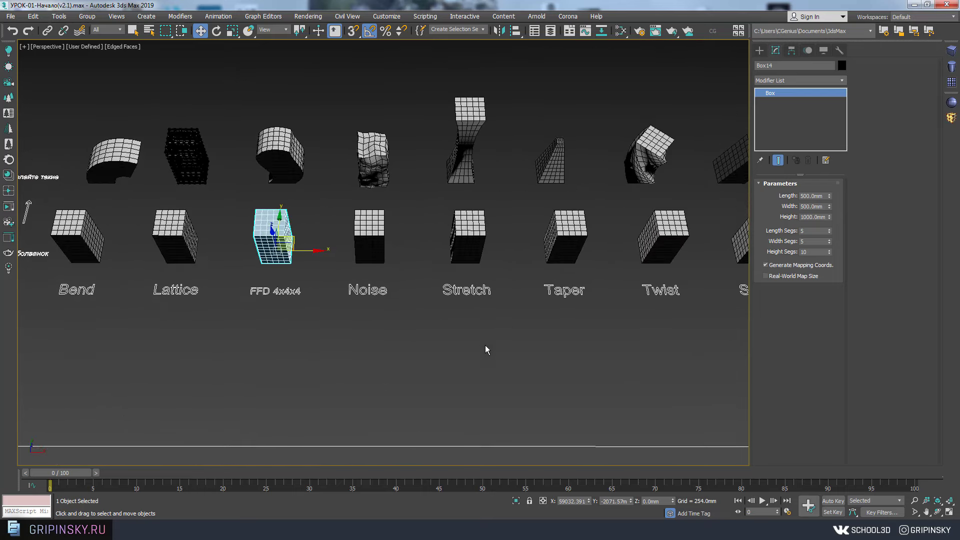
- Survey the example rows, selecting the plain boxes in the Bend, Lattice and FFD rows
{"action": "mouse_move", "coordinate": [484, 347]}
{"action": "middle_mouse_down"}
{"action": "mouse_move", "coordinate": [530, 356]}
{"action": "mouse_move", "coordinate": [543, 348]}
{"action": "mouse_move", "coordinate": [529, 372]}
{"action": "mouse_move", "coordinate": [539, 373]}
{"action": "middle_mouse_up"}
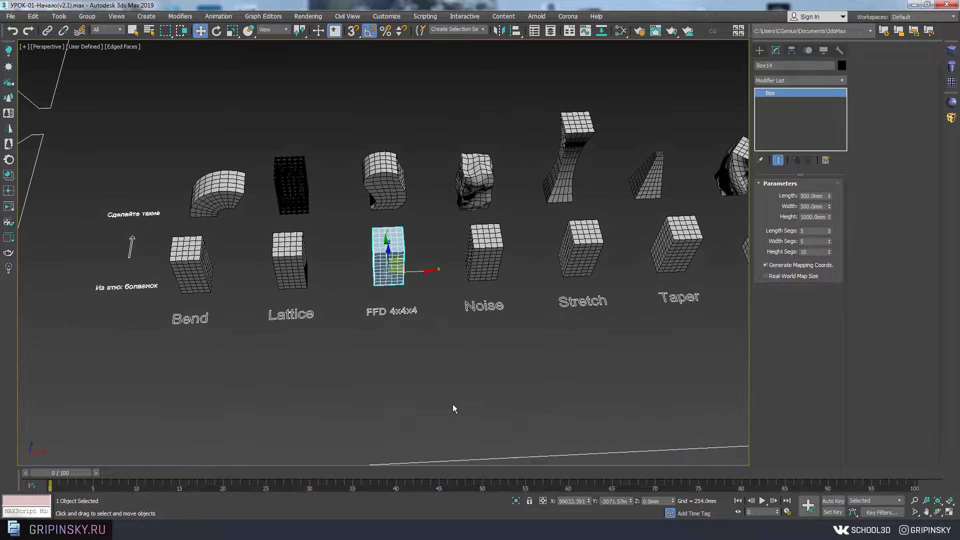
{"action": "key", "text": "q"}
{"action": "left_click", "coordinate": [452, 404]}
{"action": "scroll", "coordinate": [514, 310], "scroll_direction": "up", "scroll_amount": 5}
{"action": "left_click", "coordinate": [280, 235]}
{"action": "mouse_move", "coordinate": [648, 318]}
{"action": "middle_mouse_down", "text": "alt"}
{"action": "mouse_move", "coordinate": [558, 246]}
{"action": "mouse_move", "coordinate": [567, 249]}
{"action": "middle_mouse_up", "text": "alt"}
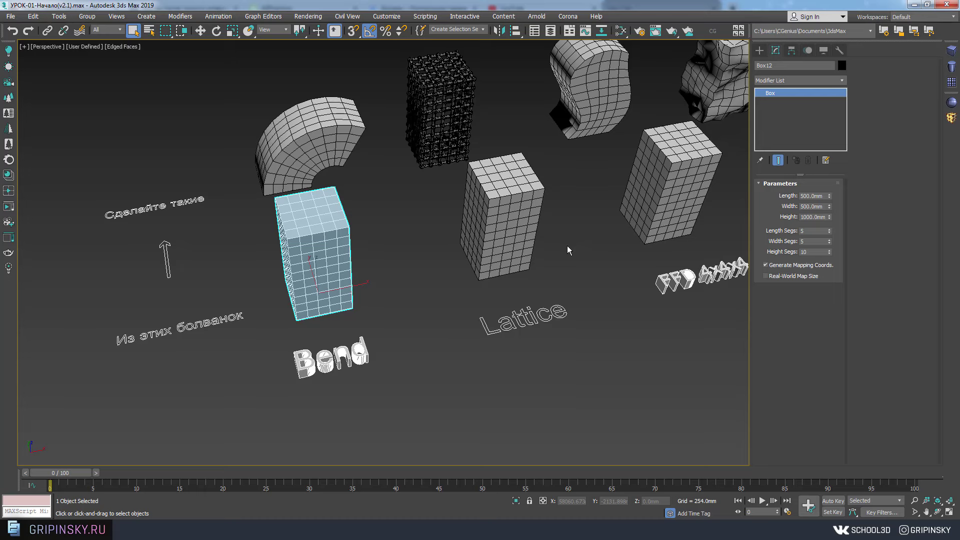
{"action": "left_click", "coordinate": [540, 230]}
{"action": "mouse_move", "coordinate": [542, 230]}
{"action": "middle_mouse_down"}
{"action": "mouse_move", "coordinate": [487, 237]}
{"action": "mouse_move", "coordinate": [401, 274]}
{"action": "middle_mouse_up"}
{"action": "left_click", "coordinate": [608, 205]}
- Inspect the bent example and the plain box above the Bend label from several angles
{"action": "left_click", "coordinate": [401, 204]}
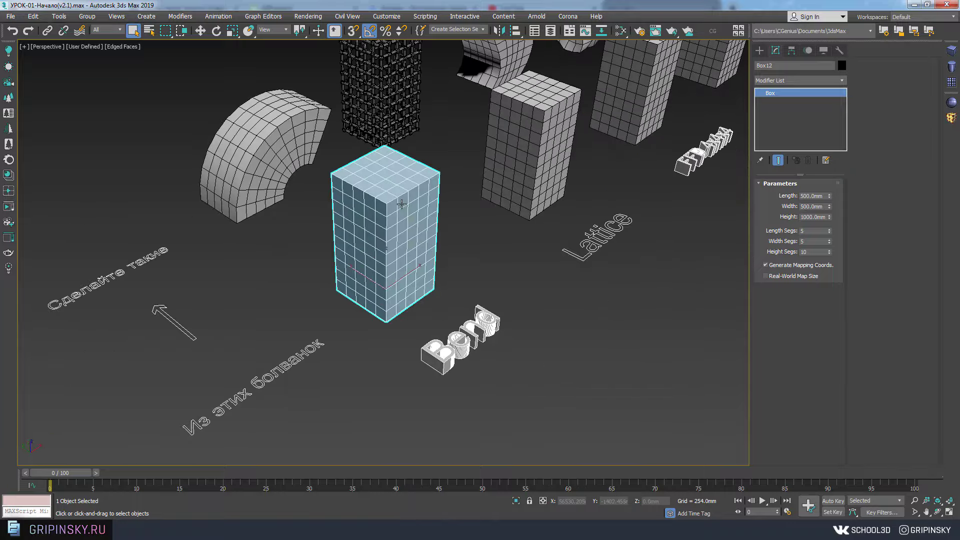
{"action": "left_click", "coordinate": [285, 157]}
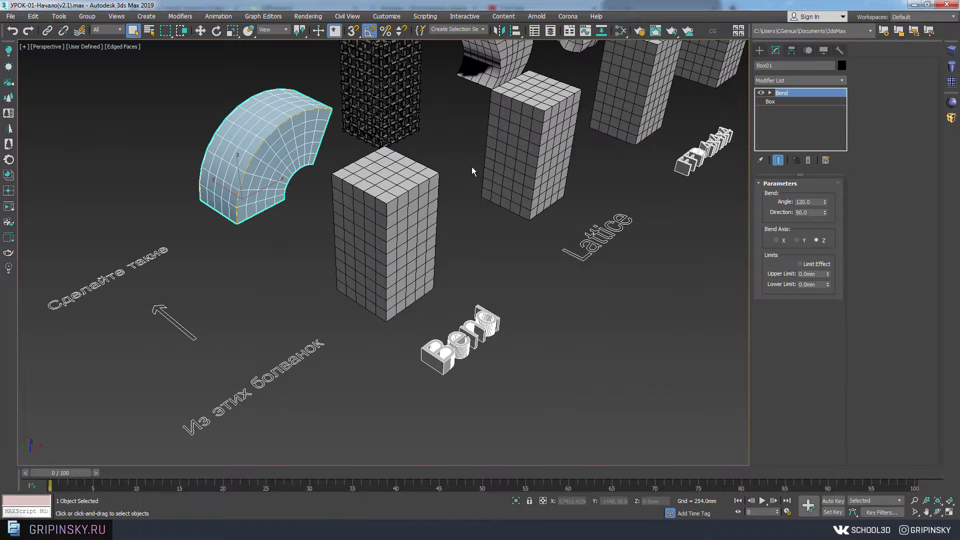
{"action": "middle_click_drag", "start_coordinate": [471, 170], "coordinate": [423, 179], "text": "alt"}
{"action": "left_click", "coordinate": [423, 179]}
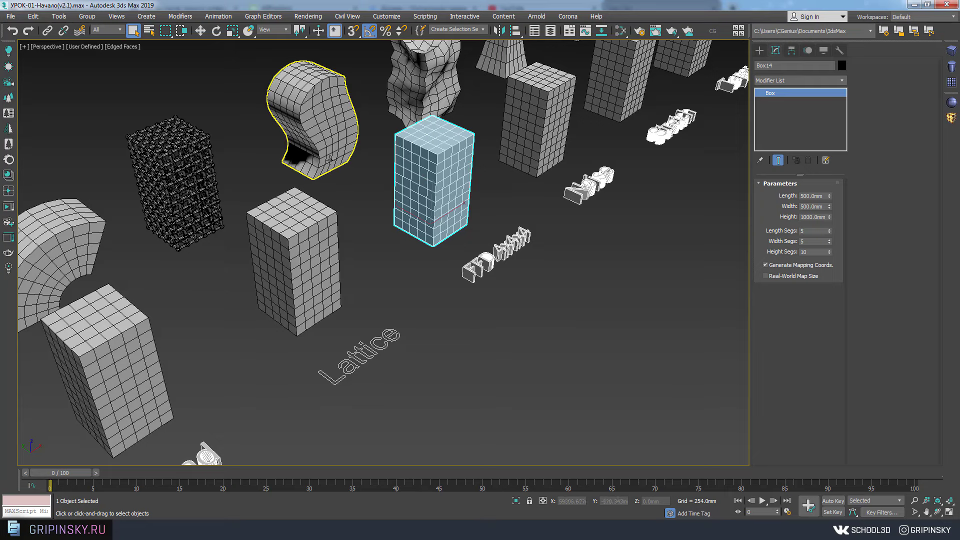
{"action": "mouse_move", "coordinate": [349, 214]}
{"action": "middle_mouse_down", "text": "alt"}
{"action": "mouse_move", "coordinate": [360, 205]}
{"action": "mouse_move", "coordinate": [353, 197]}
{"action": "middle_mouse_up", "text": "alt"}
{"action": "left_click", "coordinate": [360, 203]}
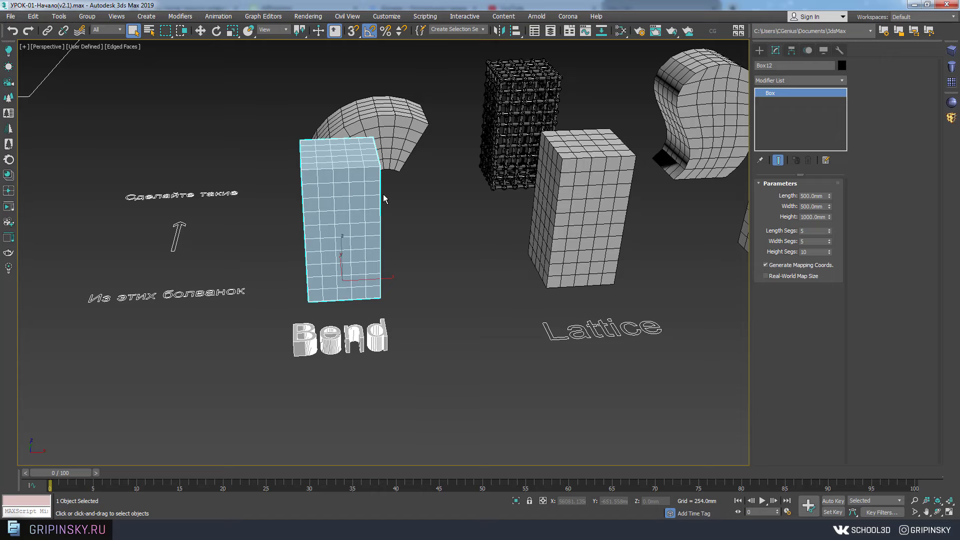
{"action": "mouse_move", "coordinate": [384, 199]}
{"action": "middle_mouse_down", "text": "alt"}
{"action": "mouse_move", "coordinate": [399, 172]}
{"action": "mouse_move", "coordinate": [410, 175]}
{"action": "mouse_move", "coordinate": [405, 191]}
{"action": "middle_mouse_up", "text": "alt"}
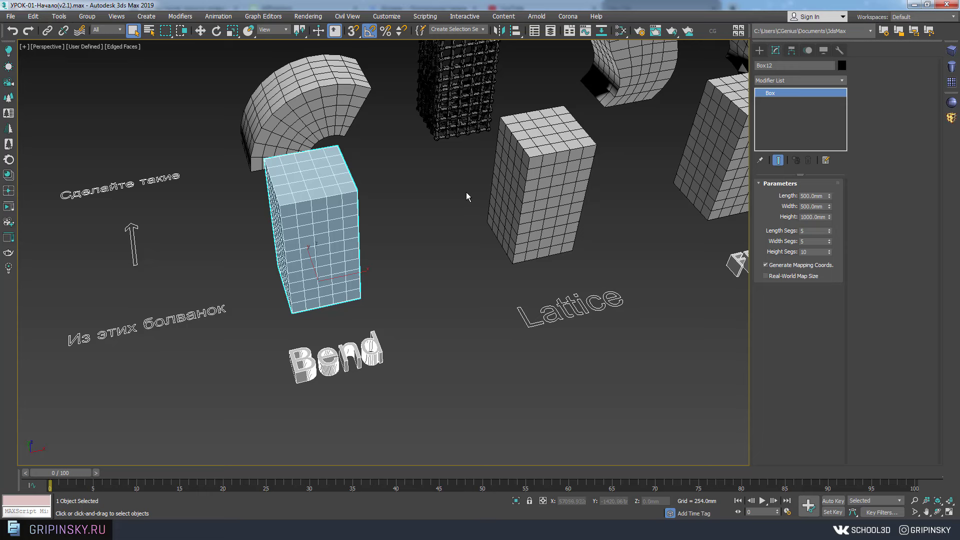
- Try a Bend modifier on the box, then remove it again
{"action": "left_click", "coordinate": [774, 80]}
{"action": "mouse_move", "coordinate": [841, 130]}
{"action": "left_mouse_down"}
{"action": "mouse_move", "coordinate": [865, 383]}
{"action": "mouse_move", "coordinate": [859, 267]}
{"action": "mouse_move", "coordinate": [878, 148]}
{"action": "left_mouse_up"}
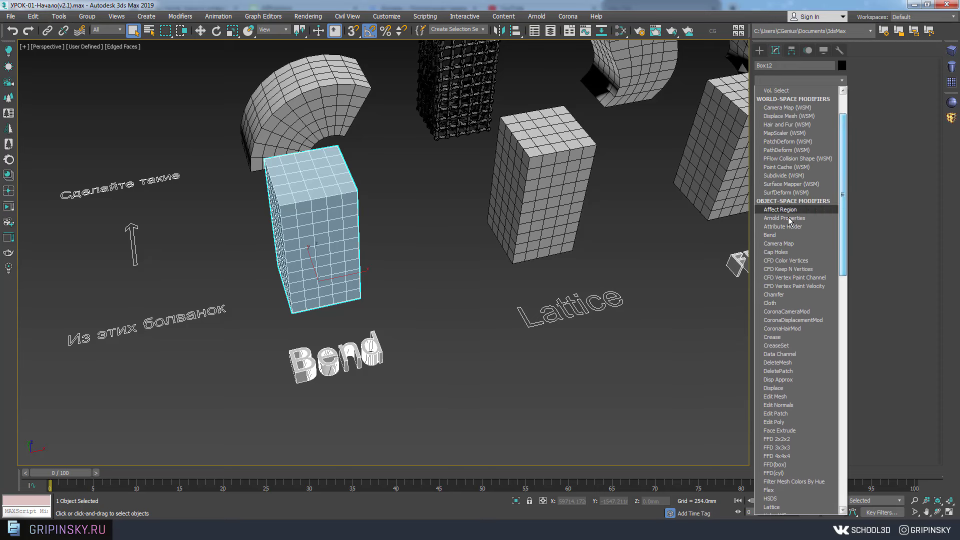
{"action": "left_click", "coordinate": [770, 235]}
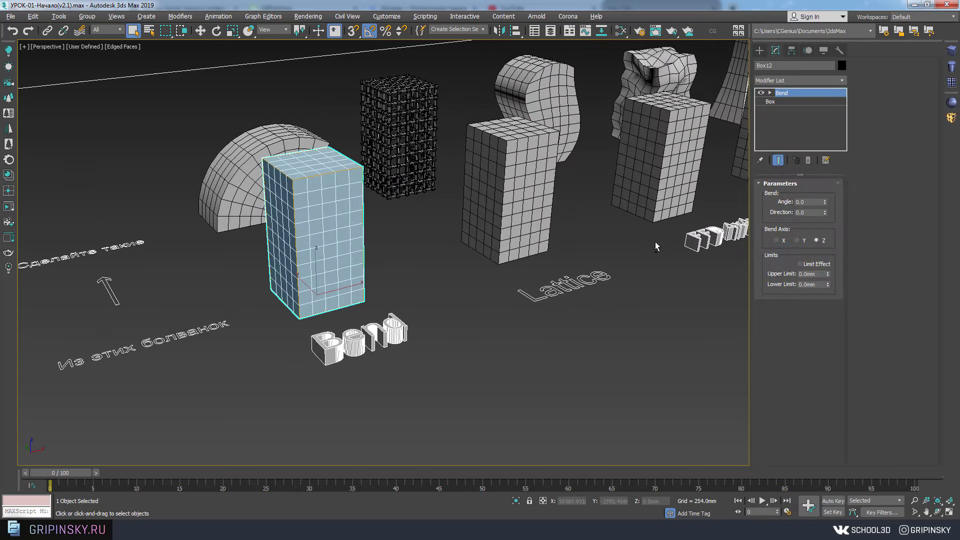
{"action": "left_click", "coordinate": [770, 94]}
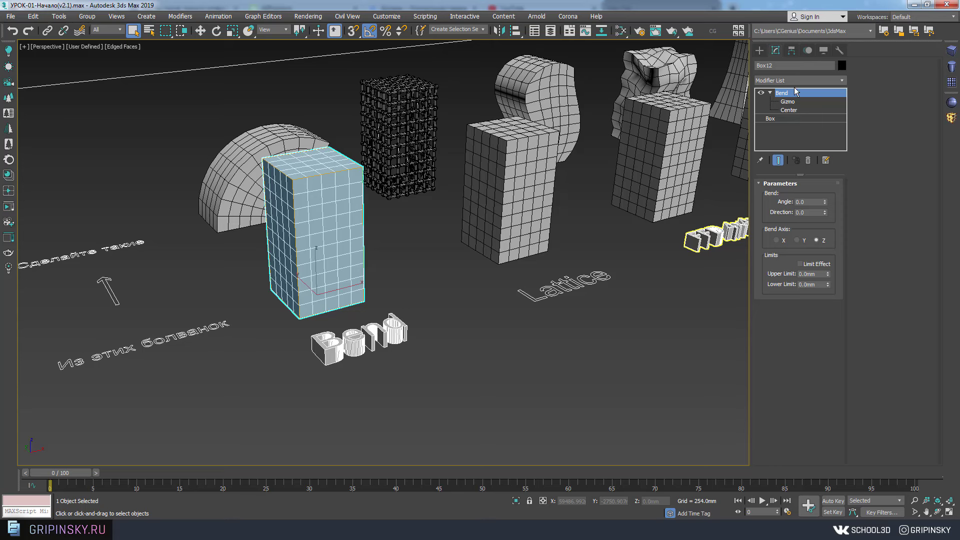
{"action": "left_click", "coordinate": [770, 93]}
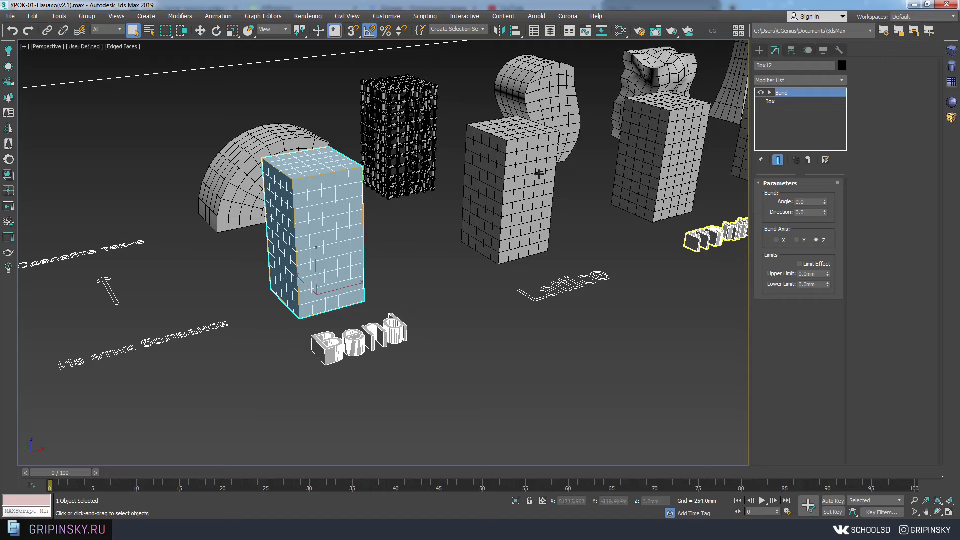
{"action": "mouse_move", "coordinate": [509, 185]}
{"action": "middle_mouse_down", "text": "alt"}
{"action": "mouse_move", "coordinate": [576, 187]}
{"action": "mouse_move", "coordinate": [443, 212]}
{"action": "mouse_move", "coordinate": [462, 209]}
{"action": "middle_mouse_up", "text": "alt"}
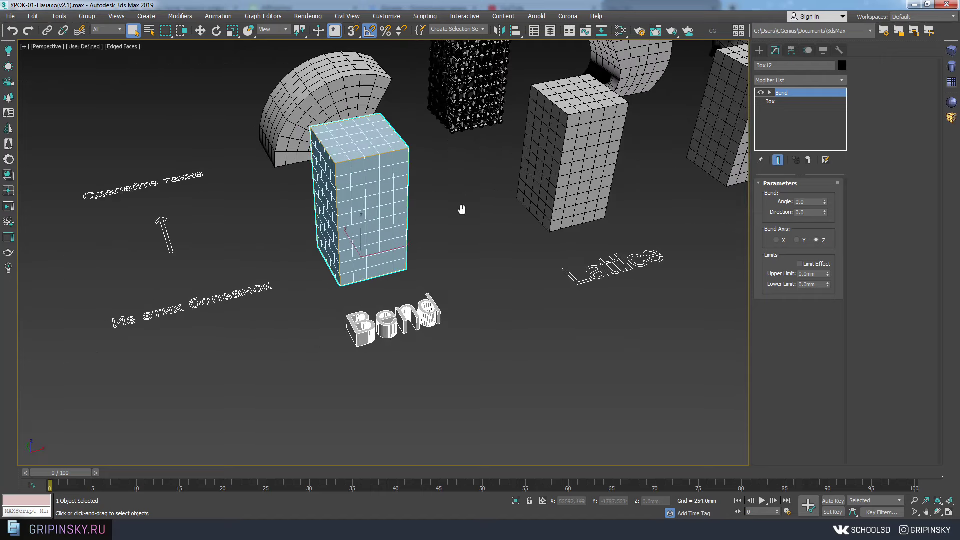
{"action": "left_click", "coordinate": [808, 160]}
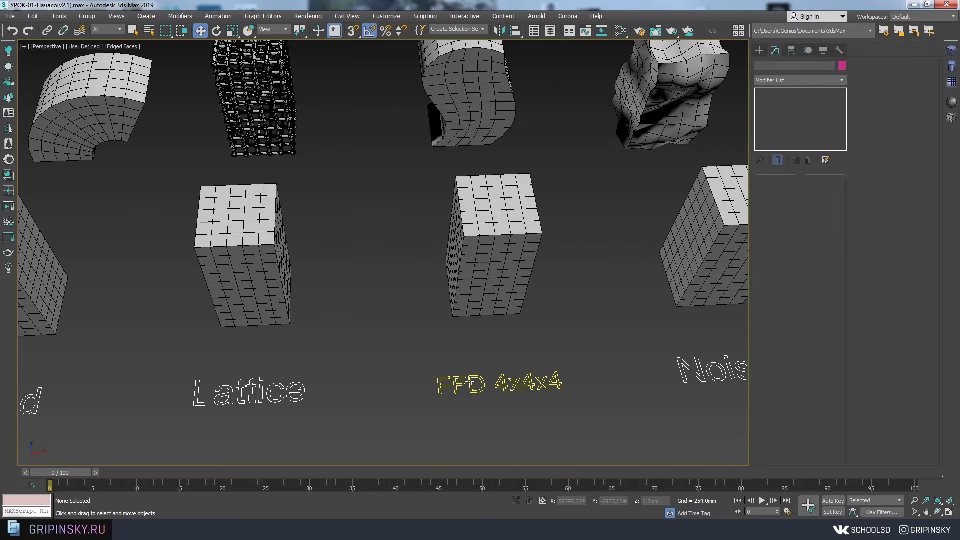
- Shift-drag the box above the FFD 4x4x4 label to make a copy, Box1585
{"action": "mouse_move", "coordinate": [528, 333]}
{"action": "middle_mouse_down", "text": "alt"}
{"action": "mouse_move", "coordinate": [511, 341]}
{"action": "mouse_move", "coordinate": [523, 186]}
{"action": "mouse_move", "coordinate": [424, 260]}
{"action": "mouse_move", "coordinate": [430, 175]}
{"action": "middle_mouse_up", "text": "alt"}
{"action": "left_click", "coordinate": [422, 270]}
{"action": "mouse_move", "coordinate": [430, 175]}
{"action": "left_mouse_down", "text": "shift"}
{"action": "mouse_move", "coordinate": [536, 427]}
{"action": "mouse_move", "coordinate": [359, 427]}
{"action": "left_mouse_up", "text": "shift"}
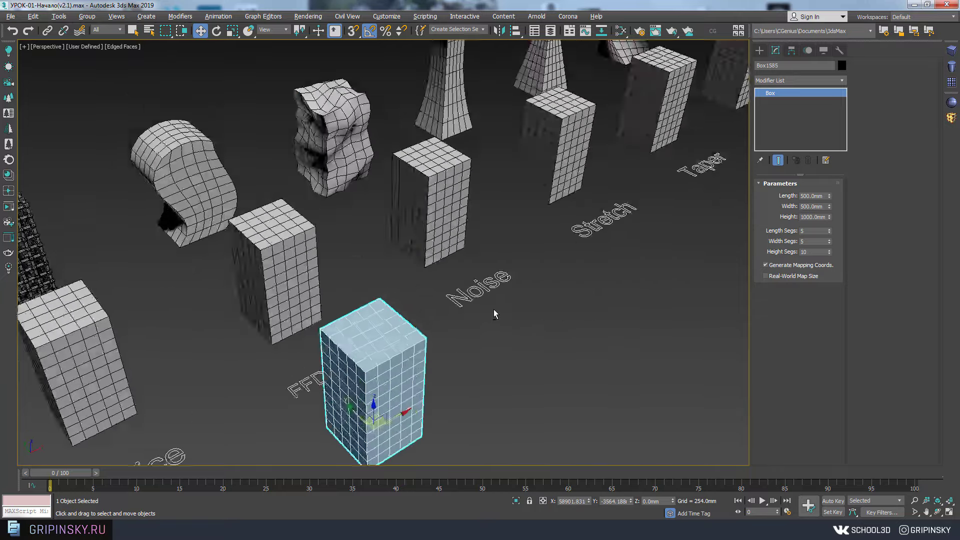
{"action": "middle_click_drag", "start_coordinate": [493, 314], "coordinate": [430, 365], "text": "alt"}
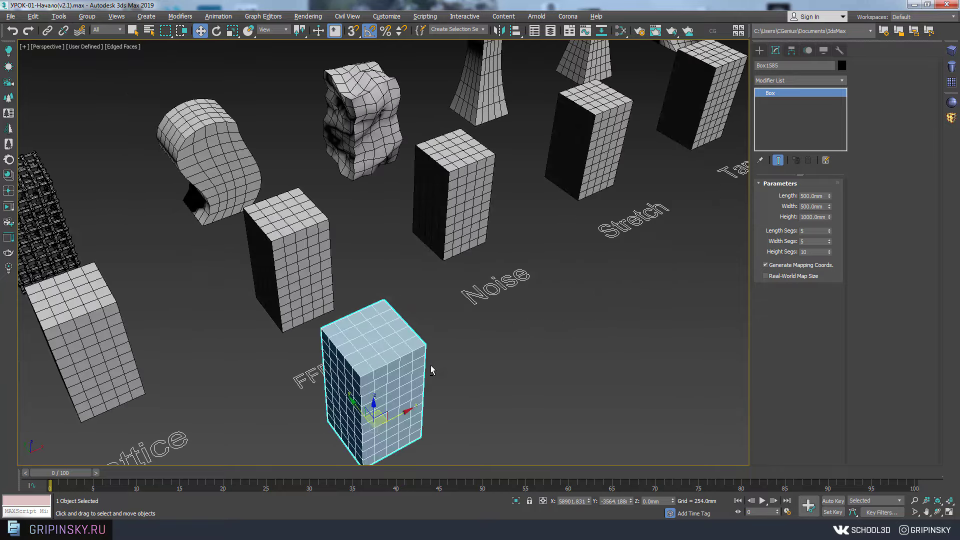
{"action": "scroll", "coordinate": [430, 365], "scroll_direction": "up", "scroll_amount": 5}
- Apply an FFD 4x4x4 modifier to the copied box
{"action": "left_click", "coordinate": [775, 83]}
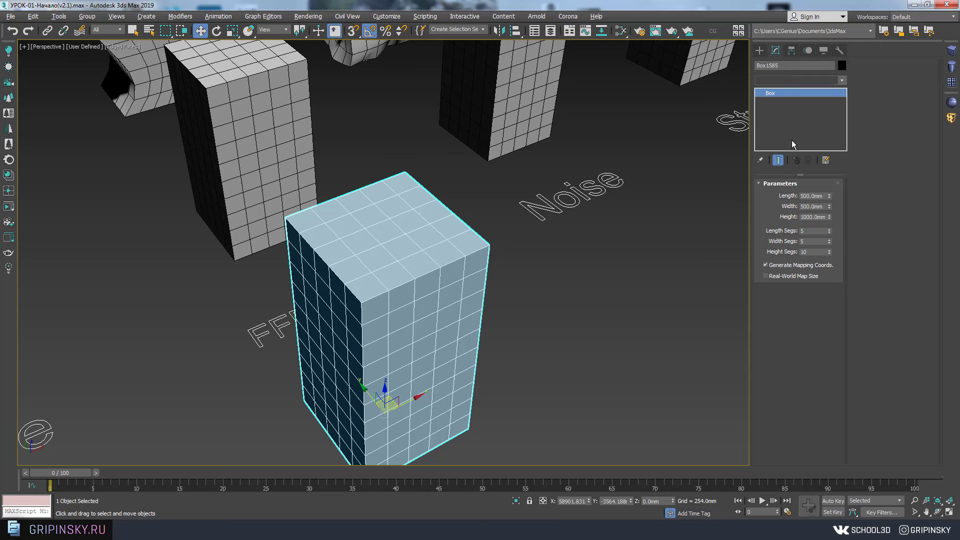
{"action": "scroll", "coordinate": [800, 320], "scroll_direction": "down", "scroll_amount": 1}
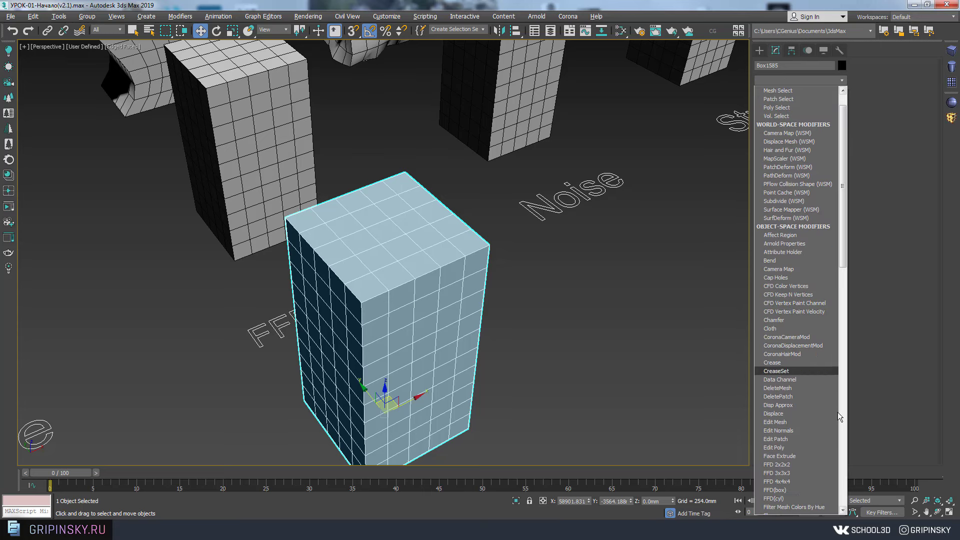
{"action": "left_click", "coordinate": [789, 483]}
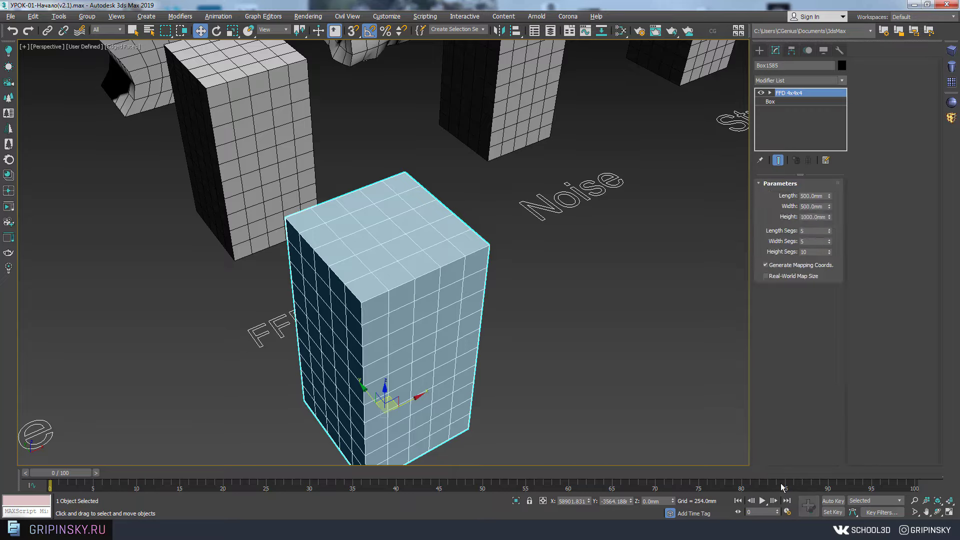
- At the FFD 4x4x4 Control Points level, move a top corner point to bend the box top
{"action": "mouse_move", "coordinate": [550, 278]}
{"action": "middle_mouse_down", "text": "alt"}
{"action": "mouse_move", "coordinate": [487, 259]}
{"action": "mouse_move", "coordinate": [335, 176]}
{"action": "middle_mouse_up", "text": "alt"}
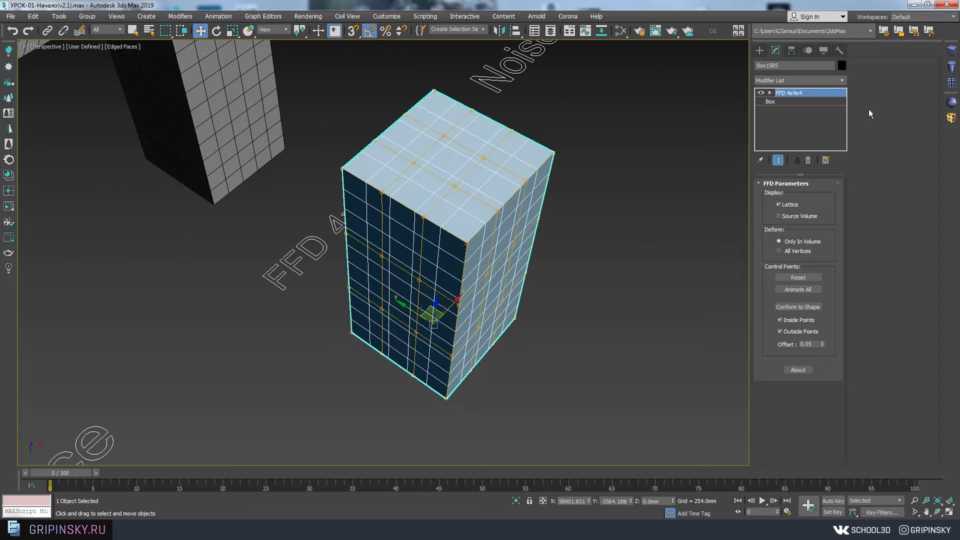
{"action": "left_click", "coordinate": [770, 93]}
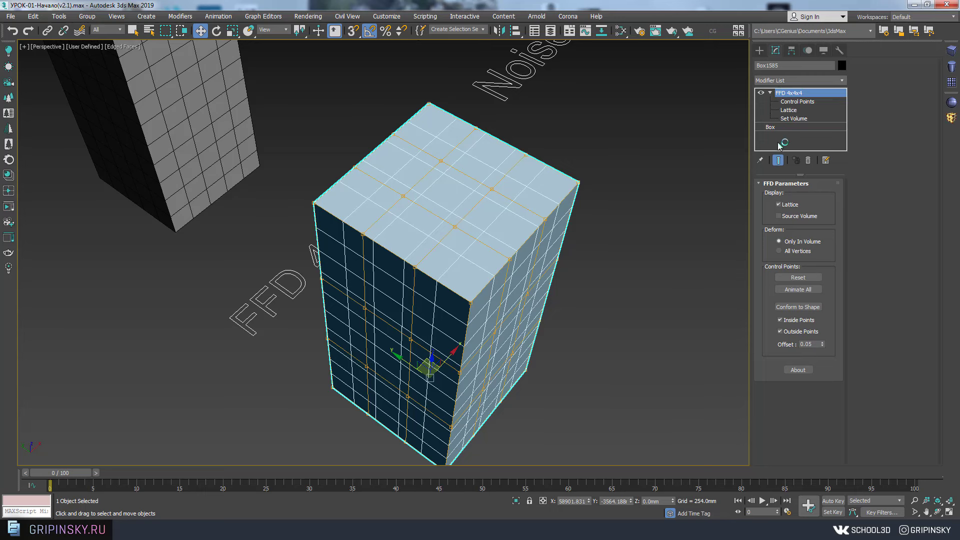
{"action": "left_click", "coordinate": [793, 102]}
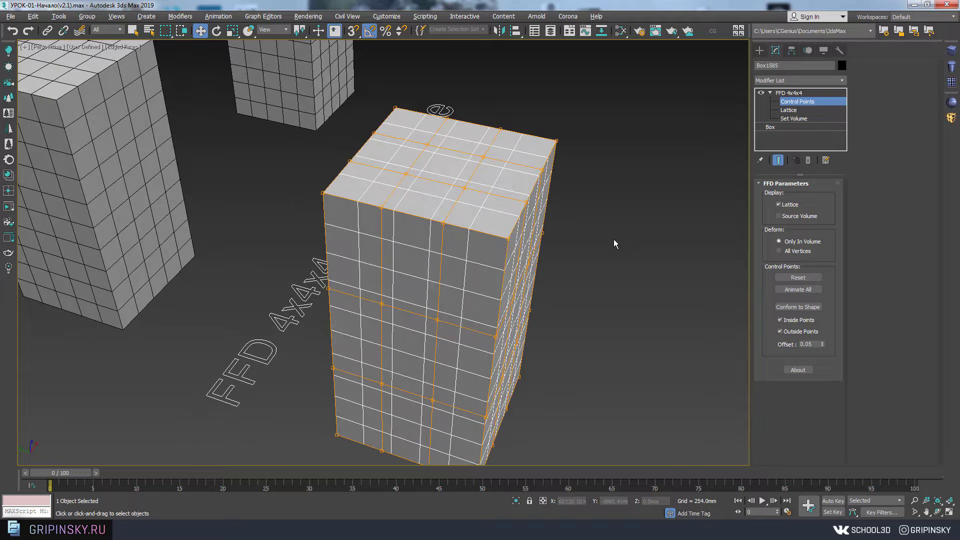
{"action": "left_click", "coordinate": [557, 142]}
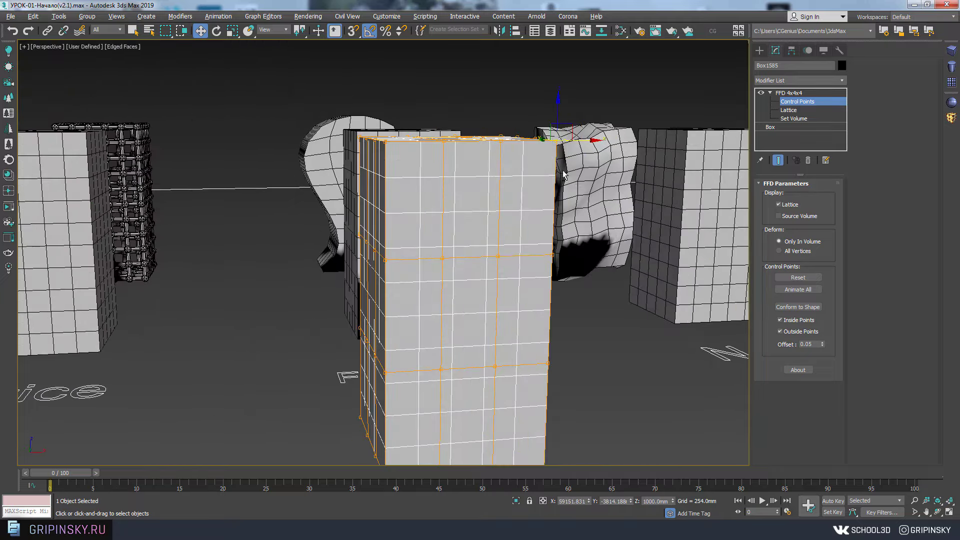
{"action": "mouse_move", "coordinate": [607, 135]}
{"action": "left_mouse_down"}
{"action": "mouse_move", "coordinate": [555, 139]}
{"action": "mouse_move", "coordinate": [595, 225]}
{"action": "left_mouse_up"}
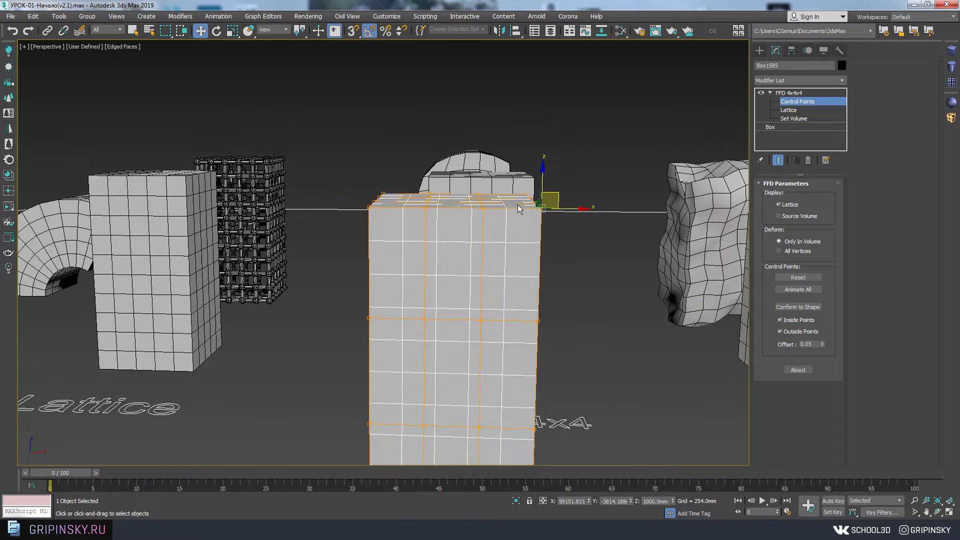
- Pull the top-right and top-left control points outward to flare the box corners
{"action": "middle_click_drag", "start_coordinate": [571, 226], "coordinate": [498, 174], "text": "alt"}
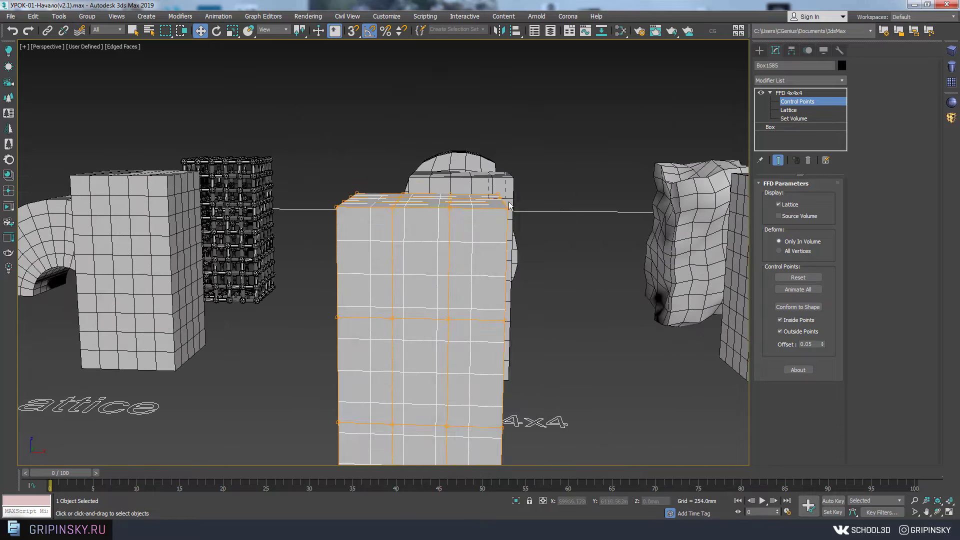
{"action": "left_click_drag", "start_coordinate": [532, 222], "coordinate": [532, 223]}
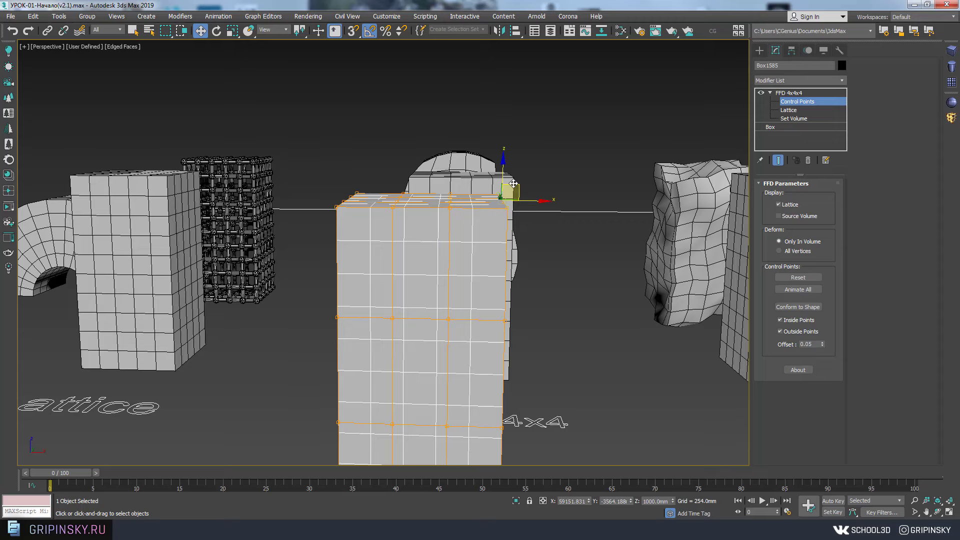
{"action": "mouse_move", "coordinate": [517, 187]}
{"action": "left_mouse_down"}
{"action": "mouse_move", "coordinate": [513, 197]}
{"action": "mouse_move", "coordinate": [575, 213]}
{"action": "left_mouse_up"}
{"action": "middle_click_drag", "start_coordinate": [575, 212], "coordinate": [368, 164], "text": "alt"}
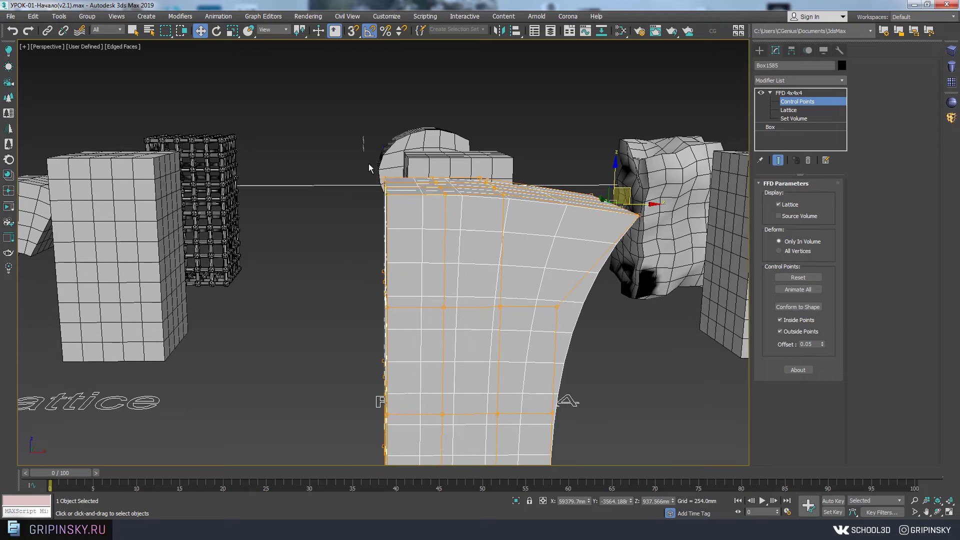
{"action": "left_click", "coordinate": [400, 171]}
{"action": "left_click_drag", "start_coordinate": [400, 171], "coordinate": [335, 201]}
{"action": "middle_click_drag", "start_coordinate": [335, 201], "coordinate": [412, 185], "text": "alt"}
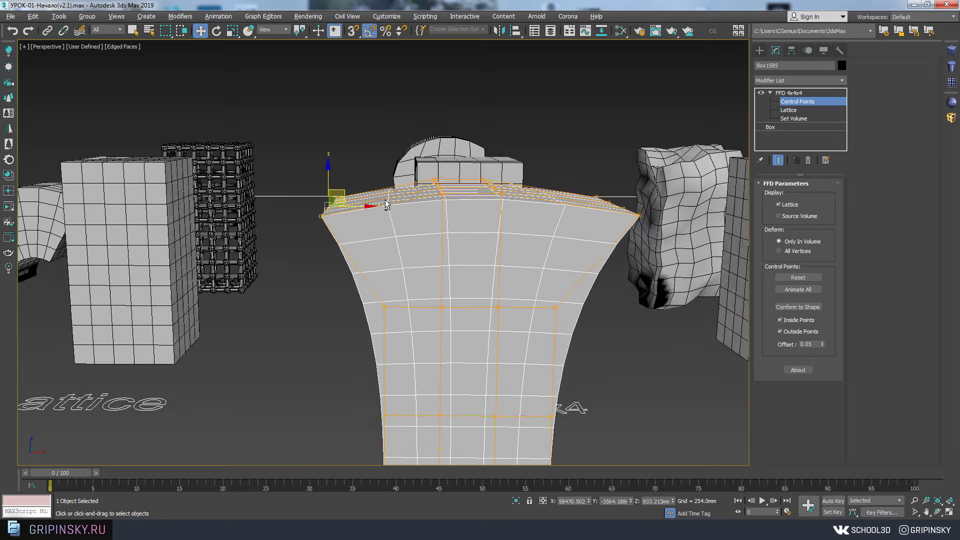
- Lower the top middle lattice points to flatten the box top
{"action": "left_click_drag", "start_coordinate": [537, 244], "coordinate": [533, 239]}
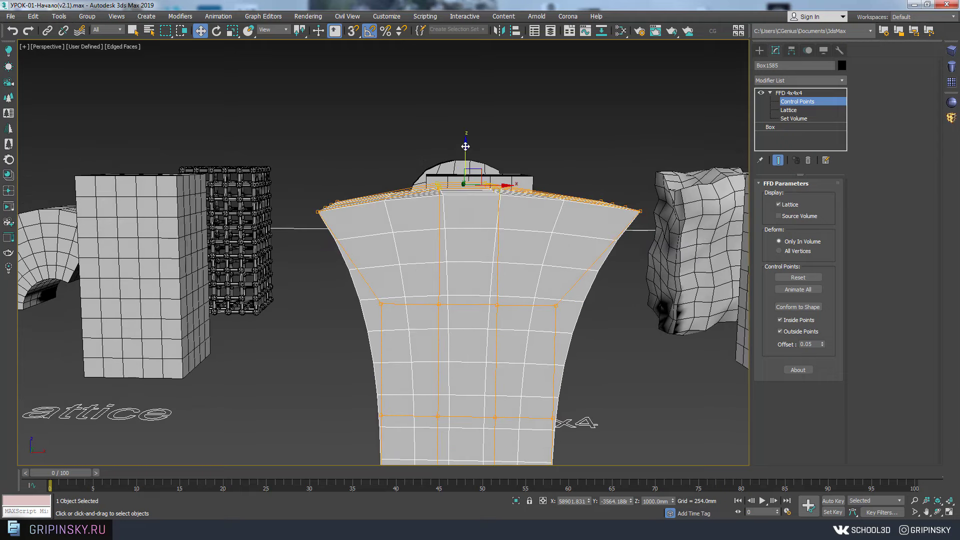
{"action": "left_click_drag", "start_coordinate": [465, 160], "coordinate": [488, 145]}
{"action": "mouse_move", "coordinate": [488, 145]}
{"action": "middle_mouse_down", "text": "alt"}
{"action": "mouse_move", "coordinate": [470, 263]}
{"action": "mouse_move", "coordinate": [533, 268]}
{"action": "middle_mouse_up", "text": "alt"}
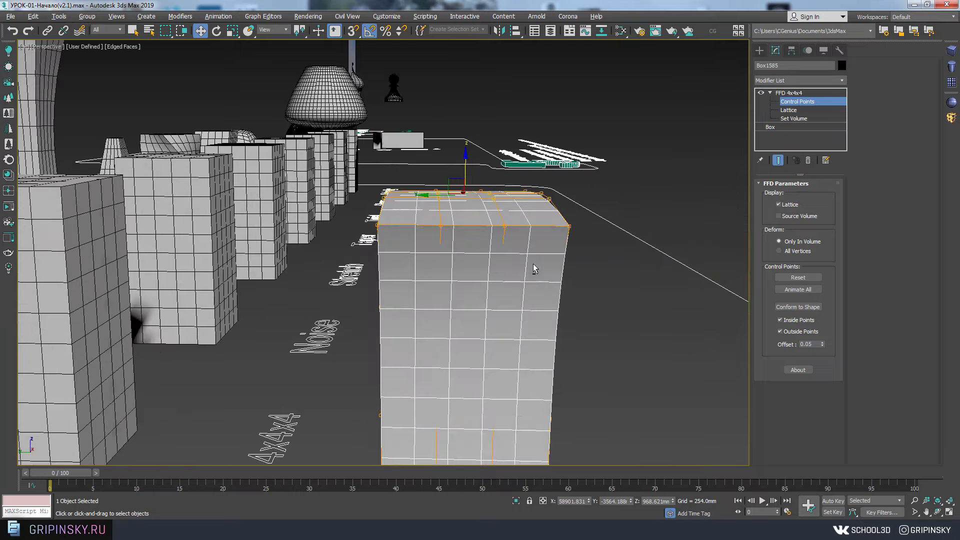
- Select the top lattice points and scale them to taper the box top
{"action": "left_click_drag", "start_coordinate": [676, 232], "coordinate": [675, 231]}
{"action": "mouse_move", "coordinate": [590, 244]}
{"action": "middle_mouse_down", "text": "alt"}
{"action": "mouse_move", "coordinate": [581, 249]}
{"action": "mouse_move", "coordinate": [580, 231]}
{"action": "middle_mouse_up", "text": "alt"}
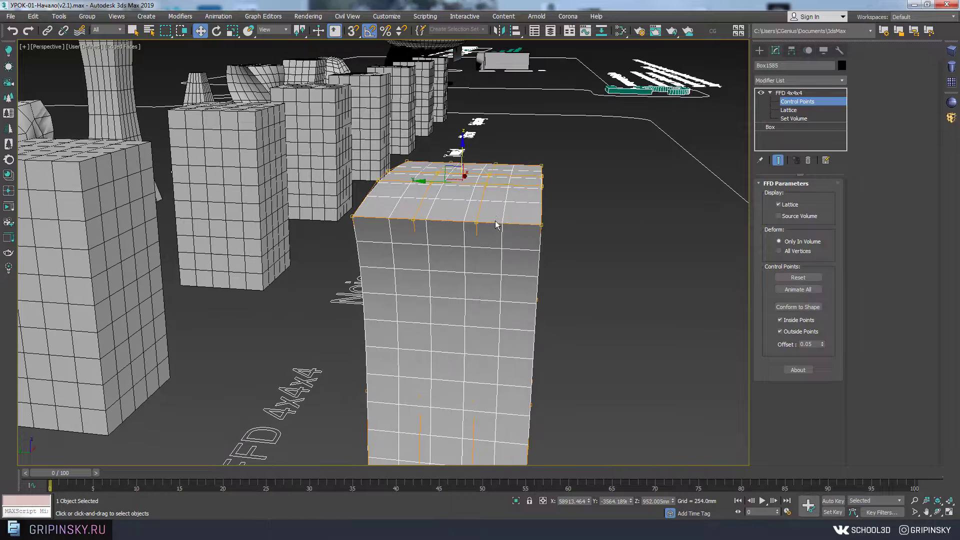
{"action": "key", "text": "r"}
{"action": "left_click_drag", "start_coordinate": [509, 183], "coordinate": [550, 203]}
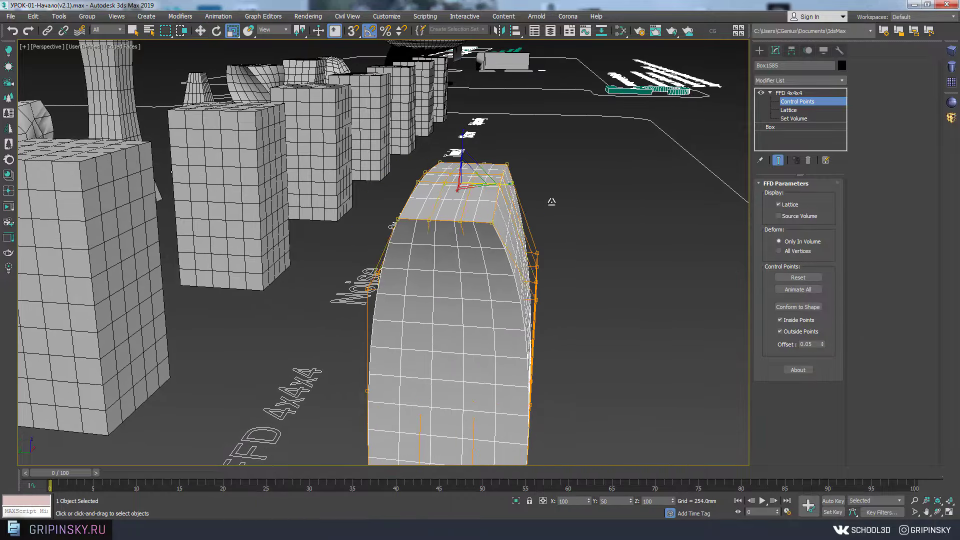
{"action": "mouse_move", "coordinate": [550, 204]}
{"action": "middle_mouse_down", "text": "alt"}
{"action": "mouse_move", "coordinate": [469, 237]}
{"action": "mouse_move", "coordinate": [548, 289]}
{"action": "mouse_move", "coordinate": [369, 271]}
{"action": "mouse_move", "coordinate": [385, 210]}
{"action": "middle_mouse_up", "text": "alt"}
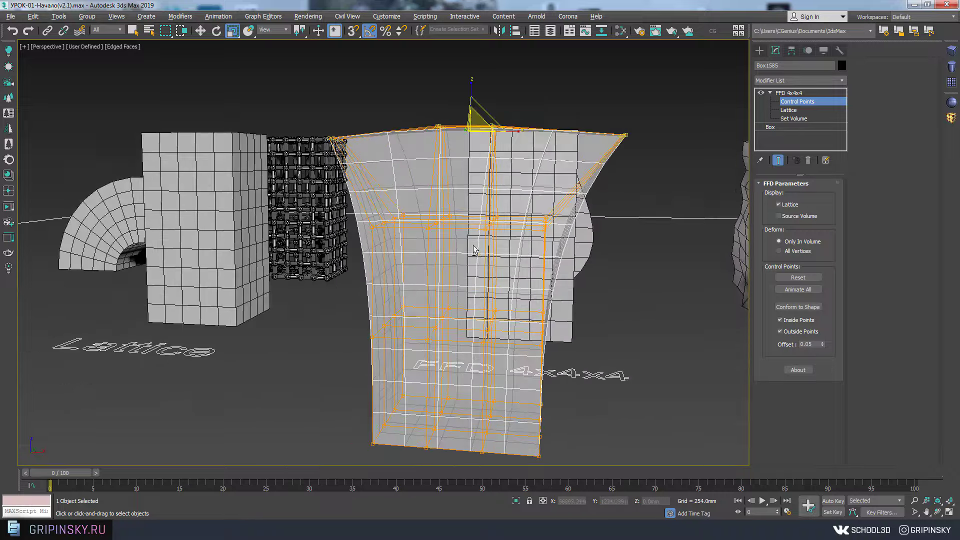
- Move the left-side points outward and push the right-side points out to bend and flare the box
{"action": "left_click_drag", "start_coordinate": [315, 193], "coordinate": [420, 252]}
{"action": "middle_click_drag", "start_coordinate": [419, 251], "coordinate": [469, 249], "text": "alt"}
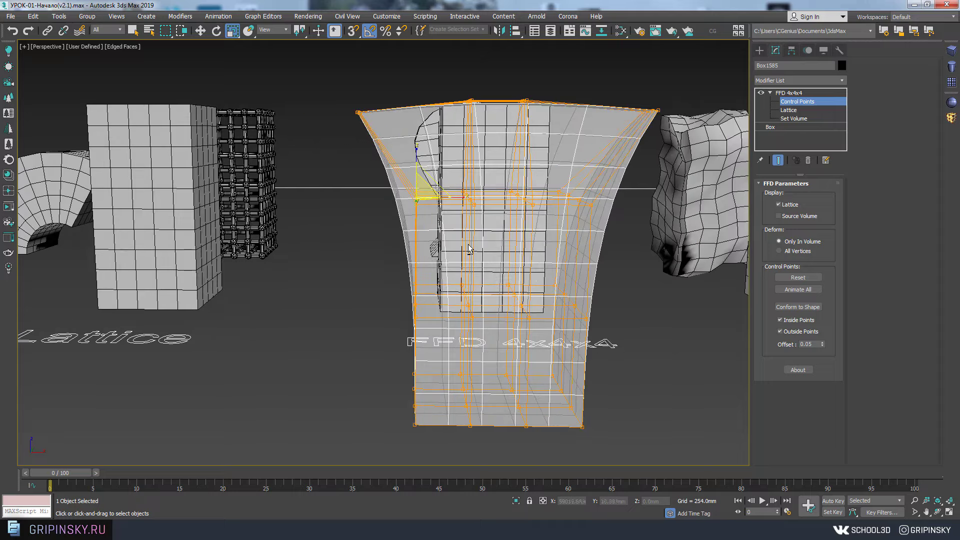
{"action": "key", "text": "w"}
{"action": "left_click_drag", "start_coordinate": [422, 190], "coordinate": [209, 350]}
{"action": "middle_click_drag", "start_coordinate": [209, 350], "coordinate": [368, 264], "text": "alt"}
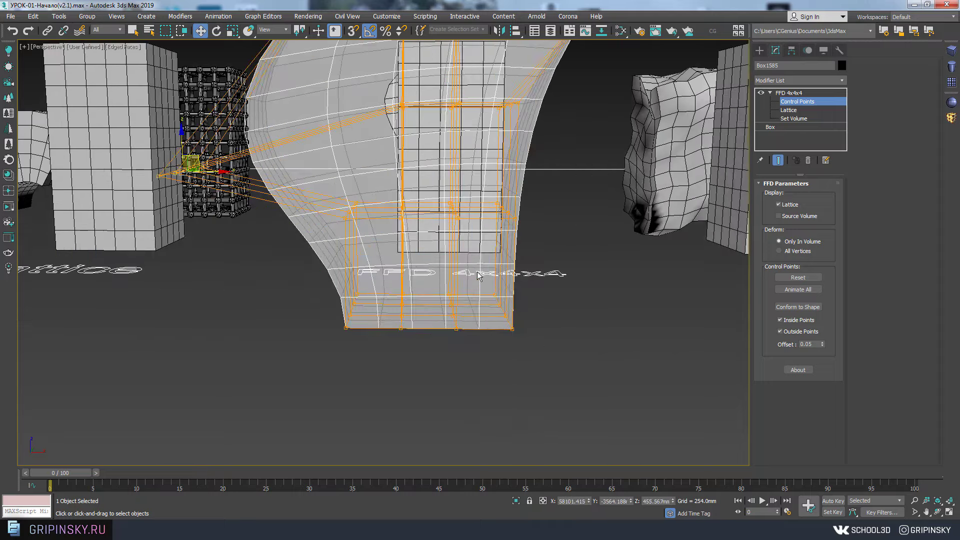
{"action": "mouse_move", "coordinate": [477, 274]}
{"action": "left_mouse_down"}
{"action": "mouse_move", "coordinate": [525, 320]}
{"action": "mouse_move", "coordinate": [559, 310]}
{"action": "left_mouse_up"}
{"action": "scroll", "coordinate": [604, 314], "scroll_direction": "down", "scroll_amount": 6}
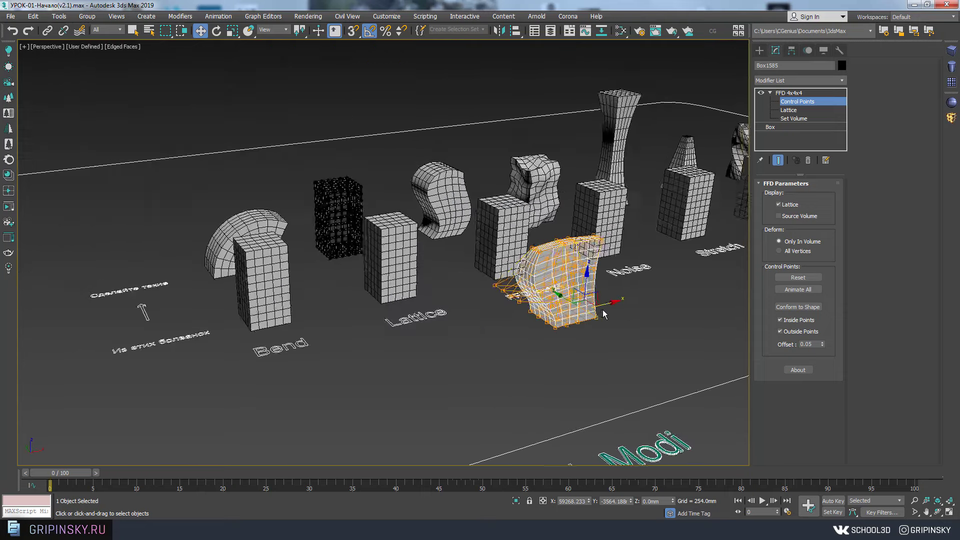
{"action": "scroll", "coordinate": [603, 314], "scroll_direction": "down", "scroll_amount": 3}
- Leave control-point editing and draw a large teapot in front of the instruction text
{"action": "left_click", "coordinate": [791, 95]}
{"action": "left_click", "coordinate": [759, 51]}
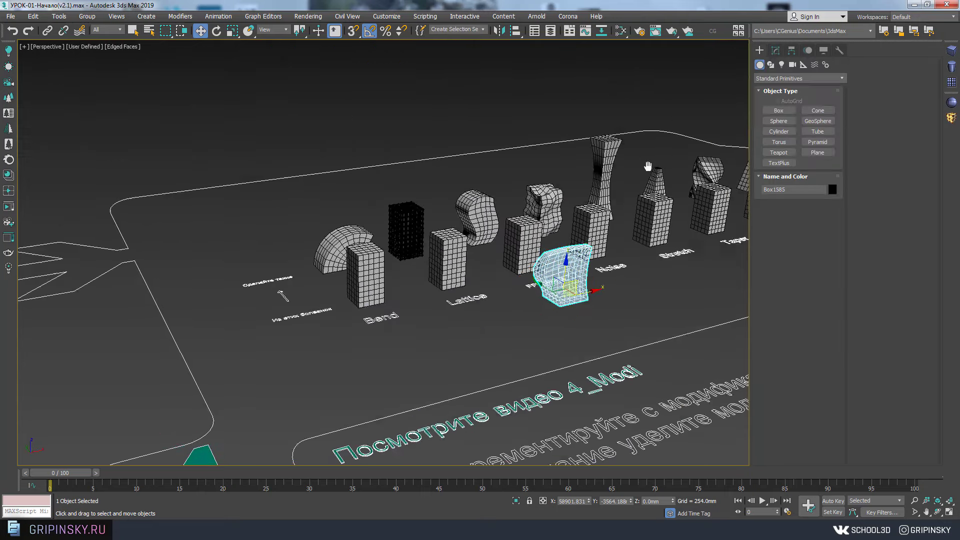
{"action": "middle_click_drag", "start_coordinate": [690, 310], "coordinate": [650, 268]}
{"action": "left_click", "coordinate": [778, 153]}
{"action": "middle_click_drag", "start_coordinate": [731, 288], "coordinate": [610, 294]}
{"action": "left_click_drag", "start_coordinate": [531, 320], "coordinate": [580, 315]}
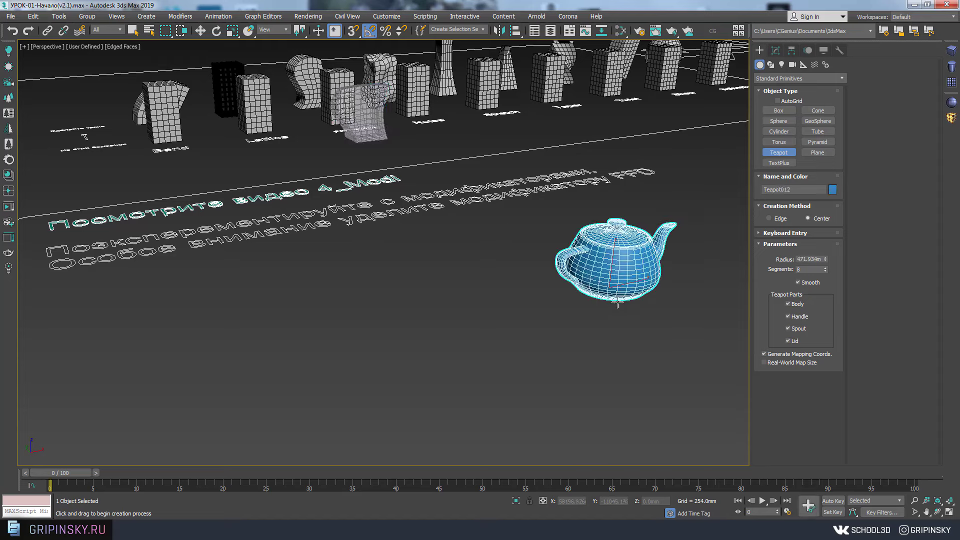
- Frame the teapot, add an FFD 4x4x4 lattice and enter its Control Points level
{"action": "key", "text": "w"}
{"action": "scroll", "coordinate": [569, 280], "scroll_direction": "down", "scroll_amount": 2}
{"action": "middle_click_drag", "start_coordinate": [570, 270], "coordinate": [574, 264]}
{"action": "key", "text": "z"}
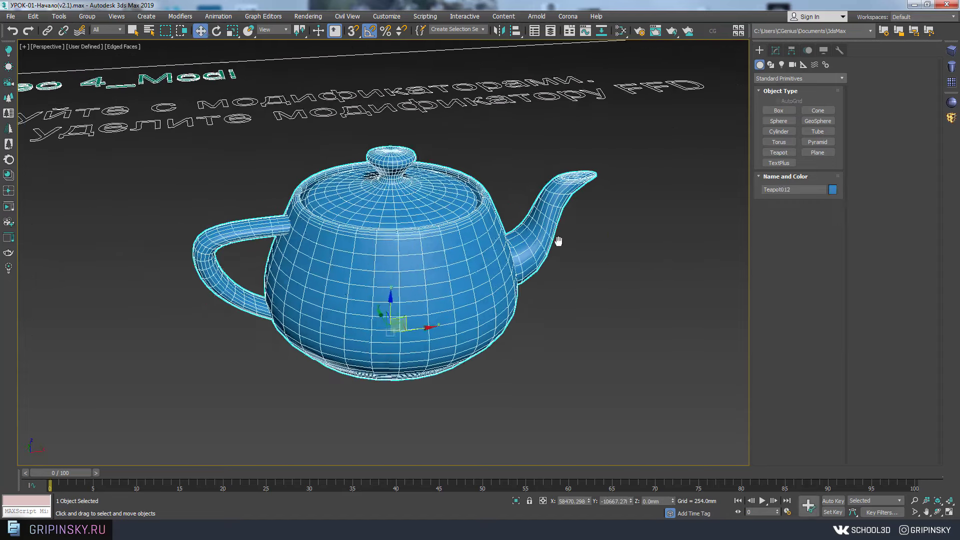
{"action": "left_click", "coordinate": [951, 119]}
{"action": "middle_click_drag", "start_coordinate": [733, 233], "coordinate": [718, 153], "text": "alt"}
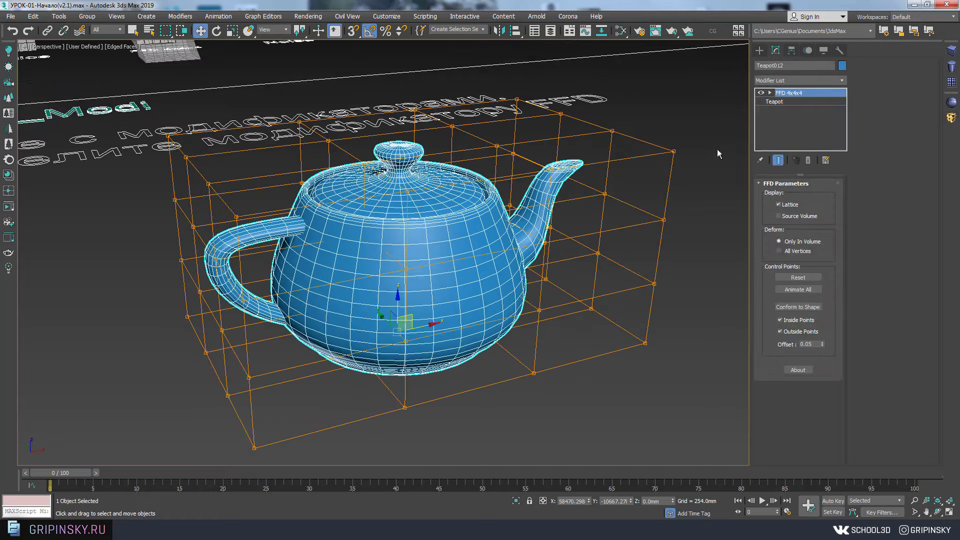
{"action": "left_click", "coordinate": [770, 93]}
{"action": "left_click", "coordinate": [797, 102]}
- Select the upper lattice points and raise them to stretch the teapot taller
{"action": "middle_click_drag", "start_coordinate": [380, 200], "coordinate": [358, 261], "text": "alt"}
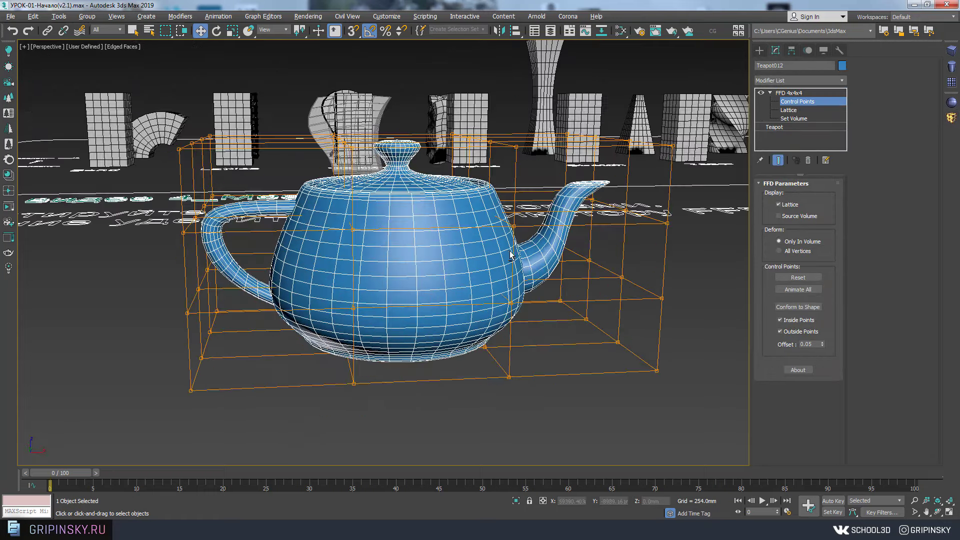
{"action": "left_click_drag", "start_coordinate": [345, 184], "coordinate": [720, 245]}
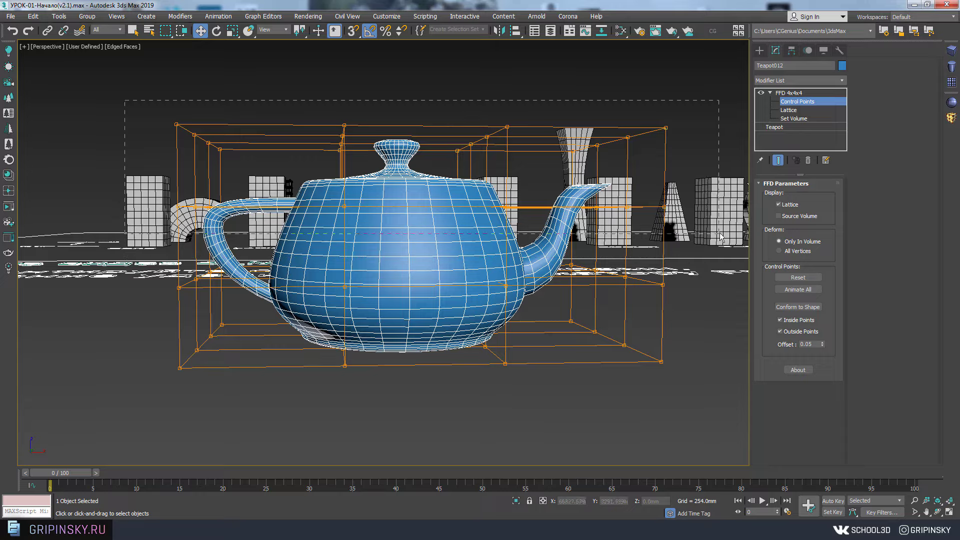
{"action": "middle_click_drag", "start_coordinate": [720, 244], "coordinate": [564, 265], "text": "alt"}
{"action": "left_click_drag", "start_coordinate": [437, 221], "coordinate": [435, 45]}
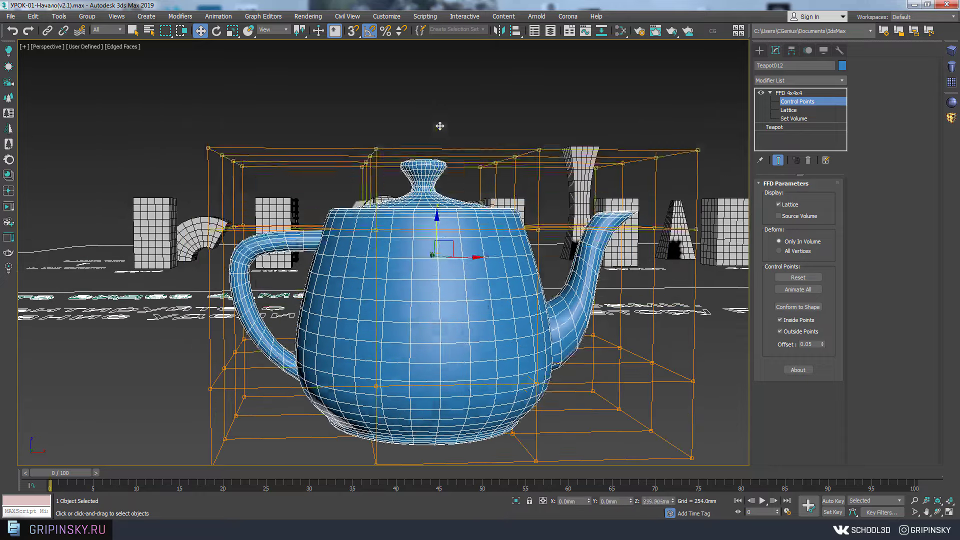
{"action": "scroll", "coordinate": [419, 188], "scroll_direction": "down", "scroll_amount": 3}
{"action": "middle_click_drag", "start_coordinate": [419, 187], "coordinate": [285, 123], "text": "alt"}
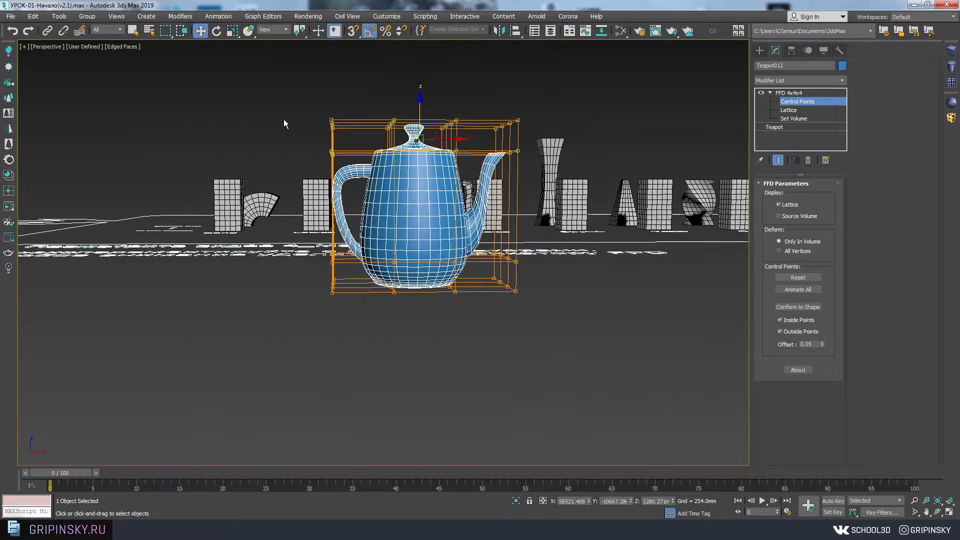
- Select all lattice points and scale them inward to narrow the teapot
{"action": "mouse_move", "coordinate": [330, 171]}
{"action": "left_mouse_down"}
{"action": "mouse_move", "coordinate": [547, 249]}
{"action": "mouse_move", "coordinate": [563, 268]}
{"action": "left_mouse_up"}
{"action": "scroll", "coordinate": [487, 258], "scroll_direction": "up", "scroll_amount": 2}
{"action": "key", "text": "r"}
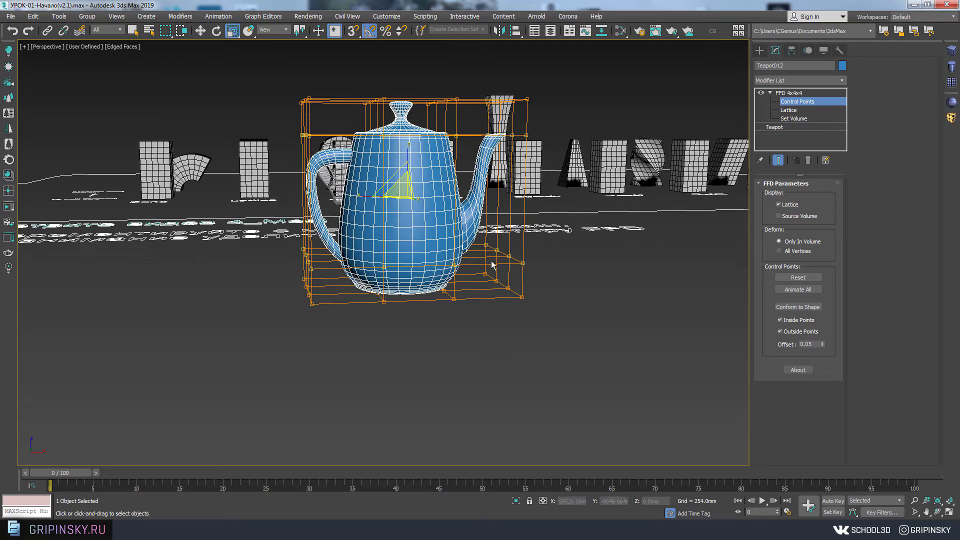
{"action": "middle_click_drag", "start_coordinate": [445, 238], "coordinate": [413, 238], "text": "alt"}
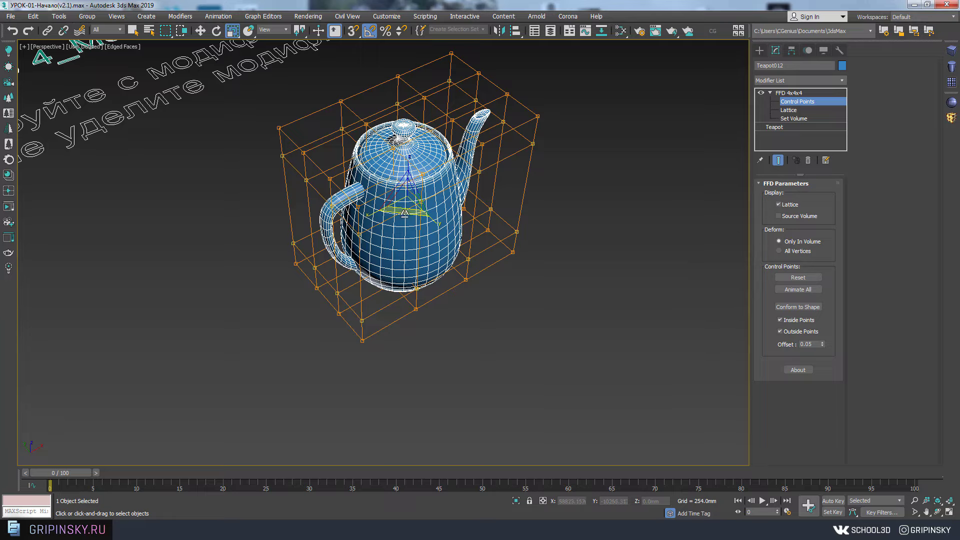
{"action": "left_click_drag", "start_coordinate": [404, 214], "coordinate": [402, 226]}
- Shift lattice points sideways to bend the teapot, then zoom out to an overview
{"action": "mouse_move", "coordinate": [403, 225]}
{"action": "middle_mouse_down", "text": "alt"}
{"action": "mouse_move", "coordinate": [400, 196]}
{"action": "mouse_move", "coordinate": [420, 186]}
{"action": "middle_mouse_up", "text": "alt"}
{"action": "key", "text": "w"}
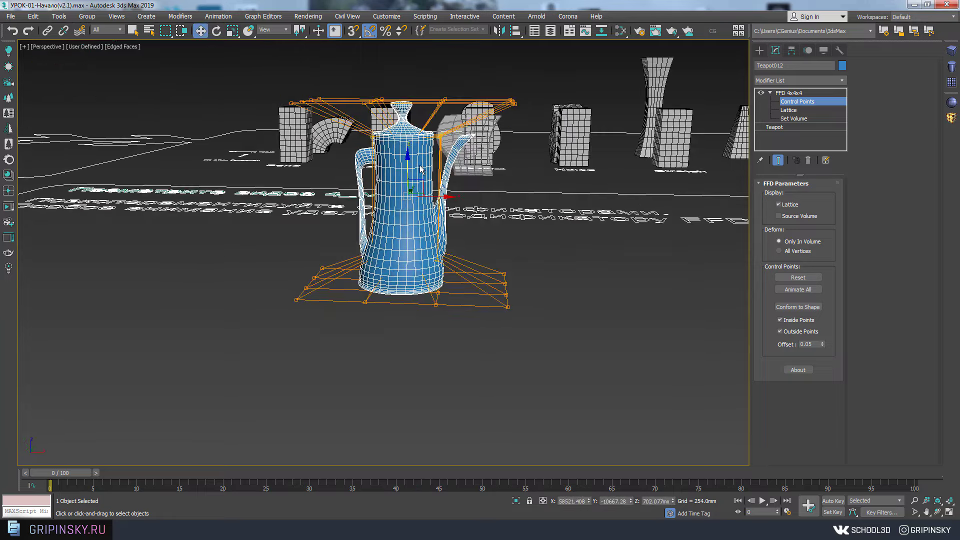
{"action": "left_click_drag", "start_coordinate": [427, 179], "coordinate": [464, 210]}
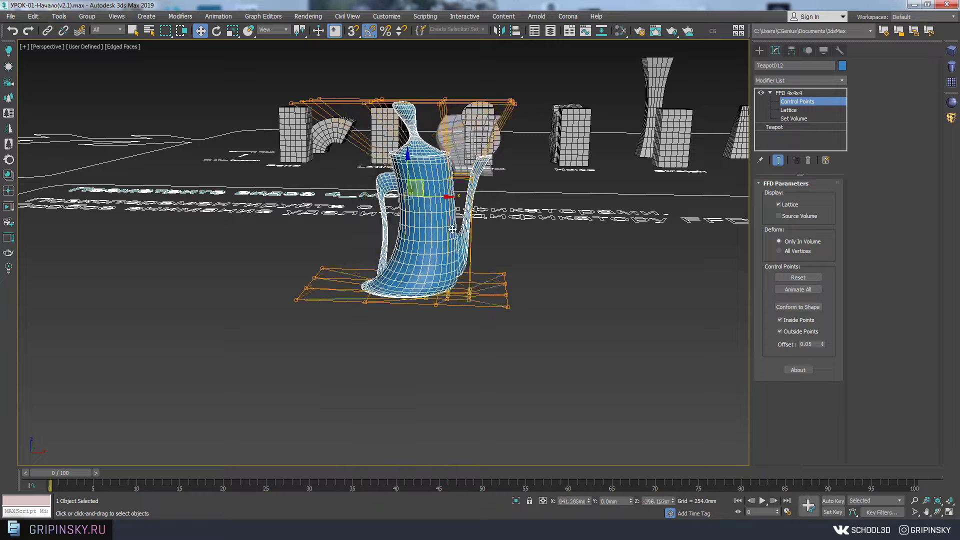
{"action": "right_click", "coordinate": [463, 210]}
{"action": "mouse_move", "coordinate": [463, 210]}
{"action": "middle_mouse_down", "text": "alt"}
{"action": "mouse_move", "coordinate": [483, 216]}
{"action": "mouse_move", "coordinate": [490, 294]}
{"action": "mouse_move", "coordinate": [102, 107]}
{"action": "middle_mouse_up", "text": "alt"}
{"action": "scroll", "coordinate": [483, 216], "scroll_direction": "down", "scroll_amount": 4}
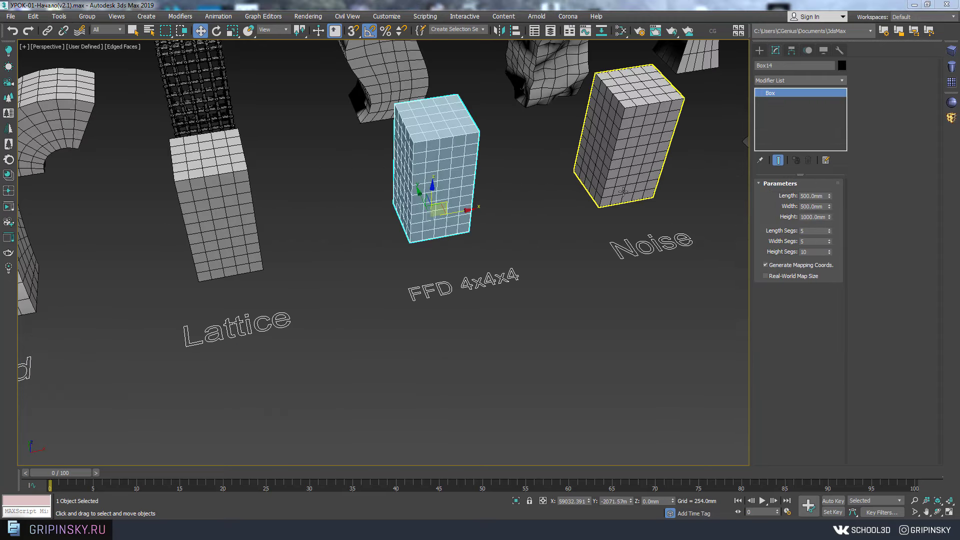
- Clone the box as a copy, Box1586, to the lower right and zoom in on it
{"action": "middle_click_drag", "start_coordinate": [510, 189], "coordinate": [445, 196], "text": "alt"}
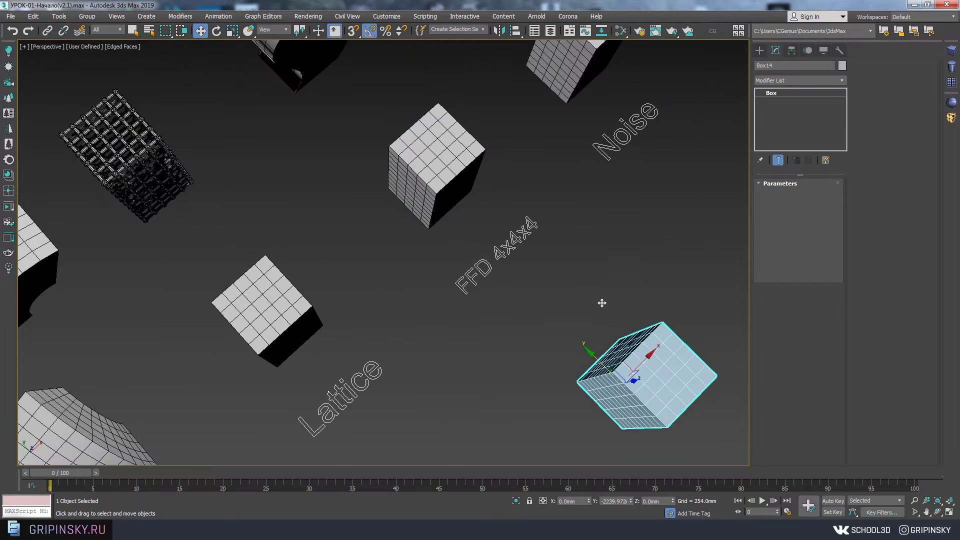
{"action": "left_click_drag", "start_coordinate": [408, 169], "coordinate": [526, 289], "text": "shift"}
{"action": "left_click", "coordinate": [499, 311]}
{"action": "key", "text": "z"}
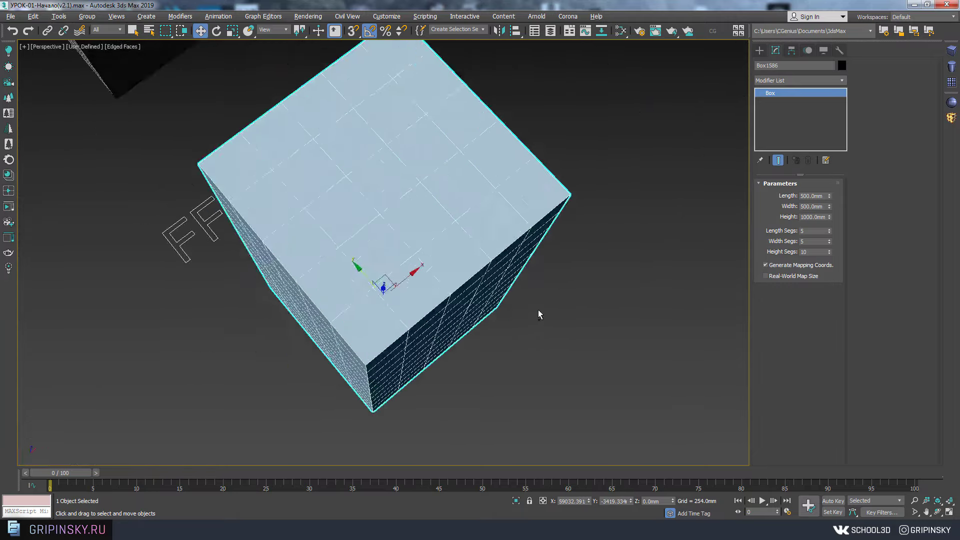
{"action": "mouse_move", "coordinate": [537, 315]}
{"action": "middle_mouse_down", "text": "alt"}
{"action": "mouse_move", "coordinate": [371, 310]}
{"action": "mouse_move", "coordinate": [452, 342]}
{"action": "middle_mouse_up", "text": "alt"}
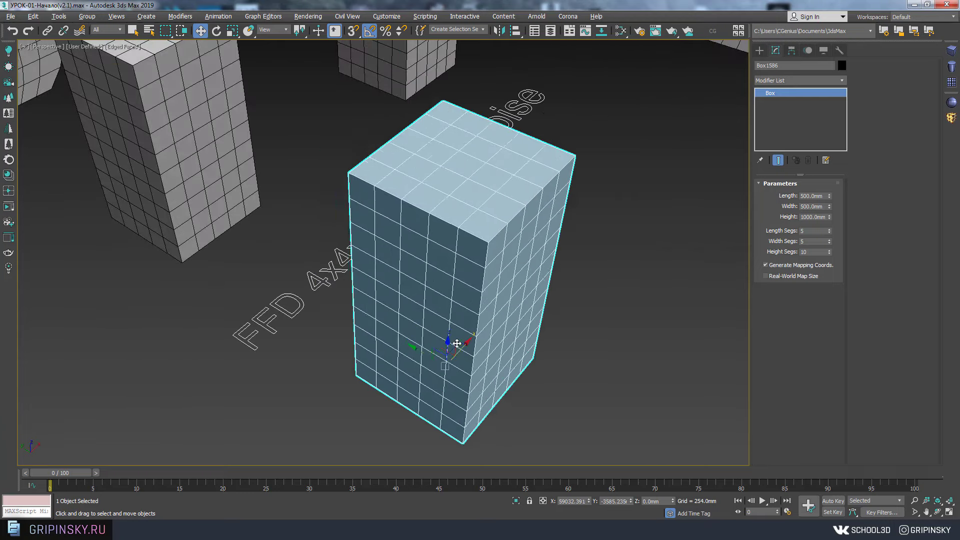
{"action": "scroll", "coordinate": [424, 270], "scroll_direction": "up", "scroll_amount": 3}
- Add an FFD 2x2x2 lattice to the copy and enter its control points
{"action": "left_click", "coordinate": [795, 80]}
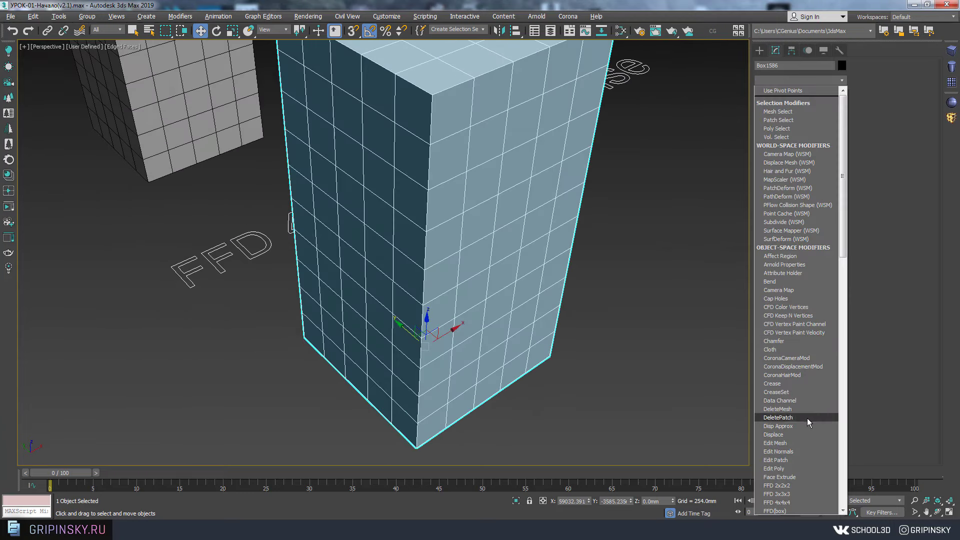
{"action": "scroll", "coordinate": [794, 450], "scroll_direction": "down", "scroll_amount": 1}
{"action": "left_click", "coordinate": [794, 465]}
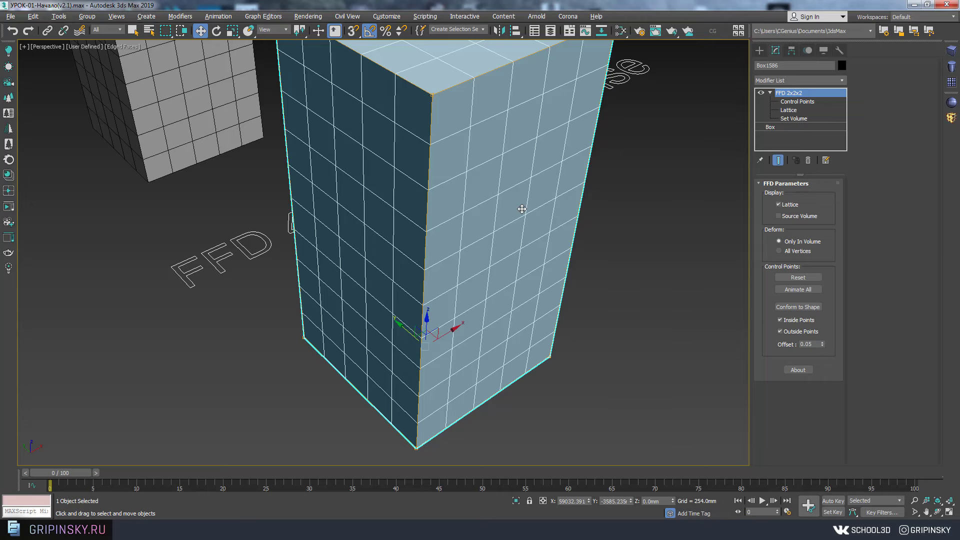
{"action": "key", "text": "1"}
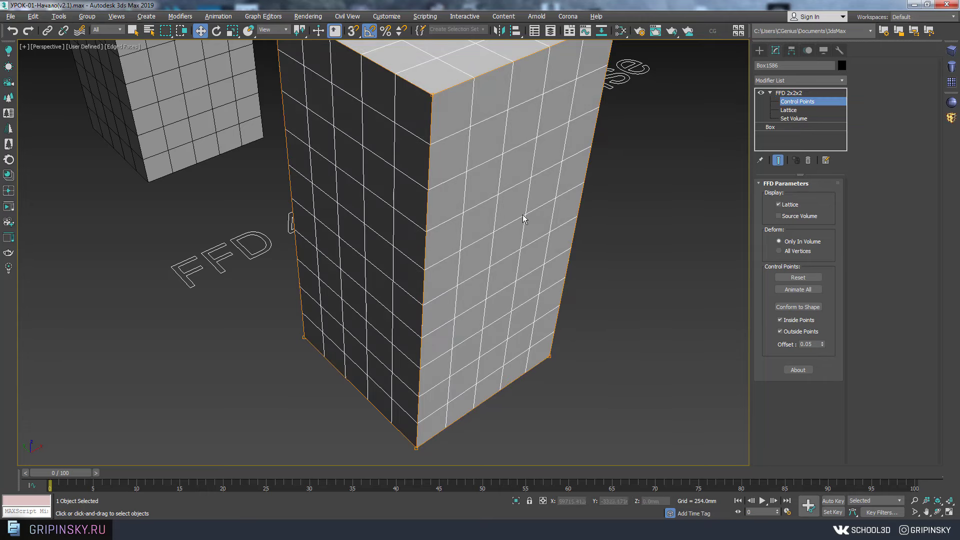
{"action": "scroll", "coordinate": [520, 215], "scroll_direction": "down", "scroll_amount": 5}
{"action": "middle_click_drag", "start_coordinate": [595, 188], "coordinate": [538, 110]}
- Move and scale the FFD 2x2x2 top control points so the box widens at the top
{"action": "left_click", "coordinate": [541, 123]}
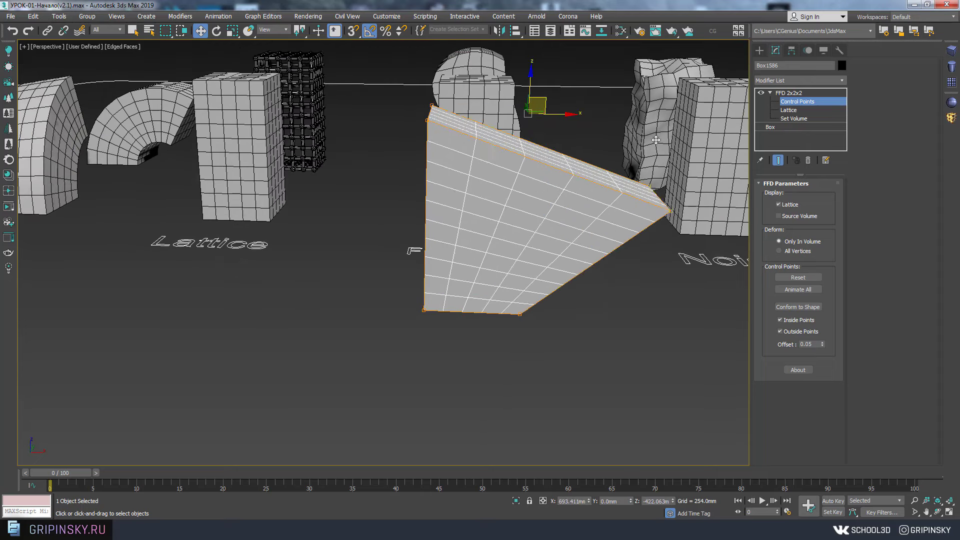
{"action": "left_click_drag", "start_coordinate": [548, 98], "coordinate": [559, 102]}
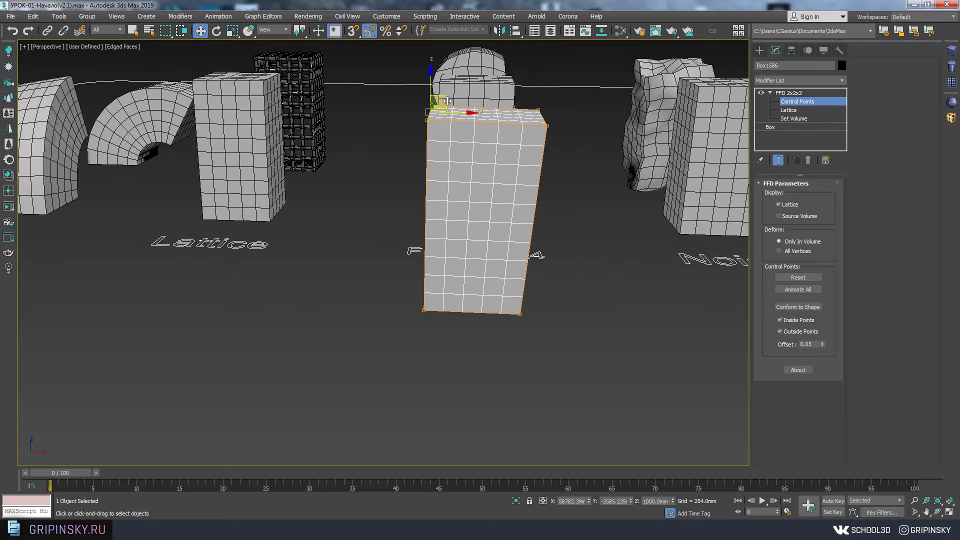
{"action": "middle_click_drag", "start_coordinate": [401, 96], "coordinate": [480, 150], "text": "alt"}
{"action": "key", "text": "r"}
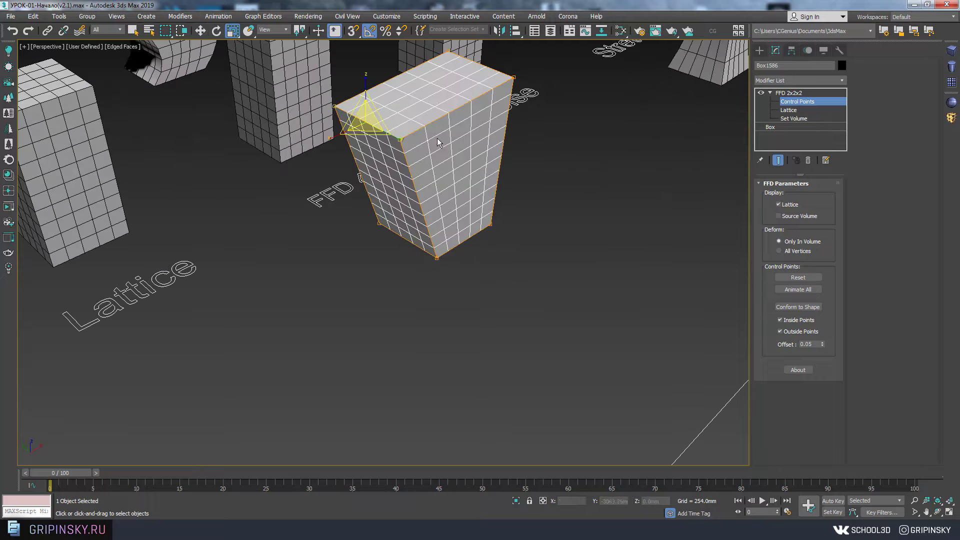
{"action": "left_click_drag", "start_coordinate": [401, 138], "coordinate": [415, 145]}
{"action": "mouse_move", "coordinate": [414, 145]}
{"action": "middle_mouse_down", "text": "alt"}
{"action": "mouse_move", "coordinate": [439, 156]}
{"action": "mouse_move", "coordinate": [476, 146]}
{"action": "mouse_move", "coordinate": [494, 164]}
{"action": "mouse_move", "coordinate": [490, 225]}
{"action": "middle_mouse_up", "text": "alt"}
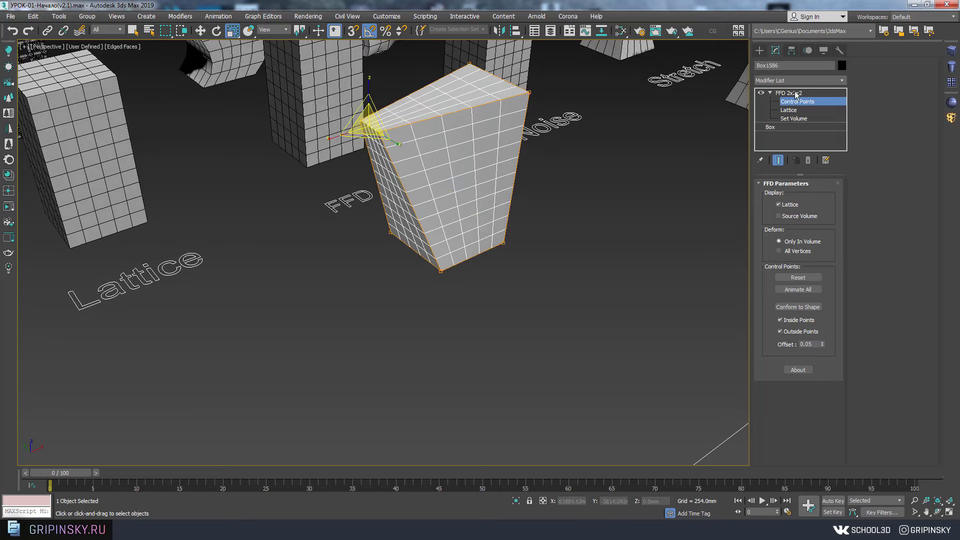
{"action": "left_click", "coordinate": [821, 102]}
{"action": "left_click", "coordinate": [799, 80]}
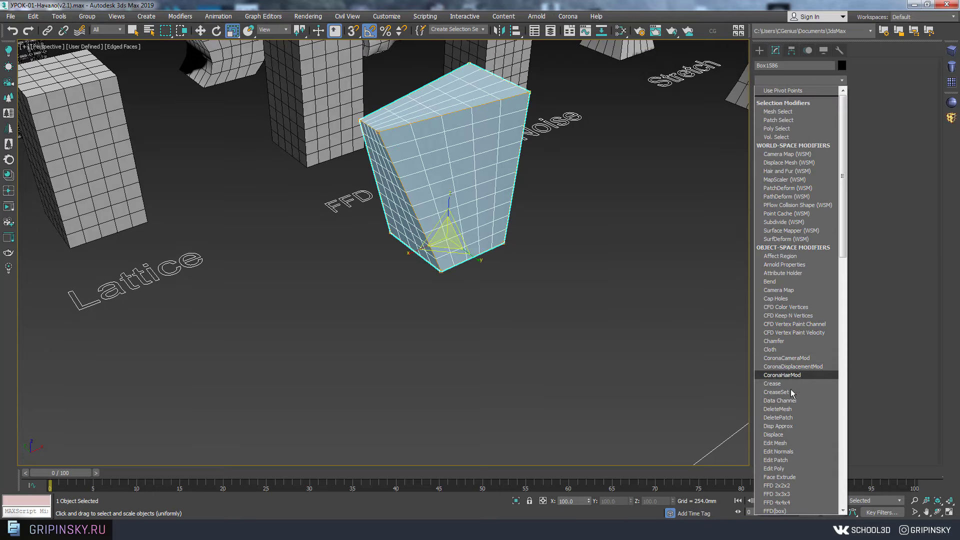
- Add an FFD 4x4x4 on top of the FFD 2x2x2 and enter its control points
{"action": "left_click", "coordinate": [788, 502]}
{"action": "middle_click_drag", "start_coordinate": [545, 250], "coordinate": [570, 265], "text": "alt"}
{"action": "left_click", "coordinate": [770, 93]}
{"action": "left_click", "coordinate": [797, 101]}
{"action": "middle_click_drag", "start_coordinate": [330, 260], "coordinate": [314, 129], "text": "alt"}
- Move the left column of lattice points outward so that side bulges, then exit sub-object
{"action": "left_click_drag", "start_coordinate": [386, 211], "coordinate": [386, 213]}
{"action": "middle_click_drag", "start_coordinate": [386, 213], "coordinate": [377, 145], "text": "alt"}
{"action": "key", "text": "w"}
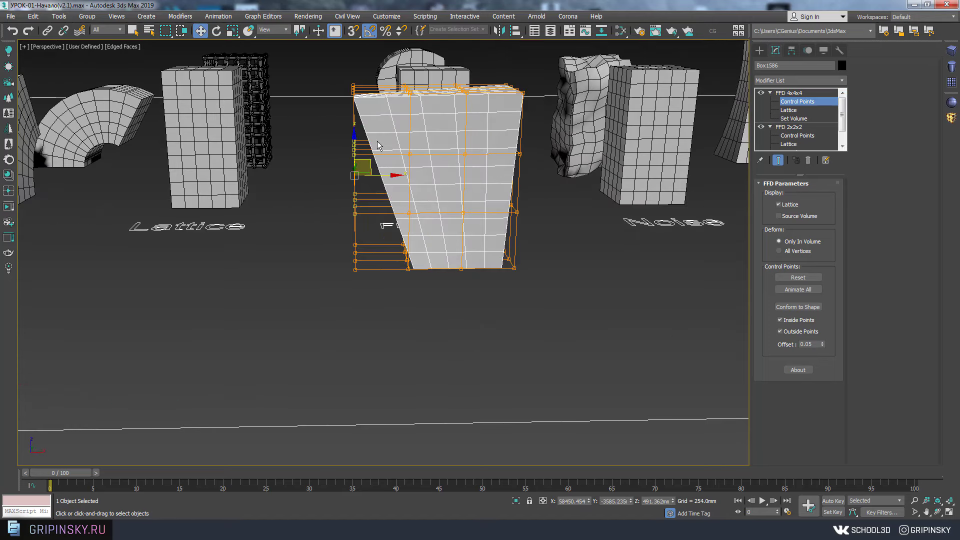
{"action": "left_click_drag", "start_coordinate": [368, 166], "coordinate": [278, 157]}
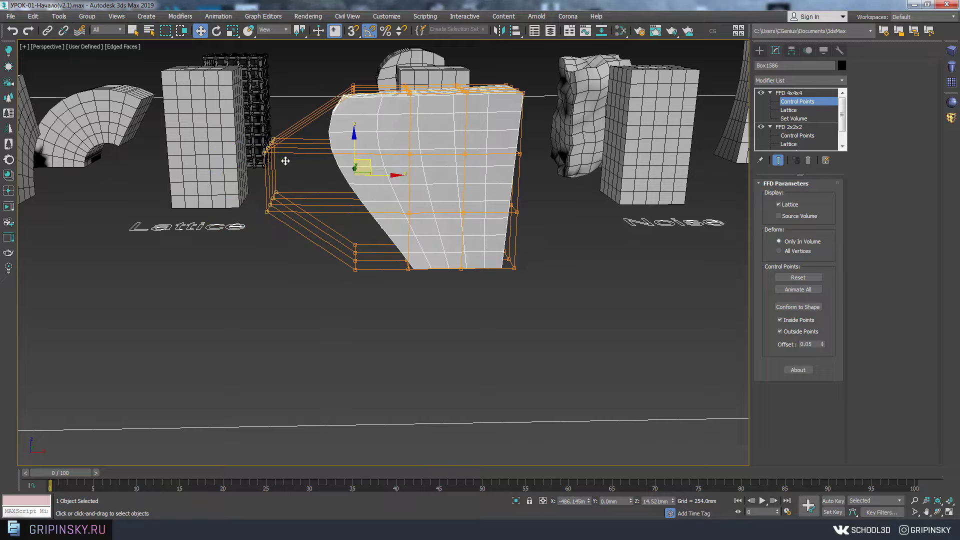
{"action": "middle_click_drag", "start_coordinate": [279, 157], "coordinate": [397, 168], "text": "alt"}
{"action": "scroll", "coordinate": [396, 169], "scroll_direction": "down", "scroll_amount": 6}
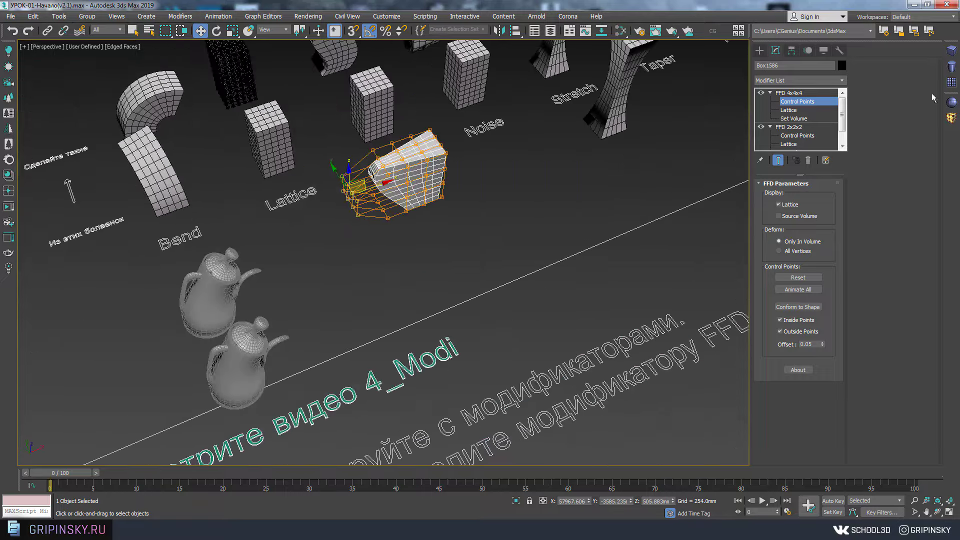
{"action": "left_click", "coordinate": [809, 92]}
- Shift-drag the plain box by the FFD label to copy it below
{"action": "mouse_move", "coordinate": [450, 200]}
{"action": "middle_mouse_down", "text": "alt"}
{"action": "mouse_move", "coordinate": [520, 175]}
{"action": "mouse_move", "coordinate": [504, 140]}
{"action": "middle_mouse_up", "text": "alt"}
{"action": "scroll", "coordinate": [520, 175], "scroll_direction": "up", "scroll_amount": 3}
{"action": "left_click", "coordinate": [504, 145]}
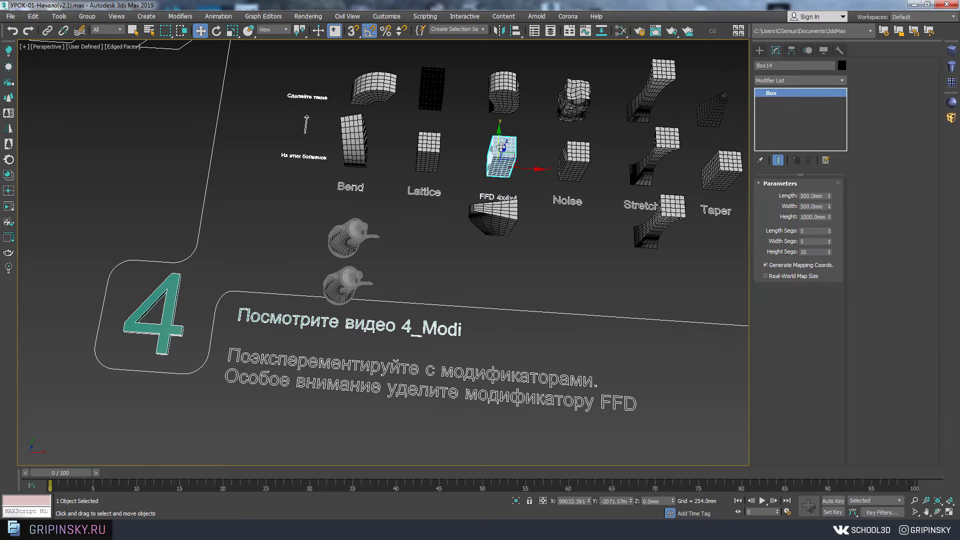
{"action": "left_click_drag", "start_coordinate": [501, 147], "coordinate": [503, 292], "text": "shift"}
- Confirm the copy, Box1587, and add an FFD(box) modifier to it
{"action": "key", "text": "Return"}
{"action": "key", "text": "z"}
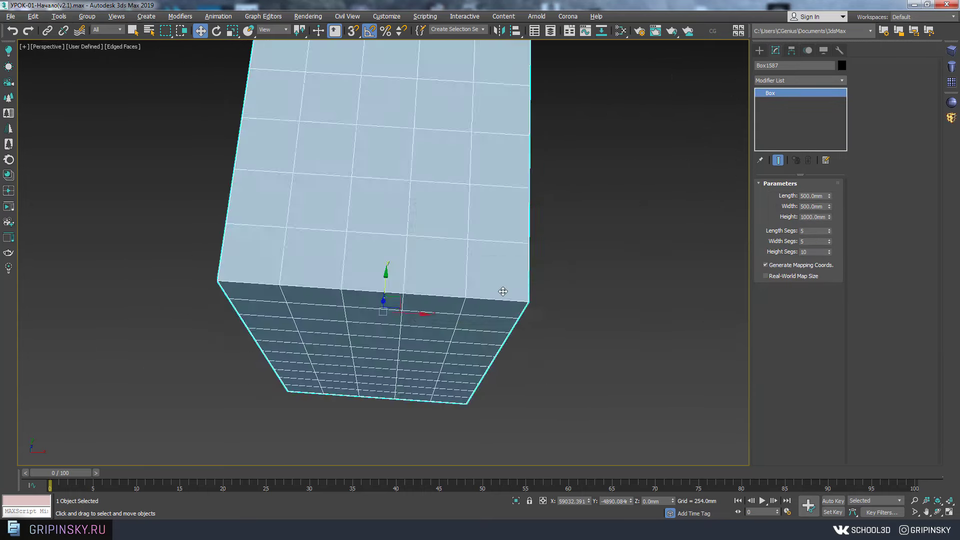
{"action": "key", "text": "shift+z"}
{"action": "left_click", "coordinate": [800, 80]}
{"action": "scroll", "coordinate": [796, 350], "scroll_direction": "down", "scroll_amount": 5}
{"action": "scroll", "coordinate": [796, 440], "scroll_direction": "down", "scroll_amount": 3}
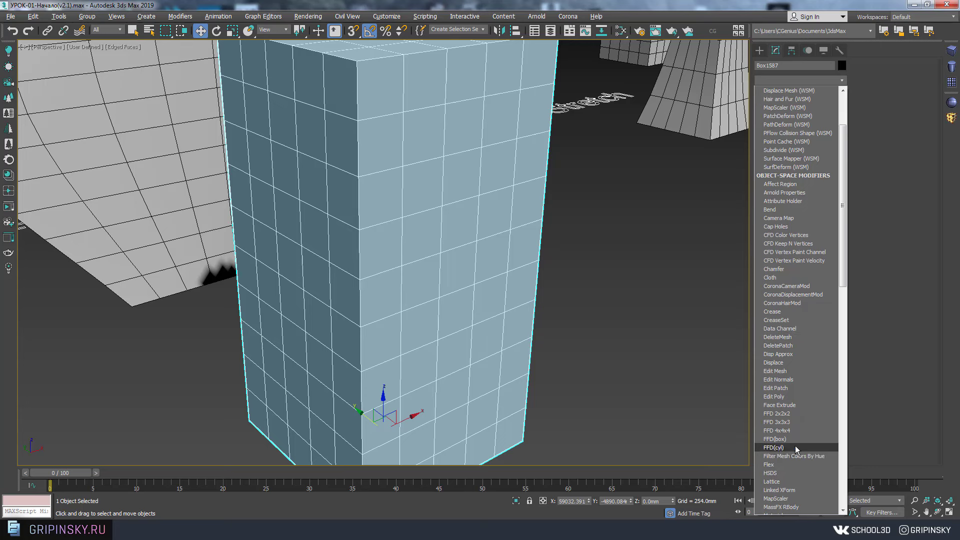
{"action": "left_click", "coordinate": [784, 439]}
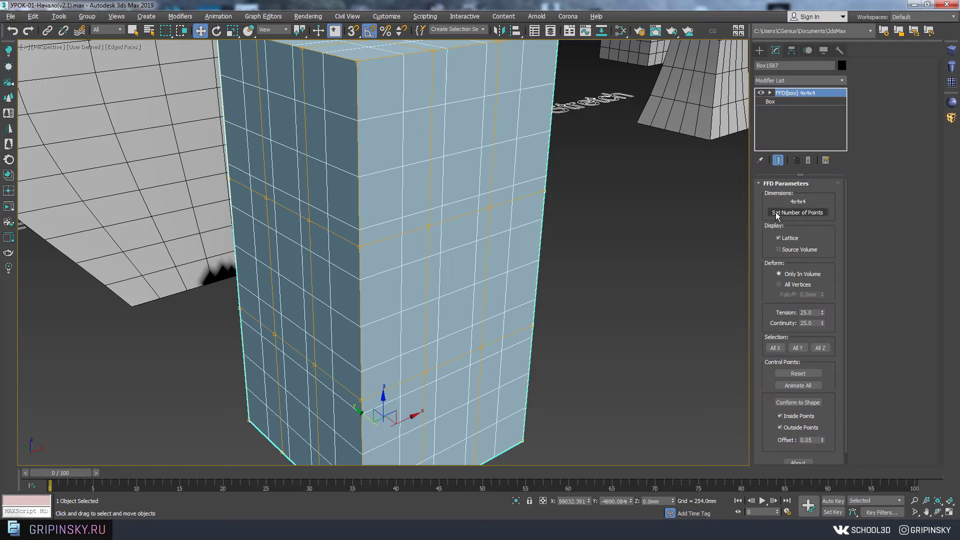
- Set the FFD(box) lattice to 2x2x10 control points
{"action": "left_click", "coordinate": [805, 214]}
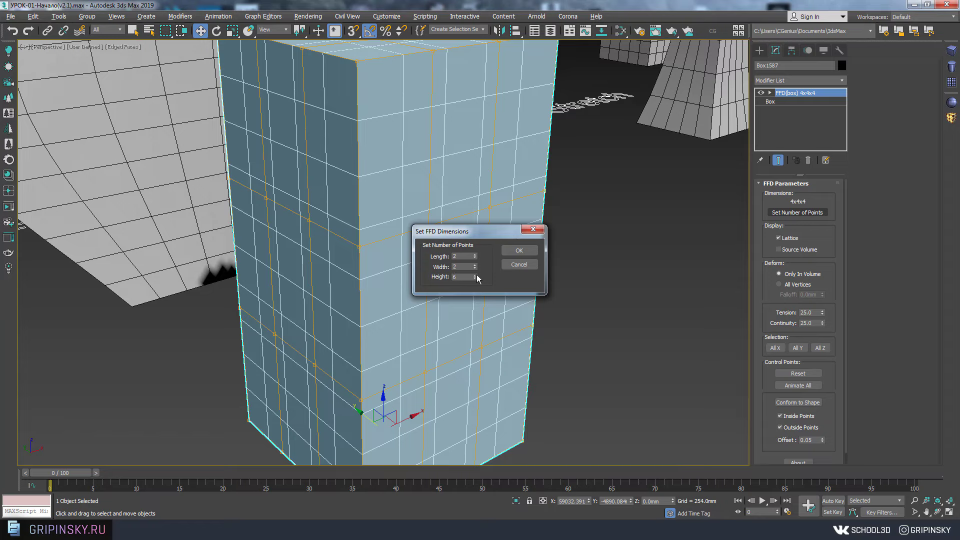
{"action": "left_click", "coordinate": [519, 251]}
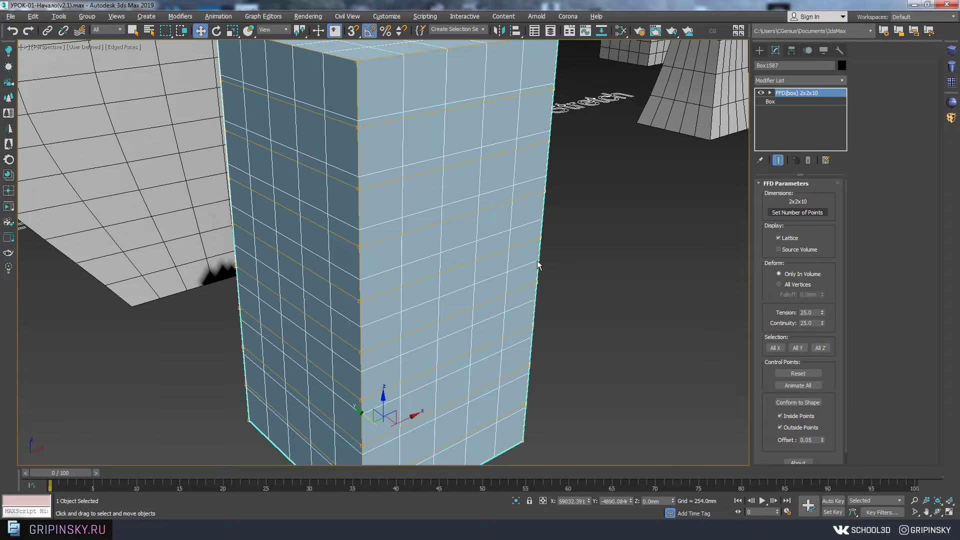
{"action": "scroll", "coordinate": [530, 252], "scroll_direction": "down", "scroll_amount": 3}
{"action": "scroll", "coordinate": [500, 251], "scroll_direction": "down", "scroll_amount": 3}
{"action": "scroll", "coordinate": [501, 251], "scroll_direction": "down", "scroll_amount": 2}
{"action": "scroll", "coordinate": [490, 250], "scroll_direction": "up", "scroll_amount": 2}
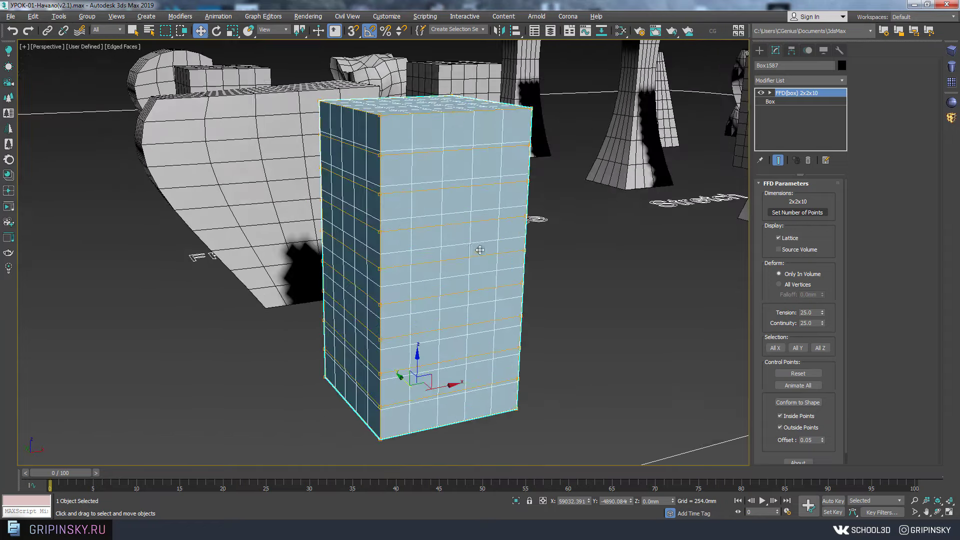
{"action": "scroll", "coordinate": [477, 261], "scroll_direction": "up", "scroll_amount": 2}
- Raise the copied box's Height Segs to 101
{"action": "left_click", "coordinate": [770, 102]}
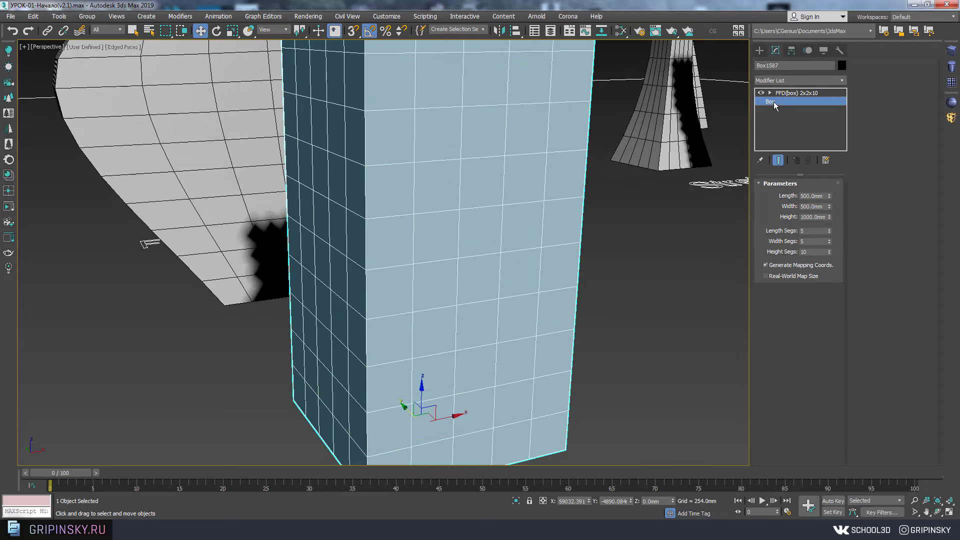
{"action": "left_click_drag", "start_coordinate": [831, 253], "coordinate": [831, 220]}
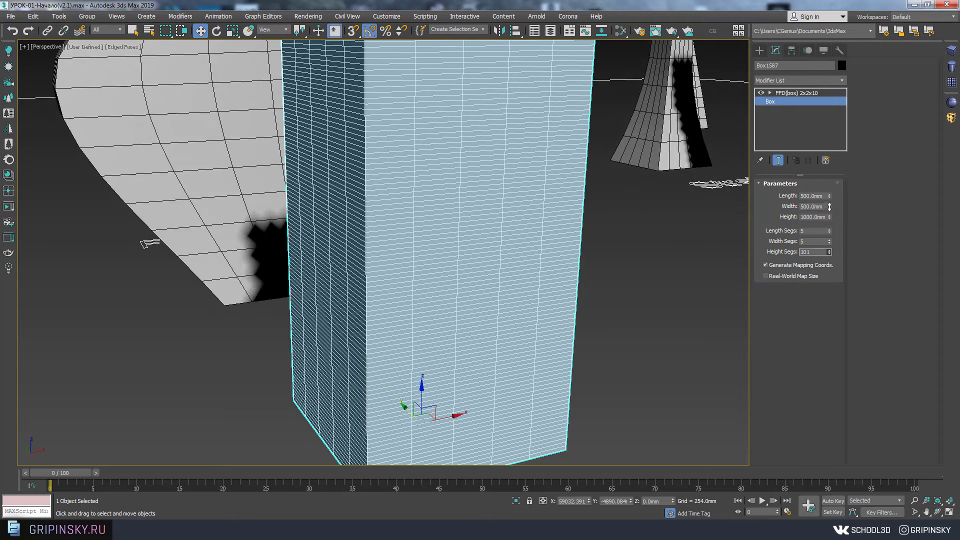
{"action": "scroll", "coordinate": [537, 260], "scroll_direction": "down", "scroll_amount": 3}
- Shift the top FFD(box) control points sideways, undoing a first slanted-wedge attempt
{"action": "left_click", "coordinate": [800, 93]}
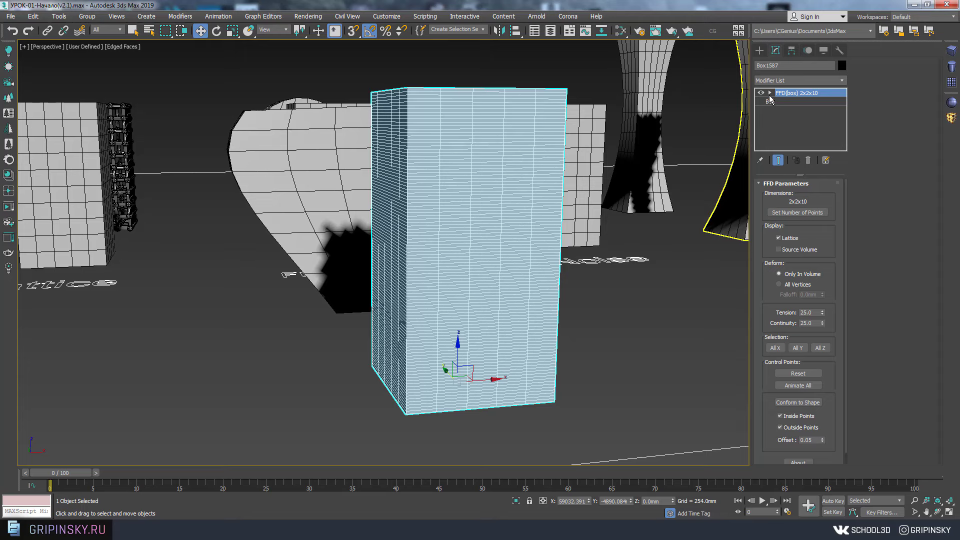
{"action": "left_click", "coordinate": [791, 102]}
{"action": "scroll", "coordinate": [593, 212], "scroll_direction": "down", "scroll_amount": 3}
{"action": "scroll", "coordinate": [629, 206], "scroll_direction": "down", "scroll_amount": 1}
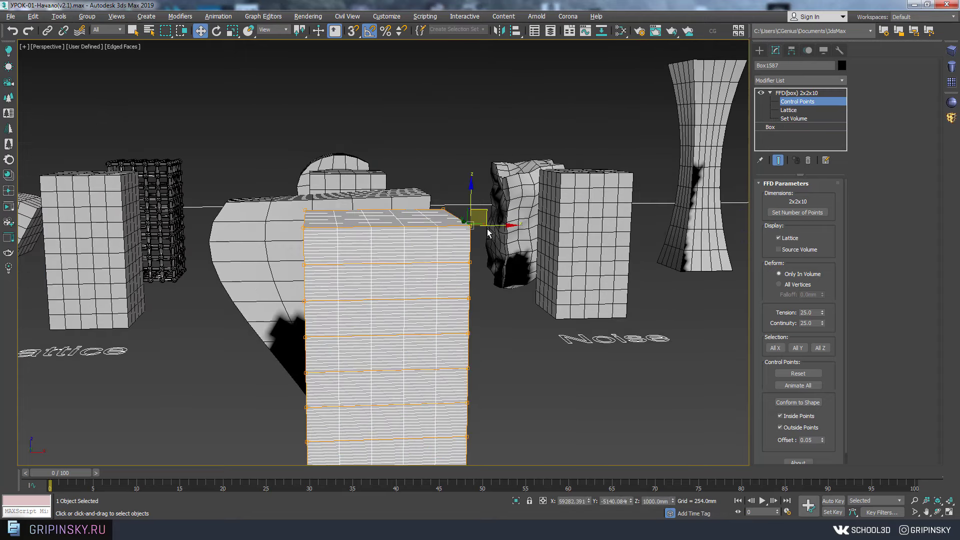
{"action": "middle_click_drag", "start_coordinate": [487, 233], "coordinate": [458, 204], "text": "alt"}
{"action": "left_click_drag", "start_coordinate": [483, 209], "coordinate": [521, 135]}
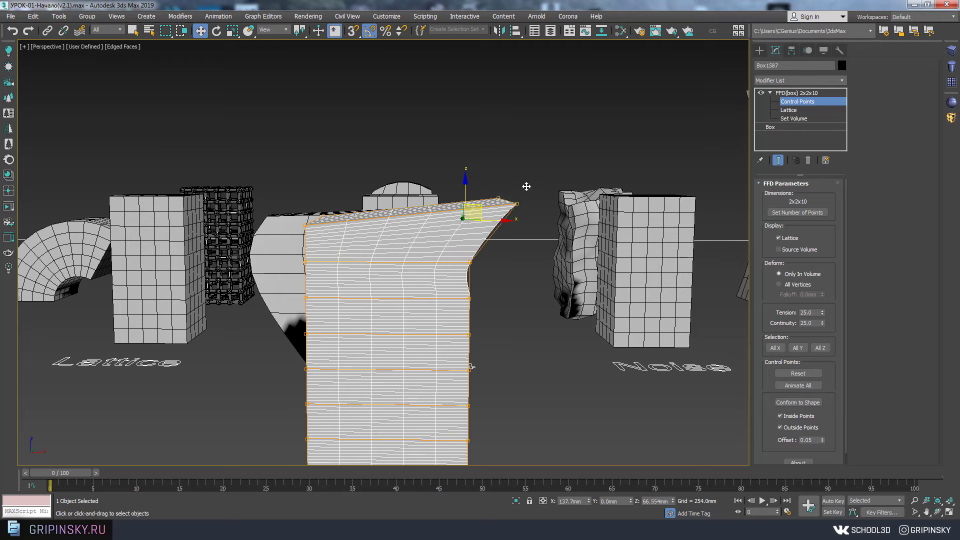
{"action": "key", "text": "ctrl+z"}
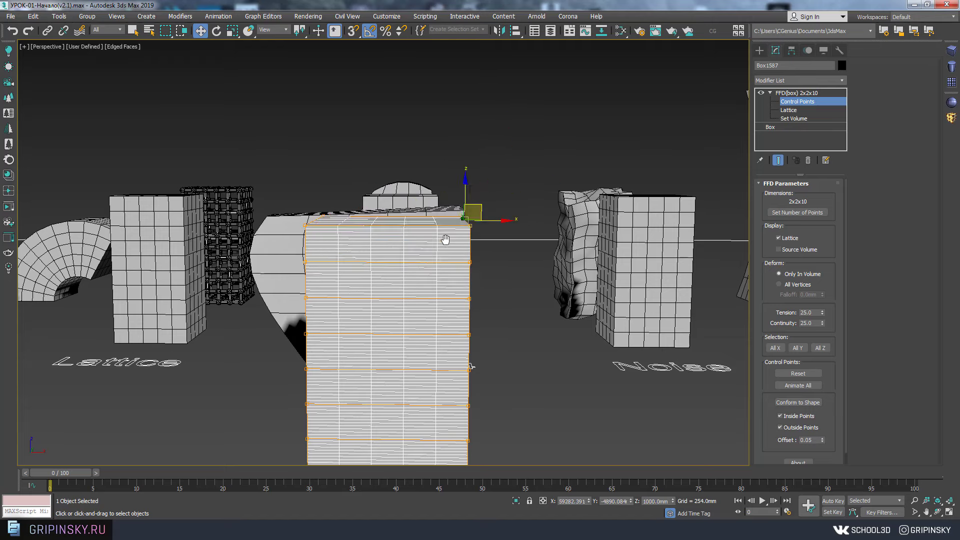
{"action": "middle_click_drag", "start_coordinate": [445, 240], "coordinate": [458, 163], "text": "alt"}
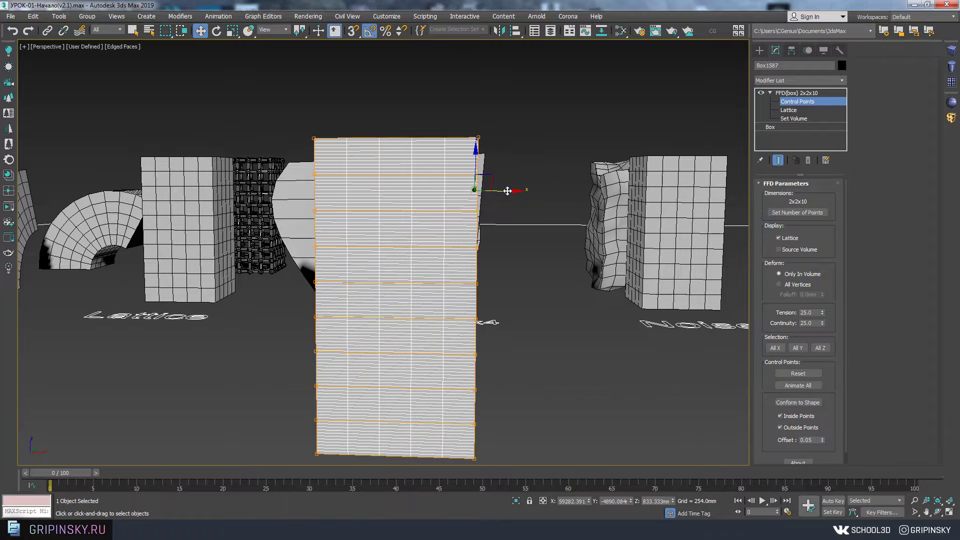
{"action": "left_click_drag", "start_coordinate": [507, 190], "coordinate": [516, 188]}
{"action": "mouse_move", "coordinate": [517, 189]}
{"action": "middle_mouse_down", "text": "alt"}
{"action": "mouse_move", "coordinate": [429, 238]}
{"action": "mouse_move", "coordinate": [385, 232]}
{"action": "mouse_move", "coordinate": [520, 253]}
{"action": "mouse_move", "coordinate": [492, 208]}
{"action": "mouse_move", "coordinate": [410, 264]}
{"action": "mouse_move", "coordinate": [543, 232]}
{"action": "middle_mouse_up", "text": "alt"}
- Pan and zoom the view back across the scene
{"action": "mouse_move", "coordinate": [190, 306]}
{"action": "middle_mouse_down"}
{"action": "mouse_move", "coordinate": [403, 275]}
{"action": "mouse_move", "coordinate": [642, 267]}
{"action": "middle_mouse_up"}
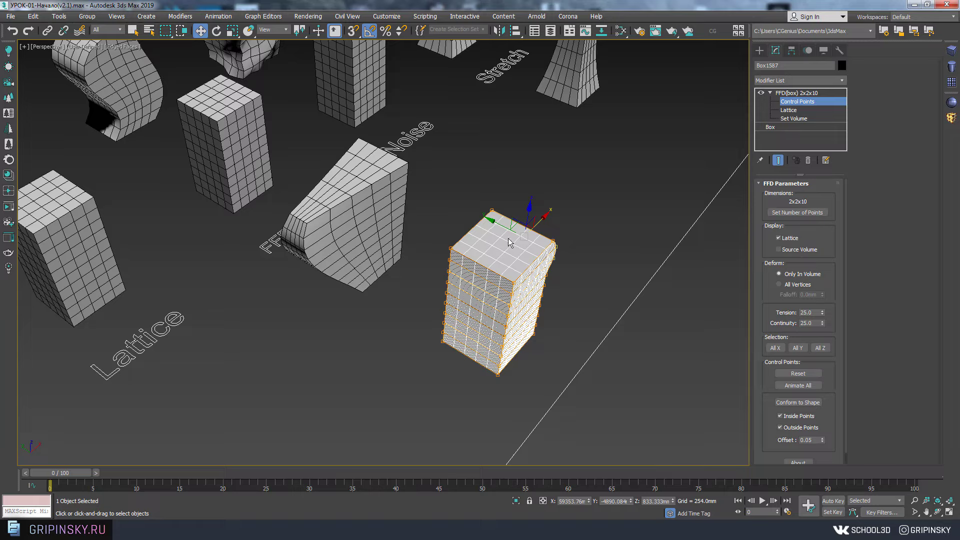
{"action": "scroll", "coordinate": [473, 255], "scroll_direction": "up", "scroll_amount": 2}
{"action": "scroll", "coordinate": [490, 221], "scroll_direction": "up", "scroll_amount": 2}
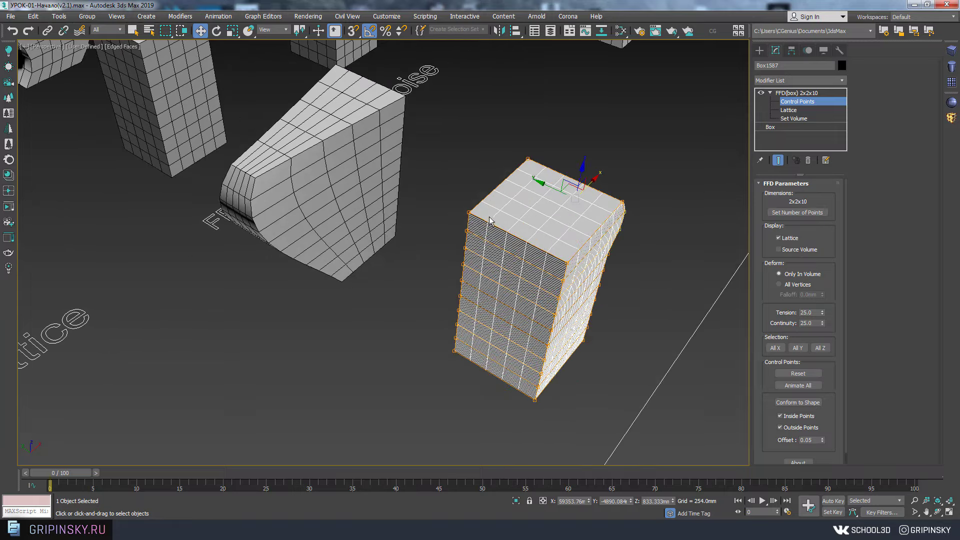
{"action": "scroll", "coordinate": [535, 336], "scroll_direction": "down", "scroll_amount": 3}
{"action": "scroll", "coordinate": [539, 301], "scroll_direction": "down", "scroll_amount": 5}
- Bring Box12 by the Bend label into view and add a Bend modifier
{"action": "scroll", "coordinate": [475, 292], "scroll_direction": "up", "scroll_amount": 3}
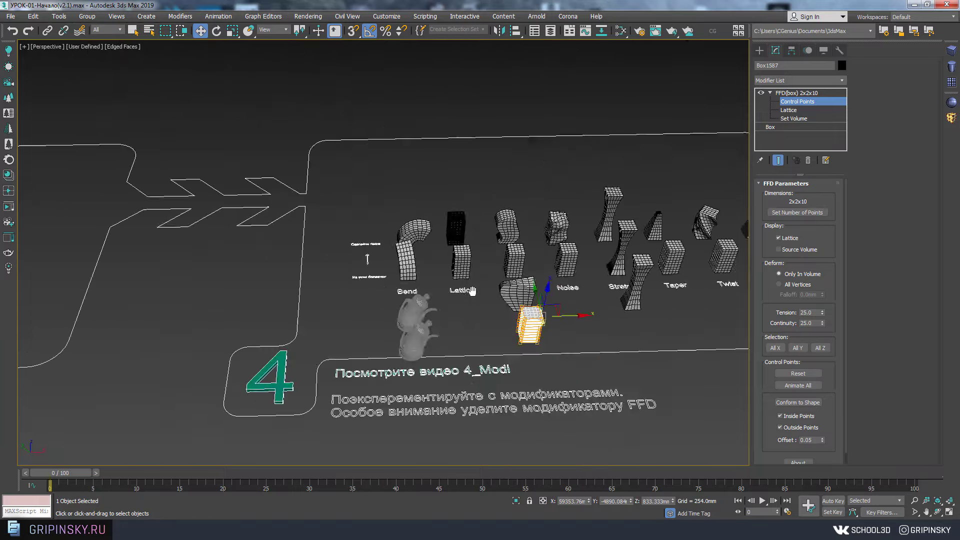
{"action": "scroll", "coordinate": [537, 278], "scroll_direction": "up", "scroll_amount": 2}
{"action": "middle_click_drag", "start_coordinate": [536, 278], "coordinate": [219, 278]}
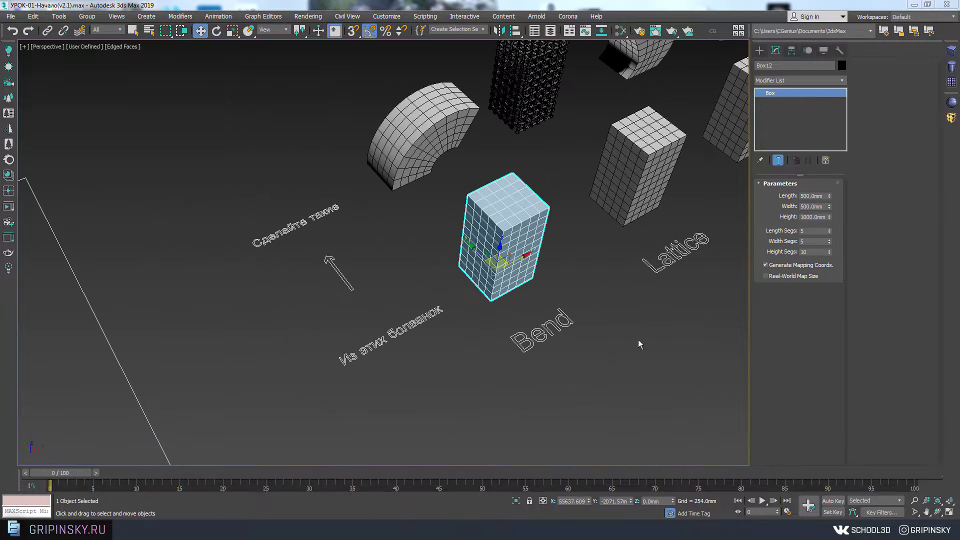
{"action": "mouse_move", "coordinate": [544, 293]}
{"action": "middle_mouse_down", "text": "alt"}
{"action": "mouse_move", "coordinate": [500, 280]}
{"action": "mouse_move", "coordinate": [520, 285]}
{"action": "mouse_move", "coordinate": [524, 243]}
{"action": "mouse_move", "coordinate": [509, 266]}
{"action": "mouse_move", "coordinate": [505, 242]}
{"action": "mouse_move", "coordinate": [505, 270]}
{"action": "mouse_move", "coordinate": [522, 252]}
{"action": "middle_mouse_up", "text": "alt"}
{"action": "scroll", "coordinate": [520, 285], "scroll_direction": "up", "scroll_amount": 2}
{"action": "middle_click_drag", "start_coordinate": [532, 192], "coordinate": [539, 192]}
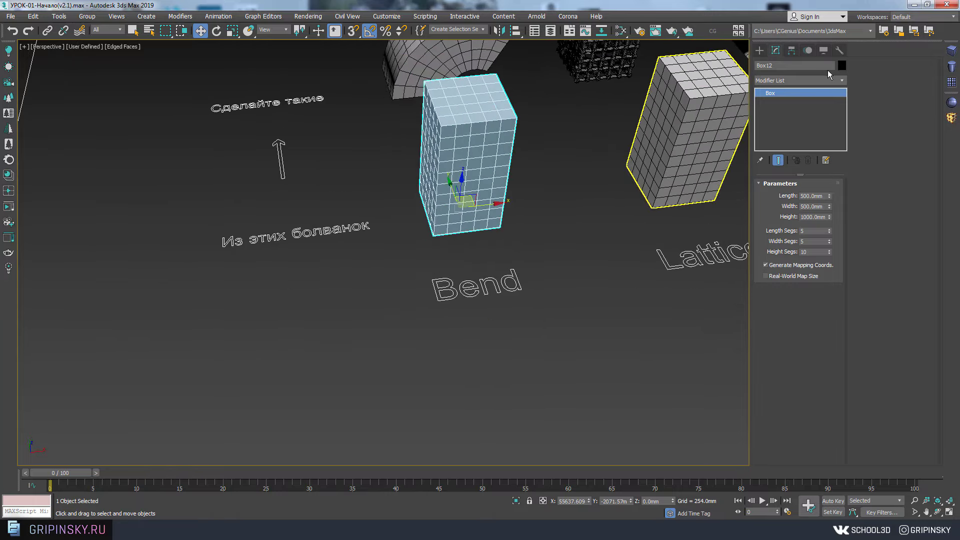
{"action": "left_click", "coordinate": [822, 80]}
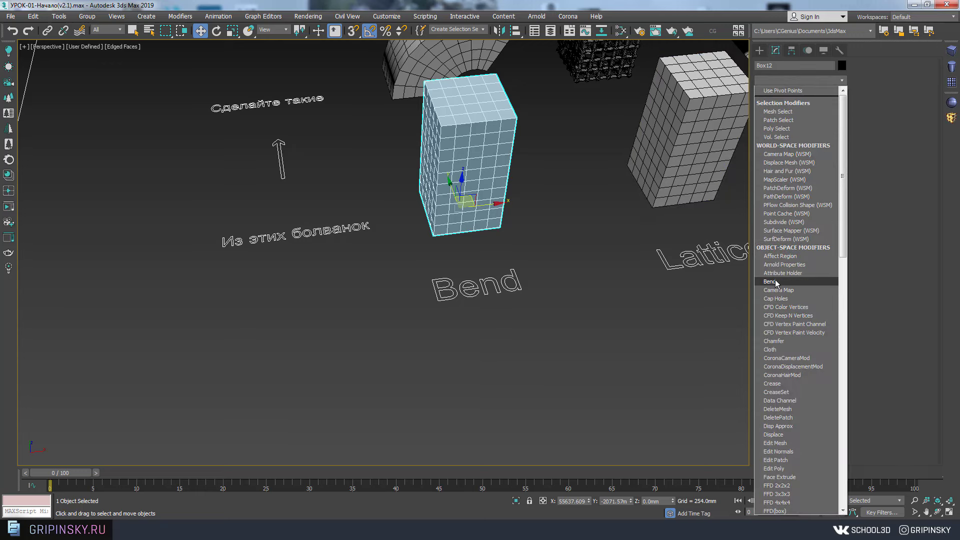
{"action": "left_click", "coordinate": [787, 281]}
- Set the Bend to a 91° angle and -729 direction, then show the standard primitives
{"action": "left_click_drag", "start_coordinate": [824, 204], "coordinate": [833, 299]}
{"action": "middle_click_drag", "start_coordinate": [579, 256], "coordinate": [913, 203], "text": "alt"}
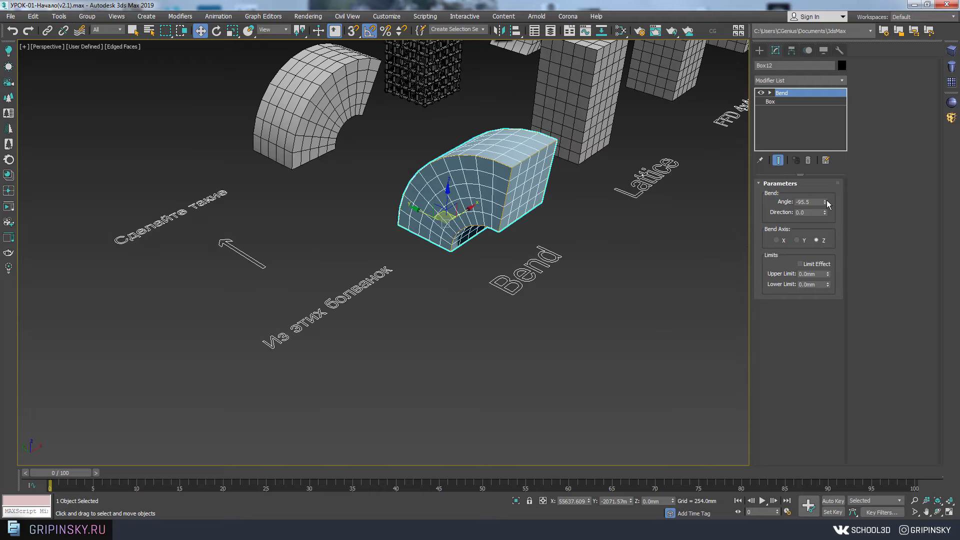
{"action": "mouse_move", "coordinate": [827, 204]}
{"action": "left_mouse_down"}
{"action": "mouse_move", "coordinate": [756, 6]}
{"action": "mouse_move", "coordinate": [759, 30]}
{"action": "left_mouse_up"}
{"action": "middle_click_drag", "start_coordinate": [675, 200], "coordinate": [881, 194], "text": "alt"}
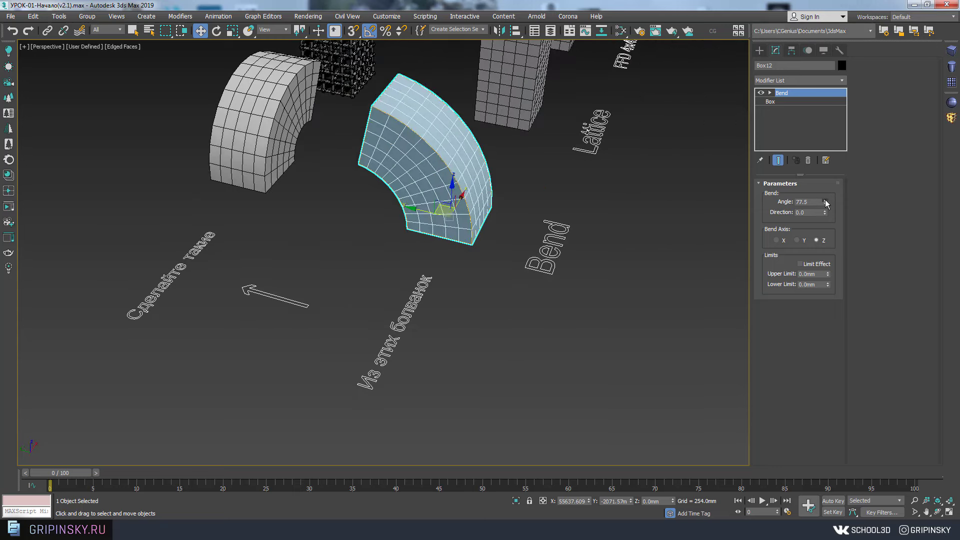
{"action": "mouse_move", "coordinate": [825, 203]}
{"action": "left_mouse_down"}
{"action": "mouse_move", "coordinate": [831, 209]}
{"action": "mouse_move", "coordinate": [807, 51]}
{"action": "mouse_move", "coordinate": [745, 412]}
{"action": "left_mouse_up"}
{"action": "middle_click_drag", "start_coordinate": [599, 300], "coordinate": [525, 298], "text": "alt"}
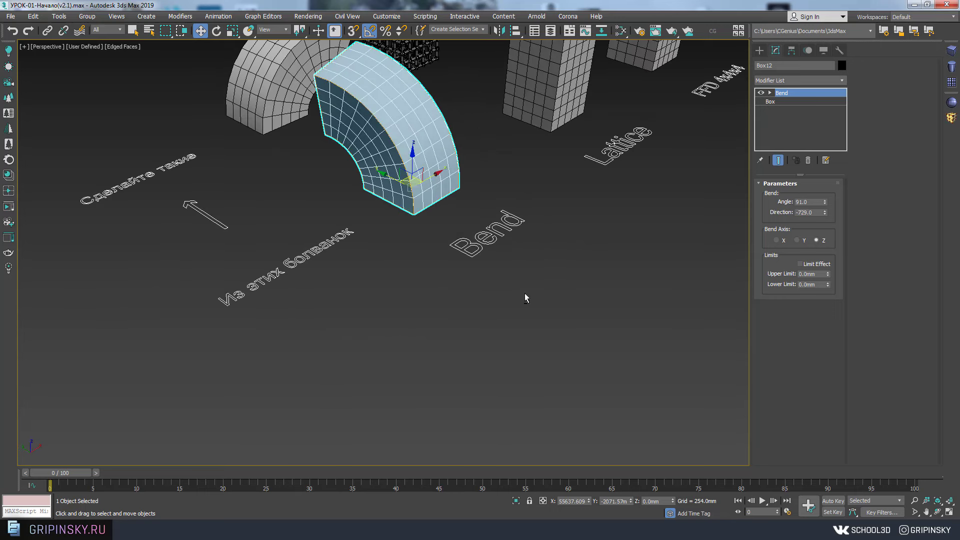
{"action": "left_click", "coordinate": [758, 50]}
{"action": "middle_click_drag", "start_coordinate": [600, 250], "coordinate": [502, 199]}
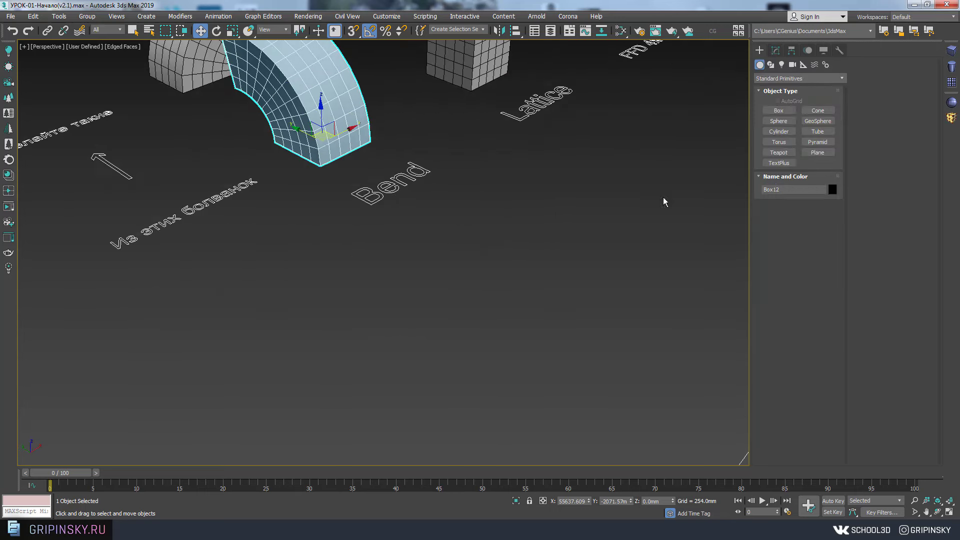
- Draw a new teapot on the floor in the viewport
{"action": "middle_click_drag", "start_coordinate": [664, 201], "coordinate": [640, 209]}
{"action": "left_click", "coordinate": [778, 152]}
{"action": "left_click_drag", "start_coordinate": [537, 277], "coordinate": [543, 343]}
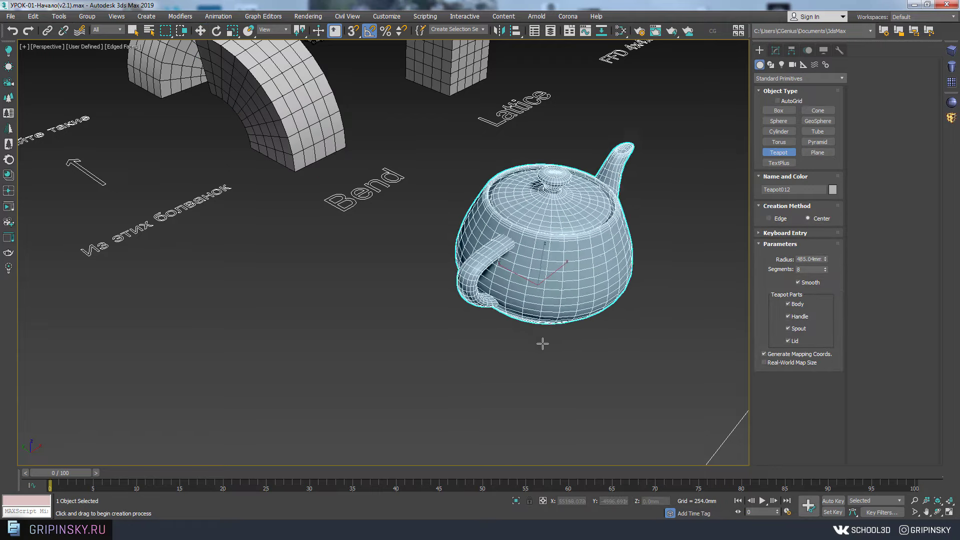
{"action": "key", "text": "w"}
{"action": "middle_click_drag", "start_coordinate": [542, 344], "coordinate": [855, 10], "text": "alt"}
{"action": "left_click", "coordinate": [775, 51]}
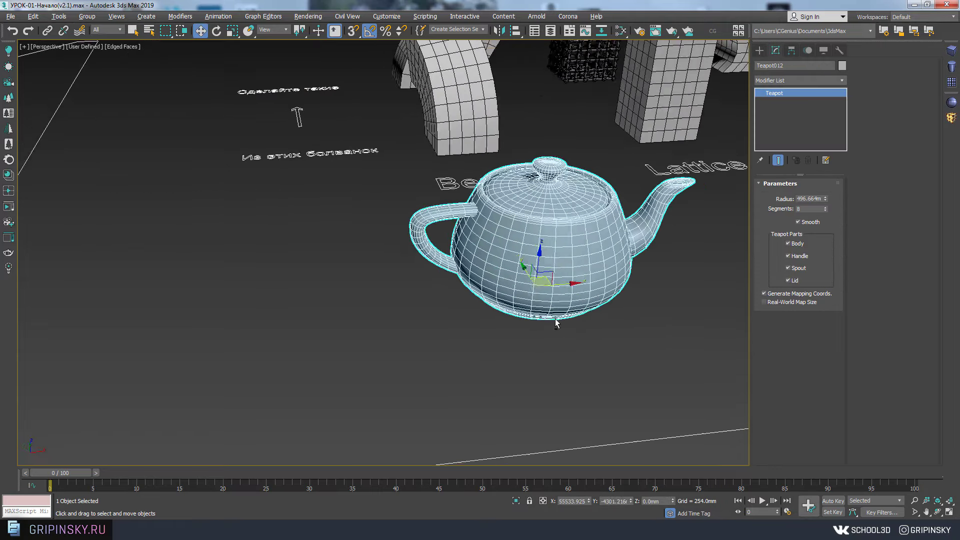
{"action": "middle_click_drag", "start_coordinate": [556, 322], "coordinate": [811, 97], "text": "alt"}
- Add an FFD 4x4x4 to the teapot and enter control-point editing
{"action": "left_click", "coordinate": [798, 80]}
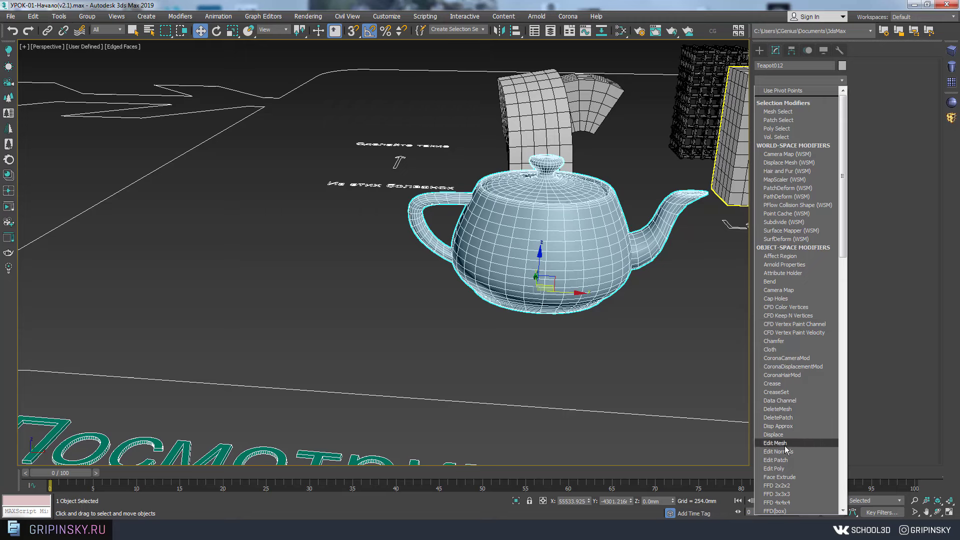
{"action": "left_click", "coordinate": [777, 502]}
{"action": "middle_click_drag", "start_coordinate": [650, 339], "coordinate": [788, 61], "text": "alt"}
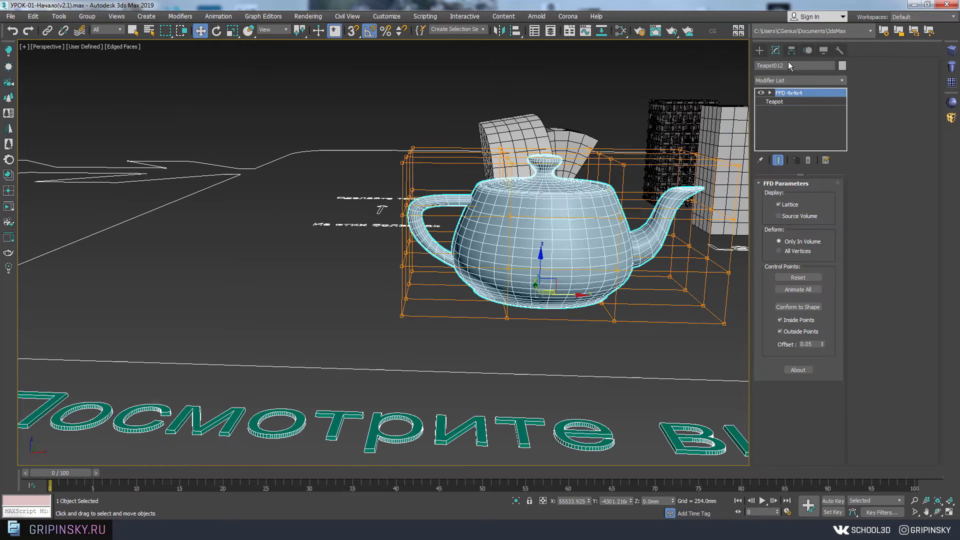
{"action": "left_click", "coordinate": [797, 101]}
{"action": "middle_click_drag", "start_coordinate": [549, 225], "coordinate": [477, 164], "text": "alt"}
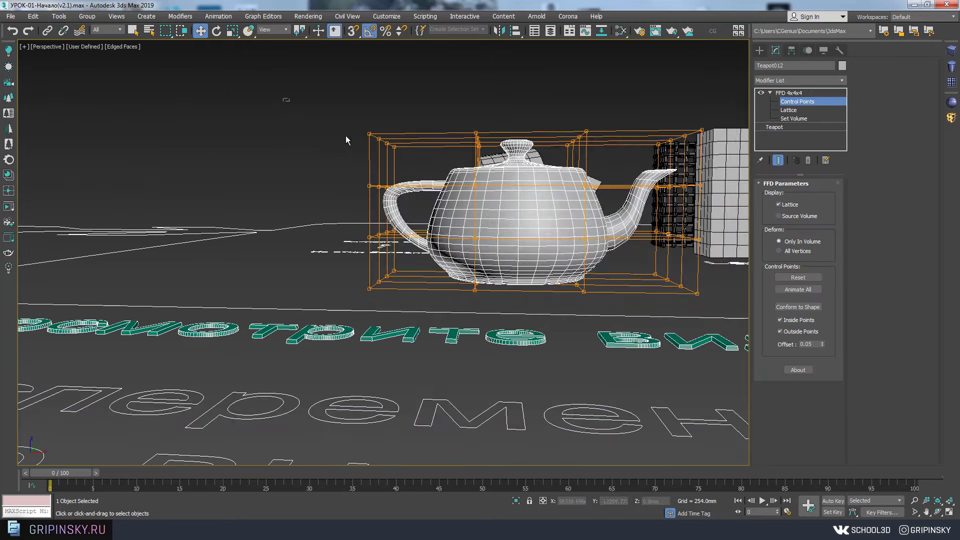
{"action": "mouse_move", "coordinate": [740, 200]}
{"action": "middle_mouse_down", "text": "alt"}
{"action": "mouse_move", "coordinate": [520, 119]}
{"action": "mouse_move", "coordinate": [486, 118]}
{"action": "middle_mouse_up", "text": "alt"}
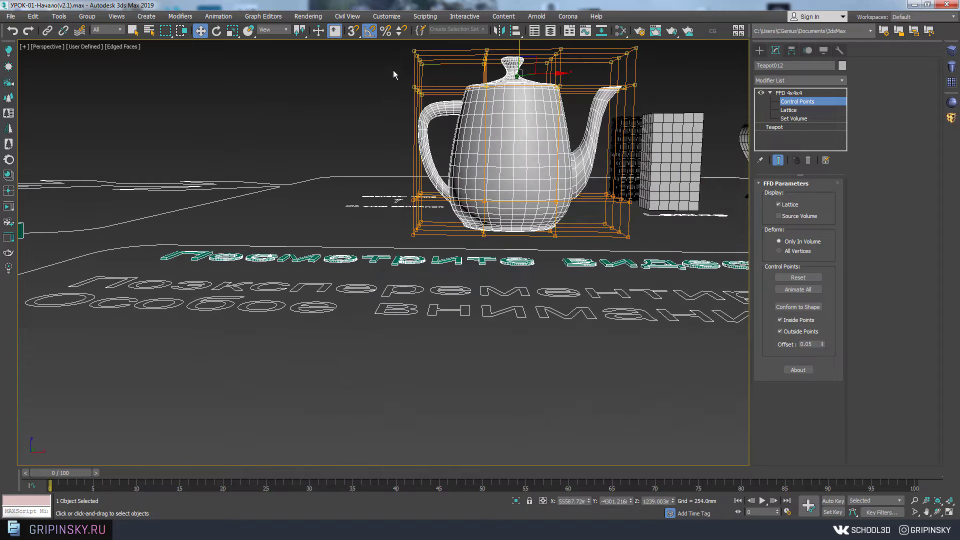
{"action": "middle_click_drag", "start_coordinate": [679, 209], "coordinate": [608, 201], "text": "alt"}
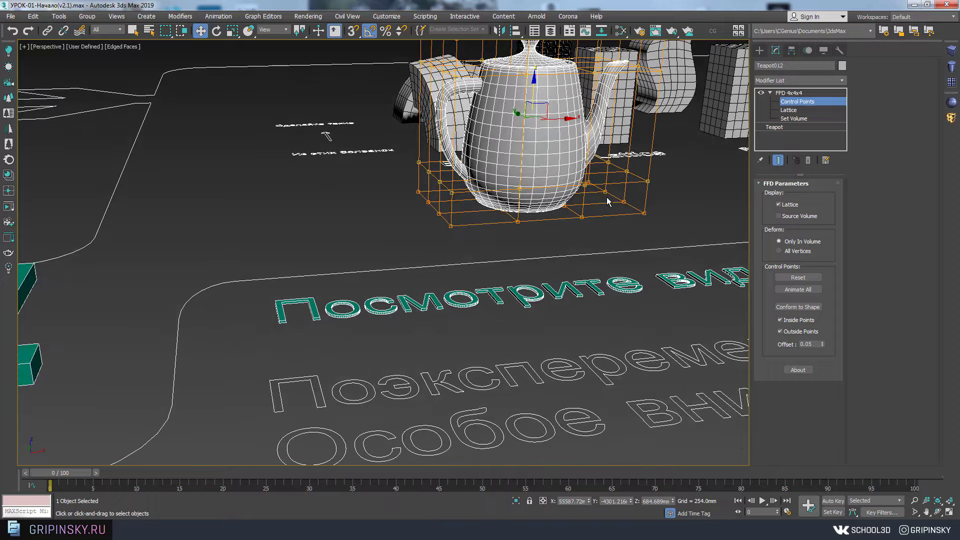
- Scale the lattice control points inward to make the teapot tall and narrow
{"action": "key", "text": "r"}
{"action": "middle_click_drag", "start_coordinate": [576, 138], "coordinate": [548, 131], "text": "alt"}
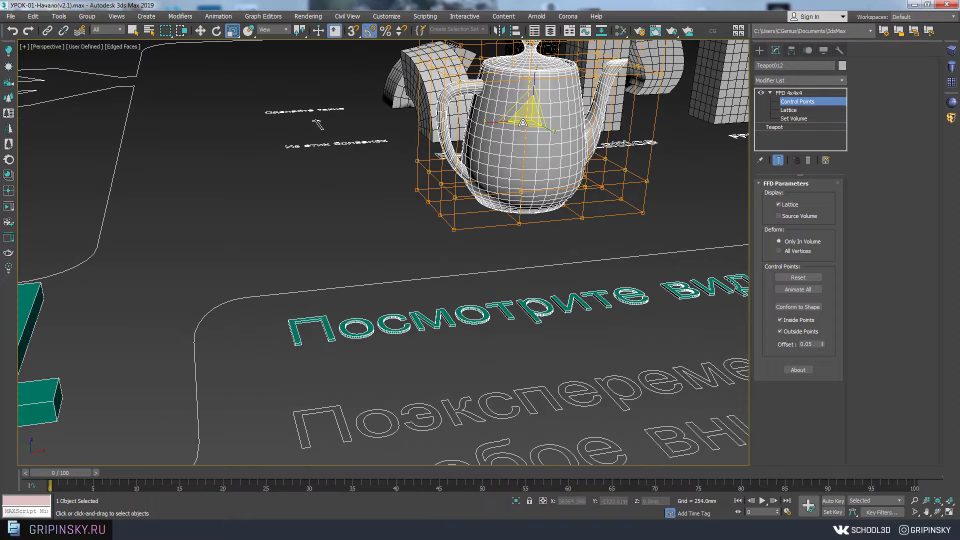
{"action": "left_click_drag", "start_coordinate": [522, 122], "coordinate": [522, 150]}
{"action": "middle_click_drag", "start_coordinate": [650, 130], "coordinate": [702, 131], "text": "alt"}
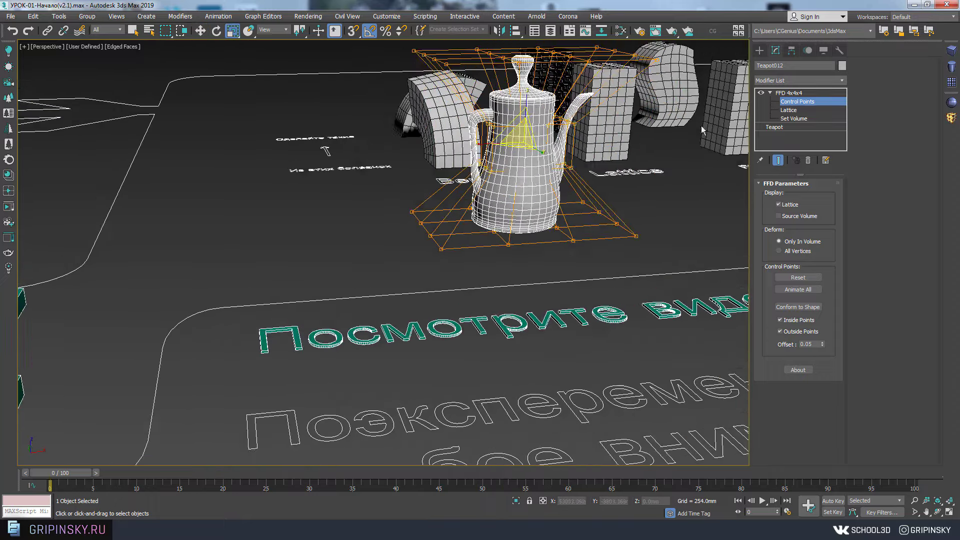
{"action": "left_click", "coordinate": [808, 93]}
{"action": "scroll", "coordinate": [520, 175], "scroll_direction": "up", "scroll_amount": 6}
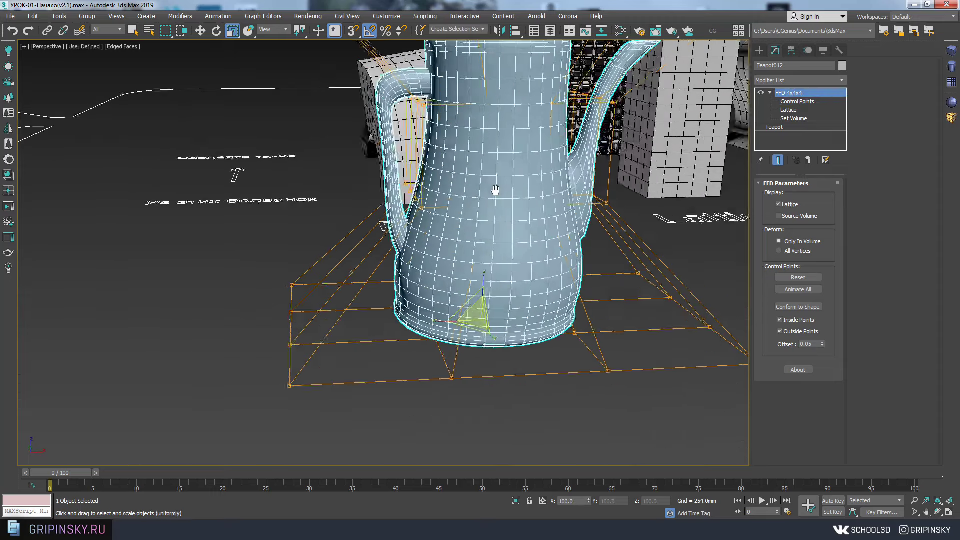
{"action": "left_click", "coordinate": [797, 81]}
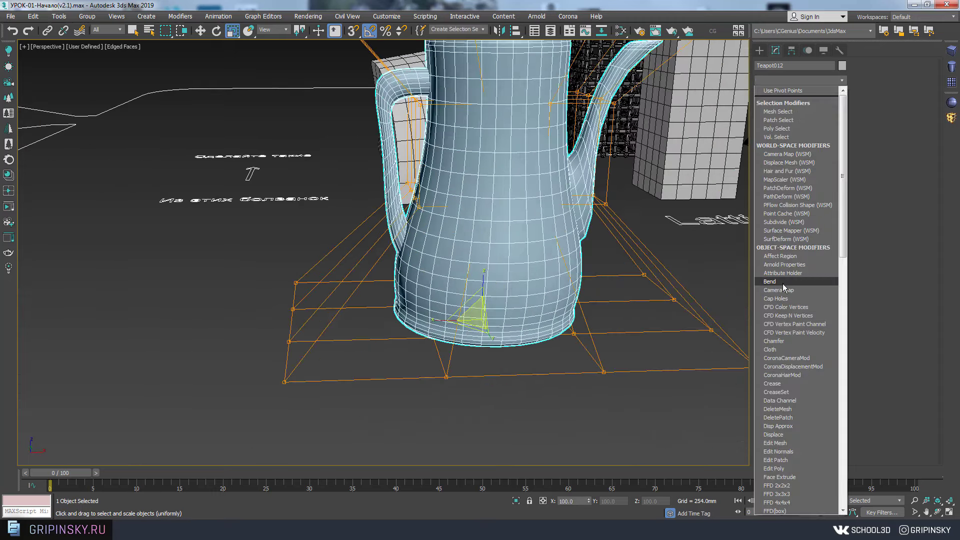
- Add a Bend of 40.5° to the coffee-pot teapot so it leans
{"action": "left_click", "coordinate": [782, 283]}
{"action": "scroll", "coordinate": [638, 280], "scroll_direction": "down", "scroll_amount": 2}
{"action": "scroll", "coordinate": [688, 250], "scroll_direction": "down", "scroll_amount": 3}
{"action": "mouse_move", "coordinate": [824, 200]}
{"action": "left_mouse_down"}
{"action": "mouse_move", "coordinate": [821, 110]}
{"action": "mouse_move", "coordinate": [830, 153]}
{"action": "left_mouse_up"}
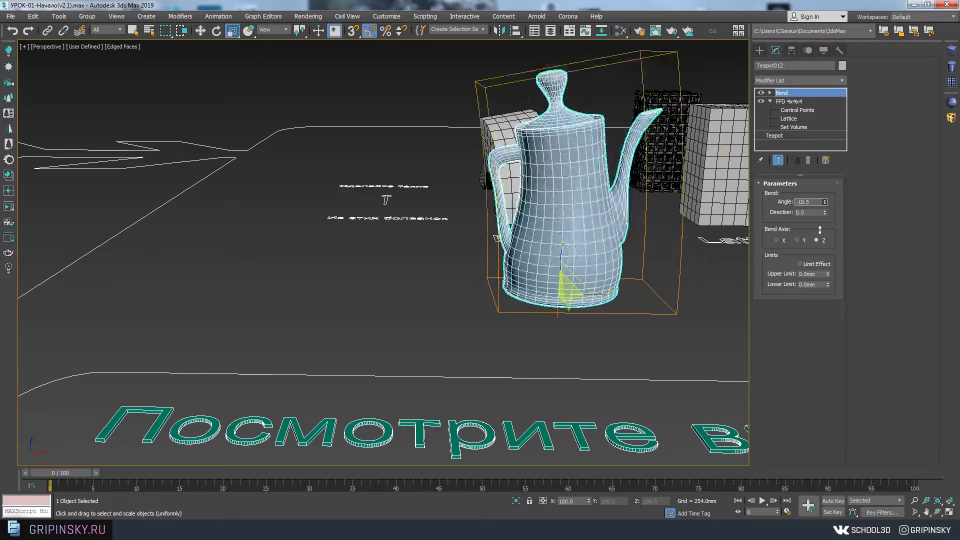
{"action": "mouse_move", "coordinate": [599, 190]}
{"action": "middle_mouse_down", "text": "alt"}
{"action": "mouse_move", "coordinate": [660, 231]}
{"action": "mouse_move", "coordinate": [569, 188]}
{"action": "mouse_move", "coordinate": [613, 167]}
{"action": "mouse_move", "coordinate": [606, 155]}
{"action": "mouse_move", "coordinate": [715, 235]}
{"action": "mouse_move", "coordinate": [692, 161]}
{"action": "mouse_move", "coordinate": [615, 220]}
{"action": "mouse_move", "coordinate": [582, 272]}
{"action": "mouse_move", "coordinate": [568, 277]}
{"action": "mouse_move", "coordinate": [595, 276]}
{"action": "middle_mouse_up", "text": "alt"}
{"action": "scroll", "coordinate": [566, 276], "scroll_direction": "down", "scroll_amount": 10}
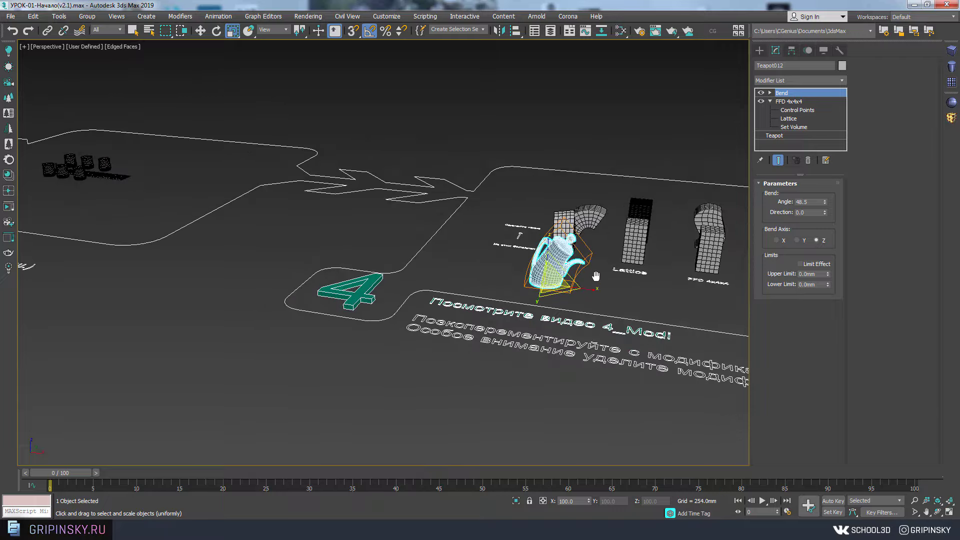
{"action": "key", "text": "z"}
{"action": "mouse_move", "coordinate": [583, 236]}
{"action": "middle_mouse_down", "text": "alt"}
{"action": "mouse_move", "coordinate": [502, 228]}
{"action": "mouse_move", "coordinate": [526, 241]}
{"action": "mouse_move", "coordinate": [432, 183]}
{"action": "middle_mouse_up", "text": "alt"}
- Clone the teapot to the left as Teapot013 and delete the copy's Bend
{"action": "key", "text": "w"}
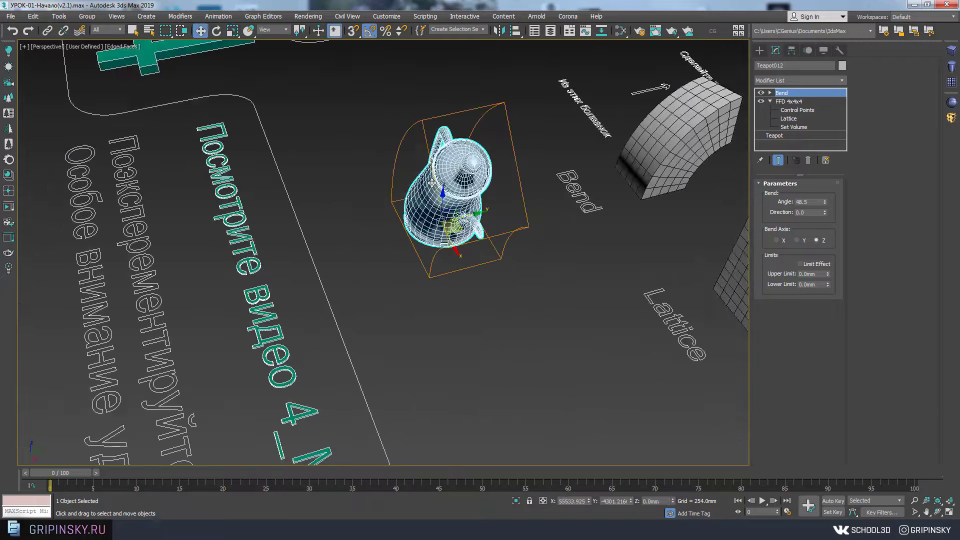
{"action": "left_click_drag", "start_coordinate": [472, 214], "coordinate": [363, 241], "text": "shift"}
{"action": "left_click", "coordinate": [481, 307]}
{"action": "mouse_move", "coordinate": [481, 307]}
{"action": "middle_mouse_down", "text": "alt"}
{"action": "mouse_move", "coordinate": [538, 244]}
{"action": "mouse_move", "coordinate": [530, 220]}
{"action": "middle_mouse_up", "text": "alt"}
{"action": "left_click", "coordinate": [808, 160]}
{"action": "left_click", "coordinate": [793, 80]}
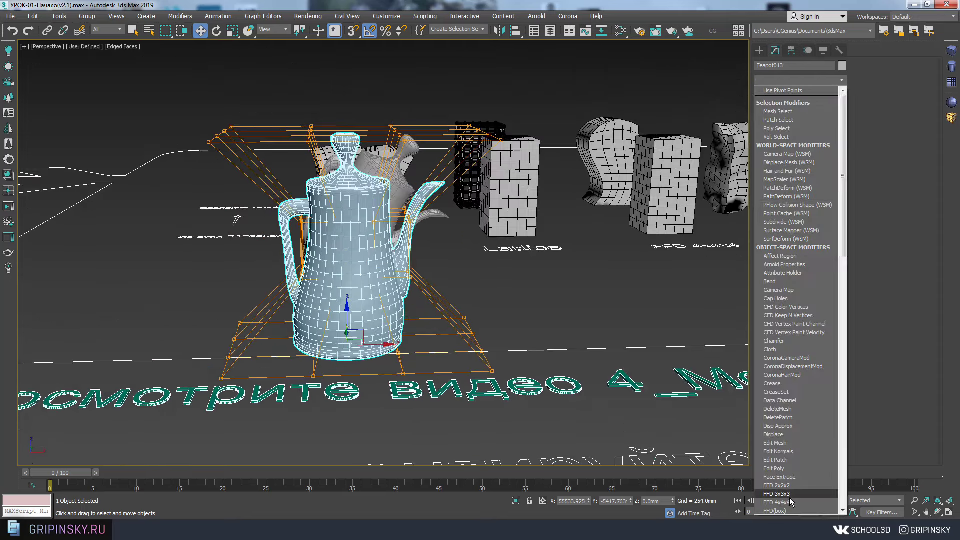
- Add a second FFD 4x4x4 to Teapot013 and rotate its upper control points
{"action": "left_click", "coordinate": [791, 501]}
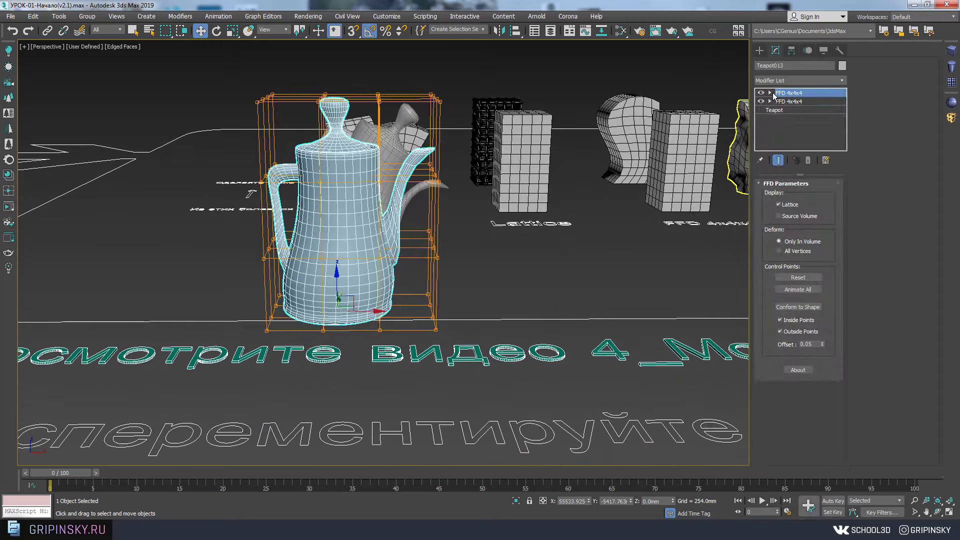
{"action": "left_click", "coordinate": [797, 102]}
{"action": "middle_click_drag", "start_coordinate": [243, 150], "coordinate": [243, 112], "text": "alt"}
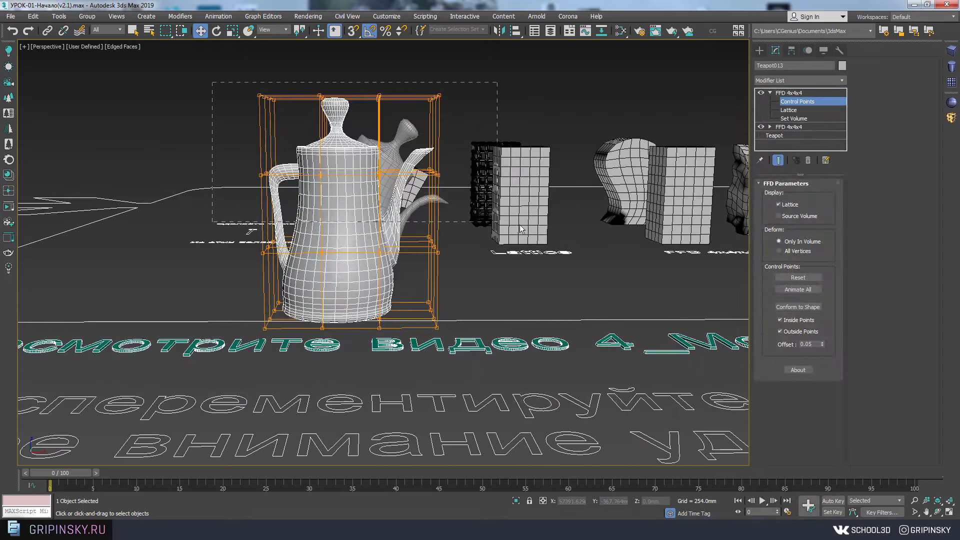
{"action": "left_click_drag", "start_coordinate": [506, 188], "coordinate": [506, 187]}
{"action": "middle_click_drag", "start_coordinate": [506, 187], "coordinate": [446, 160], "text": "alt"}
{"action": "key", "text": "e"}
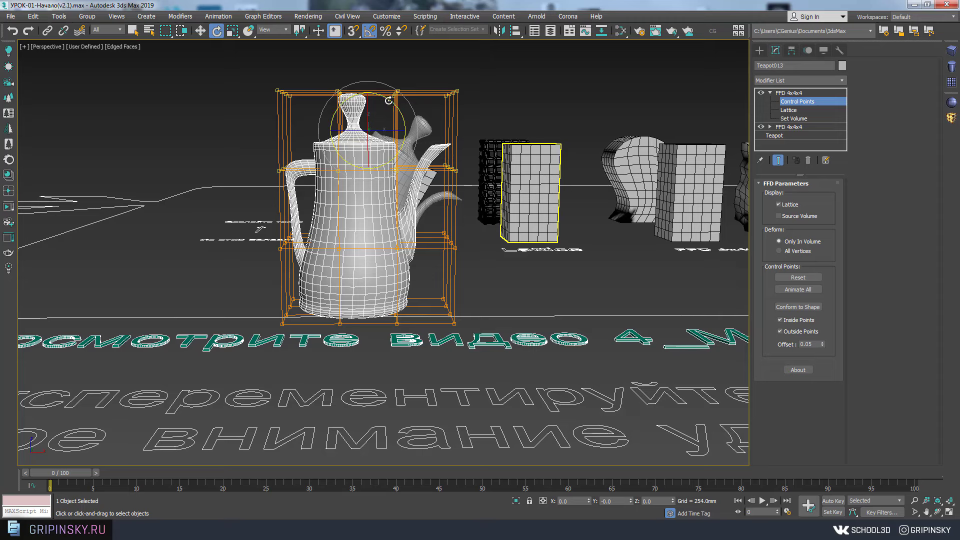
{"action": "left_click_drag", "start_coordinate": [388, 100], "coordinate": [423, 119]}
{"action": "middle_click_drag", "start_coordinate": [413, 115], "coordinate": [423, 119]}
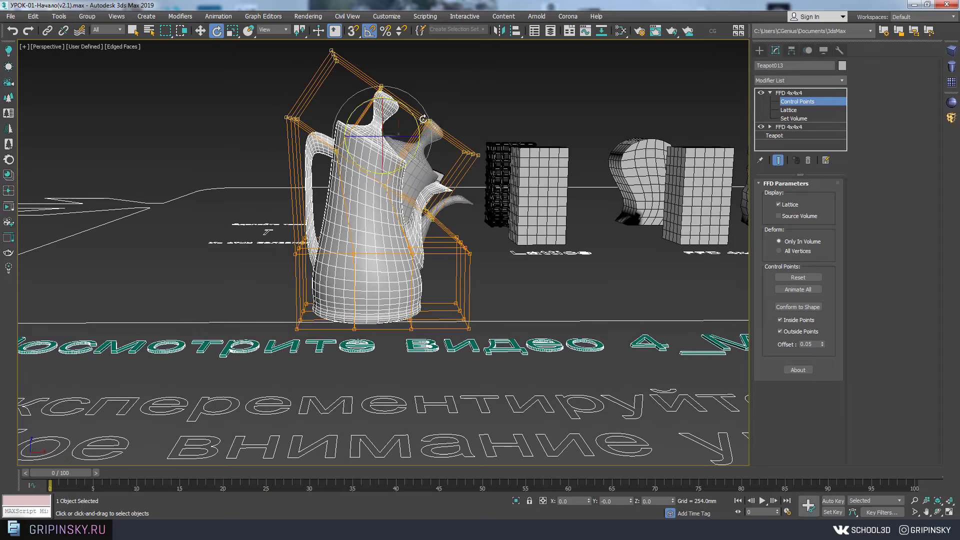
- Move and rotate the upper lattice points further so the pot's top leans over
{"action": "key", "text": "w"}
{"action": "left_click_drag", "start_coordinate": [398, 120], "coordinate": [433, 132]}
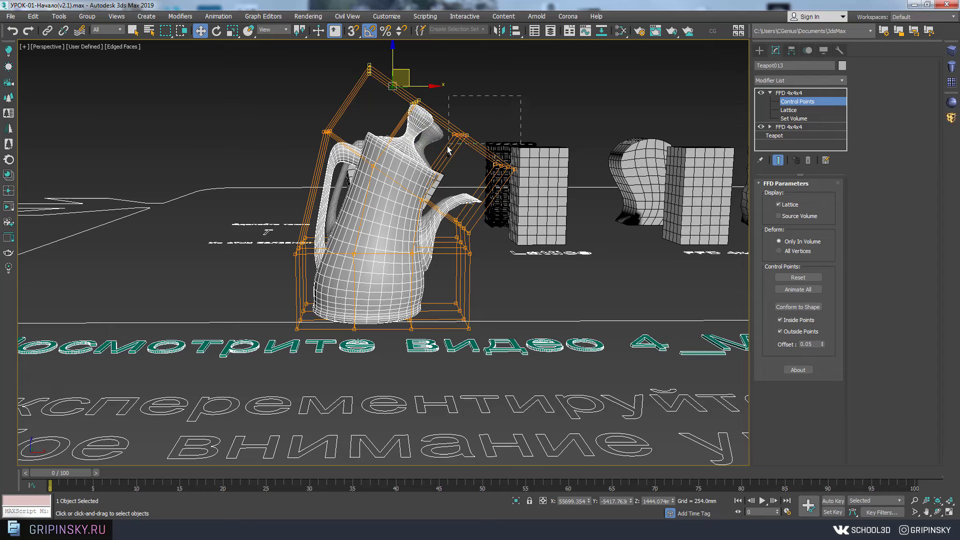
{"action": "middle_click_drag", "start_coordinate": [504, 164], "coordinate": [497, 161], "text": "alt"}
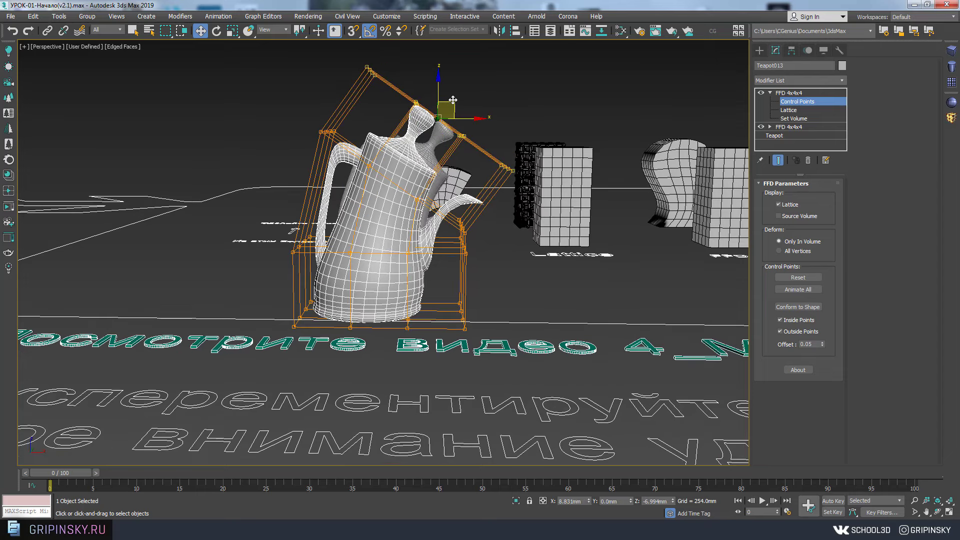
{"action": "left_click_drag", "start_coordinate": [455, 101], "coordinate": [479, 92]}
{"action": "key", "text": "e"}
{"action": "middle_click_drag", "start_coordinate": [483, 108], "coordinate": [477, 107], "text": "alt"}
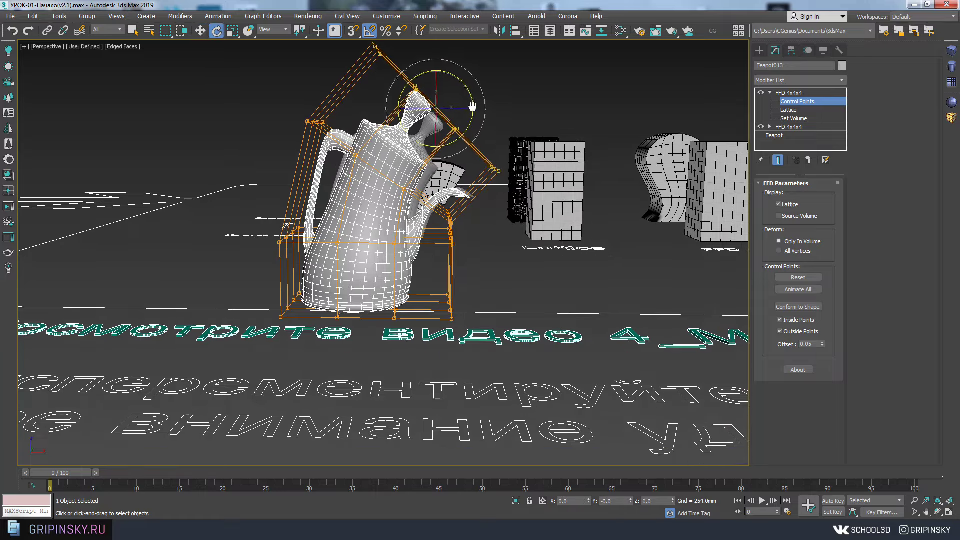
{"action": "key", "text": "w"}
{"action": "left_click_drag", "start_coordinate": [474, 108], "coordinate": [467, 108]}
{"action": "mouse_move", "coordinate": [467, 108]}
{"action": "middle_mouse_down", "text": "alt"}
{"action": "mouse_move", "coordinate": [484, 166]}
{"action": "mouse_move", "coordinate": [530, 150]}
{"action": "middle_mouse_up", "text": "alt"}
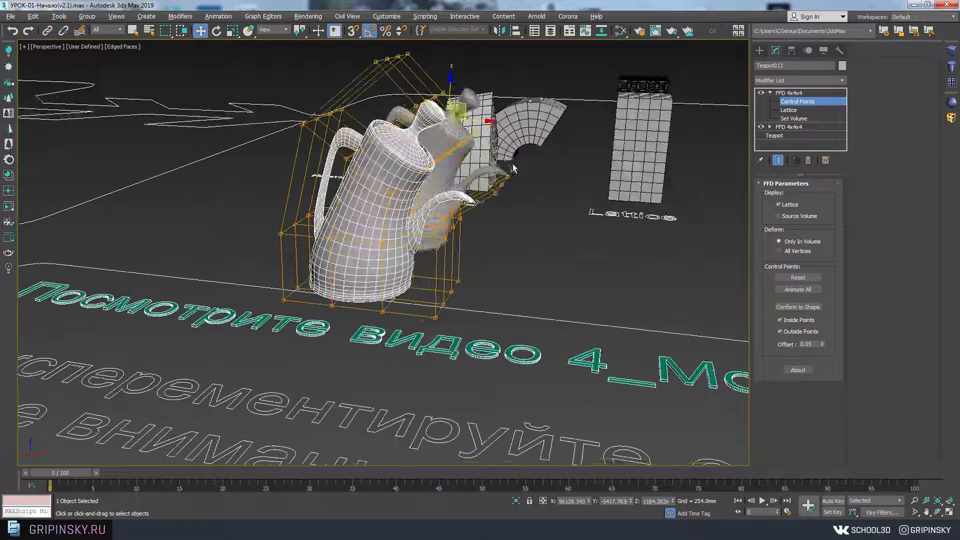
{"action": "middle_click_drag", "start_coordinate": [423, 193], "coordinate": [510, 156], "text": "alt"}
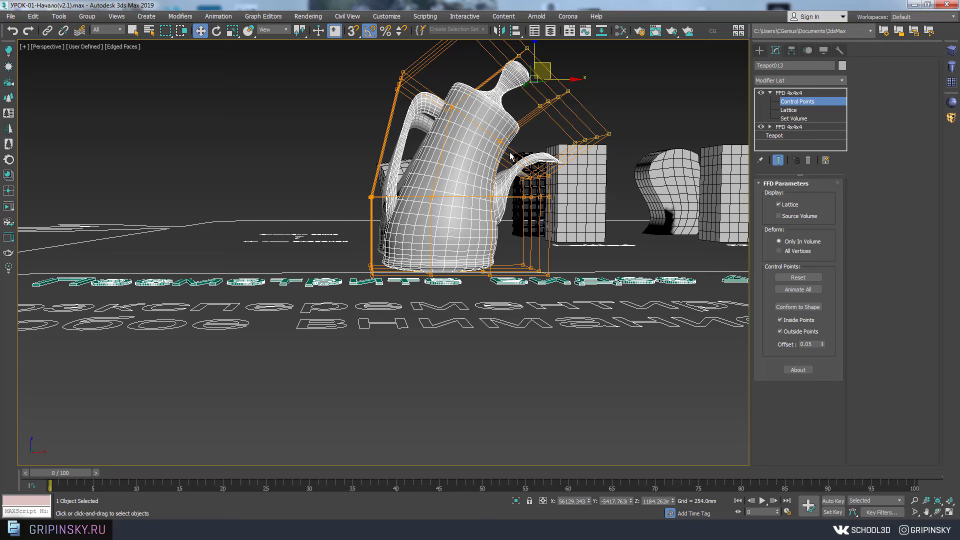
{"action": "middle_click_drag", "start_coordinate": [479, 180], "coordinate": [492, 212], "text": "alt"}
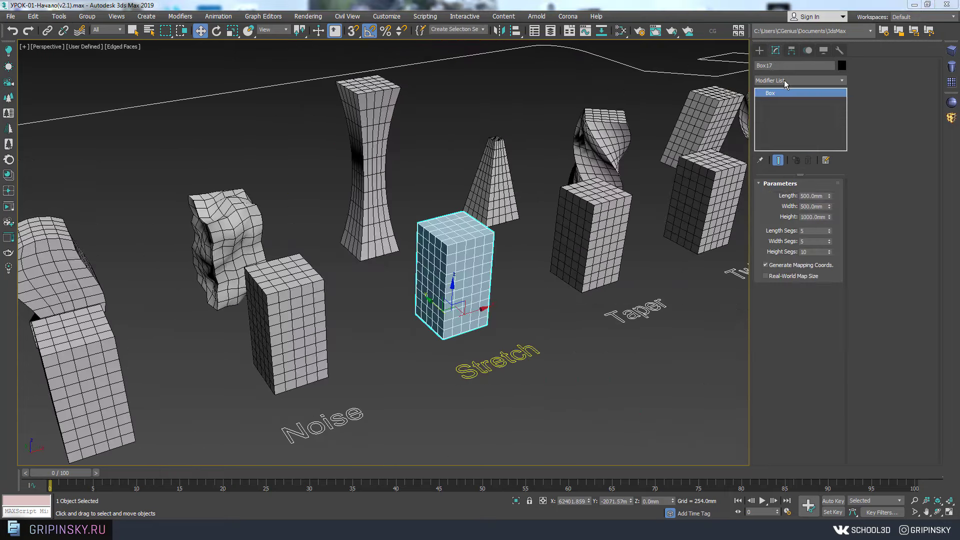
- Give Box17 a Stretch modifier with Stretch 0.87 and Amplify 0.9
{"action": "left_click", "coordinate": [784, 80]}
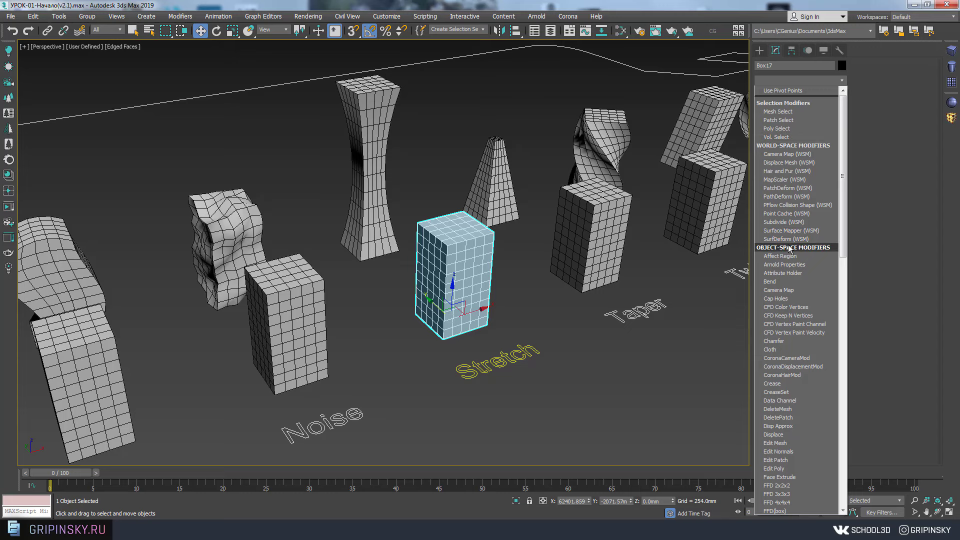
{"action": "scroll", "coordinate": [794, 306], "scroll_direction": "down", "scroll_amount": 15}
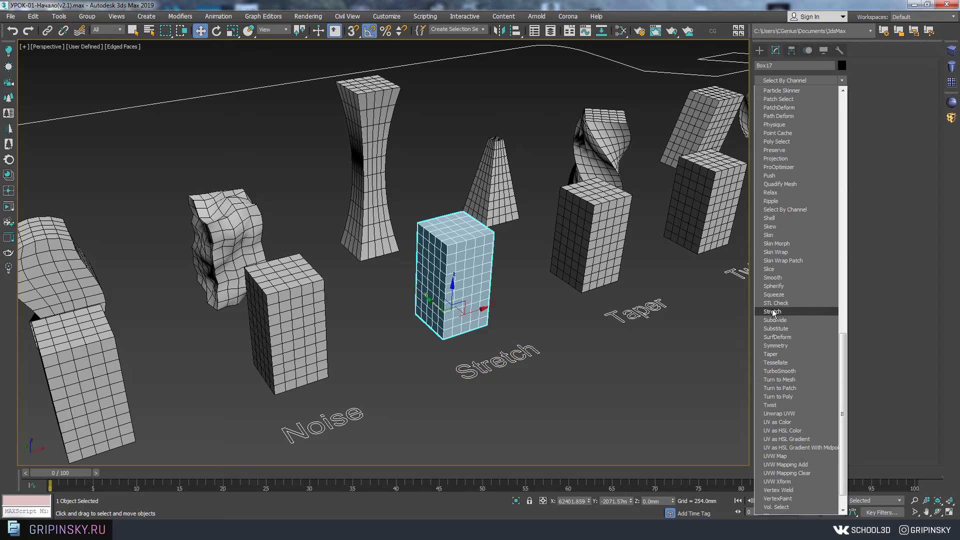
{"action": "left_click", "coordinate": [790, 311]}
{"action": "left_click_drag", "start_coordinate": [824, 205], "coordinate": [813, 159]}
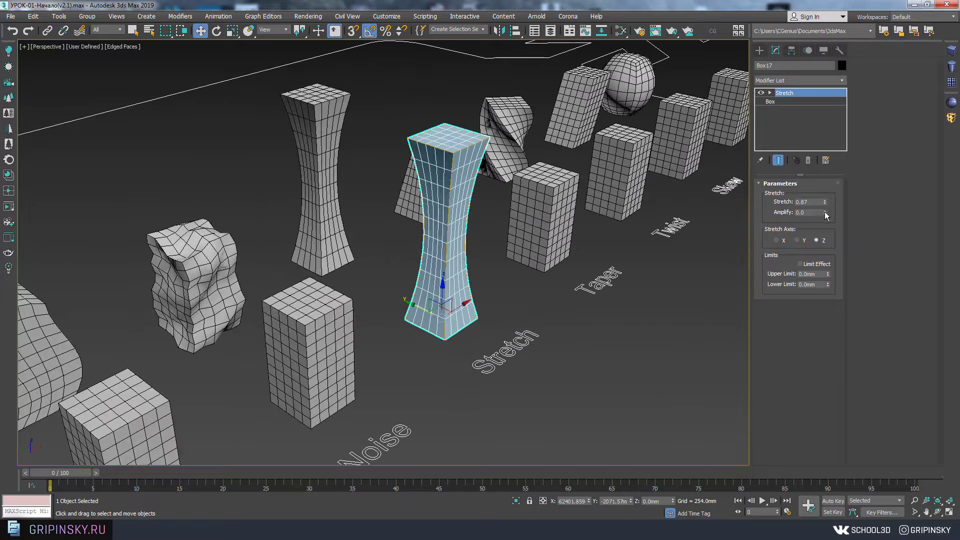
{"action": "mouse_move", "coordinate": [825, 212]}
{"action": "left_mouse_down"}
{"action": "mouse_move", "coordinate": [824, 183]}
{"action": "mouse_move", "coordinate": [830, 221]}
{"action": "left_mouse_up"}
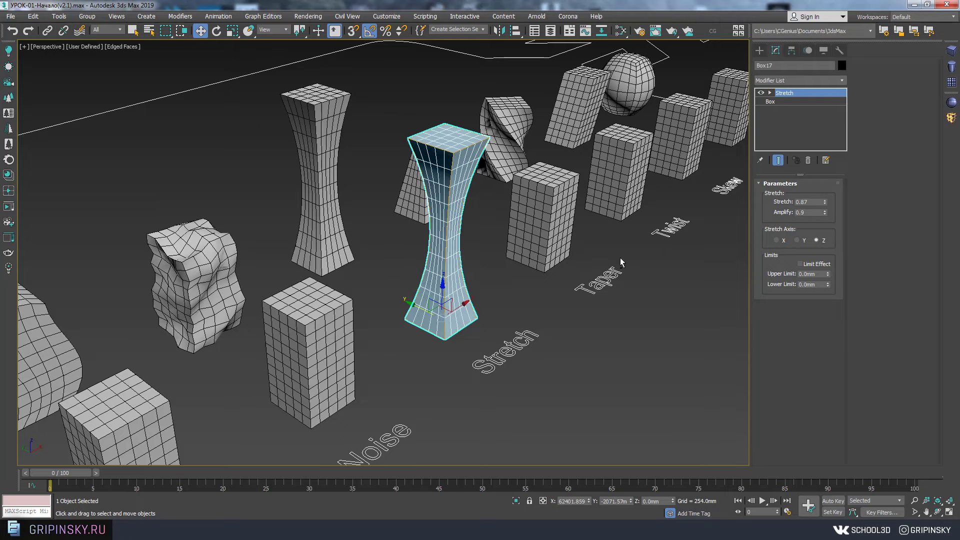
{"action": "left_click", "coordinate": [226, 325]}
- Clone the plain box above the Noise label to sit beside the Stretch label
{"action": "left_click", "coordinate": [245, 307]}
{"action": "scroll", "coordinate": [280, 265], "scroll_direction": "down", "scroll_amount": 5}
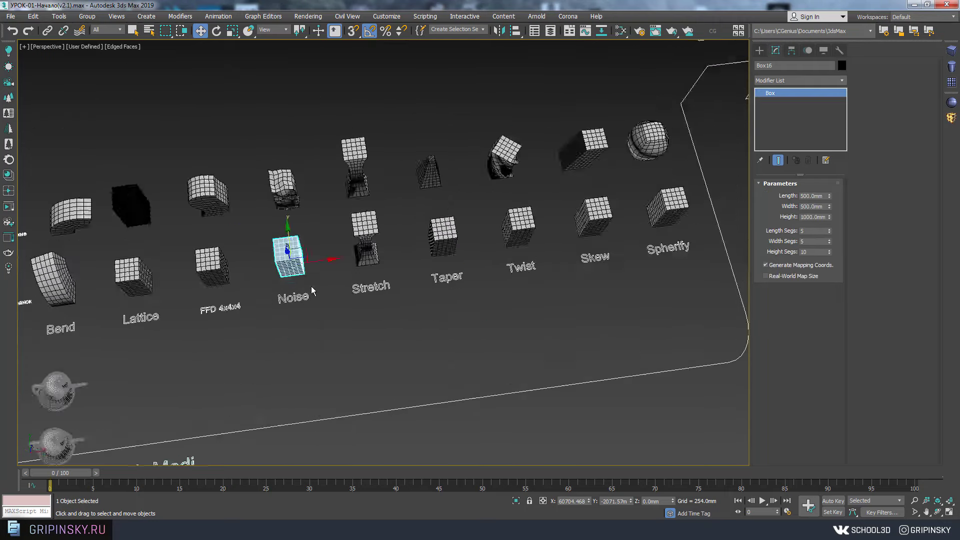
{"action": "left_click_drag", "start_coordinate": [290, 258], "coordinate": [381, 319], "text": "shift"}
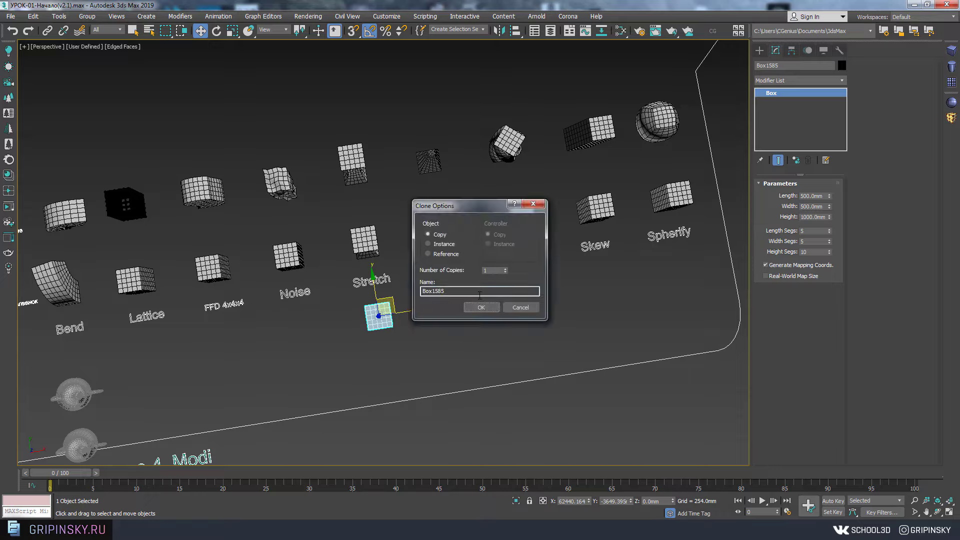
{"action": "left_click", "coordinate": [482, 302]}
{"action": "scroll", "coordinate": [420, 224], "scroll_direction": "up", "scroll_amount": 5}
{"action": "scroll", "coordinate": [435, 245], "scroll_direction": "down", "scroll_amount": 5}
{"action": "scroll", "coordinate": [453, 240], "scroll_direction": "up", "scroll_amount": 2}
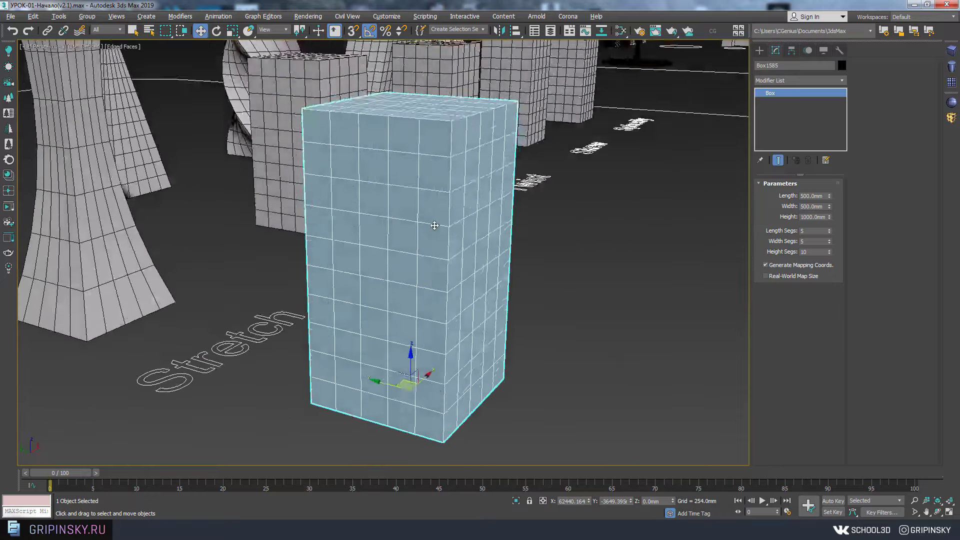
{"action": "scroll", "coordinate": [475, 220], "scroll_direction": "down", "scroll_amount": 3}
{"action": "scroll", "coordinate": [508, 199], "scroll_direction": "up", "scroll_amount": 2}
- Add an FFD 4x4x4 to the copy and raise its top control points
{"action": "left_click", "coordinate": [764, 80]}
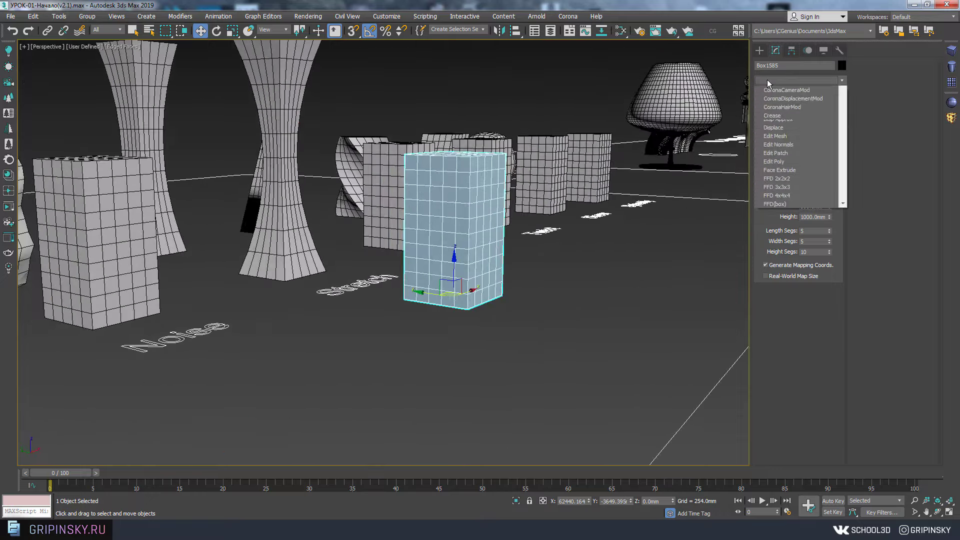
{"action": "left_click", "coordinate": [837, 133]}
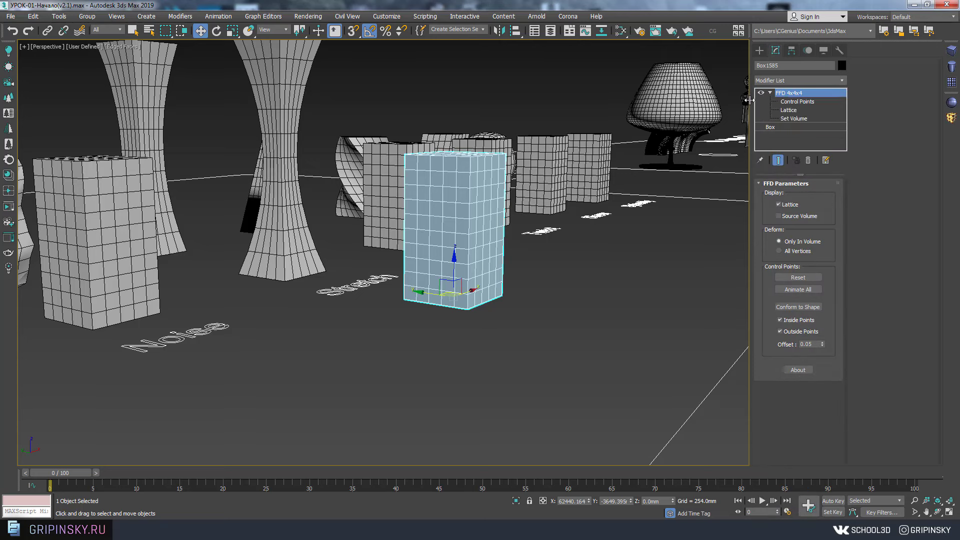
{"action": "key", "text": "1"}
{"action": "middle_click_drag", "start_coordinate": [571, 179], "coordinate": [347, 139], "text": "alt"}
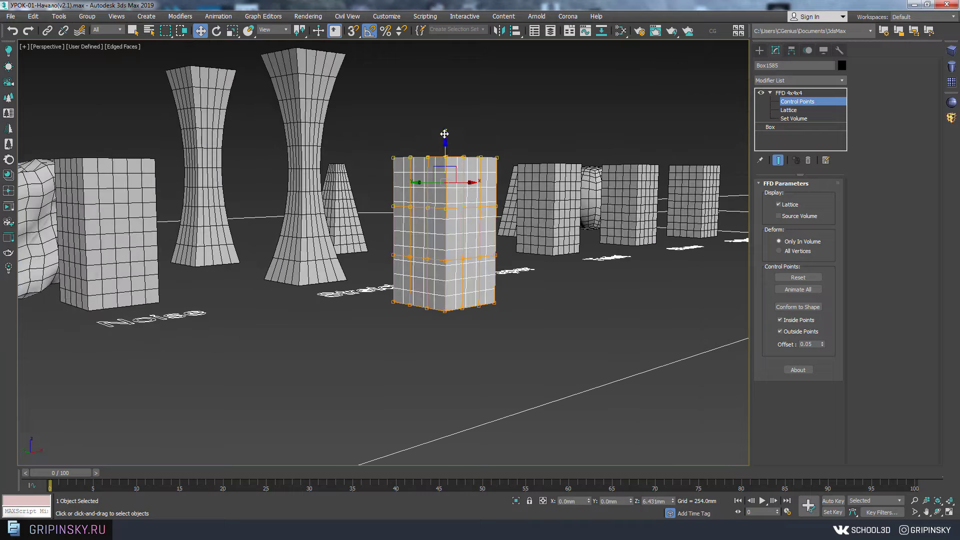
{"action": "left_click_drag", "start_coordinate": [444, 134], "coordinate": [446, 48]}
{"action": "middle_click_drag", "start_coordinate": [452, 54], "coordinate": [446, 110], "text": "alt"}
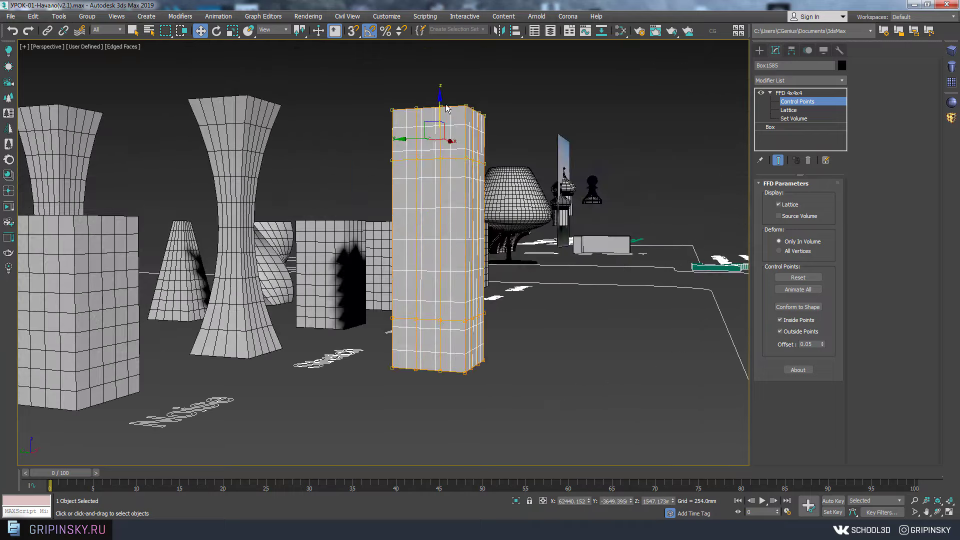
{"action": "left_click_drag", "start_coordinate": [445, 120], "coordinate": [445, 105]}
{"action": "middle_click_drag", "start_coordinate": [446, 106], "coordinate": [361, 119], "text": "alt"}
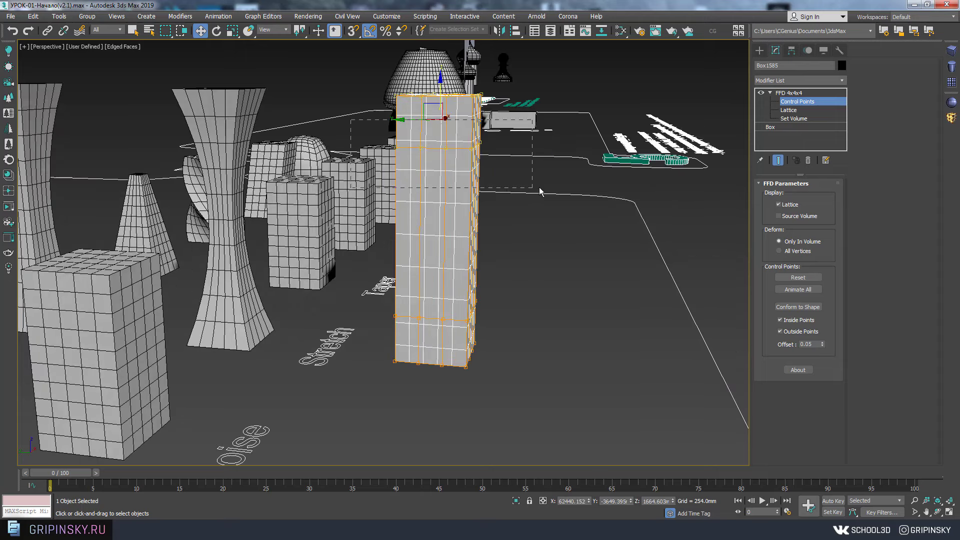
- Scale the middle rows of control points inward to pinch an hourglass waist
{"action": "left_click_drag", "start_coordinate": [352, 120], "coordinate": [540, 192]}
{"action": "middle_click_drag", "start_coordinate": [540, 192], "coordinate": [363, 274], "text": "alt"}
{"action": "middle_click_drag", "start_coordinate": [554, 335], "coordinate": [517, 322], "text": "alt"}
{"action": "key", "text": "r"}
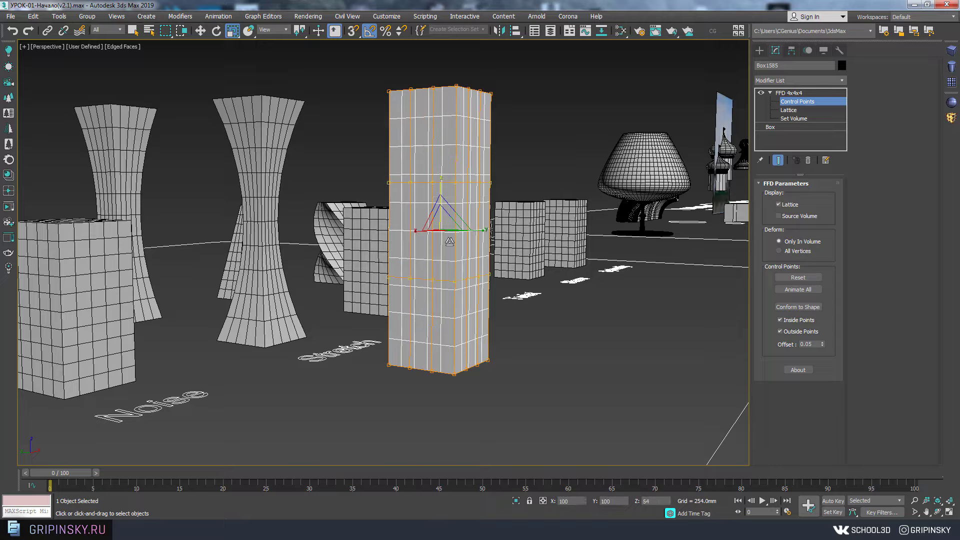
{"action": "mouse_move", "coordinate": [439, 200]}
{"action": "middle_mouse_down", "text": "alt"}
{"action": "mouse_move", "coordinate": [465, 280]}
{"action": "mouse_move", "coordinate": [444, 246]}
{"action": "middle_mouse_up", "text": "alt"}
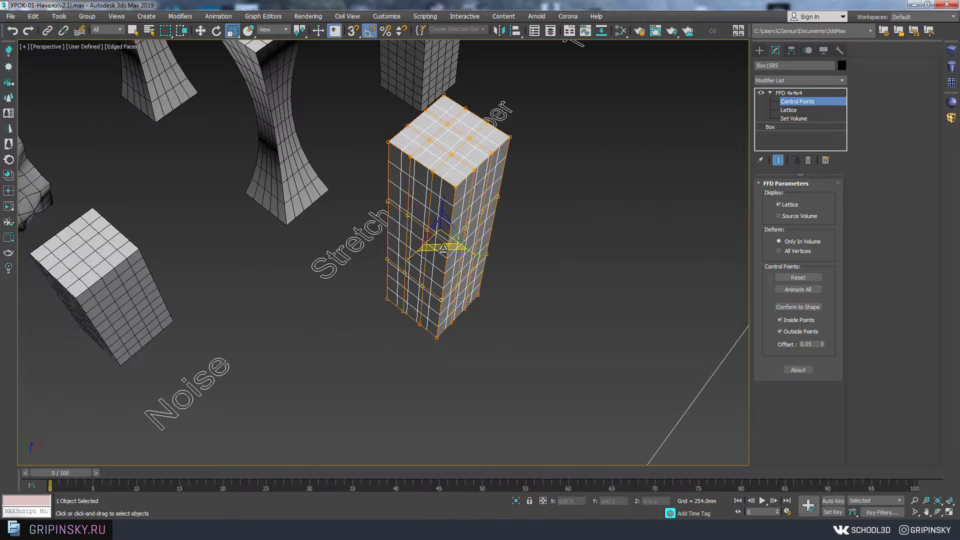
{"action": "left_click_drag", "start_coordinate": [444, 246], "coordinate": [462, 173]}
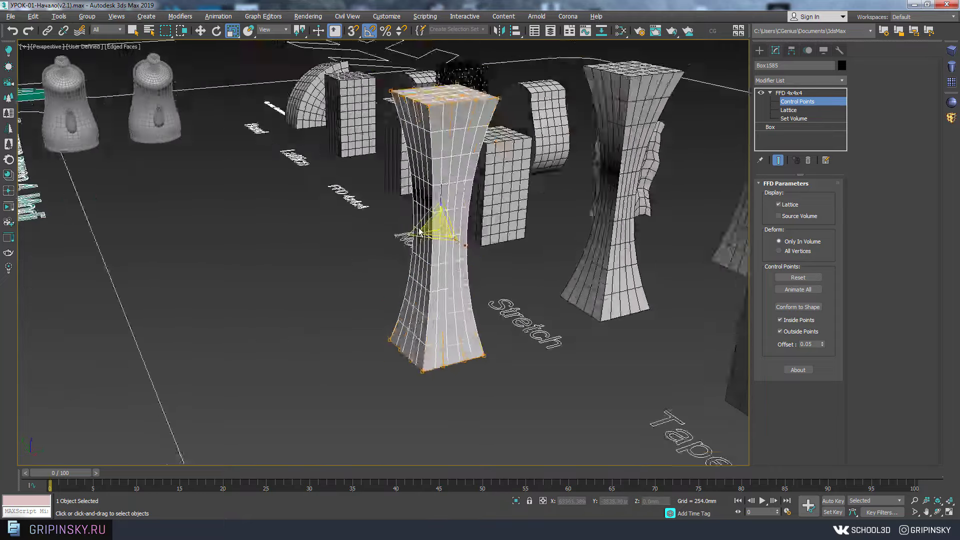
{"action": "middle_click_drag", "start_coordinate": [463, 172], "coordinate": [556, 233], "text": "alt"}
{"action": "scroll", "coordinate": [556, 233], "scroll_direction": "down", "scroll_amount": 3}
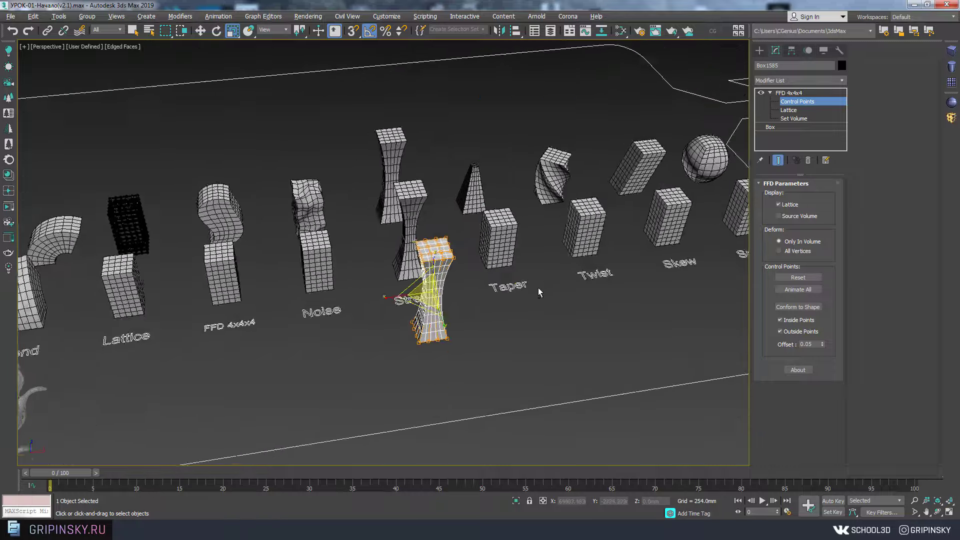
{"action": "scroll", "coordinate": [540, 285], "scroll_direction": "up", "scroll_amount": 5}
- Select the plain box above the Taper label and add a Taper modifier
{"action": "key", "text": "w"}
{"action": "left_click", "coordinate": [367, 192]}
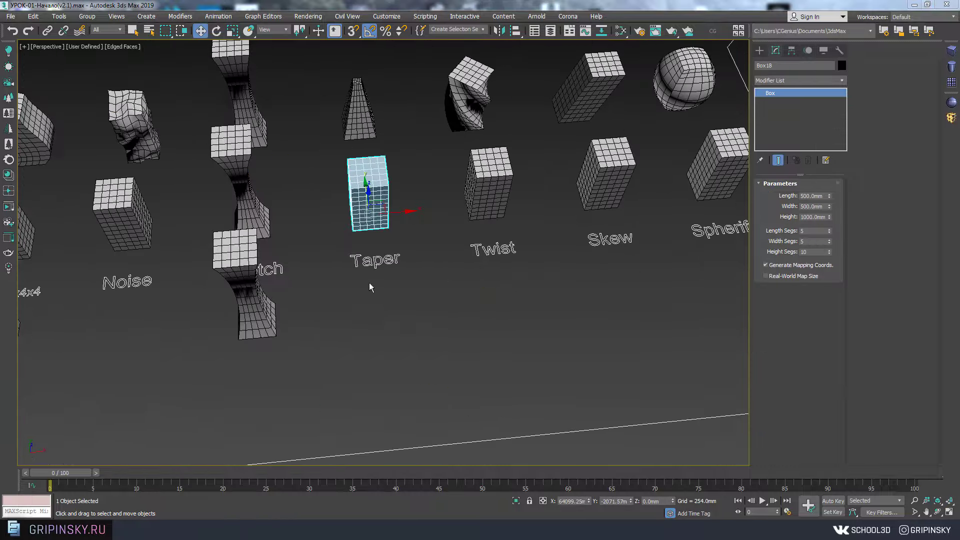
{"action": "middle_click_drag", "start_coordinate": [369, 282], "coordinate": [442, 286], "text": "alt"}
{"action": "scroll", "coordinate": [442, 287], "scroll_direction": "up", "scroll_amount": 5}
{"action": "scroll", "coordinate": [442, 287], "scroll_direction": "up", "scroll_amount": 3}
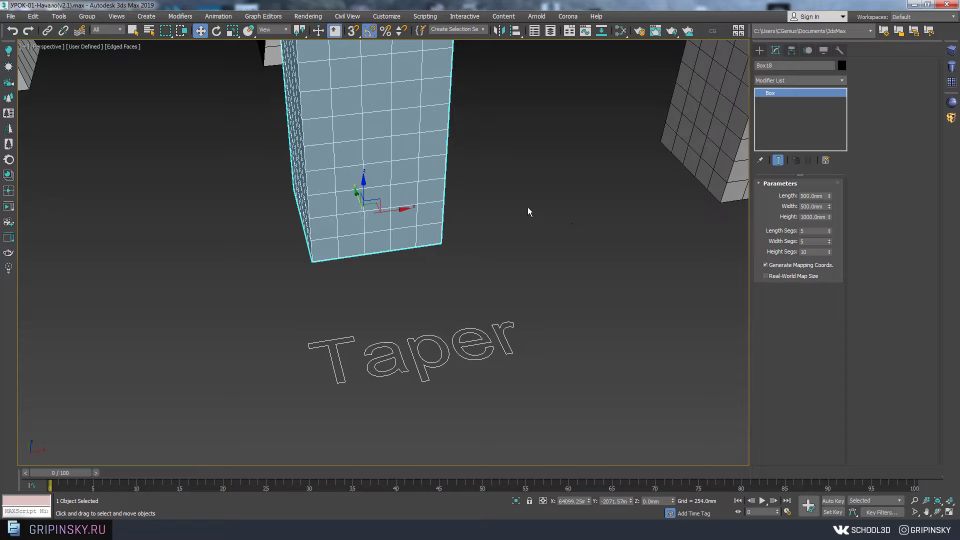
{"action": "scroll", "coordinate": [529, 211], "scroll_direction": "down", "scroll_amount": 8}
{"action": "scroll", "coordinate": [500, 200], "scroll_direction": "up", "scroll_amount": 4}
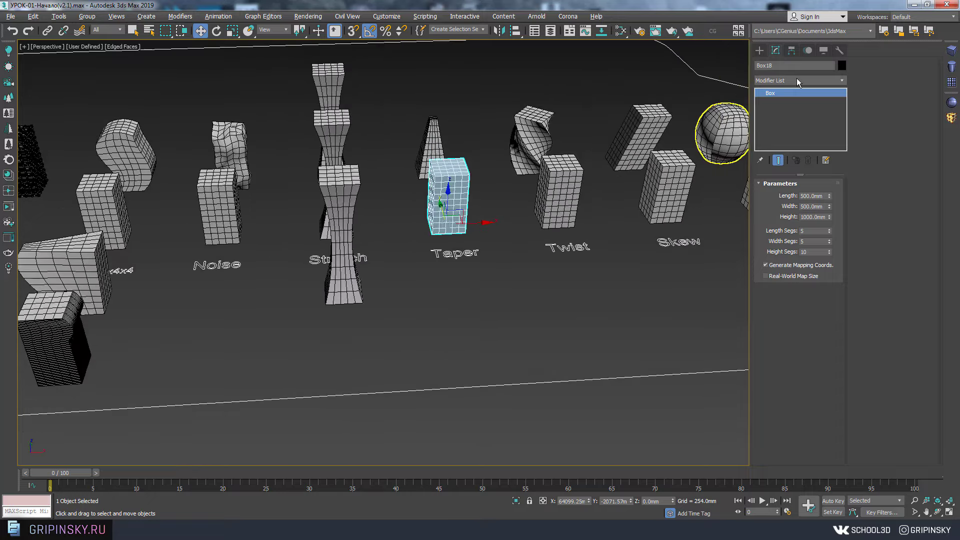
{"action": "left_click", "coordinate": [798, 81]}
{"action": "key", "text": "t"}
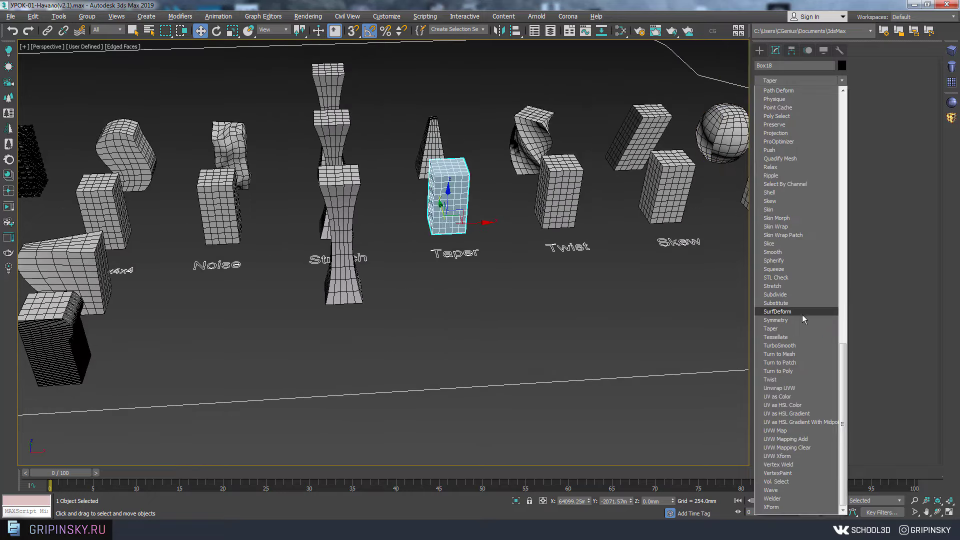
{"action": "left_click", "coordinate": [780, 329]}
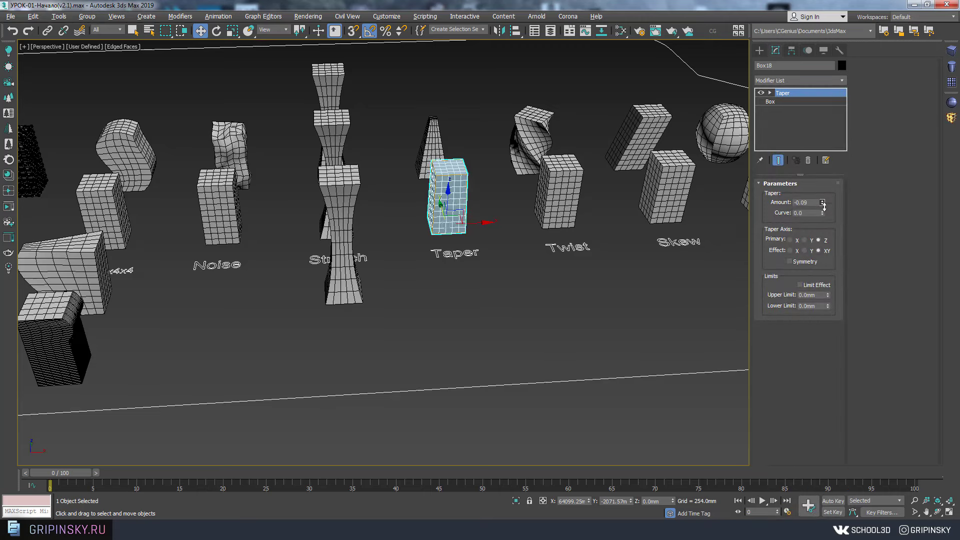
- Set the Taper Amount to -0.6 and Curve to -1.52
{"action": "middle_click_drag", "start_coordinate": [480, 210], "coordinate": [517, 189], "text": "alt"}
{"action": "key", "text": "z"}
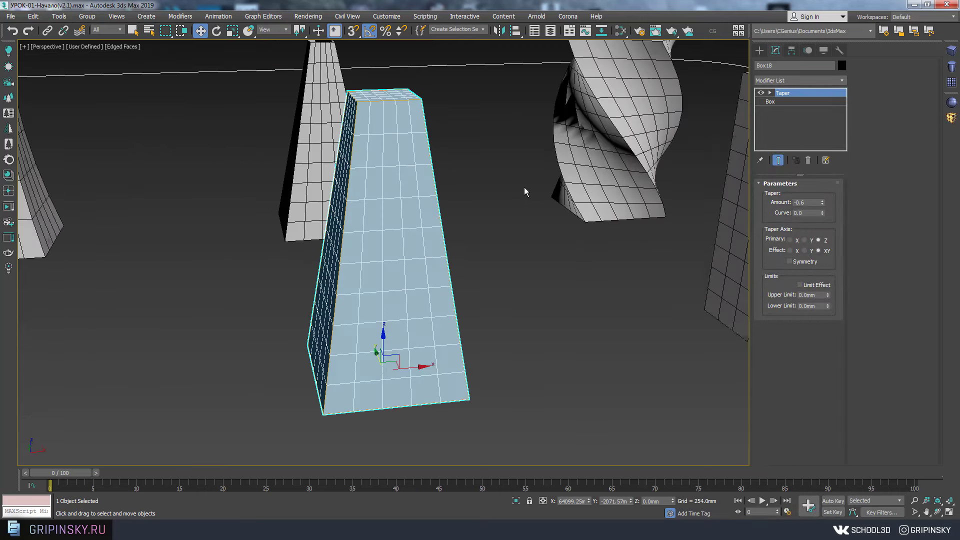
{"action": "mouse_move", "coordinate": [822, 214]}
{"action": "left_mouse_down"}
{"action": "mouse_move", "coordinate": [847, 242]}
{"action": "mouse_move", "coordinate": [840, 313]}
{"action": "left_mouse_up"}
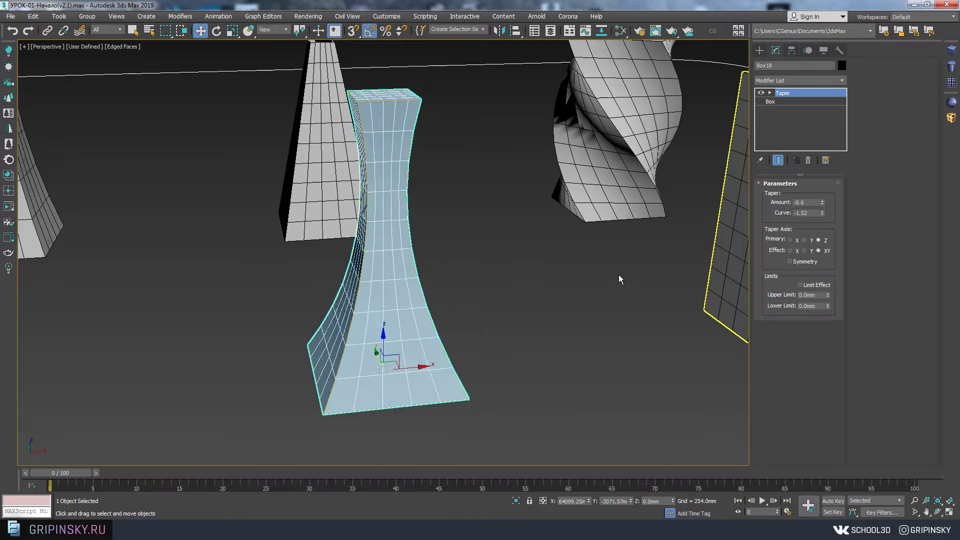
{"action": "middle_click_drag", "start_coordinate": [619, 274], "coordinate": [659, 258], "text": "alt"}
{"action": "mouse_move", "coordinate": [529, 335]}
{"action": "middle_mouse_down"}
{"action": "mouse_move", "coordinate": [519, 240]}
{"action": "mouse_move", "coordinate": [489, 258]}
{"action": "mouse_move", "coordinate": [518, 269]}
{"action": "middle_mouse_up"}
{"action": "scroll", "coordinate": [520, 250], "scroll_direction": "down", "scroll_amount": 3}
{"action": "scroll", "coordinate": [520, 255], "scroll_direction": "down", "scroll_amount": 3}
{"action": "scroll", "coordinate": [500, 252], "scroll_direction": "down", "scroll_amount": 1}
{"action": "mouse_move", "coordinate": [575, 225]}
{"action": "middle_mouse_down", "text": "alt"}
{"action": "mouse_move", "coordinate": [475, 252]}
{"action": "mouse_move", "coordinate": [369, 261]}
{"action": "mouse_move", "coordinate": [453, 326]}
{"action": "middle_mouse_up", "text": "alt"}
{"action": "scroll", "coordinate": [474, 252], "scroll_direction": "up", "scroll_amount": 2}
- Select the plain box above the Twist label and add a Twist modifier
{"action": "left_click", "coordinate": [468, 221]}
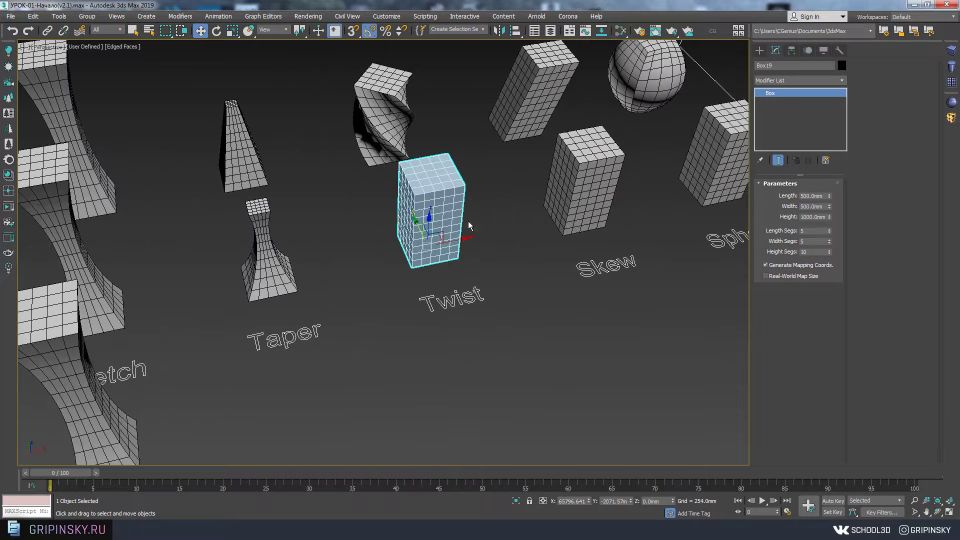
{"action": "middle_click_drag", "start_coordinate": [468, 220], "coordinate": [500, 210], "text": "alt"}
{"action": "scroll", "coordinate": [531, 199], "scroll_direction": "up", "scroll_amount": 2}
{"action": "scroll", "coordinate": [531, 199], "scroll_direction": "up", "scroll_amount": 2}
{"action": "left_click", "coordinate": [798, 80]}
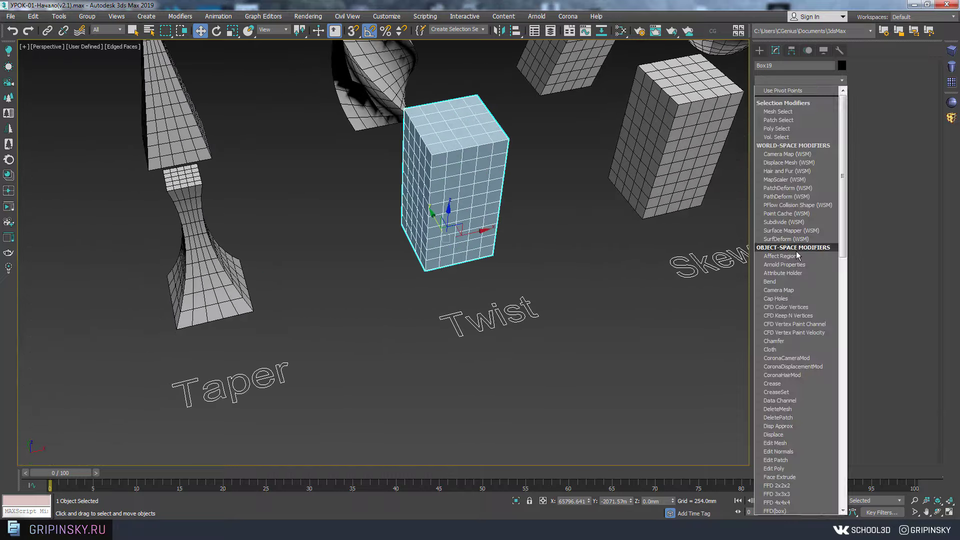
{"action": "type", "text": "tw"}
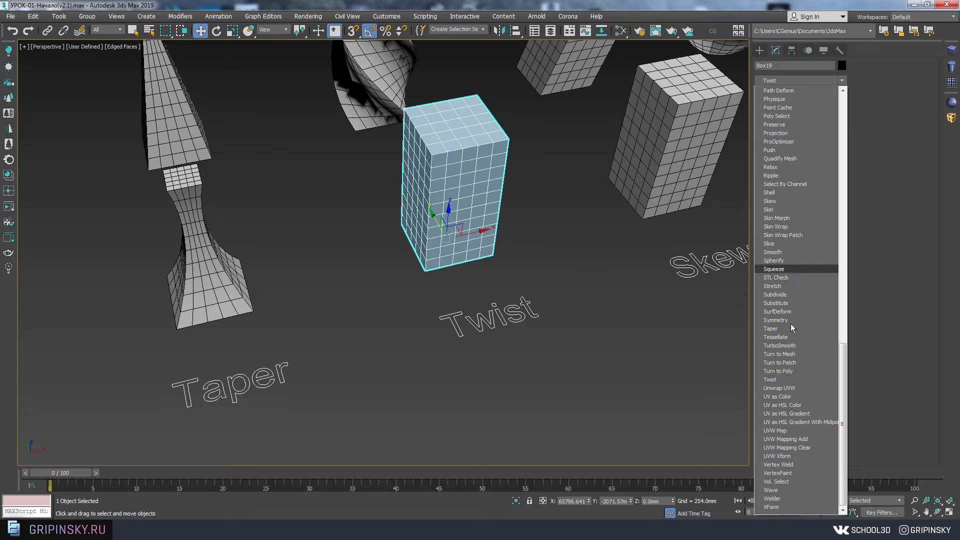
{"action": "left_click", "coordinate": [779, 379]}
- Twist the box 1370.5° and raise its height segments to 200 for a screw shape
{"action": "middle_click_drag", "start_coordinate": [582, 214], "coordinate": [595, 222], "text": "alt"}
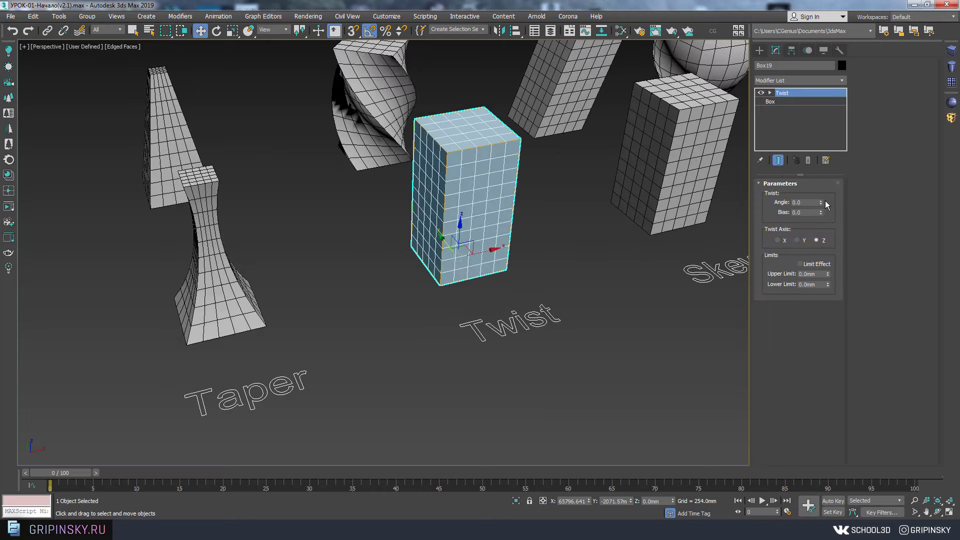
{"action": "left_click_drag", "start_coordinate": [820, 202], "coordinate": [812, 254]}
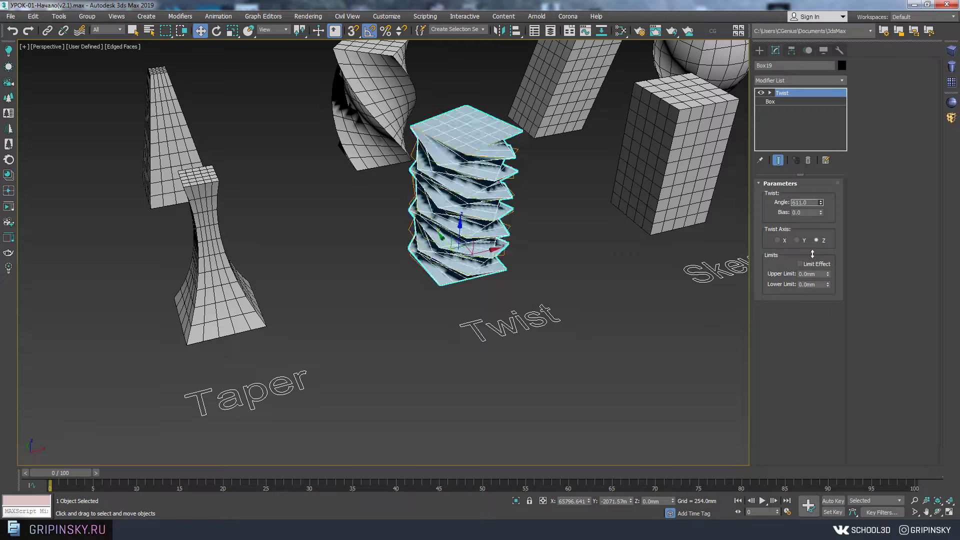
{"action": "mouse_move", "coordinate": [812, 254]}
{"action": "left_mouse_down"}
{"action": "mouse_move", "coordinate": [9, 411]}
{"action": "mouse_move", "coordinate": [9, 450]}
{"action": "left_mouse_up"}
{"action": "mouse_move", "coordinate": [540, 225]}
{"action": "middle_mouse_down", "text": "alt"}
{"action": "mouse_move", "coordinate": [546, 173]}
{"action": "mouse_move", "coordinate": [575, 170]}
{"action": "middle_mouse_up", "text": "alt"}
{"action": "left_click", "coordinate": [772, 102]}
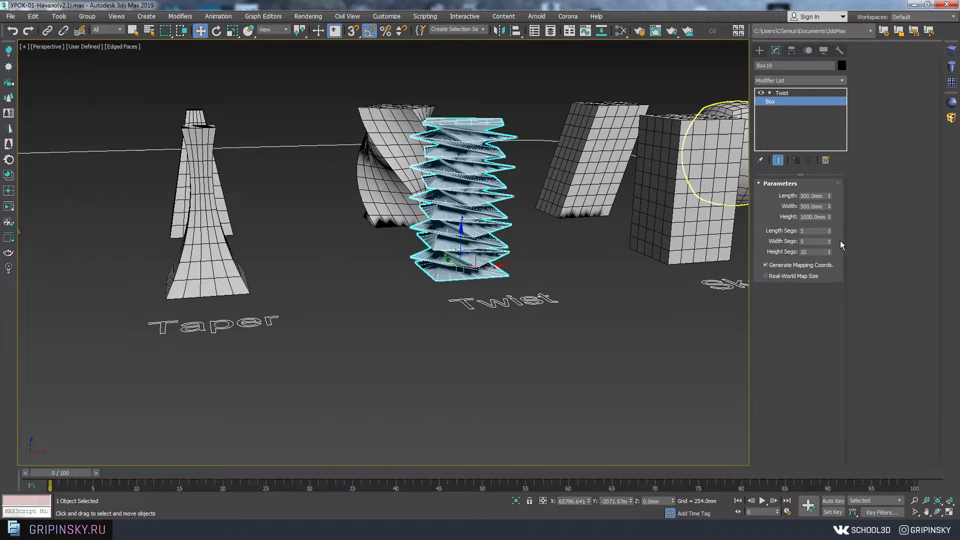
{"action": "left_click_drag", "start_coordinate": [830, 251], "coordinate": [838, 33]}
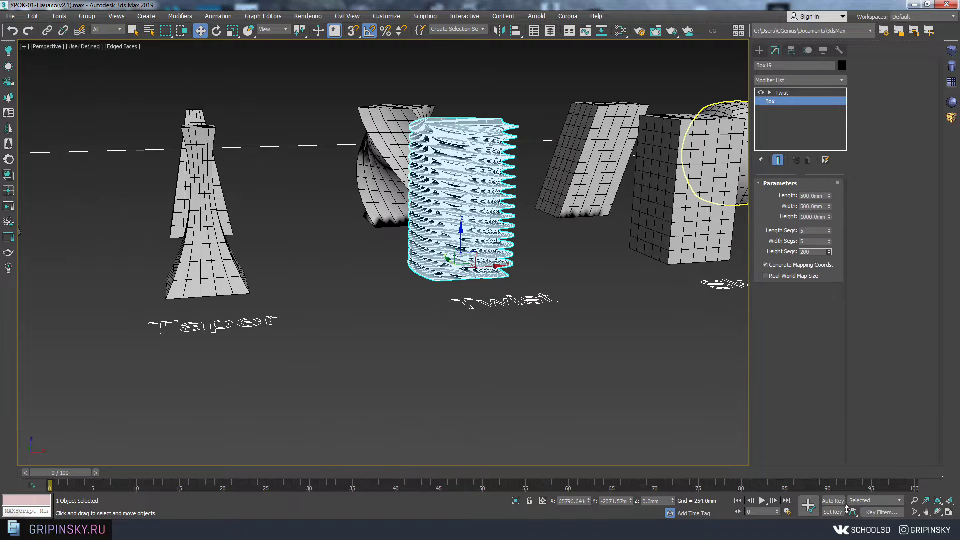
- Clear the selection, zoom out to the whole scene, then frame the Twist example box
{"action": "middle_click_drag", "start_coordinate": [560, 320], "coordinate": [517, 316], "text": "alt"}
{"action": "left_click", "coordinate": [573, 324]}
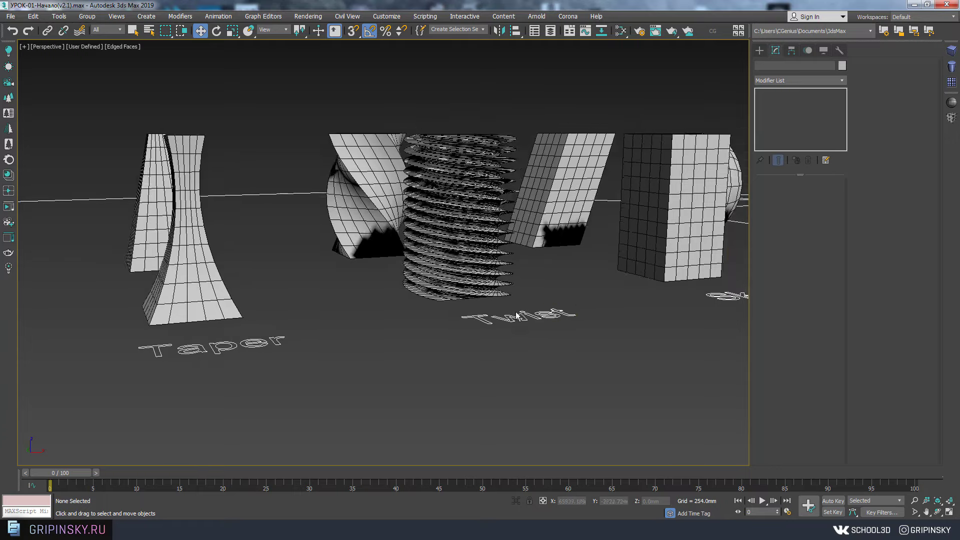
{"action": "key", "text": "z"}
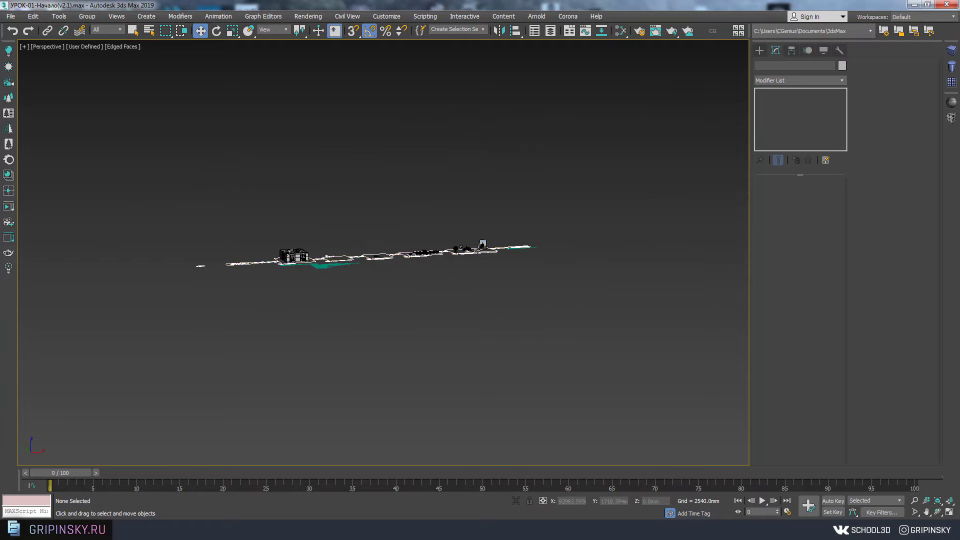
{"action": "scroll", "coordinate": [480, 245], "scroll_direction": "up", "scroll_amount": 2}
{"action": "scroll", "coordinate": [485, 239], "scroll_direction": "up", "scroll_amount": 3}
{"action": "scroll", "coordinate": [489, 235], "scroll_direction": "up", "scroll_amount": 3}
{"action": "scroll", "coordinate": [493, 229], "scroll_direction": "up", "scroll_amount": 3}
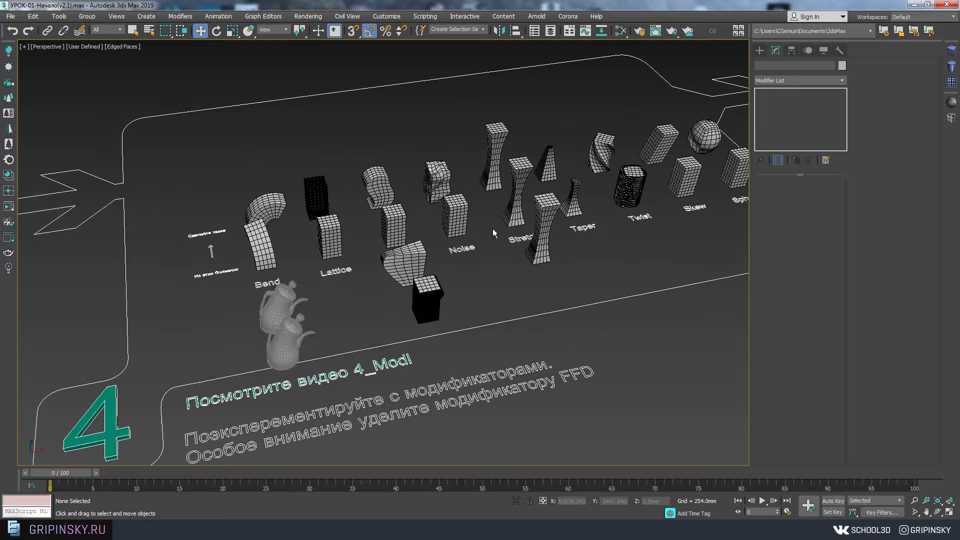
{"action": "left_click", "coordinate": [633, 185]}
{"action": "key", "text": "z"}
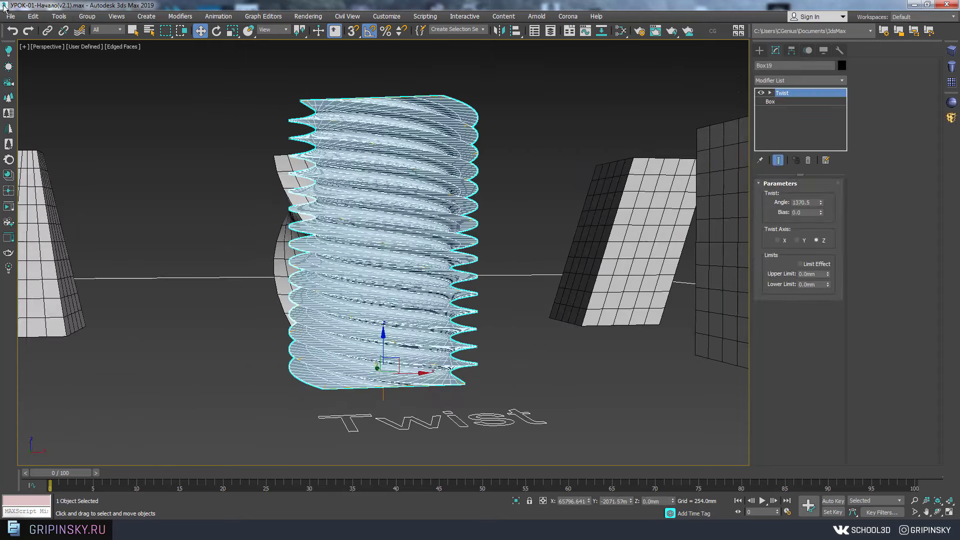
- Switch the viewport to Standard lighting and turn off Edged Faces
{"action": "left_click", "coordinate": [85, 47]}
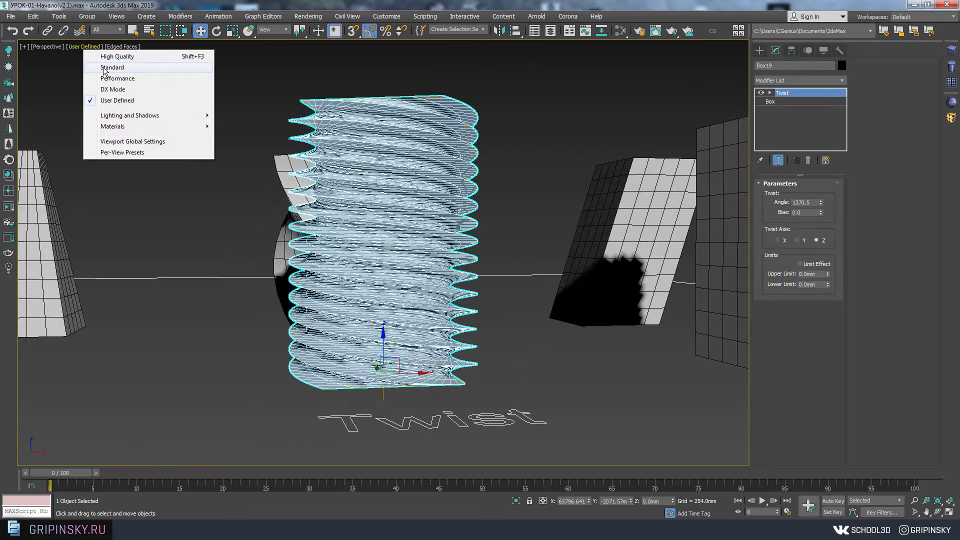
{"action": "left_click", "coordinate": [95, 68]}
{"action": "scroll", "coordinate": [515, 321], "scroll_direction": "down", "scroll_amount": 1}
{"action": "key", "text": "F4"}
{"action": "scroll", "coordinate": [549, 324], "scroll_direction": "down", "scroll_amount": 5}
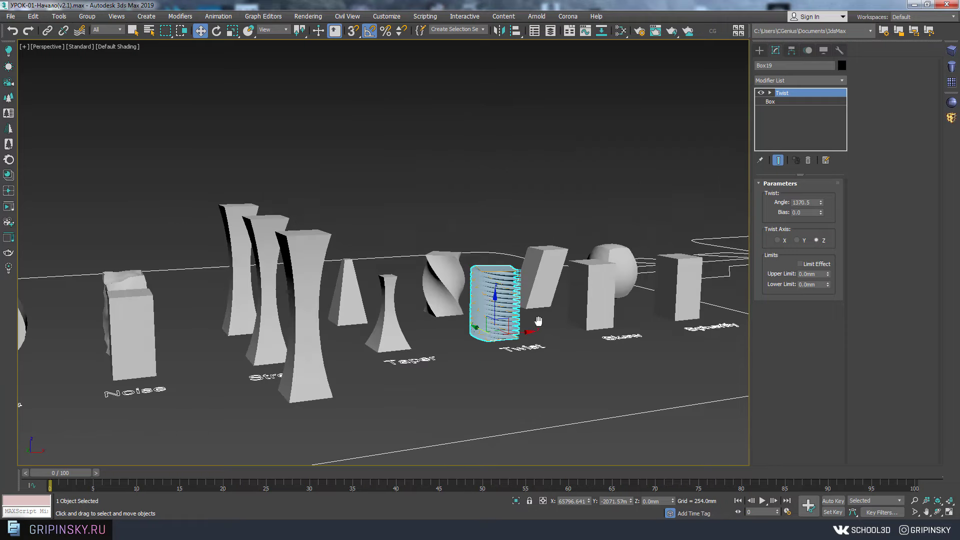
{"action": "scroll", "coordinate": [592, 337], "scroll_direction": "up", "scroll_amount": 2}
- Select the plain box above the Skew label and frame it in the view
{"action": "left_click", "coordinate": [597, 308]}
{"action": "key", "text": "z"}
{"action": "scroll", "coordinate": [533, 312], "scroll_direction": "down", "scroll_amount": 6}
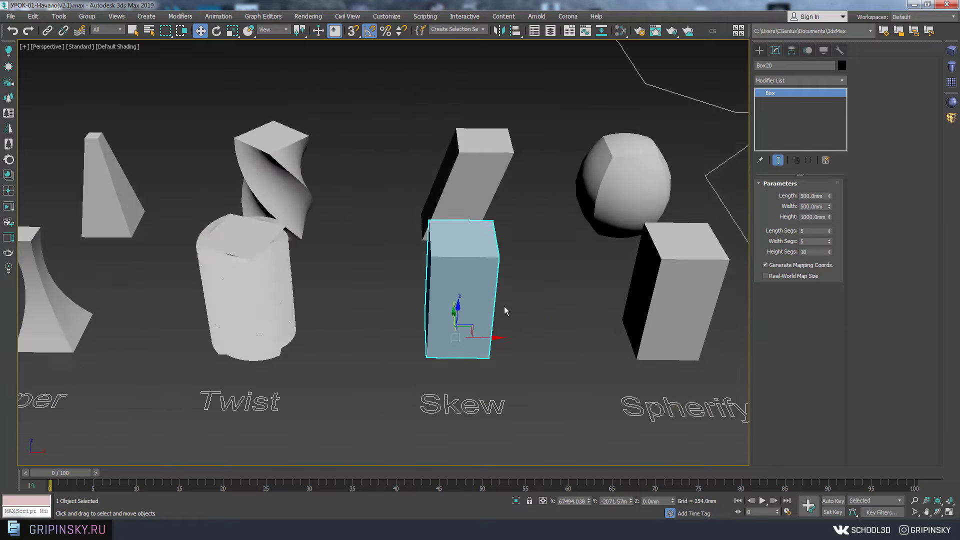
{"action": "scroll", "coordinate": [500, 308], "scroll_direction": "down", "scroll_amount": 3}
{"action": "scroll", "coordinate": [505, 247], "scroll_direction": "up", "scroll_amount": 2}
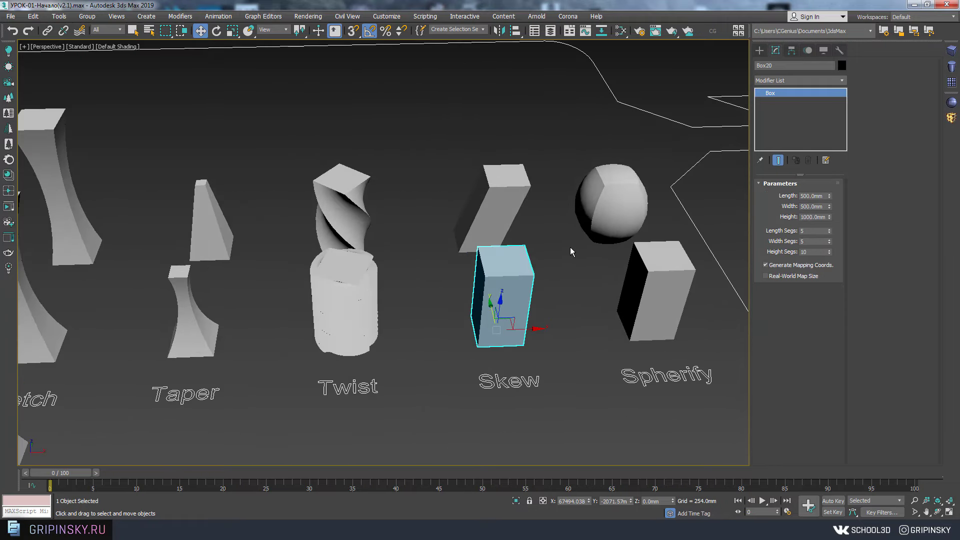
{"action": "middle_click_drag", "start_coordinate": [552, 247], "coordinate": [556, 256], "text": "alt"}
{"action": "middle_click_drag", "start_coordinate": [565, 296], "coordinate": [532, 273]}
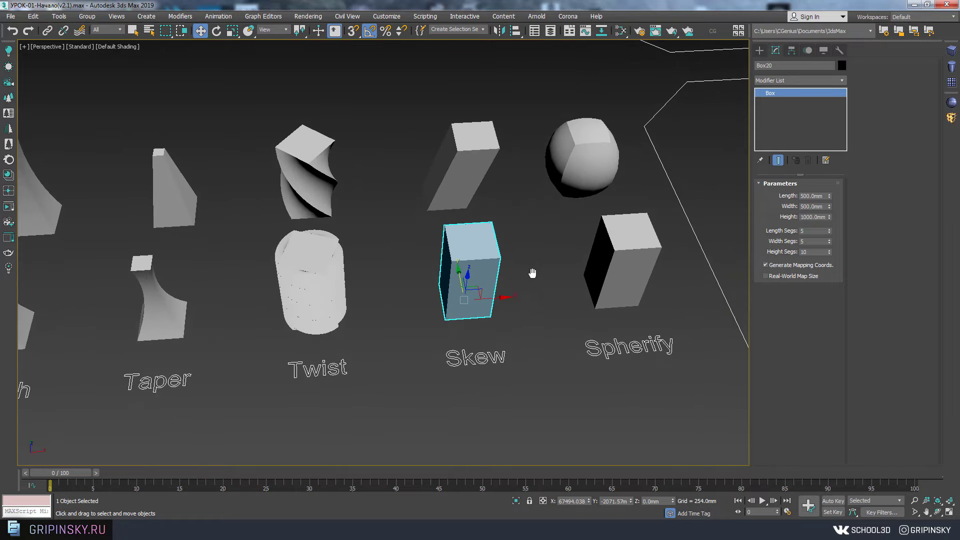
- Add a Skew modifier with Amount about 480 mm and Direction -295.5
{"action": "left_click", "coordinate": [806, 80]}
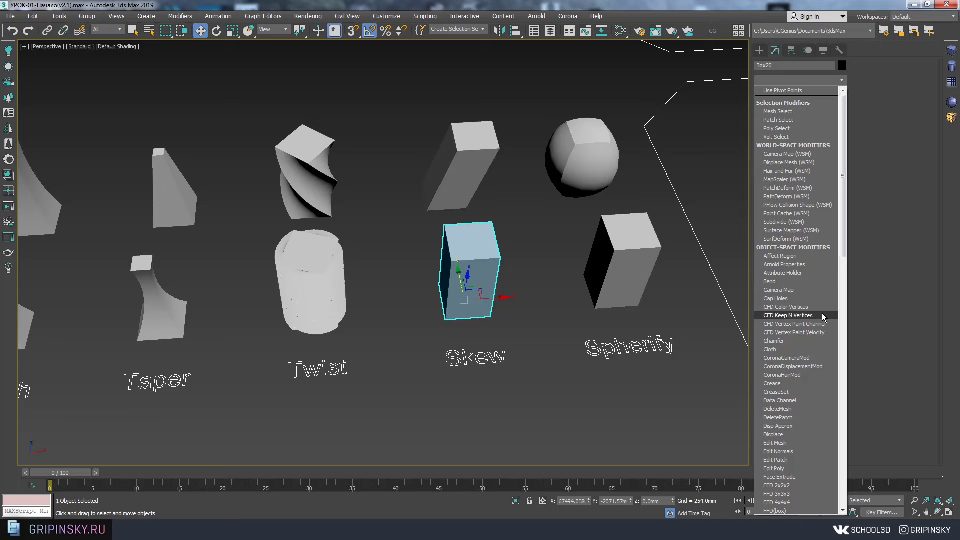
{"action": "key", "text": "s"}
{"action": "left_click", "coordinate": [783, 202]}
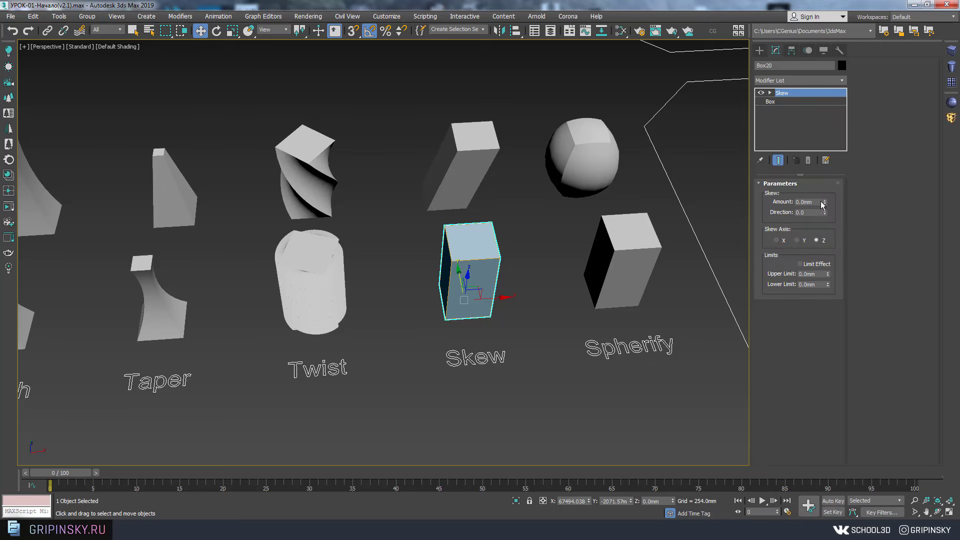
{"action": "left_click_drag", "start_coordinate": [825, 201], "coordinate": [803, 243]}
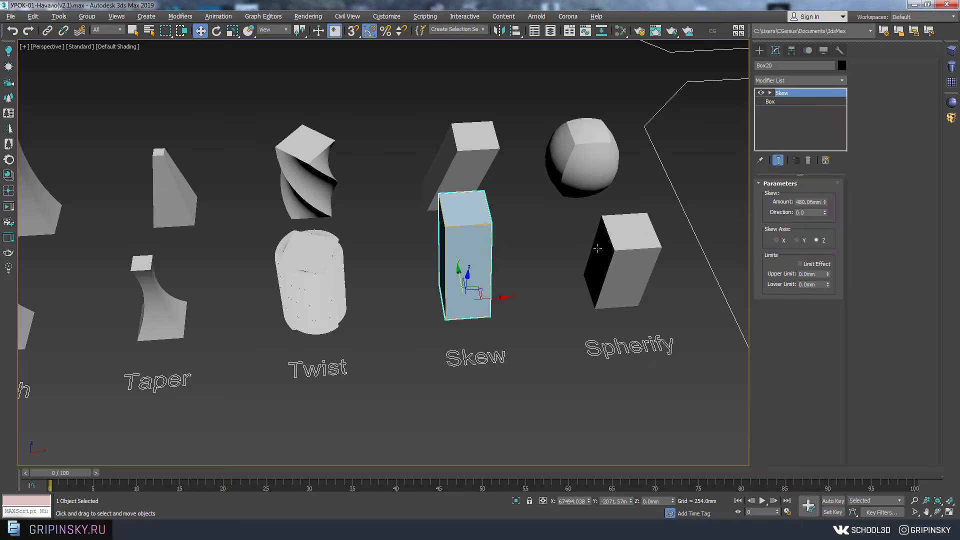
{"action": "middle_click_drag", "start_coordinate": [597, 247], "coordinate": [646, 225], "text": "alt"}
{"action": "left_click_drag", "start_coordinate": [830, 232], "coordinate": [808, 505]}
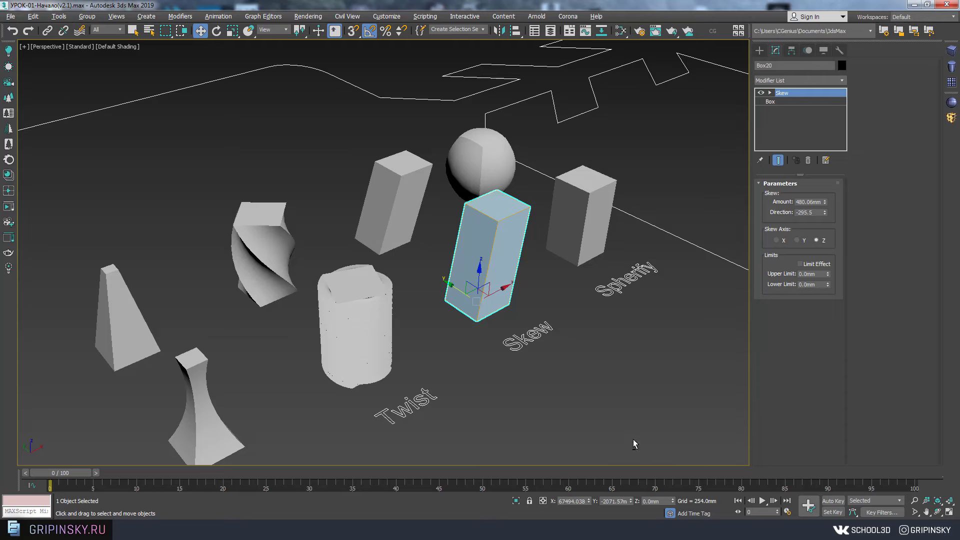
- Orbit to a lower frontal view and select the box above the Noise label
{"action": "middle_click_drag", "start_coordinate": [634, 443], "coordinate": [602, 272], "text": "alt"}
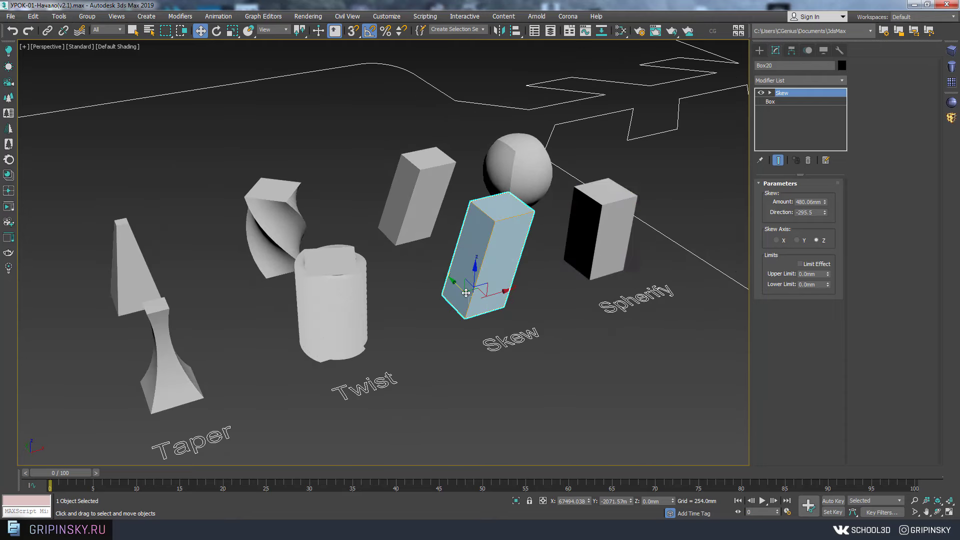
{"action": "scroll", "coordinate": [465, 293], "scroll_direction": "down", "scroll_amount": 5}
{"action": "scroll", "coordinate": [400, 280], "scroll_direction": "up", "scroll_amount": 5}
{"action": "middle_click_drag", "start_coordinate": [380, 250], "coordinate": [360, 350], "text": "alt"}
{"action": "left_click", "coordinate": [77, 253]}
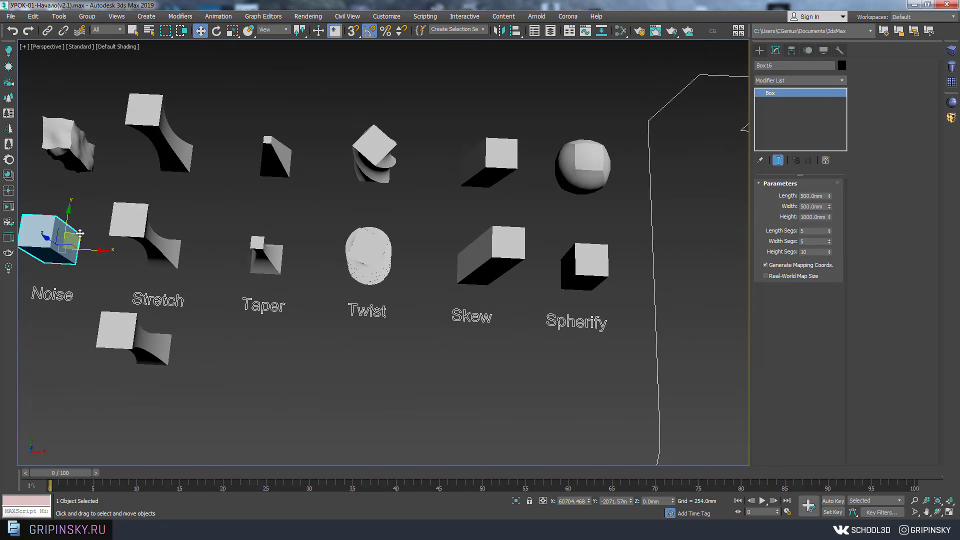
- Clone the Noise box to a spot below the Skew label
{"action": "left_click_drag", "start_coordinate": [80, 233], "coordinate": [479, 351], "text": "shift"}
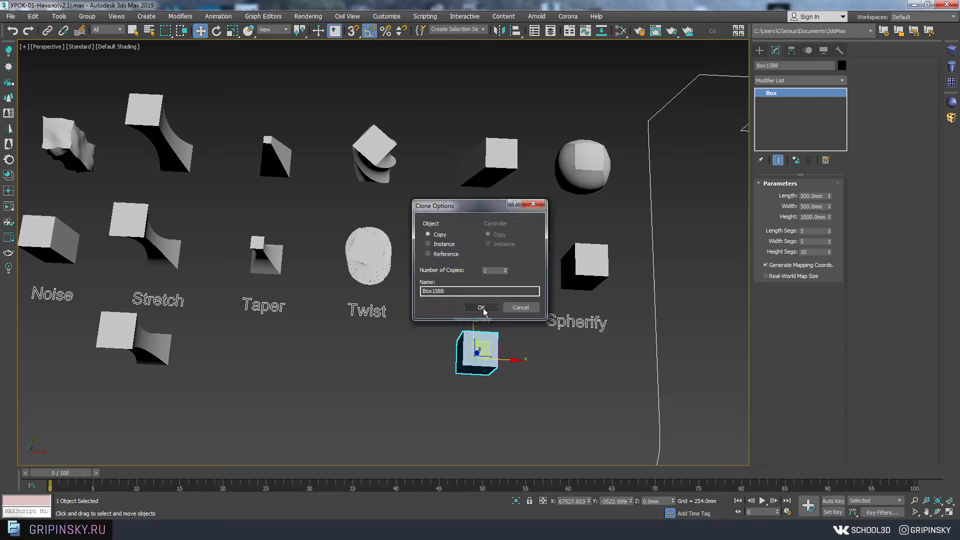
{"action": "left_click", "coordinate": [481, 306]}
{"action": "scroll", "coordinate": [478, 320], "scroll_direction": "up", "scroll_amount": 5}
{"action": "middle_click_drag", "start_coordinate": [473, 328], "coordinate": [533, 262], "text": "alt"}
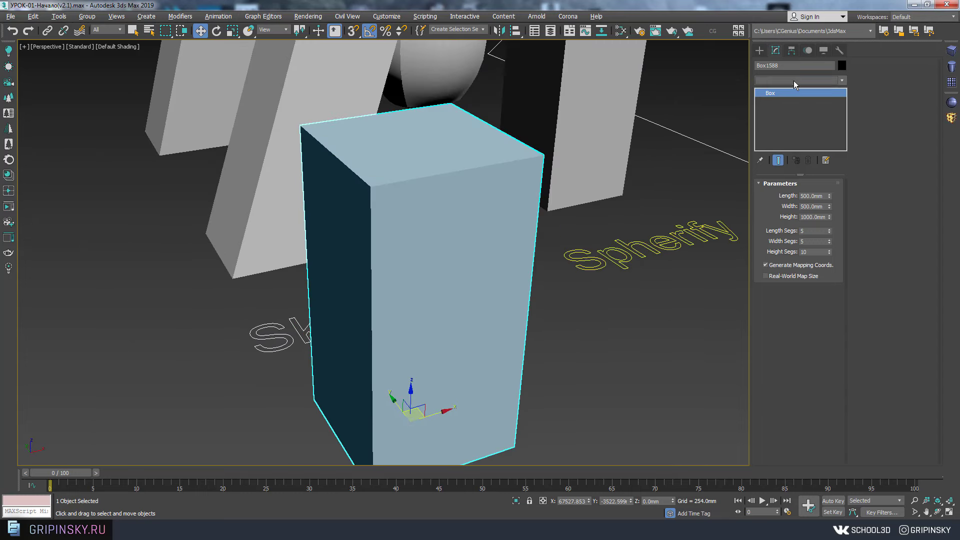
- Add an FFD 2x2x2 lattice and shift its top control points to tilt the copy
{"action": "left_click", "coordinate": [793, 80]}
{"action": "left_click", "coordinate": [788, 487]}
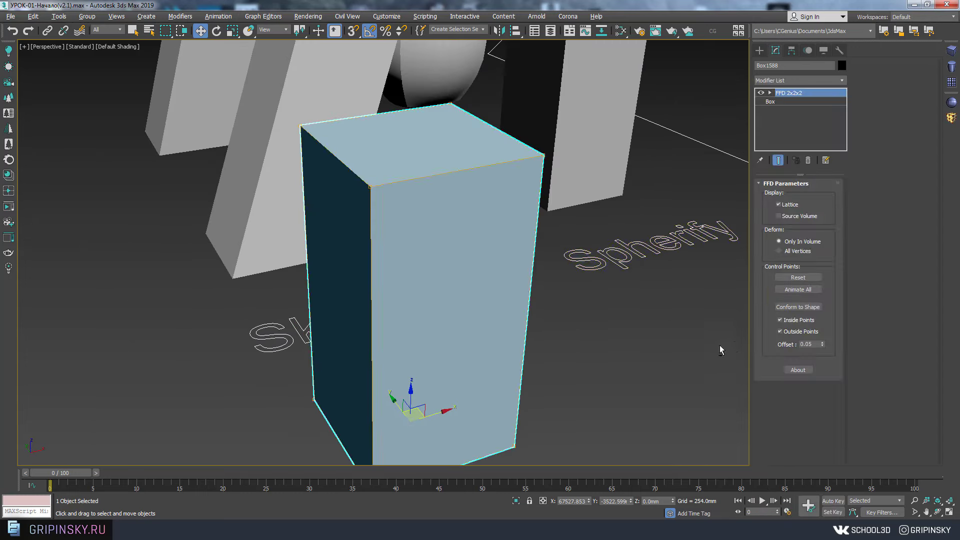
{"action": "left_click", "coordinate": [783, 102]}
{"action": "middle_click_drag", "start_coordinate": [676, 144], "coordinate": [318, 117], "text": "alt"}
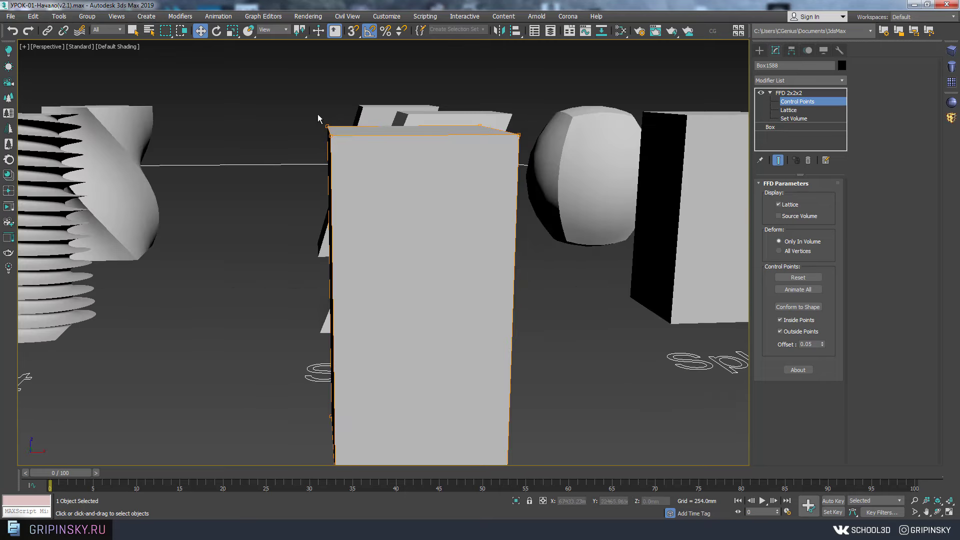
{"action": "left_click_drag", "start_coordinate": [303, 98], "coordinate": [586, 179]}
{"action": "mouse_move", "coordinate": [586, 179]}
{"action": "middle_mouse_down", "text": "alt"}
{"action": "mouse_move", "coordinate": [433, 101]}
{"action": "mouse_move", "coordinate": [480, 145]}
{"action": "mouse_move", "coordinate": [525, 159]}
{"action": "middle_mouse_up", "text": "alt"}
{"action": "scroll", "coordinate": [480, 145], "scroll_direction": "down", "scroll_amount": 5}
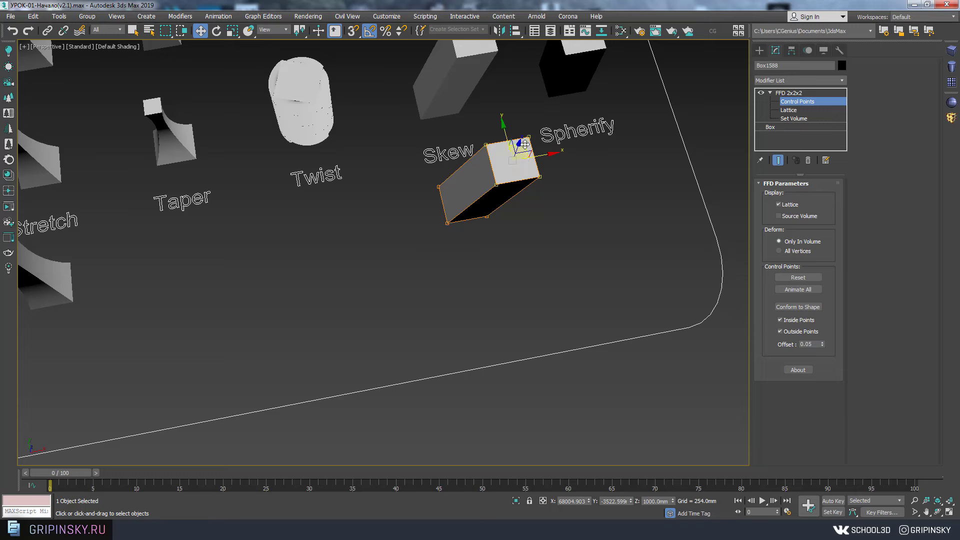
{"action": "mouse_move", "coordinate": [524, 144]}
{"action": "left_mouse_down"}
{"action": "mouse_move", "coordinate": [502, 98]}
{"action": "mouse_move", "coordinate": [515, 145]}
{"action": "left_mouse_up"}
{"action": "mouse_move", "coordinate": [514, 145]}
{"action": "middle_mouse_down", "text": "alt"}
{"action": "mouse_move", "coordinate": [510, 130]}
{"action": "mouse_move", "coordinate": [465, 207]}
{"action": "middle_mouse_up", "text": "alt"}
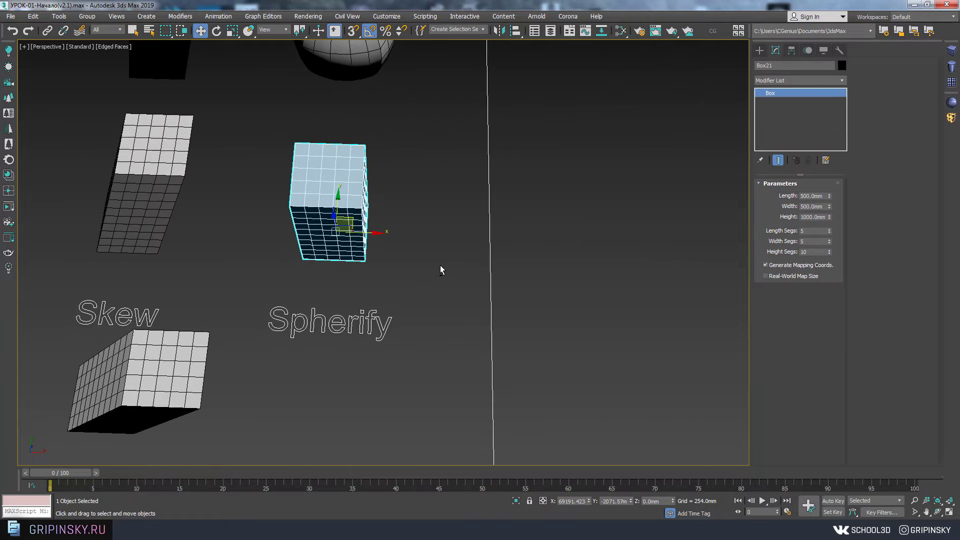
- Copy the Spherify box to its right and frame the new copy
{"action": "scroll", "coordinate": [393, 223], "scroll_direction": "down", "scroll_amount": 3}
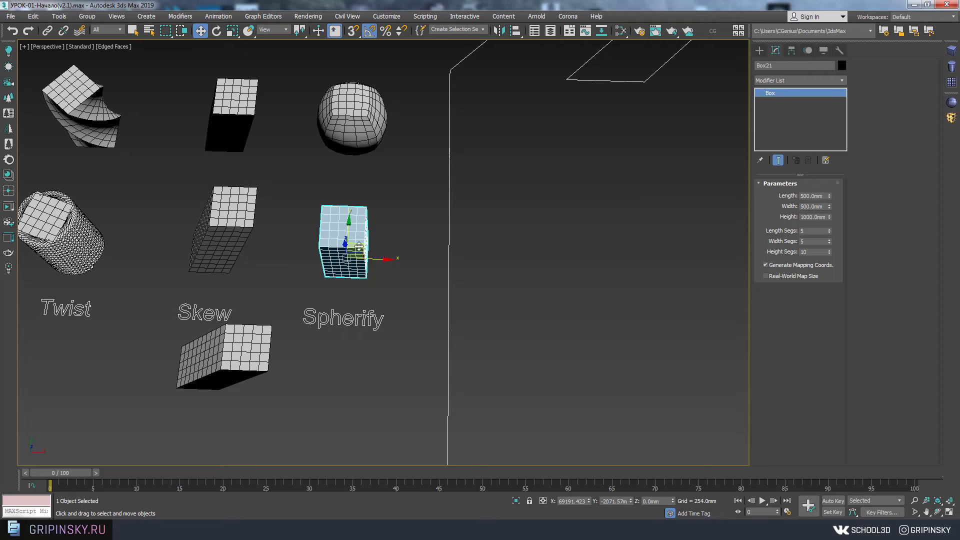
{"action": "left_click_drag", "start_coordinate": [380, 252], "coordinate": [620, 238], "text": "shift"}
{"action": "left_click", "coordinate": [480, 308]}
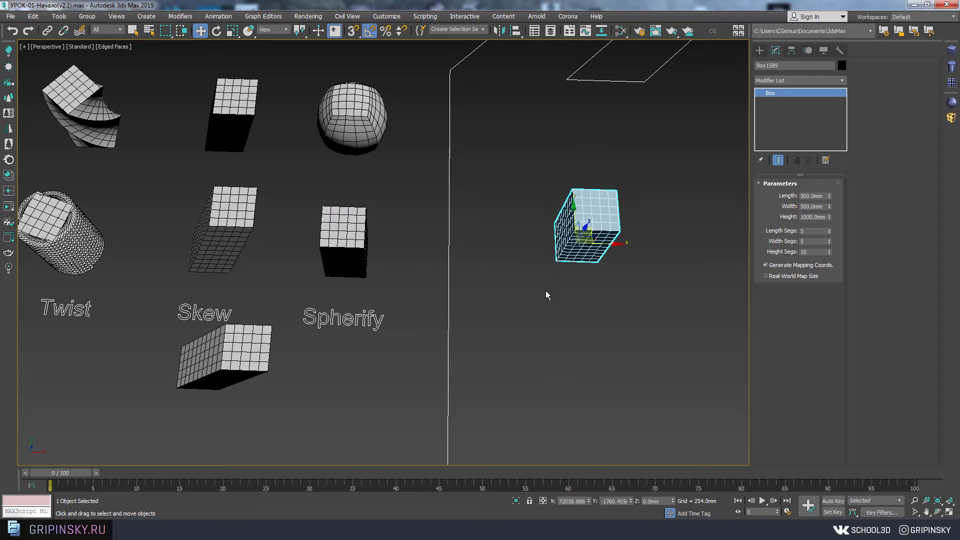
{"action": "key", "text": "z"}
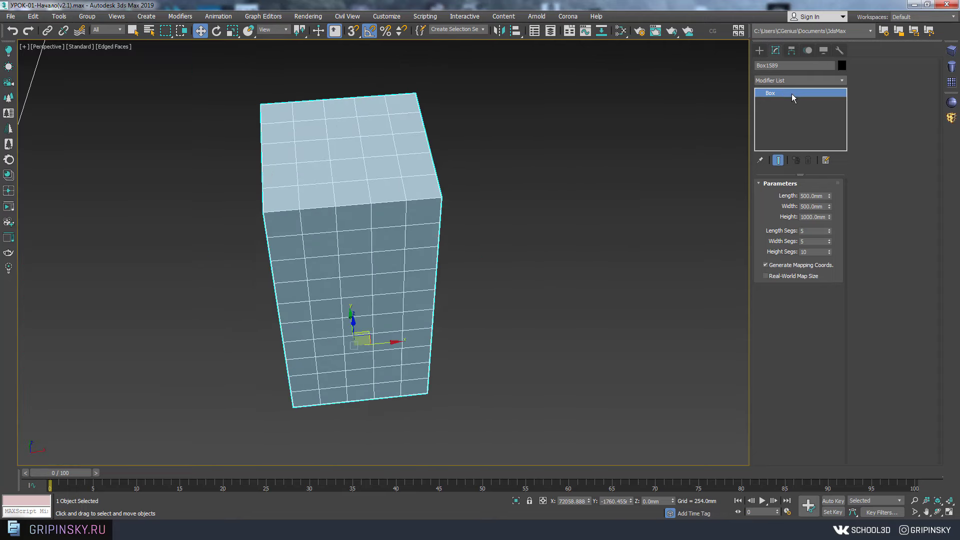
- Add a Spherify modifier to the copied box
{"action": "left_click", "coordinate": [782, 80]}
{"action": "scroll", "coordinate": [791, 147], "scroll_direction": "down", "scroll_amount": 4}
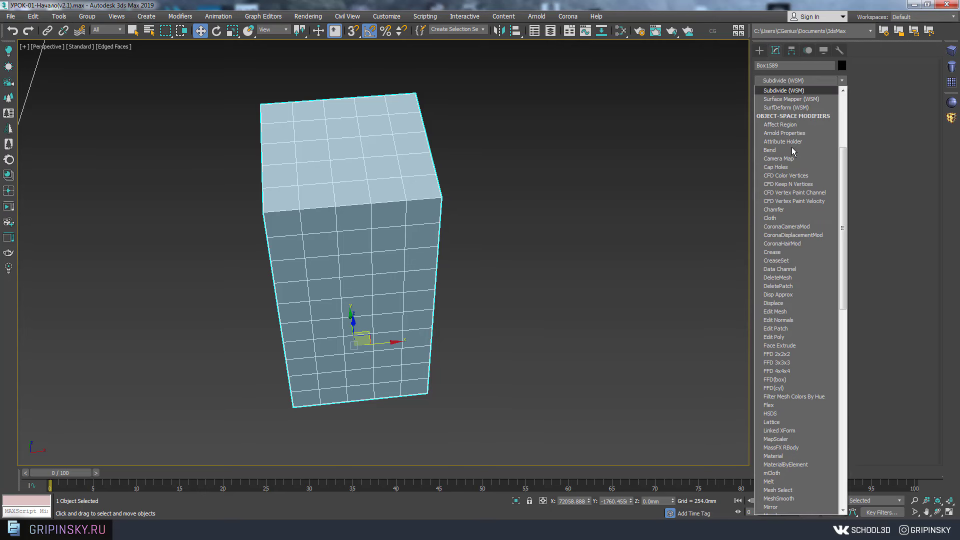
{"action": "type", "text": "sp"}
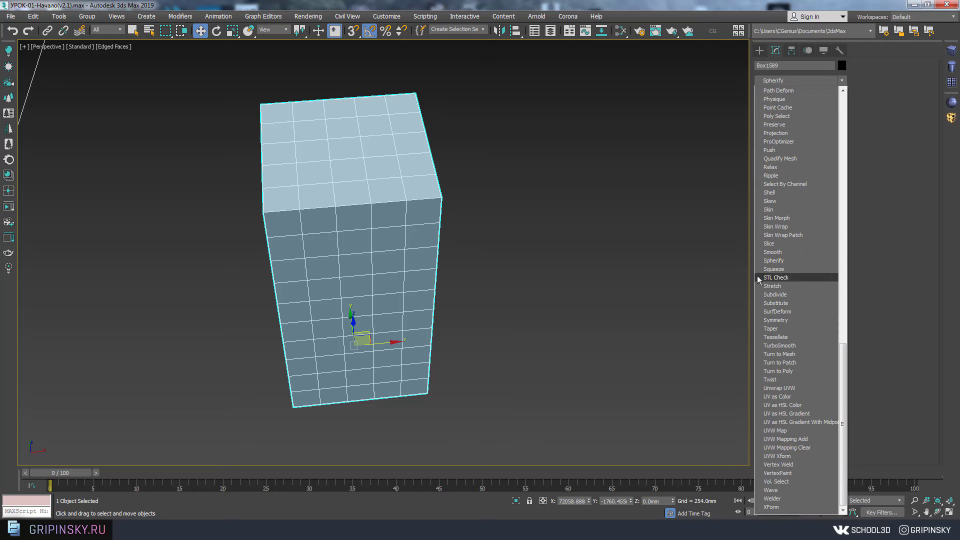
{"action": "left_click", "coordinate": [777, 260]}
- Set the Spherify Percent to 40 after trying other values
{"action": "mouse_move", "coordinate": [824, 196]}
{"action": "left_mouse_down"}
{"action": "mouse_move", "coordinate": [822, 184]}
{"action": "mouse_move", "coordinate": [809, 229]}
{"action": "left_mouse_up"}
{"action": "scroll", "coordinate": [557, 240], "scroll_direction": "up", "scroll_amount": 4}
{"action": "middle_click_drag", "start_coordinate": [557, 240], "coordinate": [435, 262]}
{"action": "scroll", "coordinate": [470, 272], "scroll_direction": "down", "scroll_amount": 5}
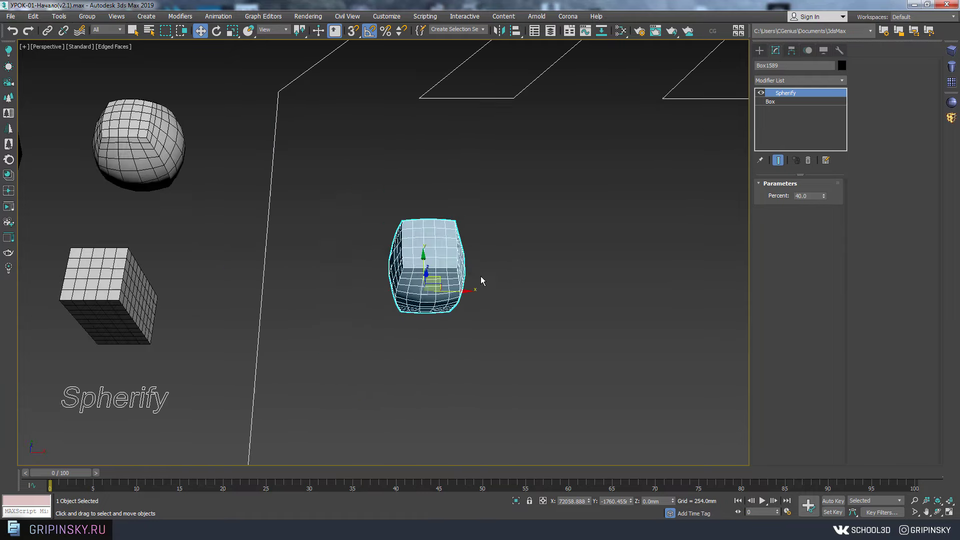
{"action": "scroll", "coordinate": [516, 279], "scroll_direction": "up", "scroll_amount": 3}
{"action": "scroll", "coordinate": [515, 279], "scroll_direction": "down", "scroll_amount": 3}
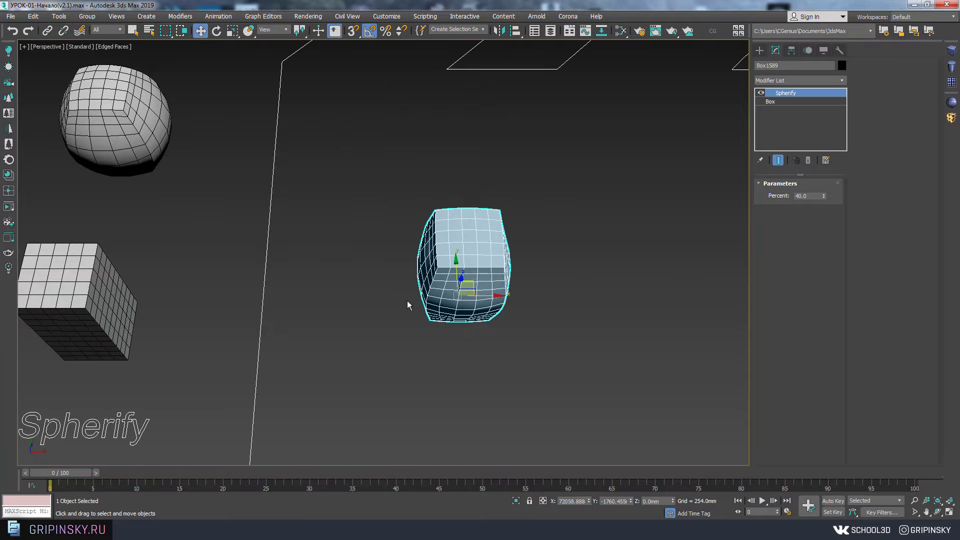
{"action": "scroll", "coordinate": [425, 292], "scroll_direction": "down", "scroll_amount": 4}
{"action": "scroll", "coordinate": [430, 288], "scroll_direction": "up", "scroll_amount": 1}
{"action": "scroll", "coordinate": [435, 285], "scroll_direction": "up", "scroll_amount": 2}
{"action": "scroll", "coordinate": [450, 280], "scroll_direction": "up", "scroll_amount": 2}
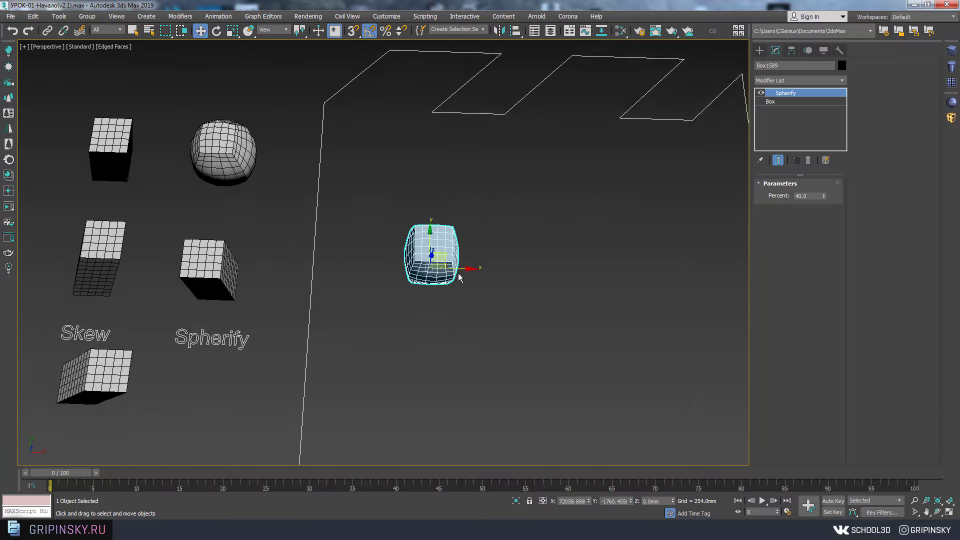
- Reframe the view around the spherified box and switch to Standard Primitives creation
{"action": "mouse_move", "coordinate": [459, 277]}
{"action": "middle_mouse_down"}
{"action": "mouse_move", "coordinate": [681, 135]}
{"action": "mouse_move", "coordinate": [623, 178]}
{"action": "mouse_move", "coordinate": [820, 75]}
{"action": "middle_mouse_up"}
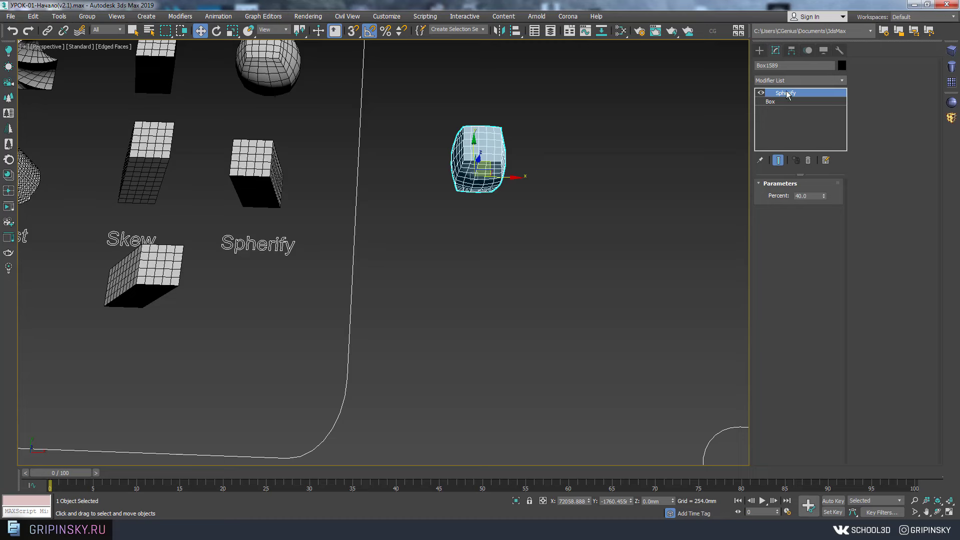
{"action": "left_click", "coordinate": [417, 124]}
{"action": "left_click", "coordinate": [480, 160]}
{"action": "middle_click_drag", "start_coordinate": [480, 165], "coordinate": [519, 251], "text": "alt"}
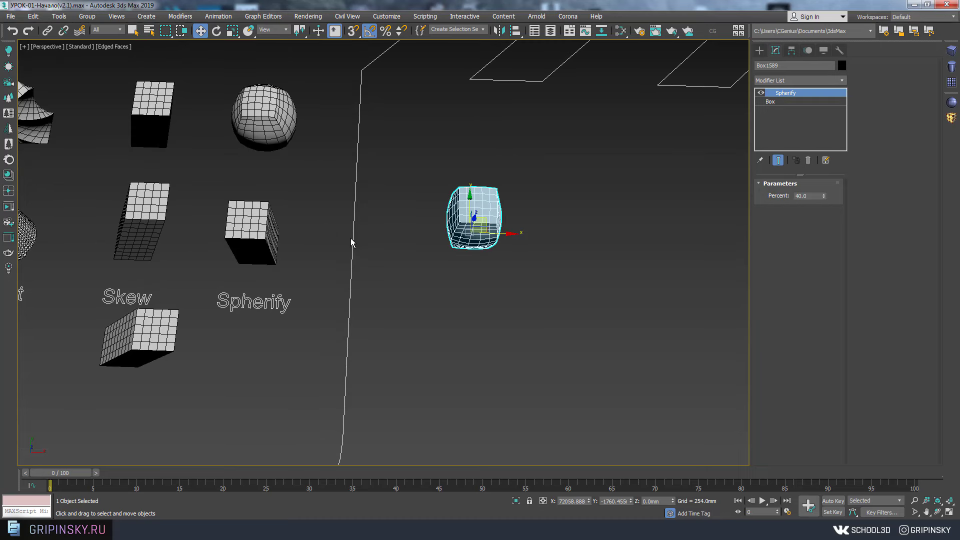
{"action": "middle_click_drag", "start_coordinate": [350, 243], "coordinate": [258, 222]}
{"action": "left_click", "coordinate": [763, 80]}
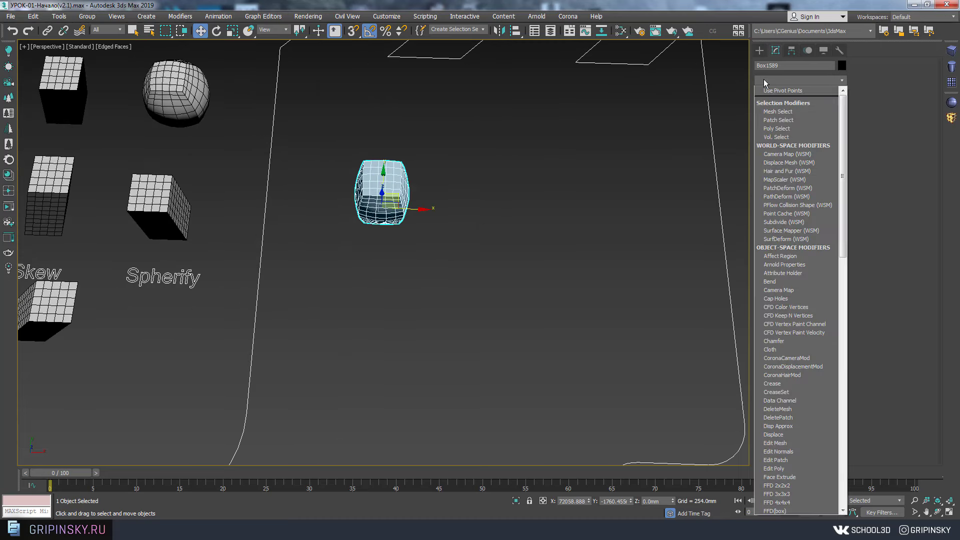
{"action": "left_click", "coordinate": [759, 50]}
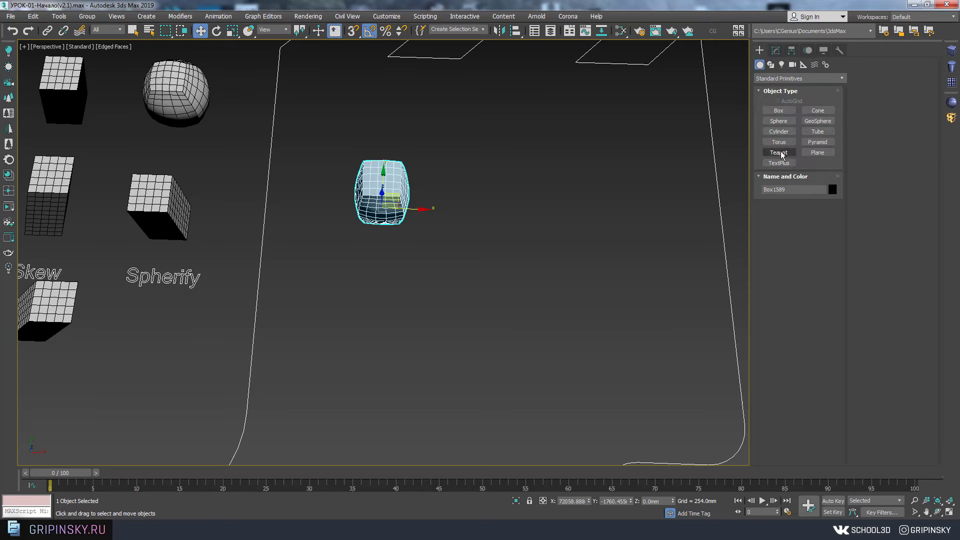
- Create a teapot beside the spherified box
{"action": "left_click", "coordinate": [782, 154]}
{"action": "left_click_drag", "start_coordinate": [501, 195], "coordinate": [539, 223]}
{"action": "right_click", "coordinate": [540, 223]}
{"action": "middle_click_drag", "start_coordinate": [540, 217], "coordinate": [559, 189]}
{"action": "left_click", "coordinate": [775, 51]}
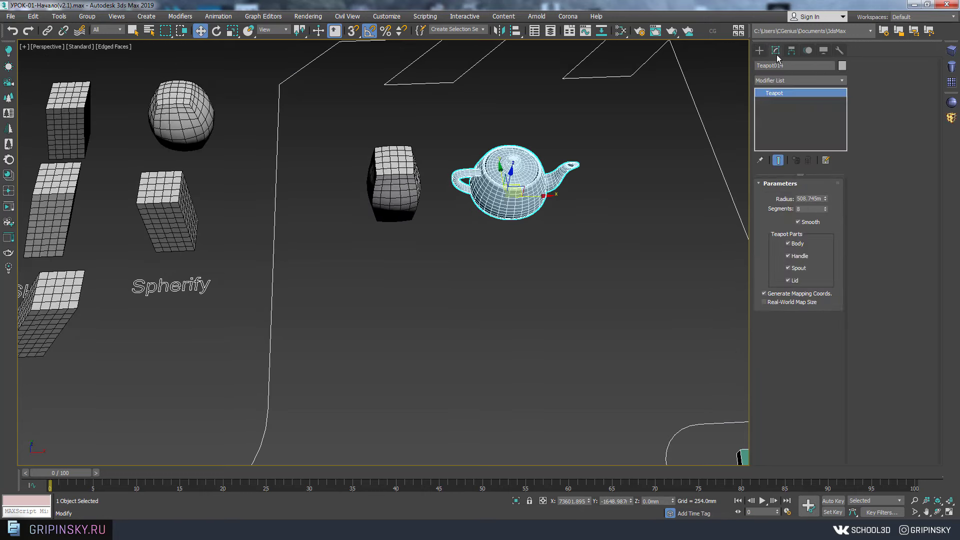
- Add a Spherify modifier to the teapot at 45 percent
{"action": "left_click", "coordinate": [781, 80]}
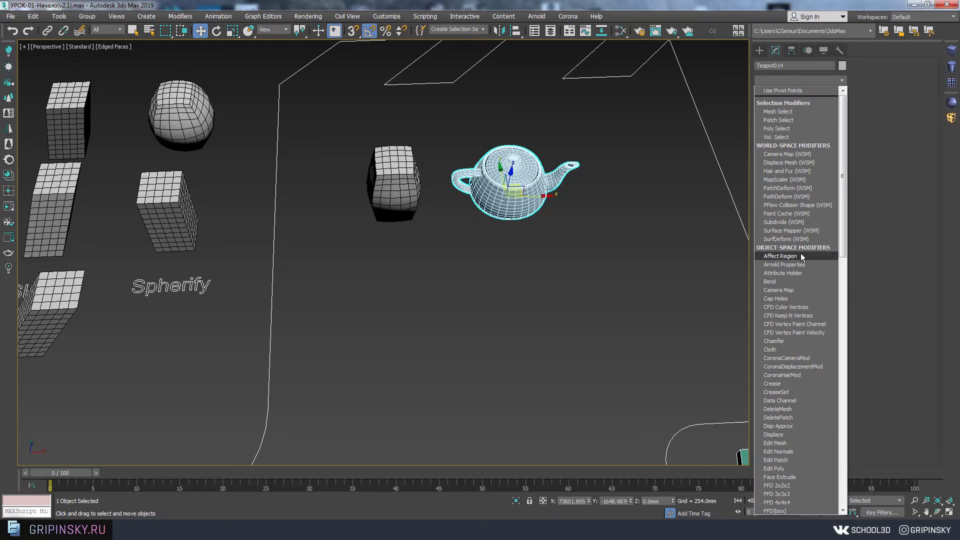
{"action": "type", "text": "sph"}
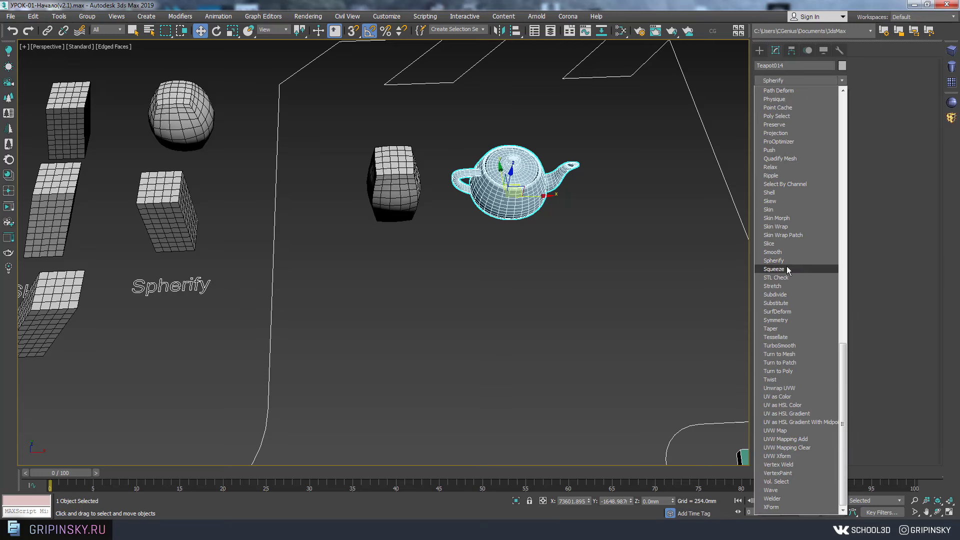
{"action": "left_click", "coordinate": [799, 260]}
{"action": "scroll", "coordinate": [811, 200], "scroll_direction": "up", "scroll_amount": 3}
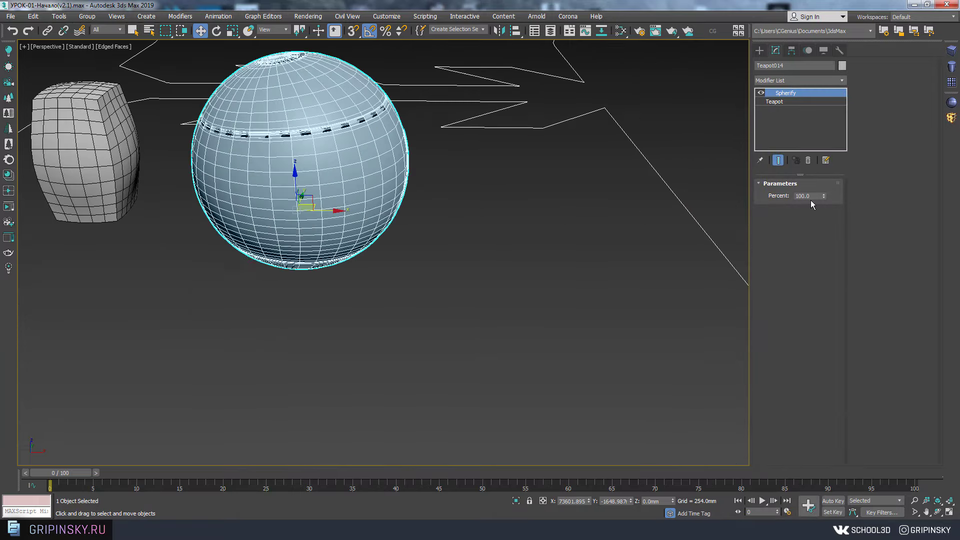
{"action": "left_click_drag", "start_coordinate": [824, 197], "coordinate": [826, 227]}
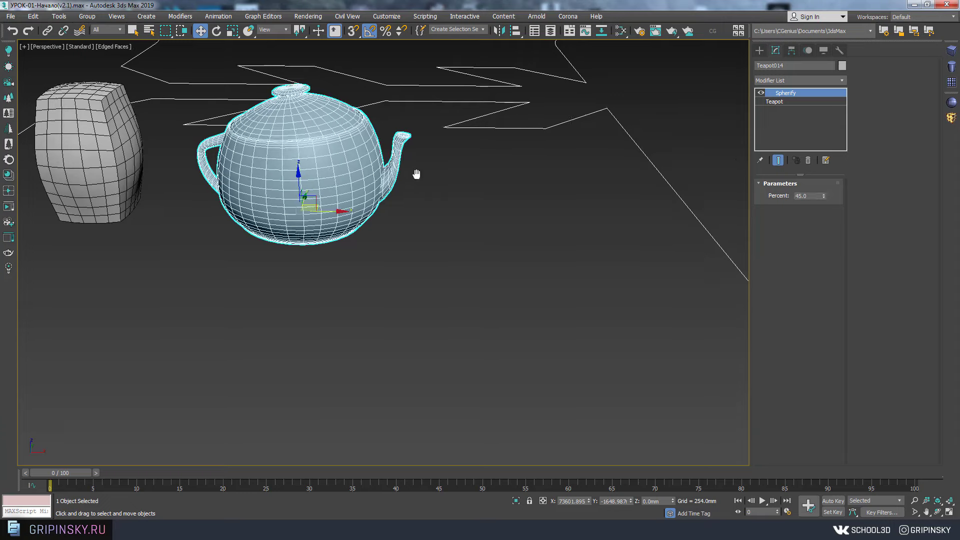
- Orbit to a top-down view and select the box next to the teapot
{"action": "middle_click_drag", "start_coordinate": [418, 175], "coordinate": [542, 257], "text": "alt"}
{"action": "scroll", "coordinate": [430, 167], "scroll_direction": "up", "scroll_amount": 5}
{"action": "middle_click_drag", "start_coordinate": [430, 167], "coordinate": [142, 61]}
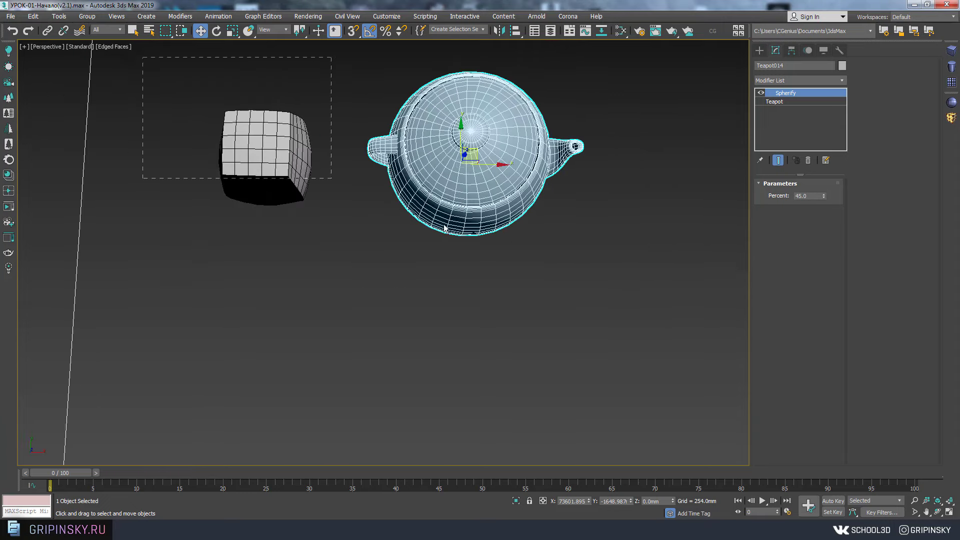
{"action": "left_click_drag", "start_coordinate": [444, 228], "coordinate": [614, 284]}
{"action": "middle_click_drag", "start_coordinate": [614, 283], "coordinate": [440, 286], "text": "alt"}
{"action": "scroll", "coordinate": [455, 232], "scroll_direction": "down", "scroll_amount": 3}
{"action": "middle_click_drag", "start_coordinate": [455, 232], "coordinate": [382, 265], "text": "alt"}
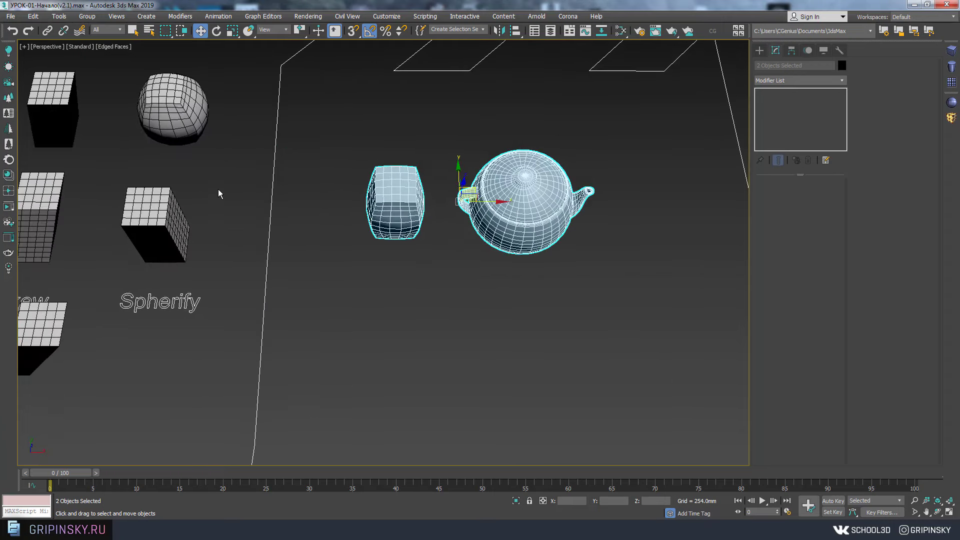
{"action": "left_click", "coordinate": [180, 235]}
{"action": "scroll", "coordinate": [189, 248], "scroll_direction": "down", "scroll_amount": 6}
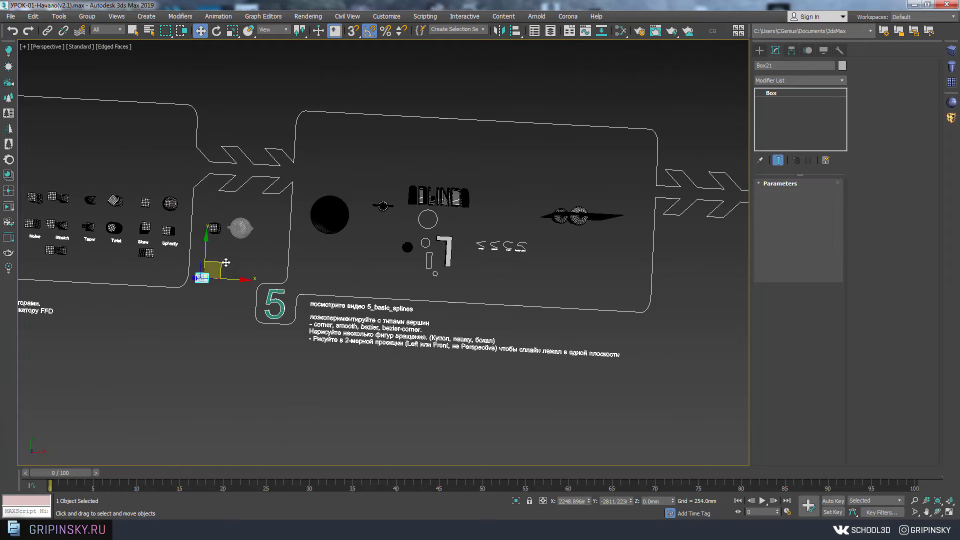
- Shift-move a copy of the box and orbit around the new copy
{"action": "left_click_drag", "start_coordinate": [191, 222], "coordinate": [227, 250], "text": "shift"}
{"action": "left_click", "coordinate": [480, 306]}
{"action": "key", "text": "z"}
{"action": "middle_click_drag", "start_coordinate": [480, 300], "coordinate": [544, 302], "text": "alt"}
{"action": "right_click", "coordinate": [544, 301]}
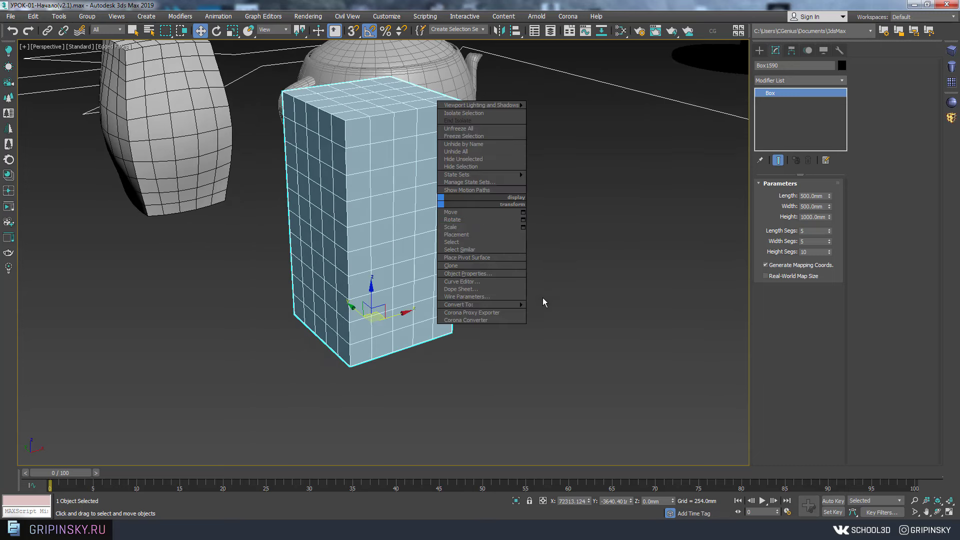
{"action": "left_click", "coordinate": [430, 173]}
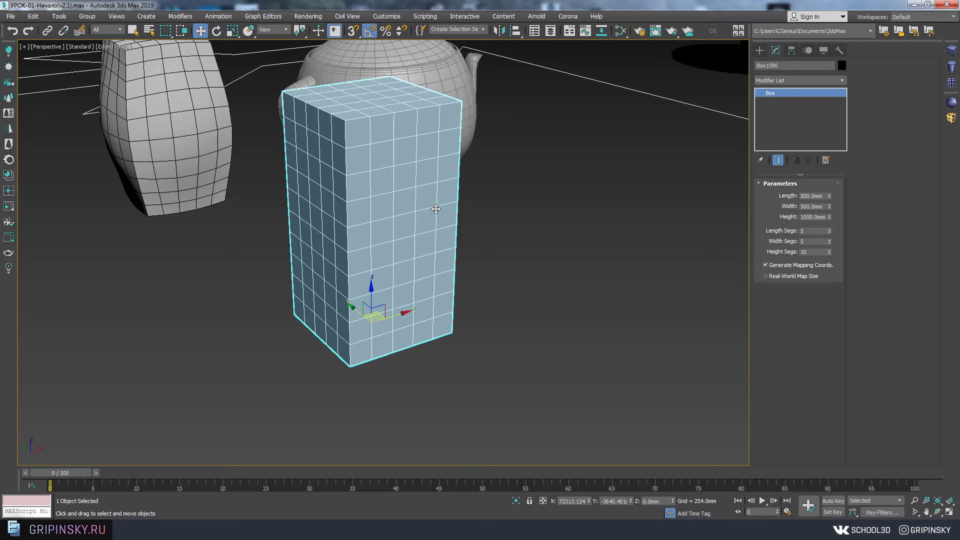
{"action": "middle_click_drag", "start_coordinate": [469, 210], "coordinate": [435, 228], "text": "alt"}
{"action": "scroll", "coordinate": [462, 215], "scroll_direction": "up", "scroll_amount": 2}
{"action": "scroll", "coordinate": [413, 225], "scroll_direction": "up", "scroll_amount": 2}
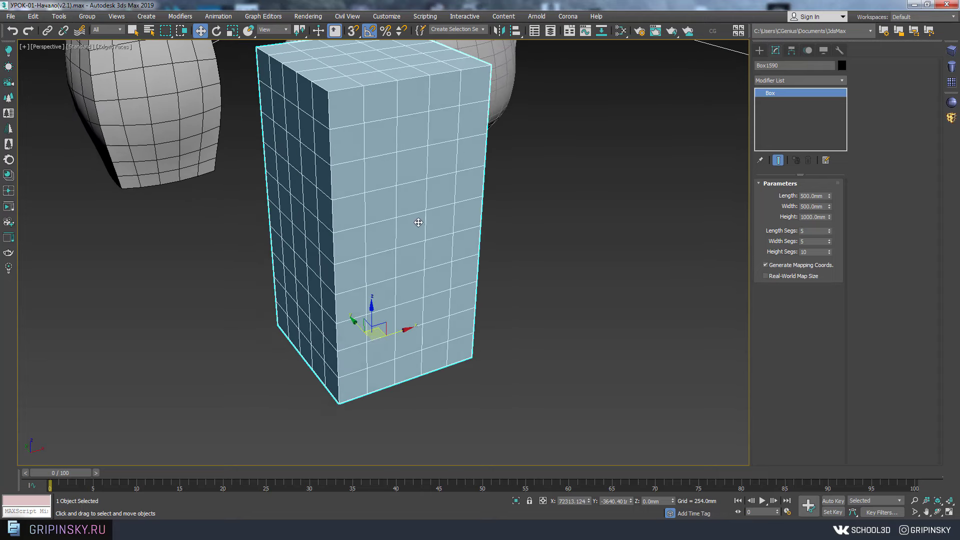
- Convert the copy to Editable Poly and delete a 5x5 block of front polygons
{"action": "right_click", "coordinate": [418, 223]}
{"action": "mouse_move", "coordinate": [449, 322]}
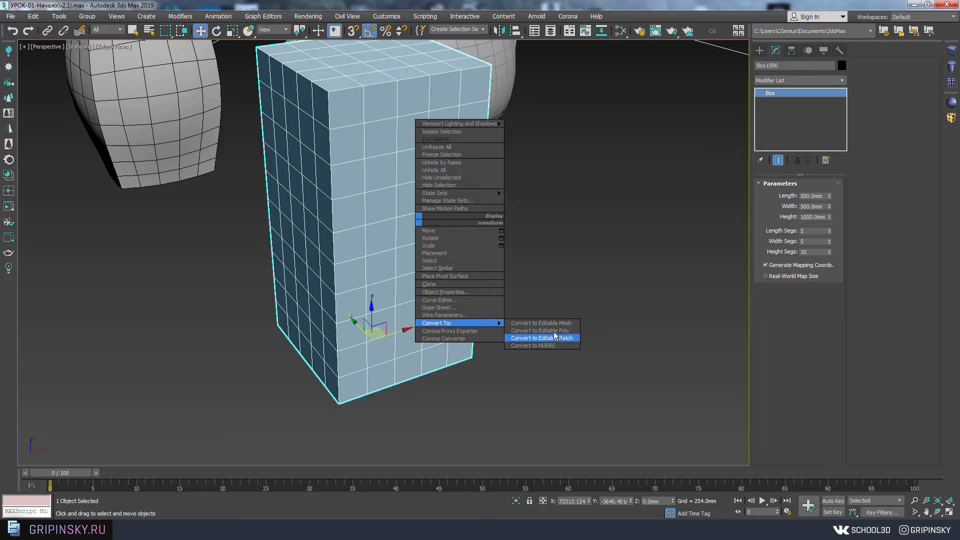
{"action": "left_click", "coordinate": [549, 330]}
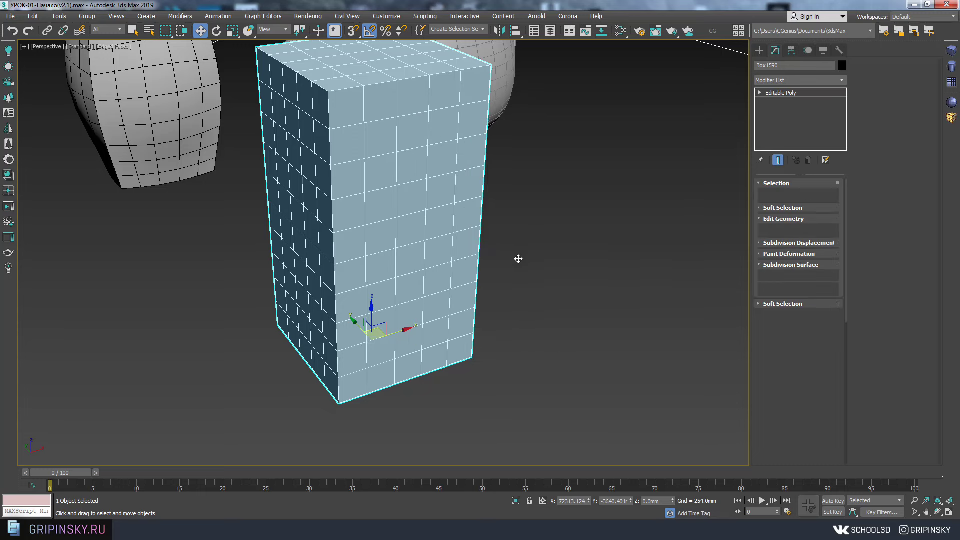
{"action": "mouse_move", "coordinate": [518, 259]}
{"action": "middle_mouse_down", "text": "alt"}
{"action": "mouse_move", "coordinate": [447, 182]}
{"action": "mouse_move", "coordinate": [420, 247]}
{"action": "middle_mouse_up", "text": "alt"}
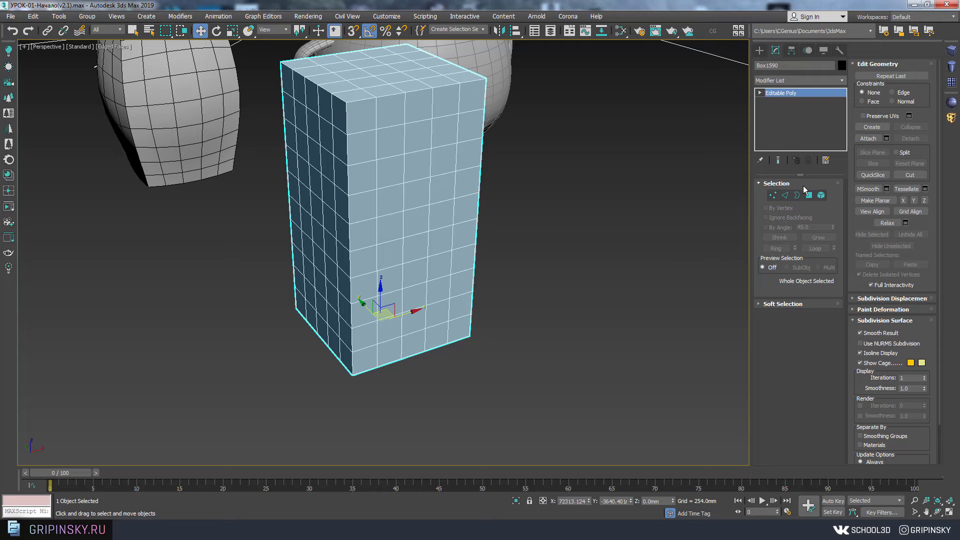
{"action": "left_click", "coordinate": [809, 196]}
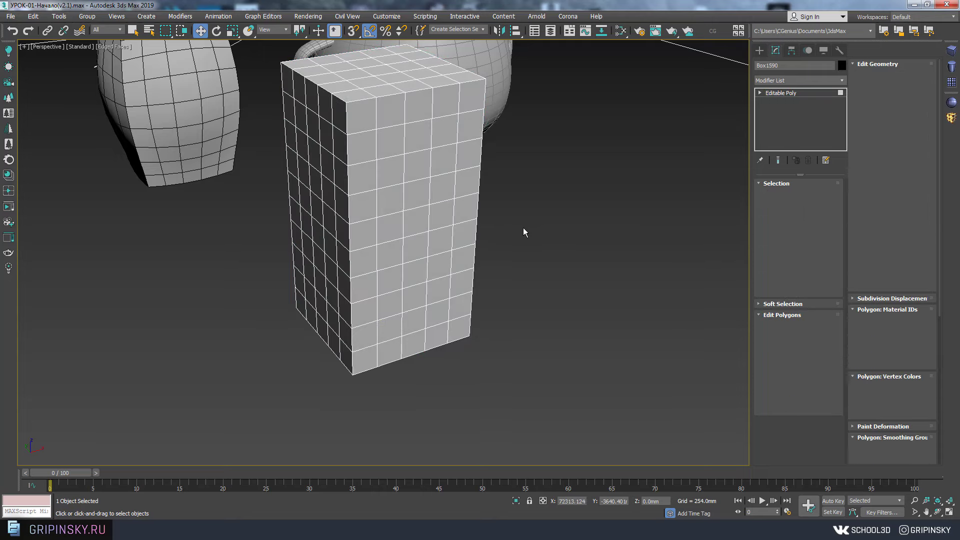
{"action": "mouse_move", "coordinate": [523, 227]}
{"action": "middle_mouse_down", "text": "alt"}
{"action": "mouse_move", "coordinate": [530, 242]}
{"action": "mouse_move", "coordinate": [501, 215]}
{"action": "mouse_move", "coordinate": [519, 223]}
{"action": "mouse_move", "coordinate": [420, 210]}
{"action": "mouse_move", "coordinate": [499, 264]}
{"action": "mouse_move", "coordinate": [531, 235]}
{"action": "middle_mouse_up", "text": "alt"}
{"action": "left_click", "coordinate": [419, 211]}
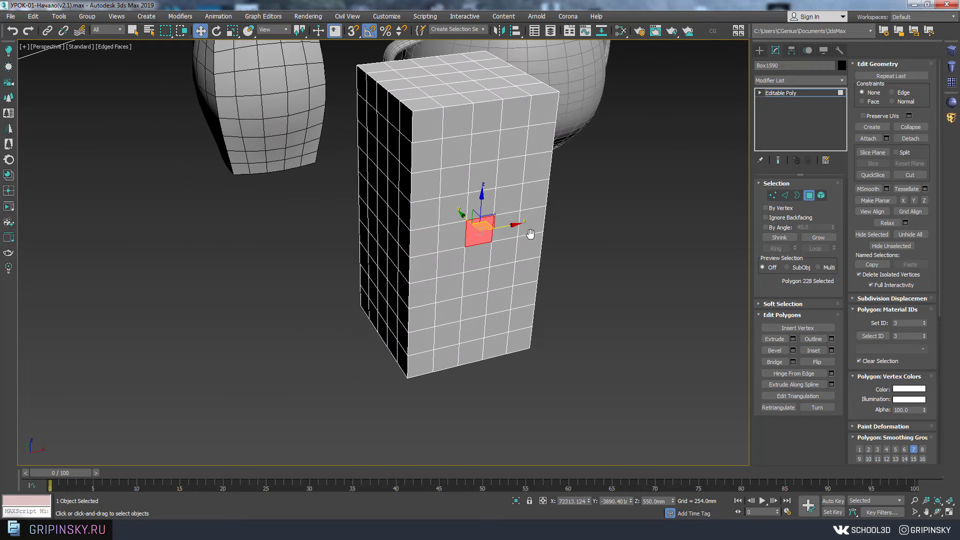
{"action": "left_click", "coordinate": [820, 238]}
{"action": "left_click", "coordinate": [820, 238]}
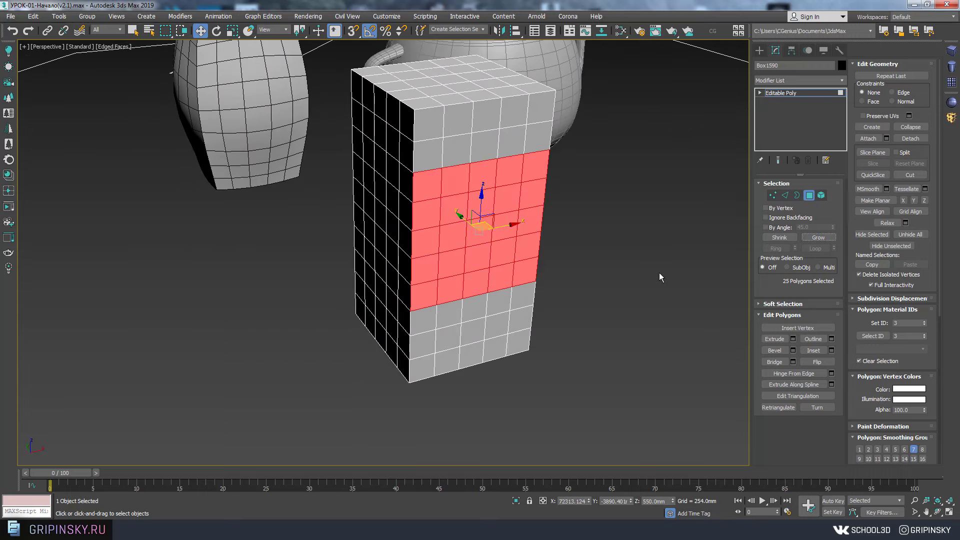
{"action": "key", "text": "Delete"}
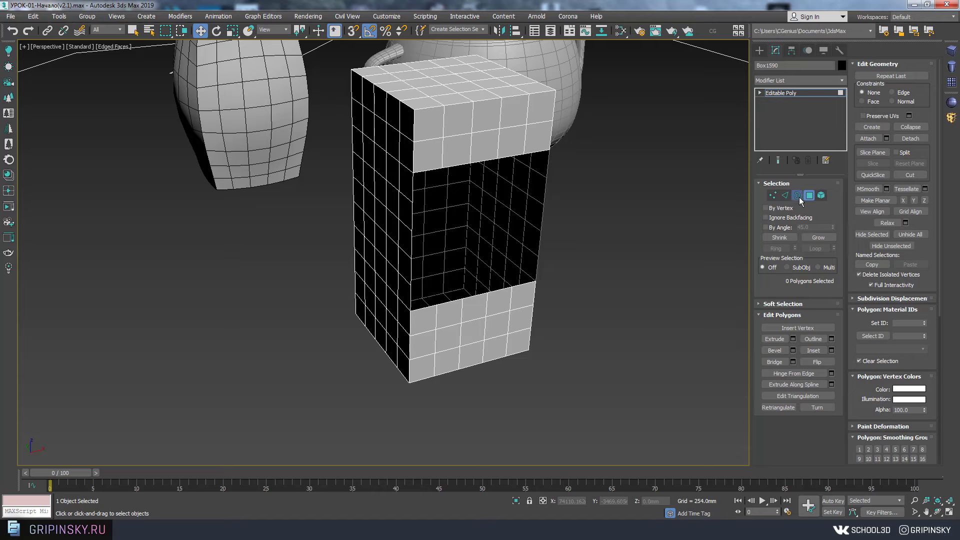
- Scale the hole's border down to shrink the opening
{"action": "left_click", "coordinate": [797, 195]}
{"action": "left_click", "coordinate": [500, 293]}
{"action": "middle_click_drag", "start_coordinate": [500, 293], "coordinate": [509, 291], "text": "alt"}
{"action": "key", "text": "r"}
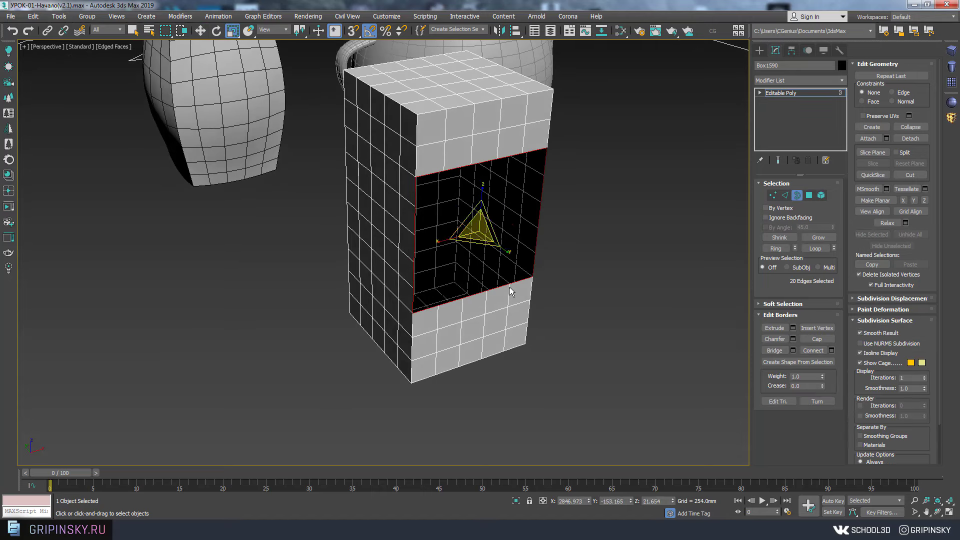
{"action": "left_click_drag", "start_coordinate": [508, 278], "coordinate": [486, 259]}
{"action": "mouse_move", "coordinate": [487, 259]}
{"action": "middle_mouse_down", "text": "alt"}
{"action": "mouse_move", "coordinate": [535, 275]}
{"action": "mouse_move", "coordinate": [537, 259]}
{"action": "middle_mouse_up", "text": "alt"}
{"action": "mouse_move", "coordinate": [540, 209]}
{"action": "middle_mouse_down", "text": "alt"}
{"action": "mouse_move", "coordinate": [520, 253]}
{"action": "mouse_move", "coordinate": [426, 189]}
{"action": "middle_mouse_up", "text": "alt"}
{"action": "middle_click_drag", "start_coordinate": [548, 286], "coordinate": [558, 287], "text": "alt"}
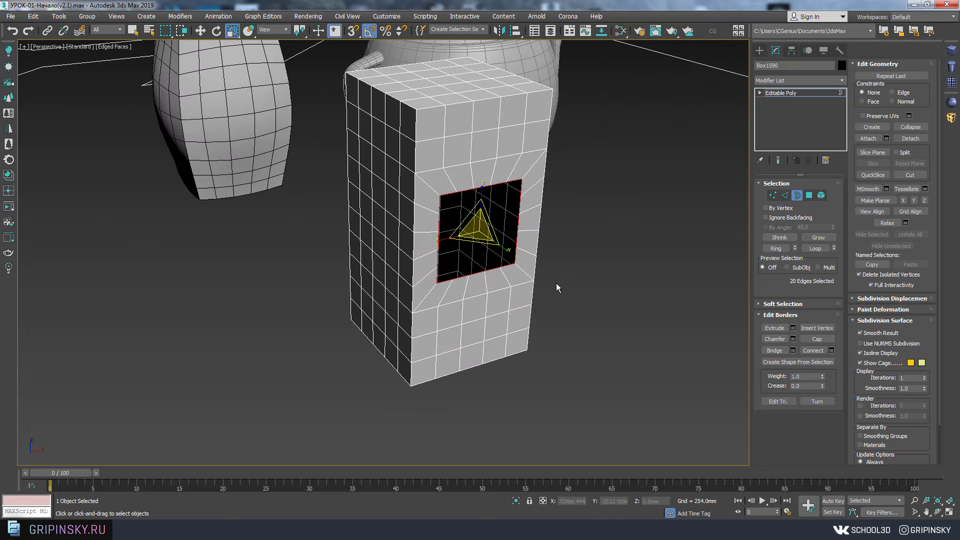
- Round the hole with a 100 percent Spherify and collapse it into the Editable Poly
{"action": "left_click", "coordinate": [771, 81]}
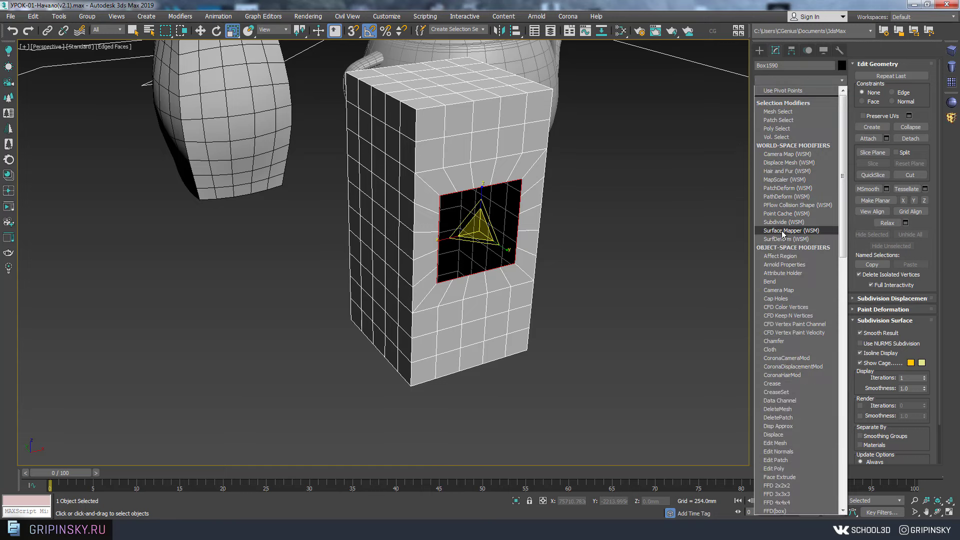
{"action": "type", "text": "sph"}
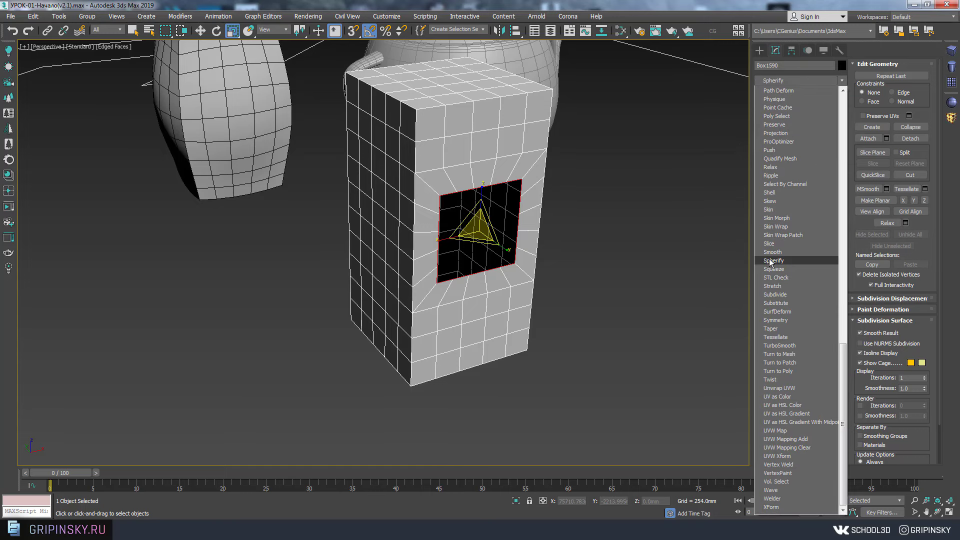
{"action": "left_click", "coordinate": [783, 261]}
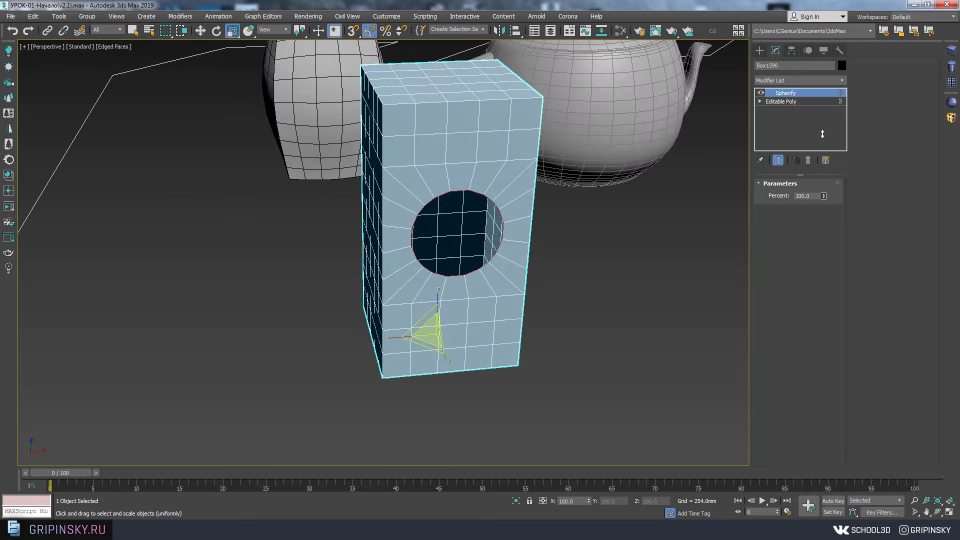
{"action": "mouse_move", "coordinate": [823, 196]}
{"action": "left_mouse_down"}
{"action": "mouse_move", "coordinate": [830, 266]}
{"action": "mouse_move", "coordinate": [840, 186]}
{"action": "left_mouse_up"}
{"action": "middle_click_drag", "start_coordinate": [516, 252], "coordinate": [502, 197], "text": "alt"}
{"action": "right_click", "coordinate": [502, 197]}
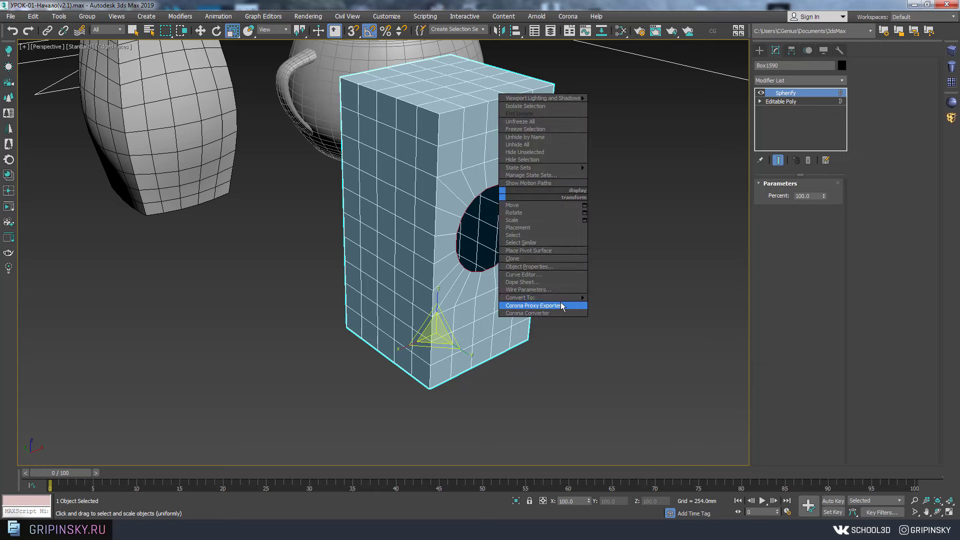
{"action": "left_click", "coordinate": [607, 306]}
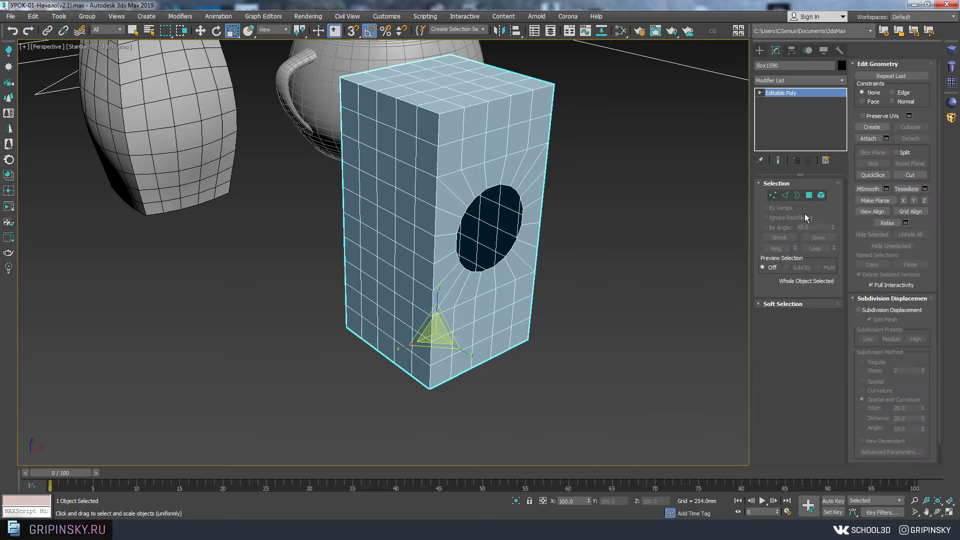
- Select the round hole's open border on the box and extrude it outward into a tube
{"action": "left_click", "coordinate": [797, 195]}
{"action": "left_click", "coordinate": [489, 270]}
{"action": "mouse_move", "coordinate": [489, 270]}
{"action": "middle_mouse_down", "text": "alt"}
{"action": "mouse_move", "coordinate": [470, 280]}
{"action": "mouse_move", "coordinate": [524, 239]}
{"action": "middle_mouse_up", "text": "alt"}
{"action": "key", "text": "w"}
{"action": "left_click_drag", "start_coordinate": [527, 227], "coordinate": [362, 242], "text": "shift"}
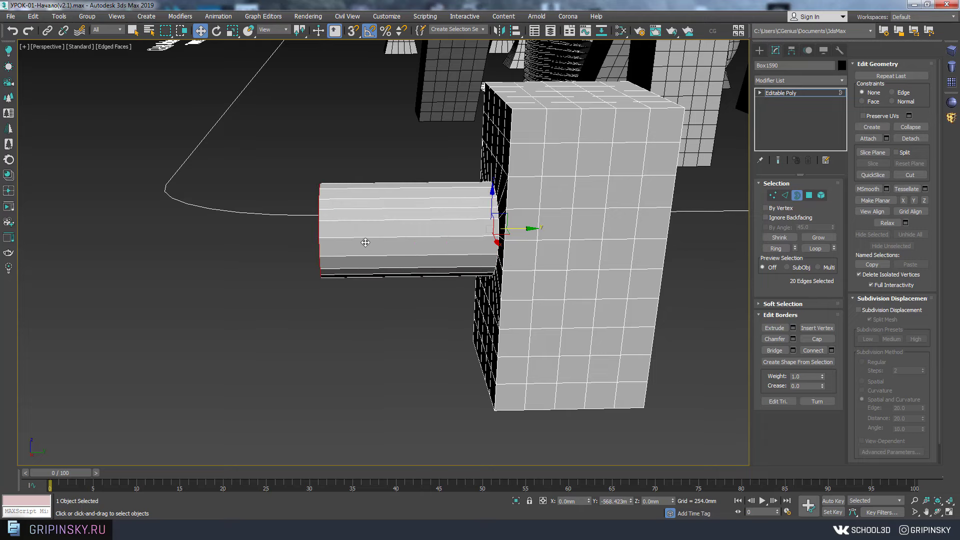
{"action": "middle_click_drag", "start_coordinate": [515, 215], "coordinate": [507, 235], "text": "alt"}
- Adjust the tube's border by rotating and scaling it, checking it in see-through mode
{"action": "key", "text": "e"}
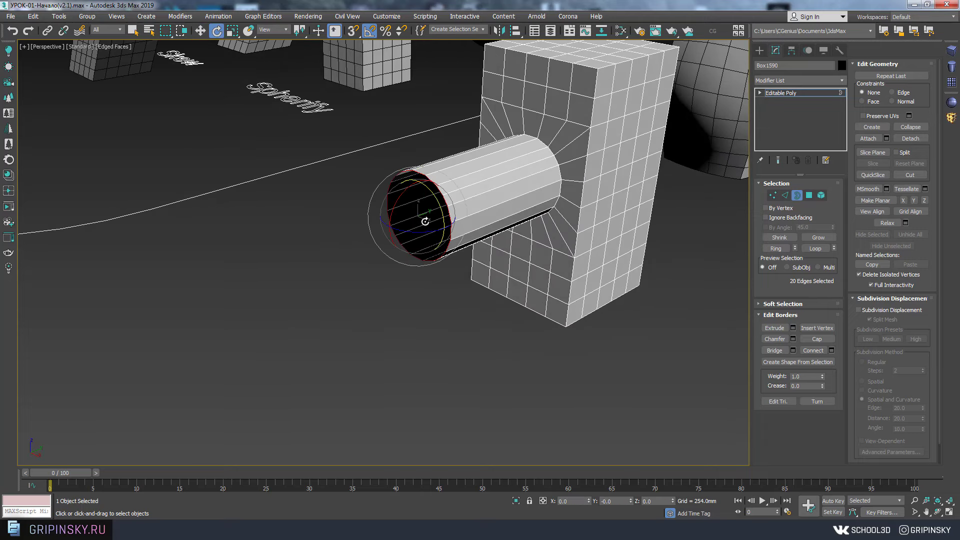
{"action": "mouse_move", "coordinate": [428, 221]}
{"action": "middle_mouse_down"}
{"action": "mouse_move", "coordinate": [510, 241]}
{"action": "mouse_move", "coordinate": [480, 216]}
{"action": "middle_mouse_up"}
{"action": "key", "text": "r"}
{"action": "key", "text": "alt+x"}
{"action": "key", "text": "w"}
{"action": "left_click_drag", "start_coordinate": [480, 215], "coordinate": [652, 222], "text": "shift"}
{"action": "key", "text": "alt+x"}
{"action": "middle_click_drag", "start_coordinate": [652, 222], "coordinate": [645, 250], "text": "alt"}
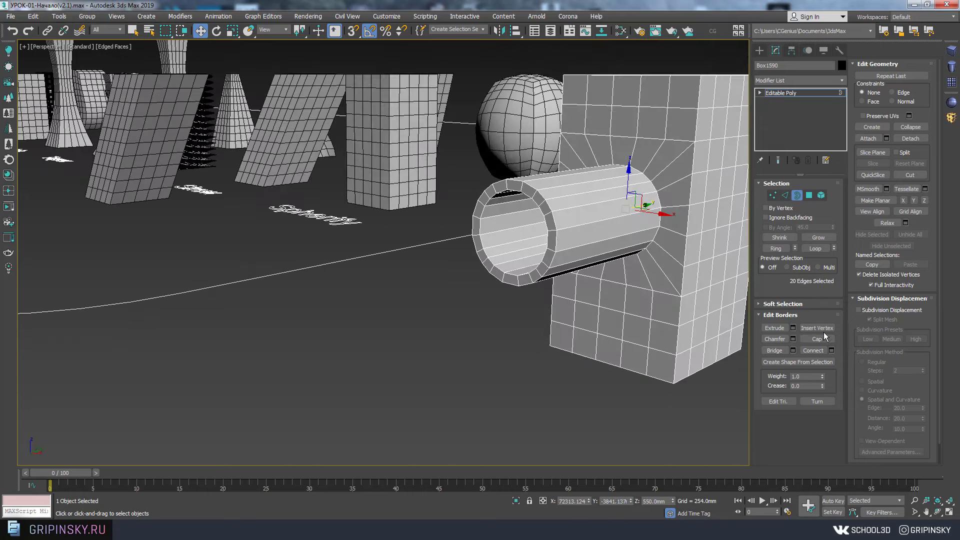
{"action": "middle_click_drag", "start_coordinate": [740, 333], "coordinate": [559, 336], "text": "alt"}
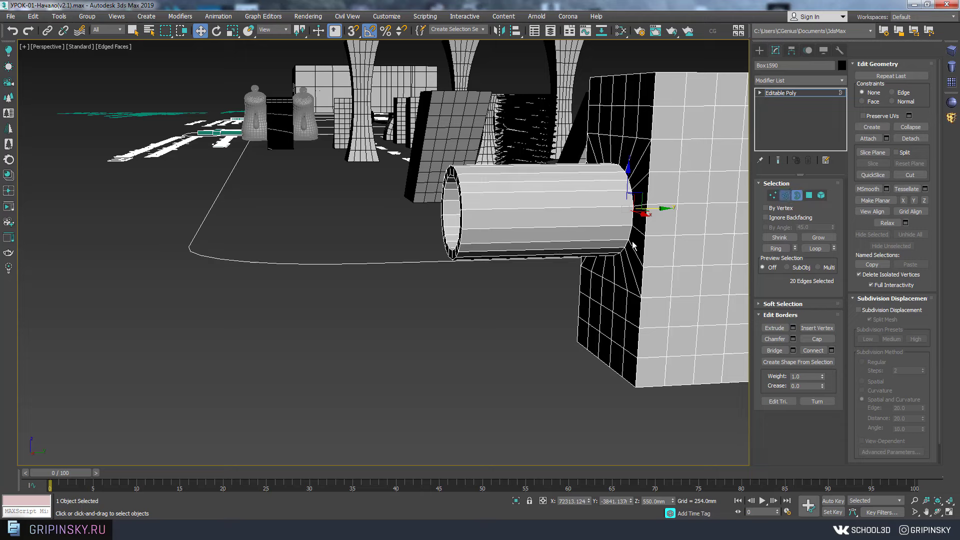
{"action": "mouse_move", "coordinate": [632, 245]}
{"action": "middle_mouse_down", "text": "alt"}
{"action": "mouse_move", "coordinate": [545, 301]}
{"action": "mouse_move", "coordinate": [574, 312]}
{"action": "middle_mouse_up", "text": "alt"}
- Connect the tube's ring of edges with 12 new edge loops
{"action": "key", "text": "2"}
{"action": "middle_click_drag", "start_coordinate": [546, 342], "coordinate": [636, 306], "text": "alt"}
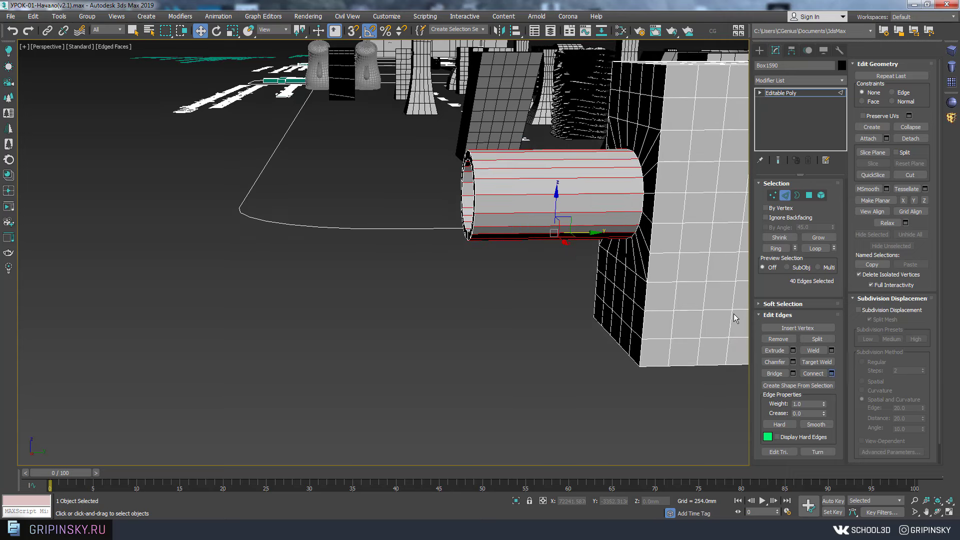
{"action": "key", "text": "ctrl+shift+e"}
{"action": "left_click_drag", "start_coordinate": [391, 258], "coordinate": [390, 309]}
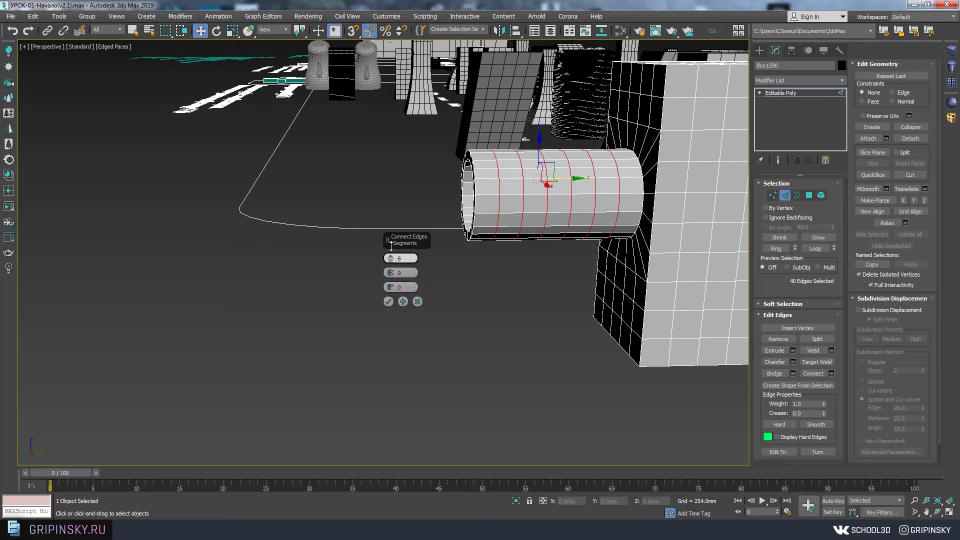
{"action": "left_click", "coordinate": [388, 302]}
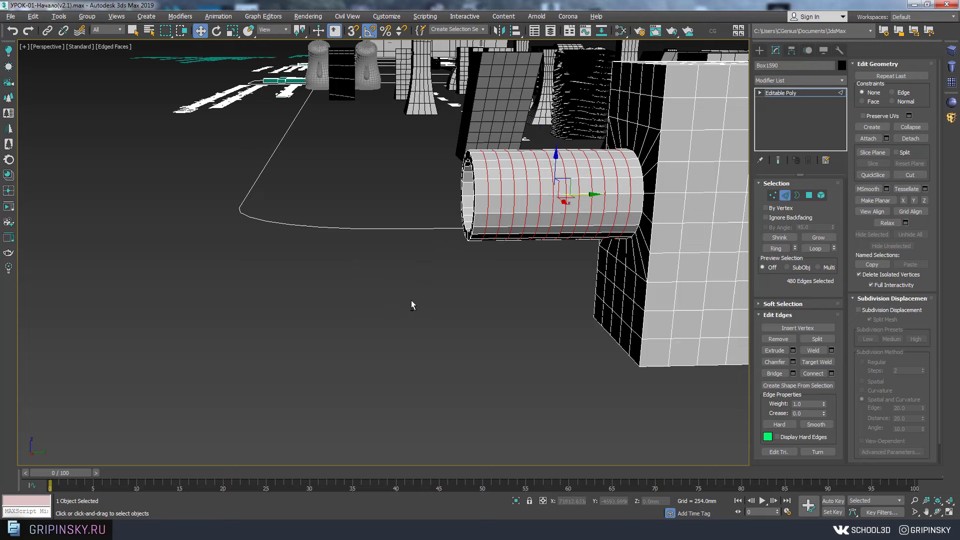
{"action": "middle_click_drag", "start_coordinate": [414, 302], "coordinate": [500, 280], "text": "alt"}
- Select all of the tube's polygons and add an FFD 4x4x4 modifier
{"action": "left_click", "coordinate": [808, 197]}
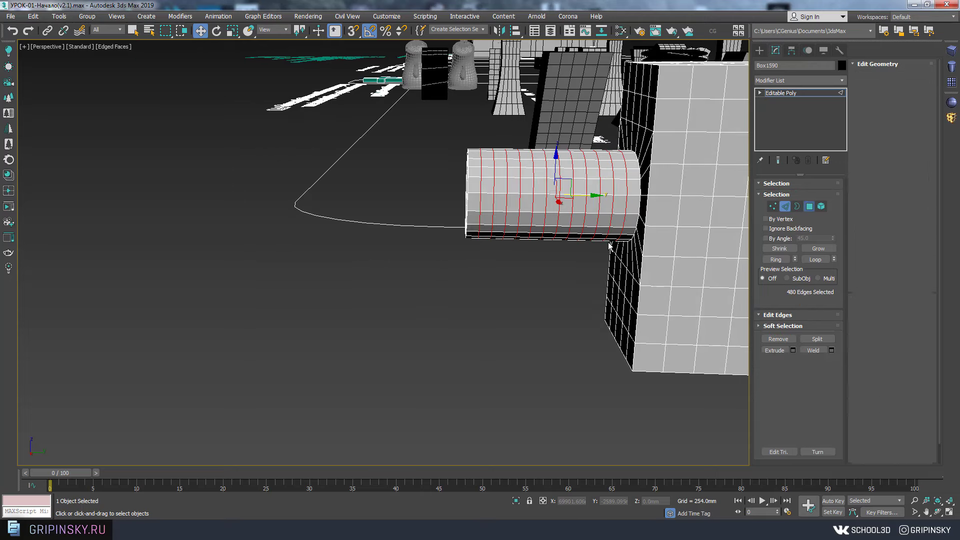
{"action": "key", "text": "ctrl+a"}
{"action": "middle_click_drag", "start_coordinate": [613, 242], "coordinate": [449, 250]}
{"action": "left_click", "coordinate": [798, 80]}
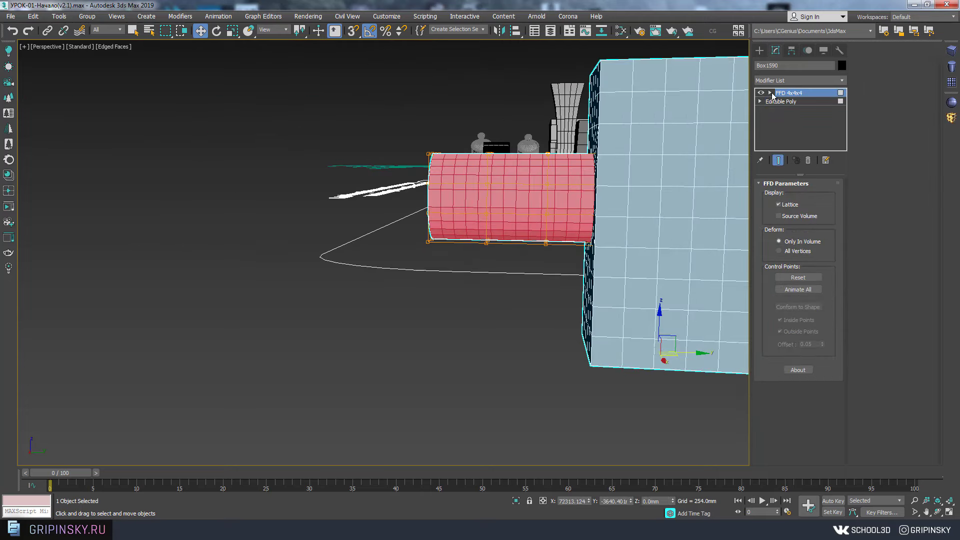
- Select the FFD control points at the tube's end and scale them down into a cone
{"action": "left_click", "coordinate": [769, 93]}
{"action": "left_click", "coordinate": [796, 102]}
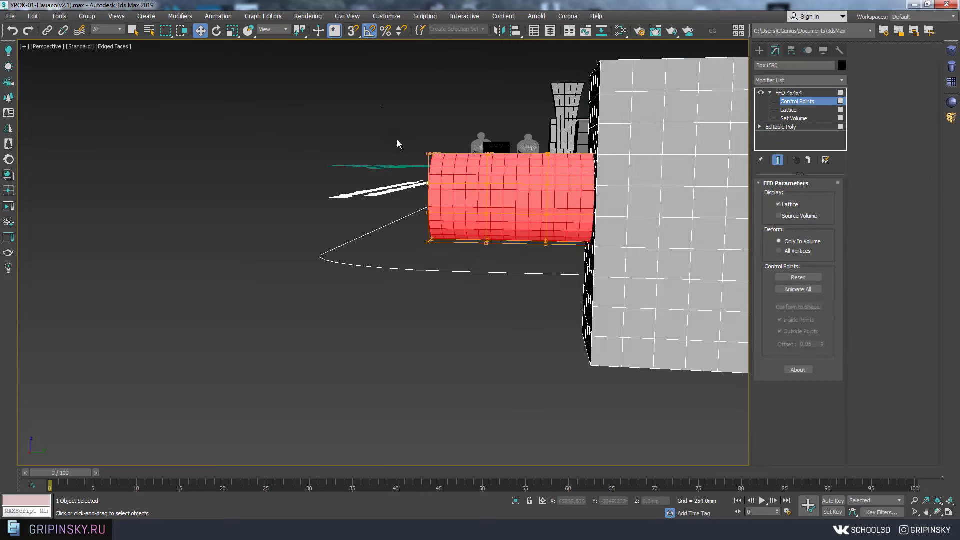
{"action": "left_click_drag", "start_coordinate": [517, 266], "coordinate": [520, 264]}
{"action": "mouse_move", "coordinate": [520, 264]}
{"action": "middle_mouse_down", "text": "alt"}
{"action": "mouse_move", "coordinate": [532, 257]}
{"action": "mouse_move", "coordinate": [517, 249]}
{"action": "middle_mouse_up", "text": "alt"}
{"action": "key", "text": "r"}
{"action": "middle_click_drag", "start_coordinate": [448, 180], "coordinate": [550, 219], "text": "alt"}
{"action": "left_click_drag", "start_coordinate": [490, 200], "coordinate": [431, 209]}
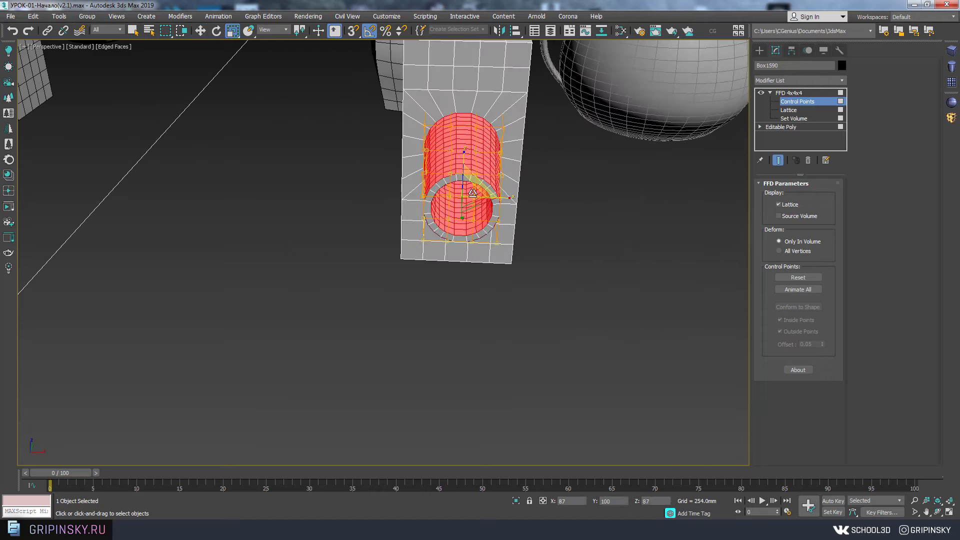
- Move the cone's narrow end up into an S-curve and exit control point editing
{"action": "middle_click_drag", "start_coordinate": [539, 232], "coordinate": [478, 187], "text": "alt"}
{"action": "key", "text": "w"}
{"action": "left_click_drag", "start_coordinate": [478, 187], "coordinate": [534, 117]}
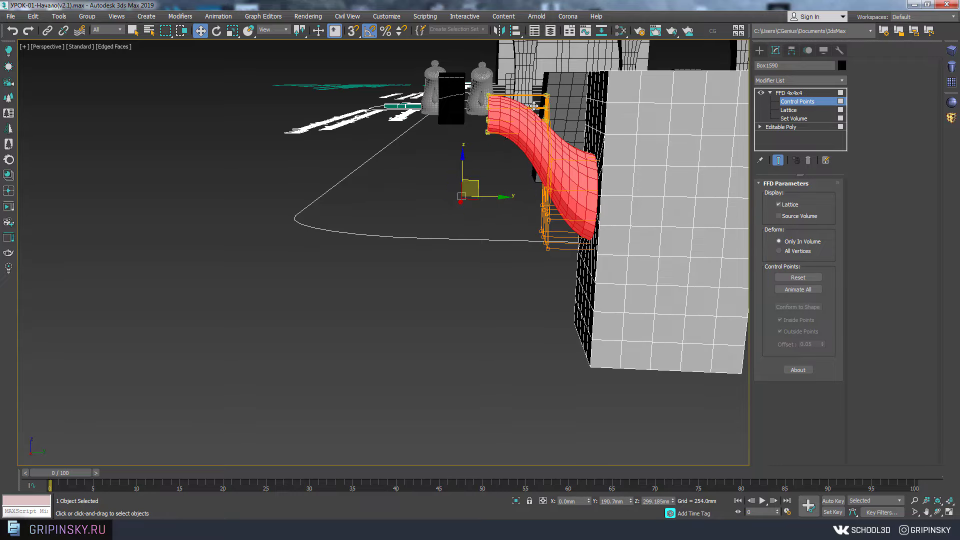
{"action": "mouse_move", "coordinate": [534, 117]}
{"action": "middle_mouse_down", "text": "alt"}
{"action": "mouse_move", "coordinate": [551, 195]}
{"action": "mouse_move", "coordinate": [589, 203]}
{"action": "mouse_move", "coordinate": [578, 300]}
{"action": "middle_mouse_up", "text": "alt"}
{"action": "scroll", "coordinate": [547, 170], "scroll_direction": "down", "scroll_amount": 5}
{"action": "scroll", "coordinate": [549, 185], "scroll_direction": "up", "scroll_amount": 5}
{"action": "scroll", "coordinate": [579, 300], "scroll_direction": "down", "scroll_amount": 3}
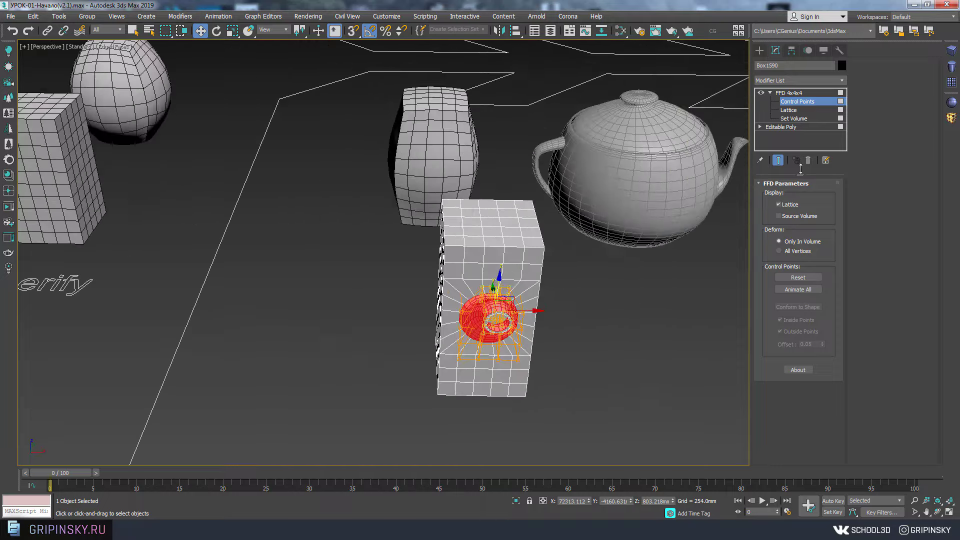
{"action": "left_click", "coordinate": [802, 94]}
{"action": "scroll", "coordinate": [351, 217], "scroll_direction": "down", "scroll_amount": 3}
{"action": "scroll", "coordinate": [278, 224], "scroll_direction": "down", "scroll_amount": 3}
- Clone the box in the Spherify group, creating Box1591
{"action": "scroll", "coordinate": [278, 224], "scroll_direction": "up", "scroll_amount": 2}
{"action": "left_click", "coordinate": [299, 200]}
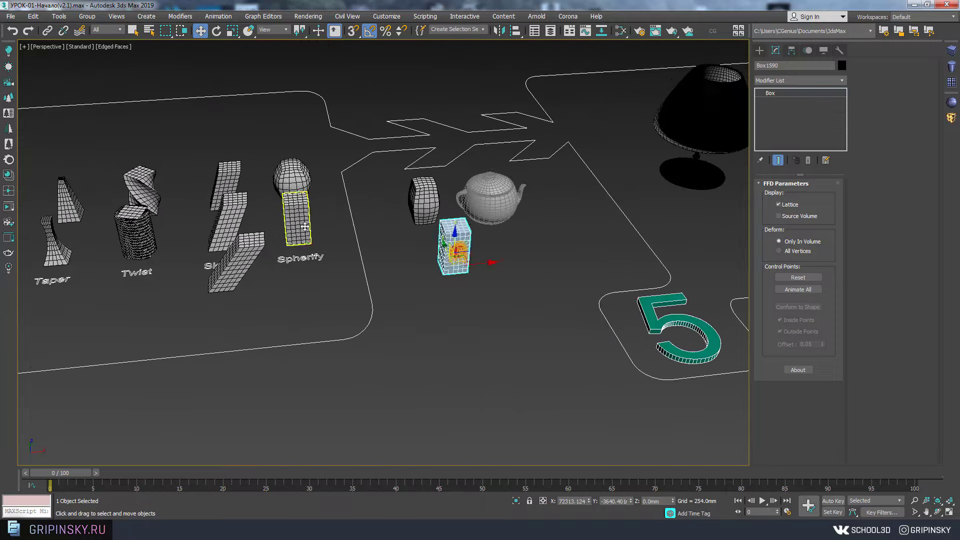
{"action": "scroll", "coordinate": [326, 239], "scroll_direction": "up", "scroll_amount": 3}
{"action": "left_click_drag", "start_coordinate": [316, 221], "coordinate": [544, 266], "text": "shift"}
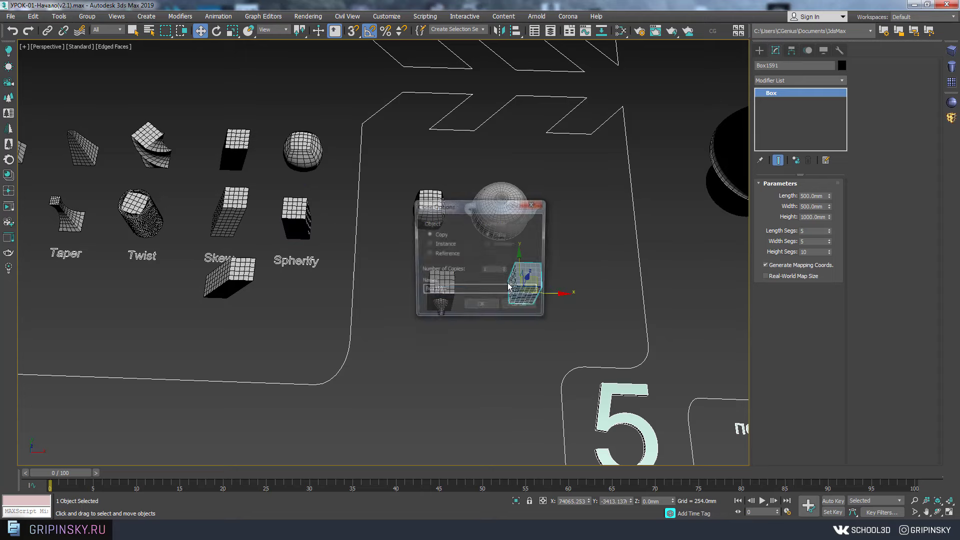
{"action": "key", "text": "Return"}
{"action": "key", "text": "z"}
- Convert Box1591 to an Editable Poly
{"action": "middle_click_drag", "start_coordinate": [455, 284], "coordinate": [480, 218], "text": "alt"}
{"action": "right_click", "coordinate": [481, 217]}
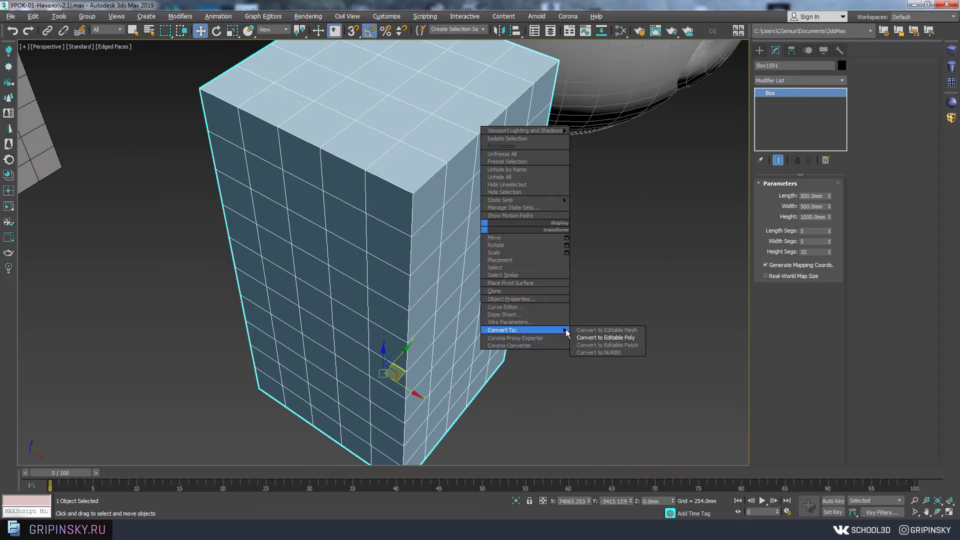
{"action": "left_click", "coordinate": [607, 337]}
{"action": "scroll", "coordinate": [539, 274], "scroll_direction": "down", "scroll_amount": 5}
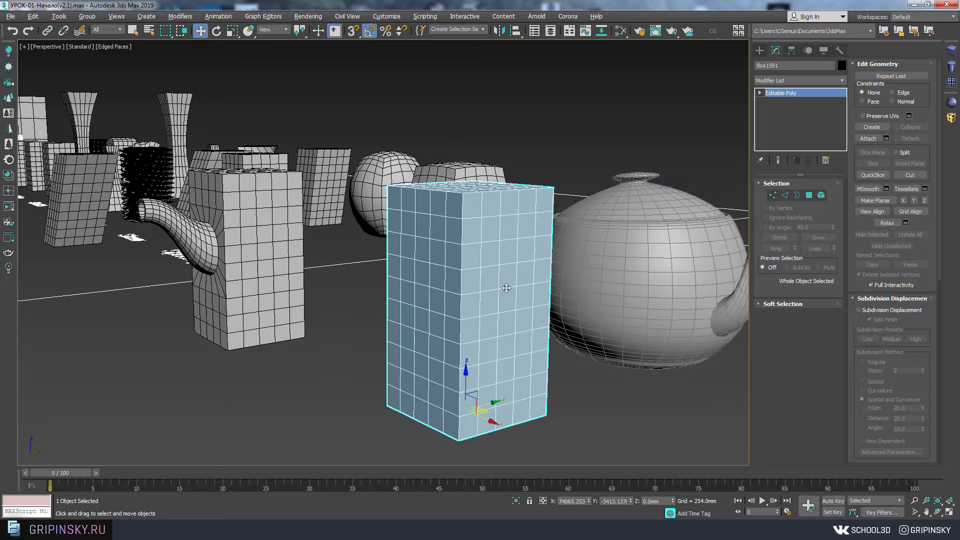
{"action": "mouse_move", "coordinate": [503, 285]}
{"action": "middle_mouse_down", "text": "alt"}
{"action": "mouse_move", "coordinate": [540, 215]}
{"action": "mouse_move", "coordinate": [668, 184]}
{"action": "middle_mouse_up", "text": "alt"}
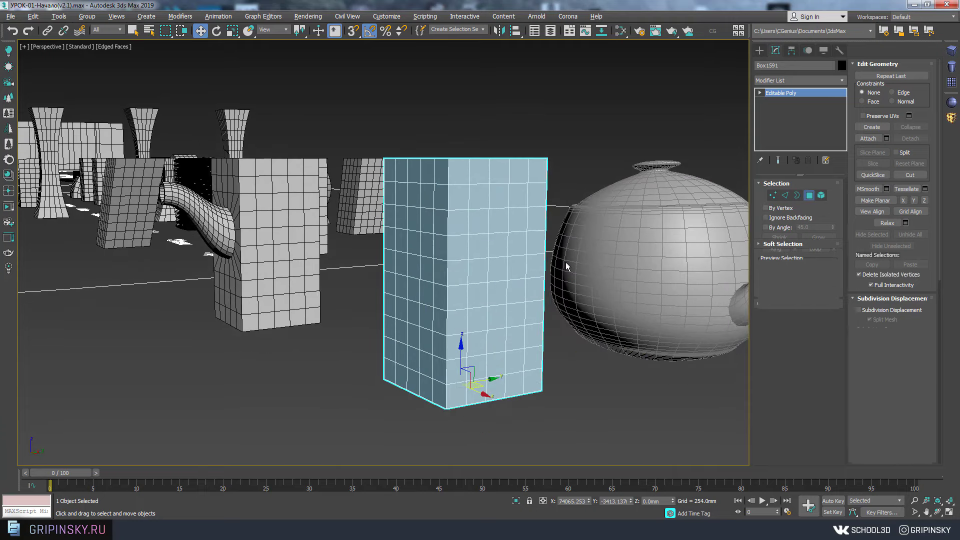
- Region-select the box's upper 125 polygons at Polygon level
{"action": "key", "text": "4"}
{"action": "mouse_move", "coordinate": [526, 248]}
{"action": "middle_mouse_down", "text": "alt"}
{"action": "mouse_move", "coordinate": [718, 92]}
{"action": "mouse_move", "coordinate": [958, 135]}
{"action": "mouse_move", "coordinate": [955, 125]}
{"action": "mouse_move", "coordinate": [956, 141]}
{"action": "middle_mouse_up", "text": "alt"}
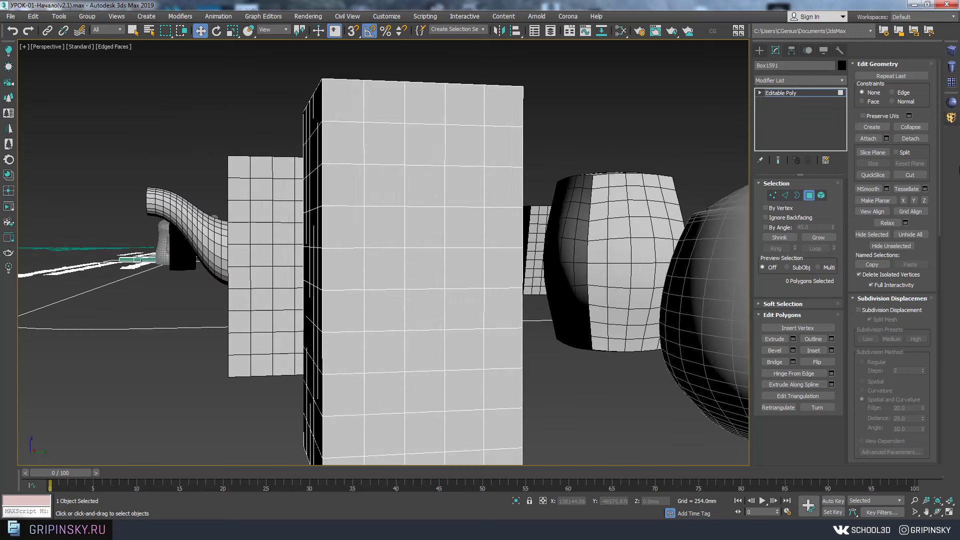
{"action": "scroll", "coordinate": [550, 220], "scroll_direction": "down", "scroll_amount": 2}
{"action": "scroll", "coordinate": [550, 220], "scroll_direction": "down", "scroll_amount": 2}
{"action": "scroll", "coordinate": [416, 158], "scroll_direction": "down", "scroll_amount": 2}
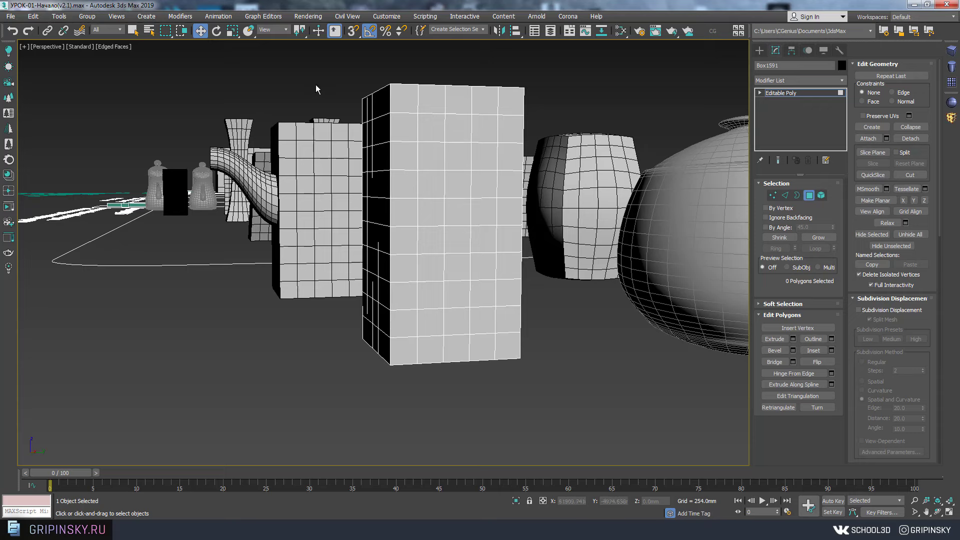
{"action": "mouse_move", "coordinate": [618, 209]}
{"action": "left_mouse_down"}
{"action": "mouse_move", "coordinate": [612, 201]}
{"action": "mouse_move", "coordinate": [584, 210]}
{"action": "left_mouse_up"}
{"action": "middle_click_drag", "start_coordinate": [584, 210], "coordinate": [515, 184], "text": "alt"}
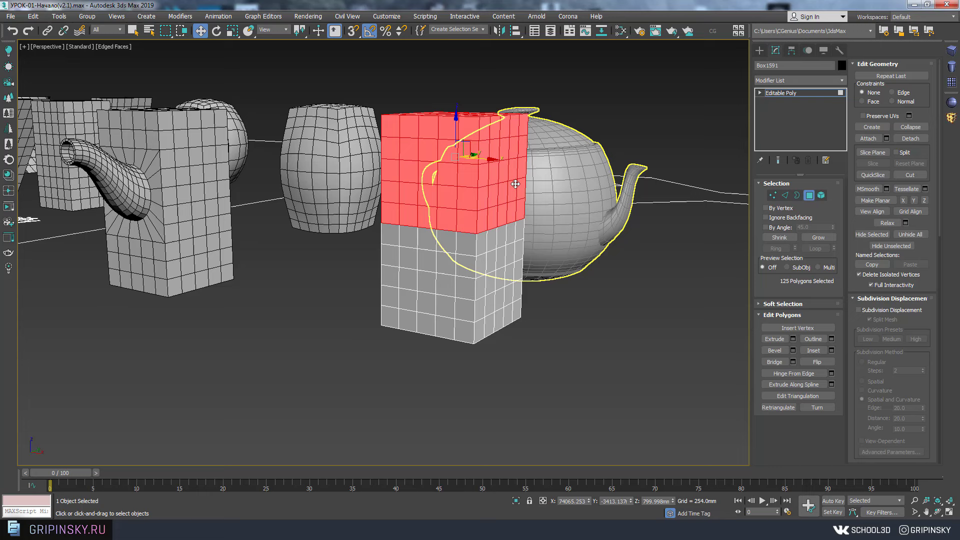
- Add Spherify to the top polygons, try 3 percent, then set Percent to 100
{"action": "left_click", "coordinate": [782, 80]}
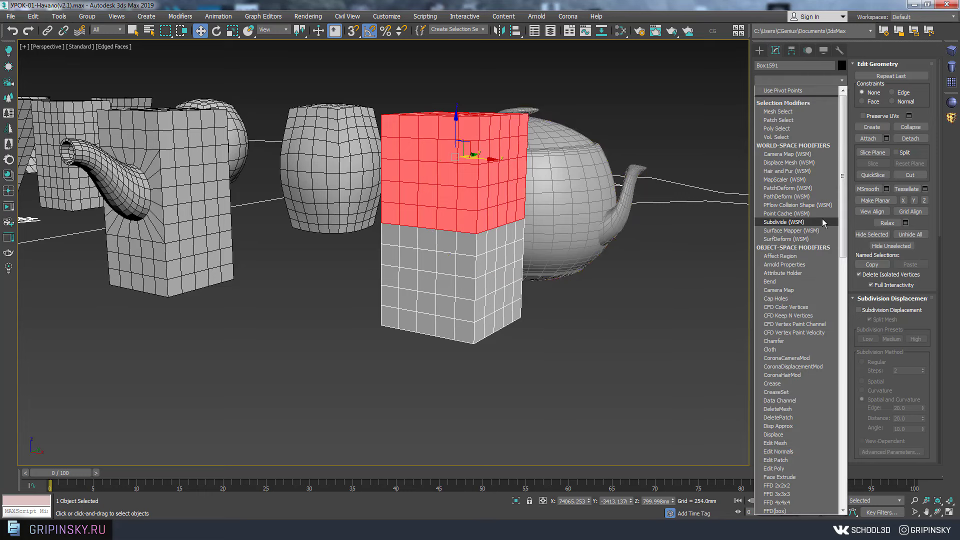
{"action": "type", "text": "sp"}
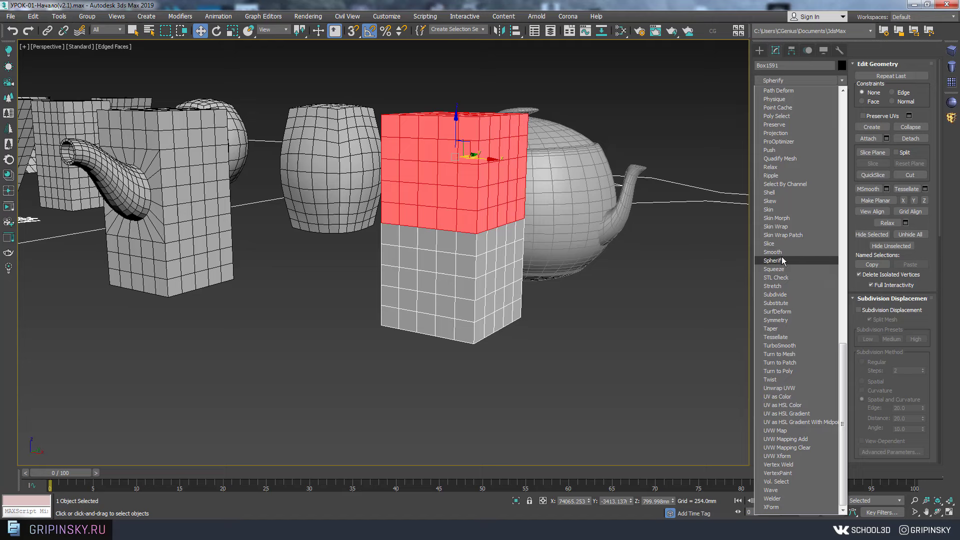
{"action": "key", "text": "Return"}
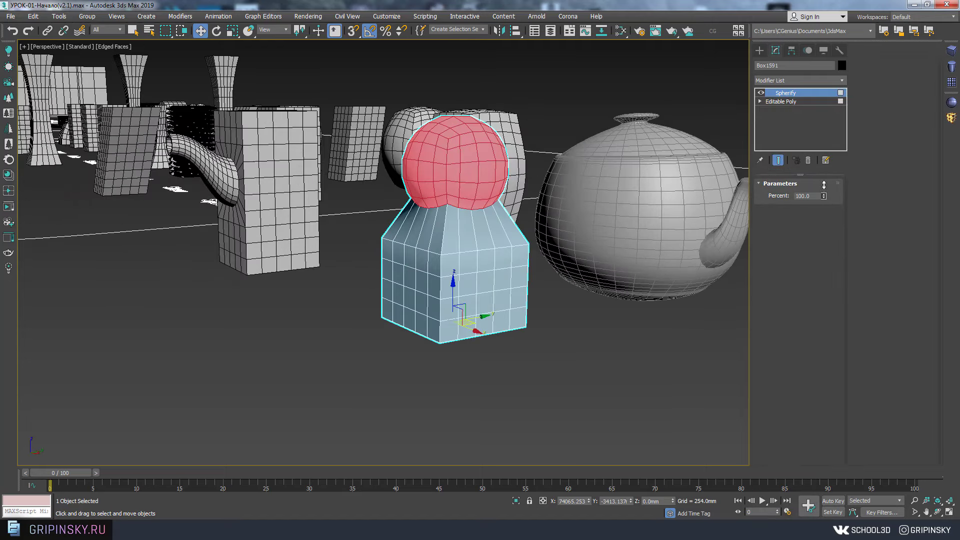
{"action": "mouse_move", "coordinate": [823, 196]}
{"action": "left_mouse_down"}
{"action": "mouse_move", "coordinate": [825, 245]}
{"action": "mouse_move", "coordinate": [796, 175]}
{"action": "left_mouse_up"}
{"action": "mouse_move", "coordinate": [256, 290]}
{"action": "middle_mouse_down", "text": "alt"}
{"action": "mouse_move", "coordinate": [464, 247]}
{"action": "mouse_move", "coordinate": [487, 183]}
{"action": "mouse_move", "coordinate": [454, 297]}
{"action": "mouse_move", "coordinate": [481, 271]}
{"action": "mouse_move", "coordinate": [438, 302]}
{"action": "mouse_move", "coordinate": [434, 277]}
{"action": "mouse_move", "coordinate": [492, 288]}
{"action": "middle_mouse_up", "text": "alt"}
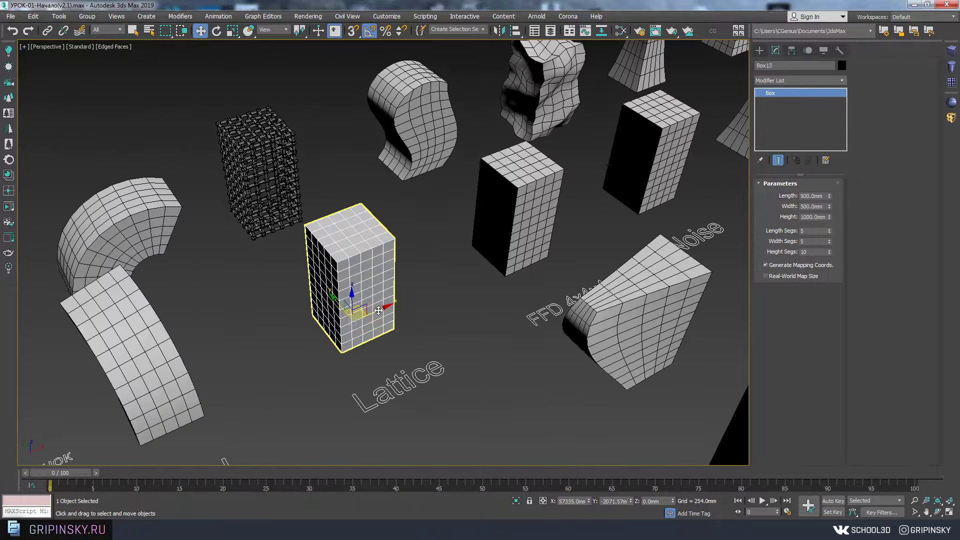
- Add a Lattice modifier to Box13 beside the Lattice label
{"action": "mouse_move", "coordinate": [380, 305]}
{"action": "middle_mouse_down", "text": "alt"}
{"action": "mouse_move", "coordinate": [414, 311]}
{"action": "mouse_move", "coordinate": [360, 303]}
{"action": "middle_mouse_up", "text": "alt"}
{"action": "scroll", "coordinate": [361, 303], "scroll_direction": "up", "scroll_amount": 5}
{"action": "scroll", "coordinate": [430, 345], "scroll_direction": "down", "scroll_amount": 5}
{"action": "scroll", "coordinate": [431, 345], "scroll_direction": "down", "scroll_amount": 2}
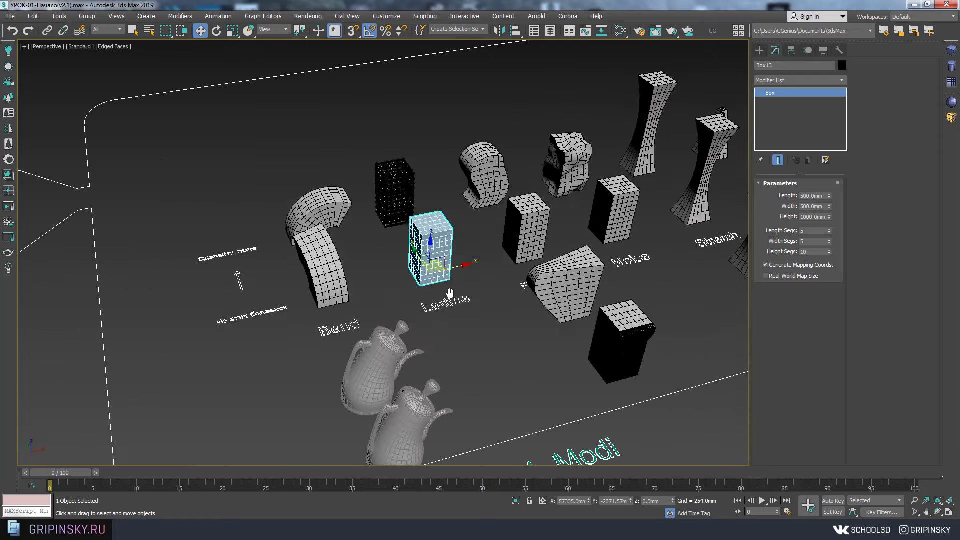
{"action": "scroll", "coordinate": [443, 273], "scroll_direction": "up", "scroll_amount": 6}
{"action": "scroll", "coordinate": [443, 273], "scroll_direction": "down", "scroll_amount": 3}
{"action": "scroll", "coordinate": [450, 275], "scroll_direction": "down", "scroll_amount": 2}
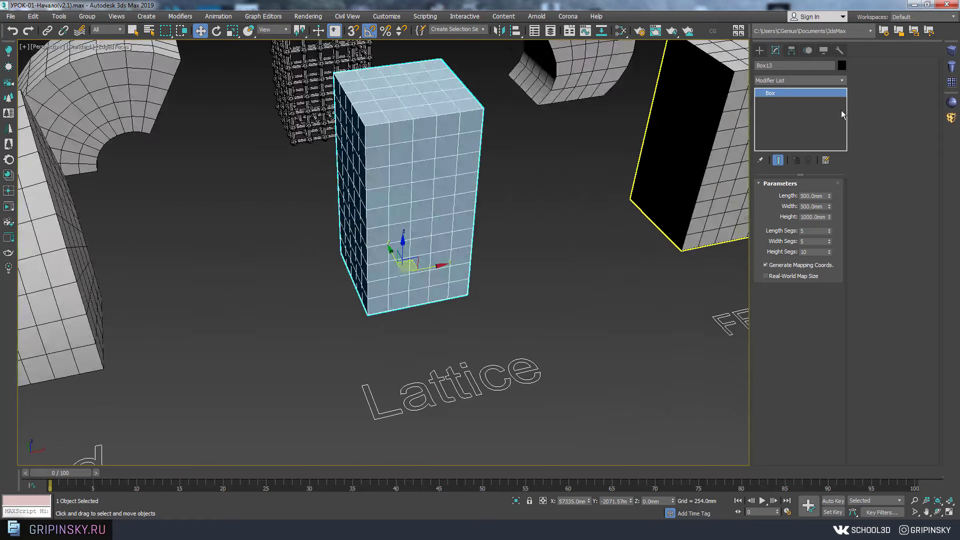
{"action": "left_click", "coordinate": [782, 81]}
{"action": "type", "text": "latt"}
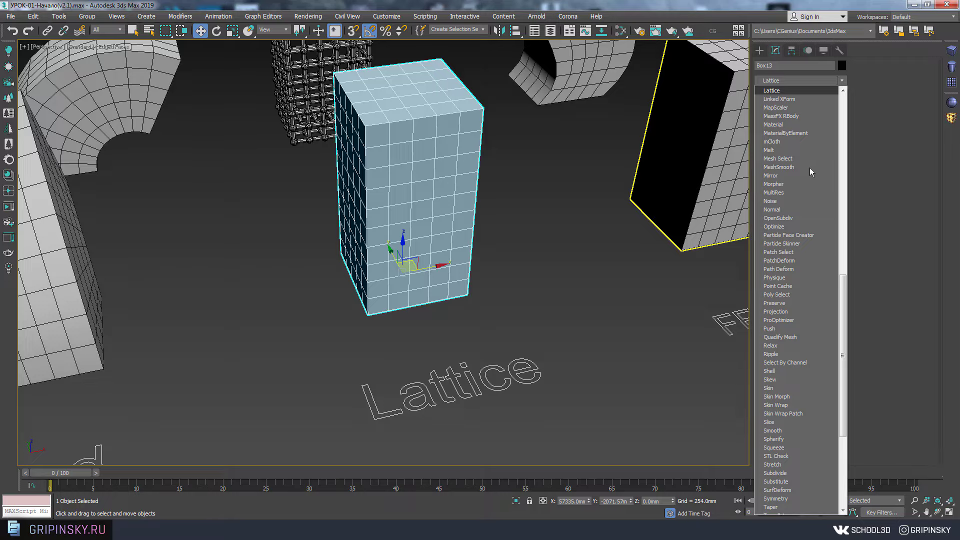
{"action": "left_click", "coordinate": [782, 91]}
{"action": "mouse_move", "coordinate": [650, 164]}
{"action": "middle_mouse_down", "text": "alt"}
{"action": "mouse_move", "coordinate": [589, 170]}
{"action": "mouse_move", "coordinate": [540, 95]}
{"action": "middle_mouse_up", "text": "alt"}
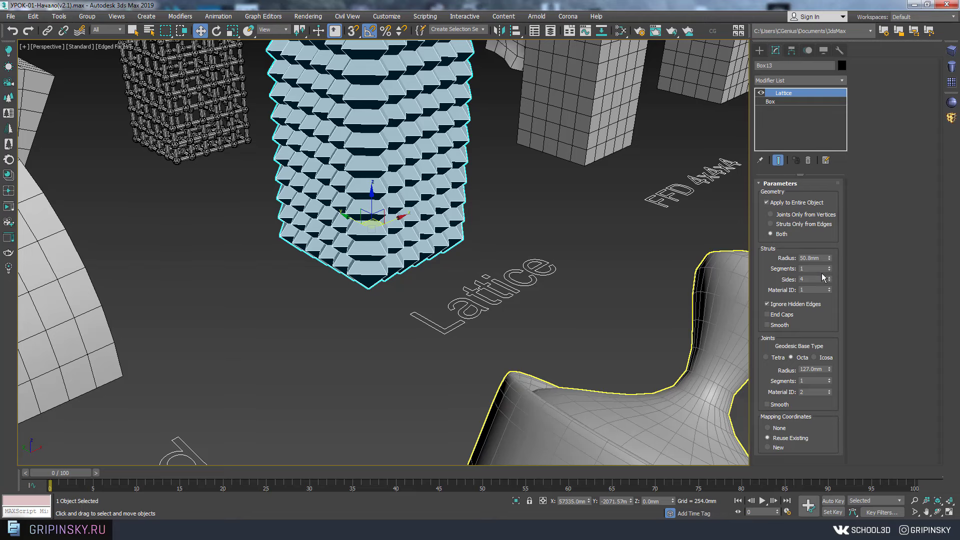
- Zero the Lattice Joints Radius so the box shows no joints
{"action": "middle_click_drag", "start_coordinate": [481, 163], "coordinate": [383, 217], "text": "alt"}
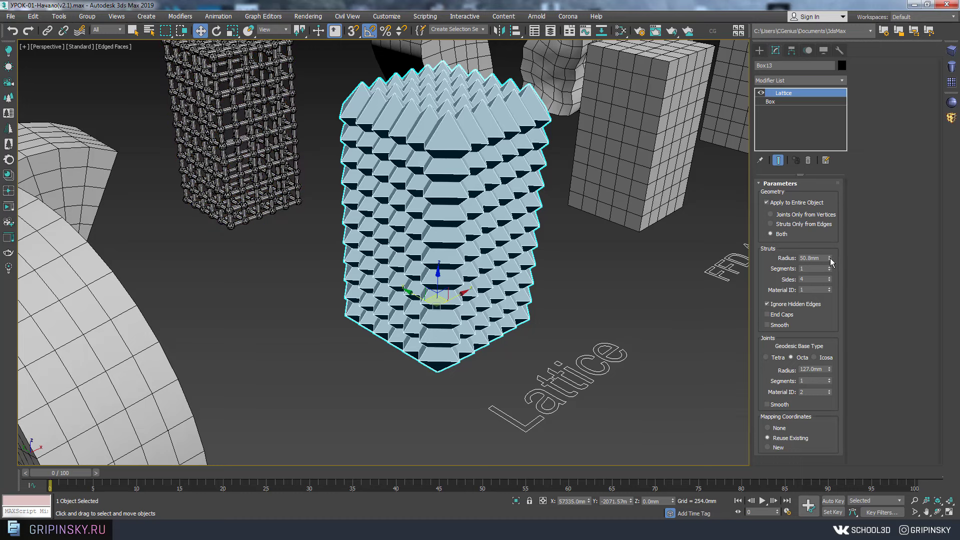
{"action": "right_click", "coordinate": [829, 369]}
{"action": "mouse_move", "coordinate": [417, 274]}
{"action": "middle_mouse_down", "text": "alt"}
{"action": "mouse_move", "coordinate": [467, 259]}
{"action": "mouse_move", "coordinate": [576, 285]}
{"action": "middle_mouse_up", "text": "alt"}
{"action": "scroll", "coordinate": [576, 284], "scroll_direction": "up", "scroll_amount": 4}
{"action": "scroll", "coordinate": [549, 263], "scroll_direction": "up", "scroll_amount": 1}
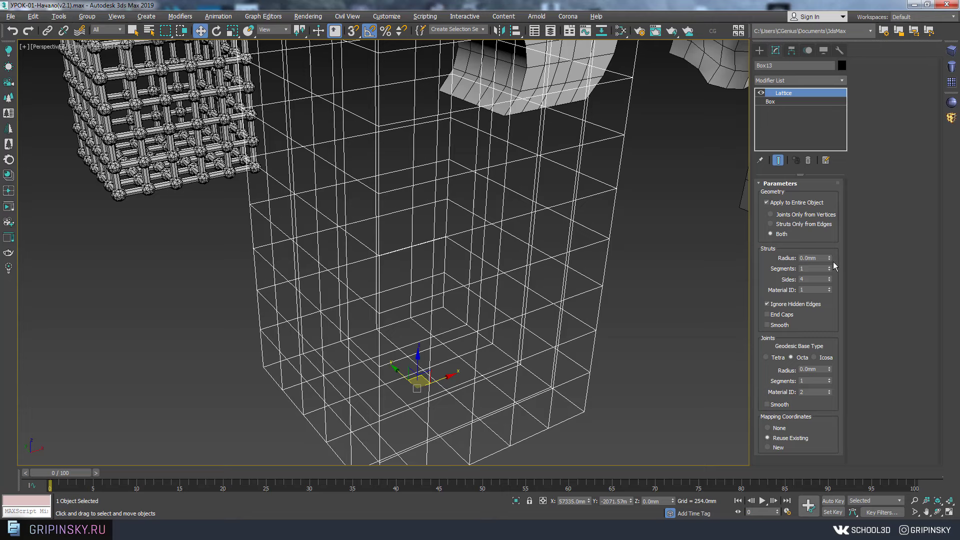
- Set the Lattice struts to 6.35mm radius, 1 segment and 11 sides
{"action": "left_click_drag", "start_coordinate": [829, 255], "coordinate": [826, 253]}
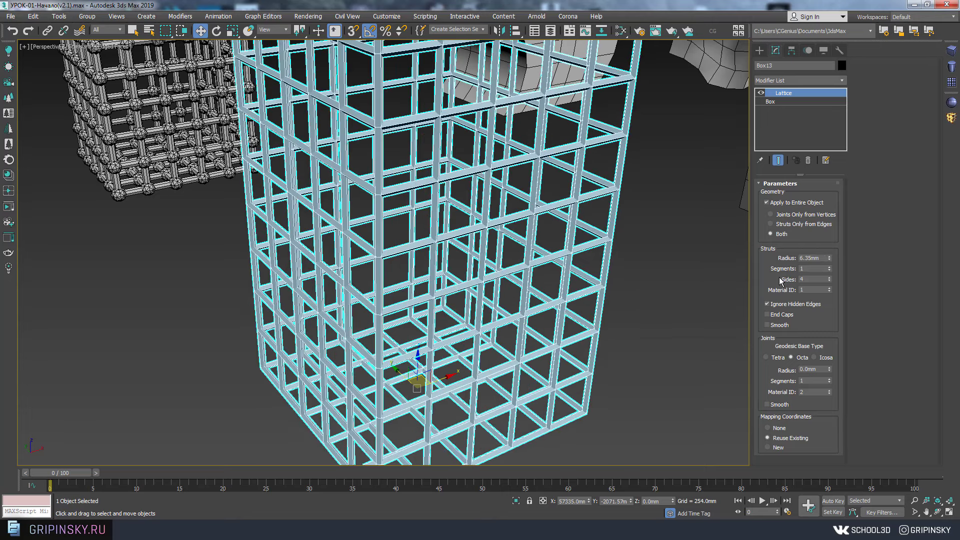
{"action": "left_click_drag", "start_coordinate": [828, 269], "coordinate": [828, 261]}
{"action": "left_click_drag", "start_coordinate": [828, 279], "coordinate": [829, 277]}
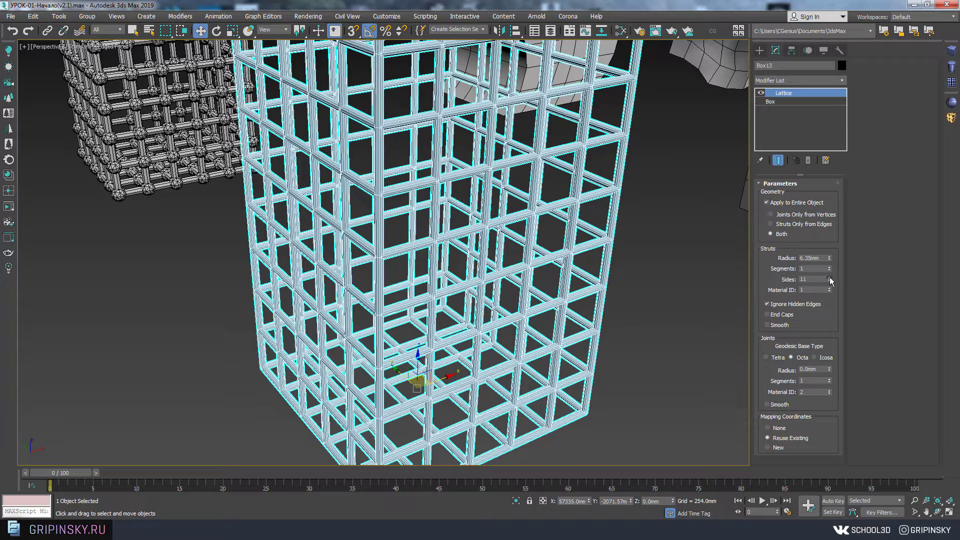
{"action": "middle_click_drag", "start_coordinate": [518, 228], "coordinate": [544, 229], "text": "alt"}
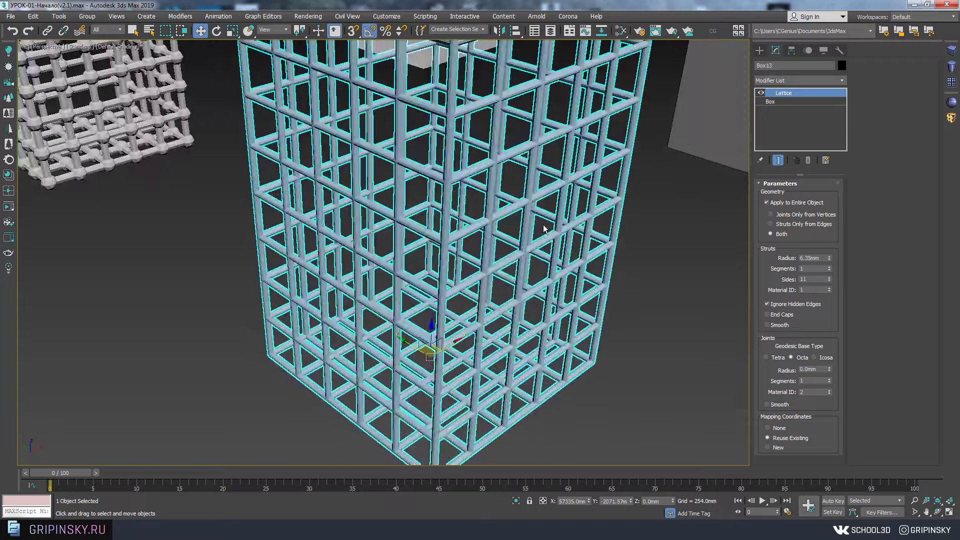
{"action": "scroll", "coordinate": [526, 194], "scroll_direction": "down", "scroll_amount": 5}
{"action": "mouse_move", "coordinate": [526, 194]}
{"action": "middle_mouse_down", "text": "alt"}
{"action": "mouse_move", "coordinate": [540, 207]}
{"action": "mouse_move", "coordinate": [472, 231]}
{"action": "middle_mouse_up", "text": "alt"}
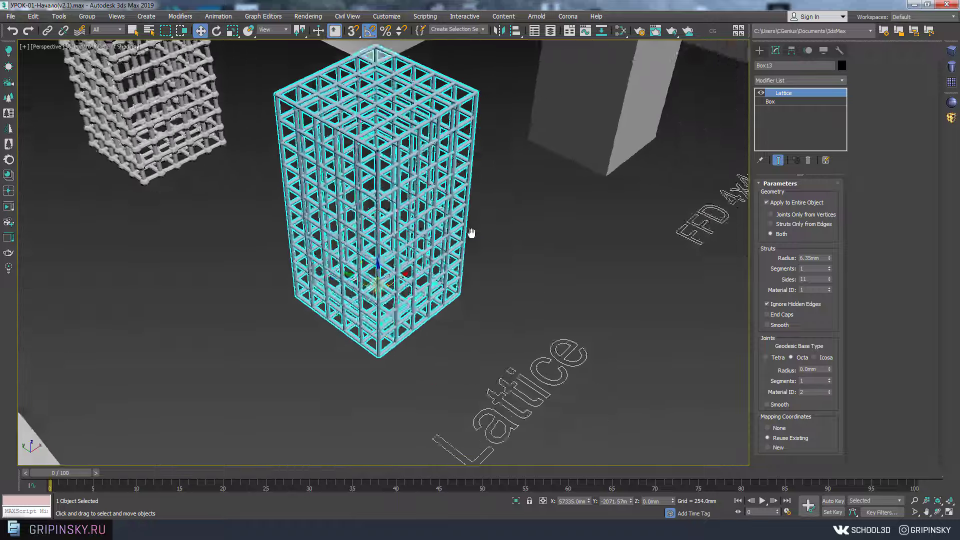
{"action": "scroll", "coordinate": [543, 240], "scroll_direction": "up", "scroll_amount": 3}
{"action": "scroll", "coordinate": [543, 240], "scroll_direction": "down", "scroll_amount": 3}
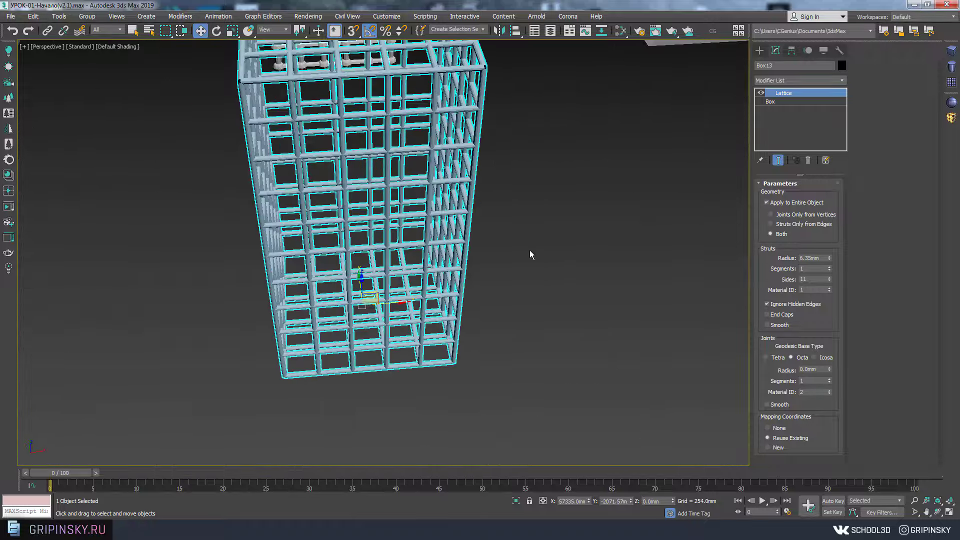
{"action": "scroll", "coordinate": [512, 274], "scroll_direction": "down", "scroll_amount": 4}
{"action": "scroll", "coordinate": [504, 216], "scroll_direction": "up", "scroll_amount": 4}
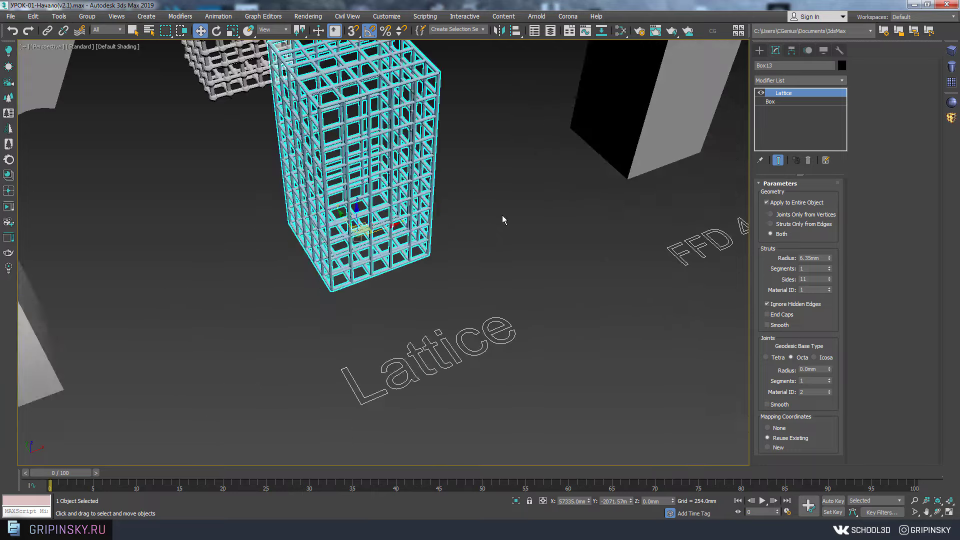
- Select the FFD-deformed teapot and add a Lattice modifier to it
{"action": "middle_click_drag", "start_coordinate": [490, 225], "coordinate": [450, 172]}
{"action": "scroll", "coordinate": [500, 250], "scroll_direction": "down", "scroll_amount": 3}
{"action": "left_click", "coordinate": [573, 342]}
{"action": "left_click", "coordinate": [470, 288]}
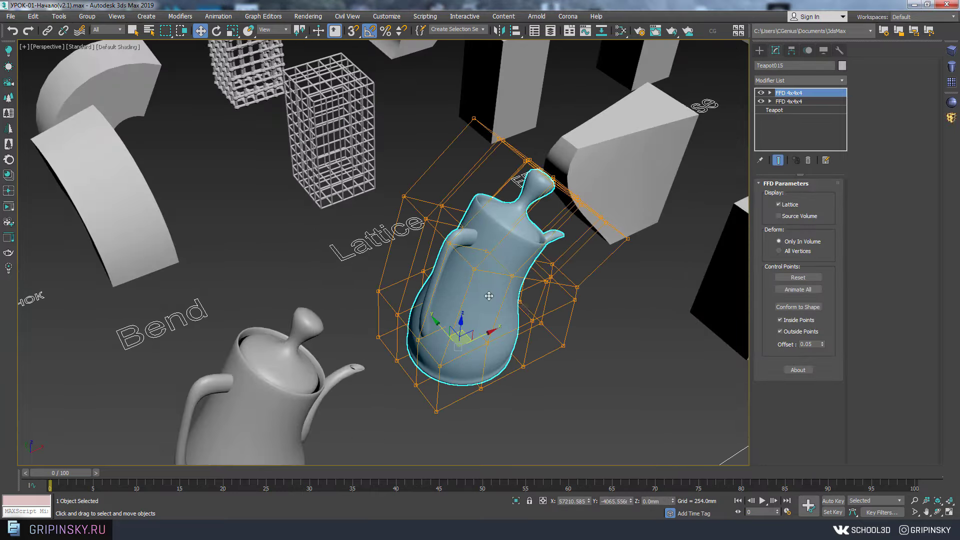
{"action": "middle_click_drag", "start_coordinate": [490, 296], "coordinate": [553, 286], "text": "alt"}
{"action": "left_click", "coordinate": [780, 80]}
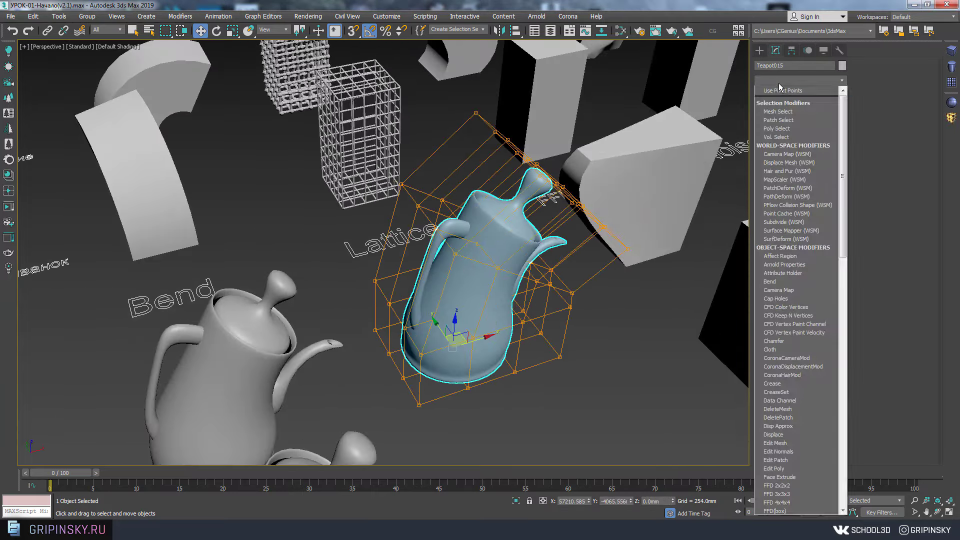
{"action": "type", "text": "lat"}
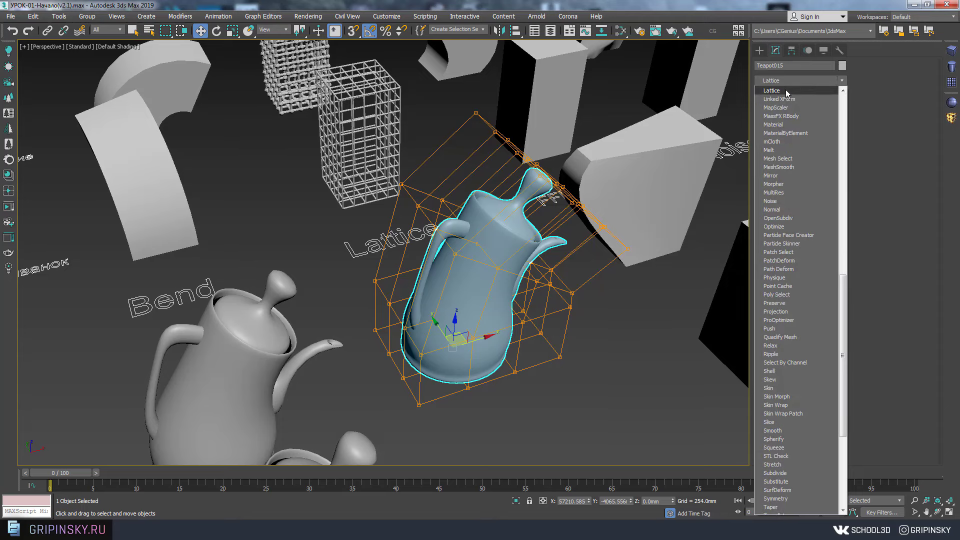
{"action": "left_click", "coordinate": [786, 94]}
- Zero the teapot lattice's joint radius and set its struts to 3.81mm
{"action": "middle_click_drag", "start_coordinate": [500, 250], "coordinate": [546, 252], "text": "alt"}
{"action": "scroll", "coordinate": [545, 252], "scroll_direction": "up", "scroll_amount": 3}
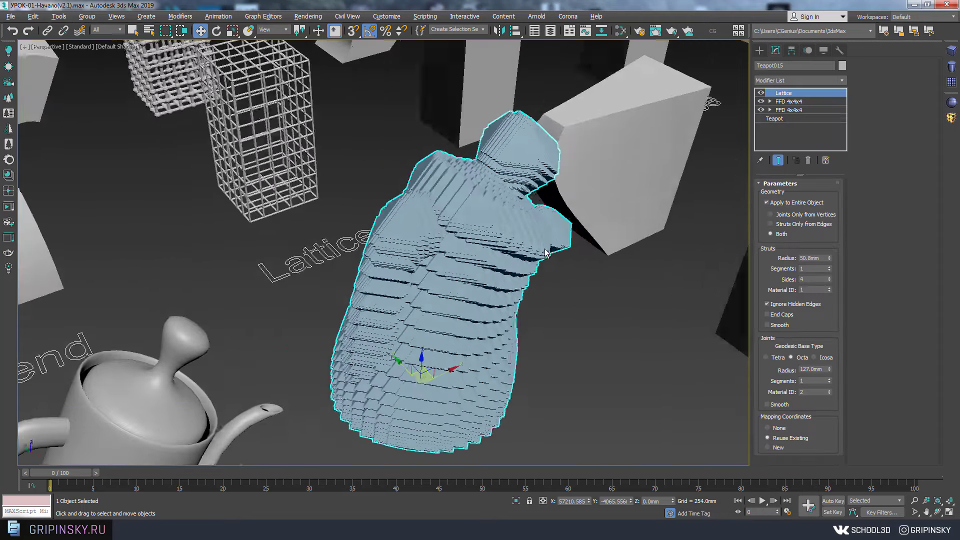
{"action": "key", "text": "F4"}
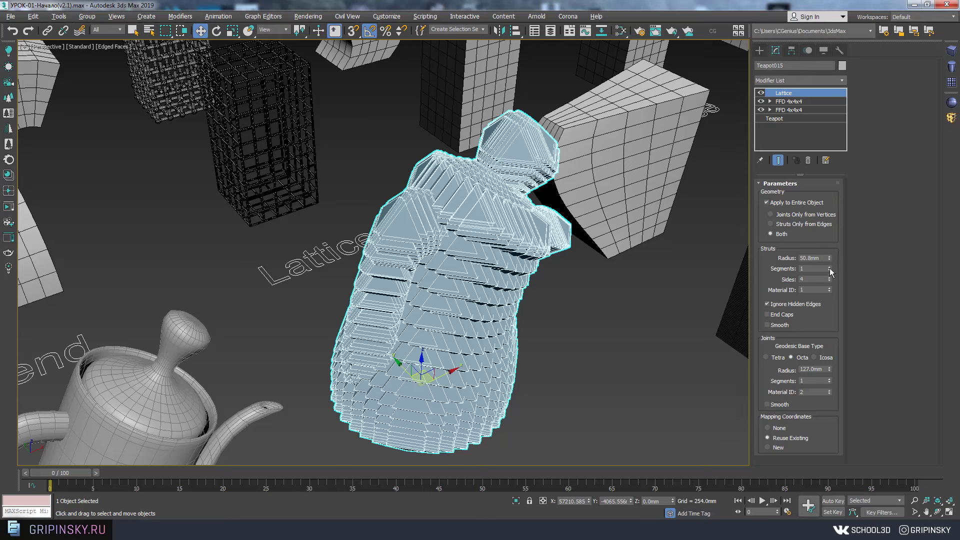
{"action": "right_click", "coordinate": [830, 369]}
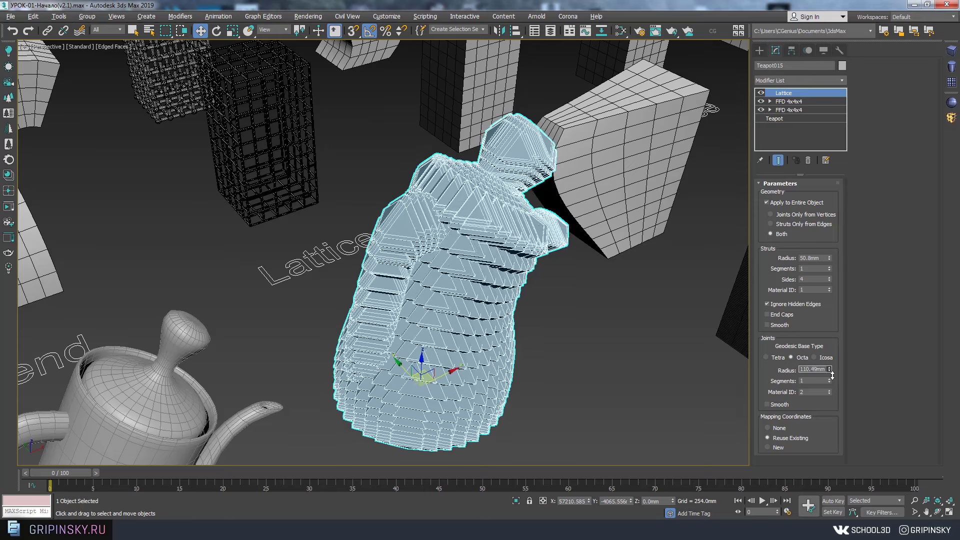
{"action": "left_click_drag", "start_coordinate": [829, 258], "coordinate": [834, 279]}
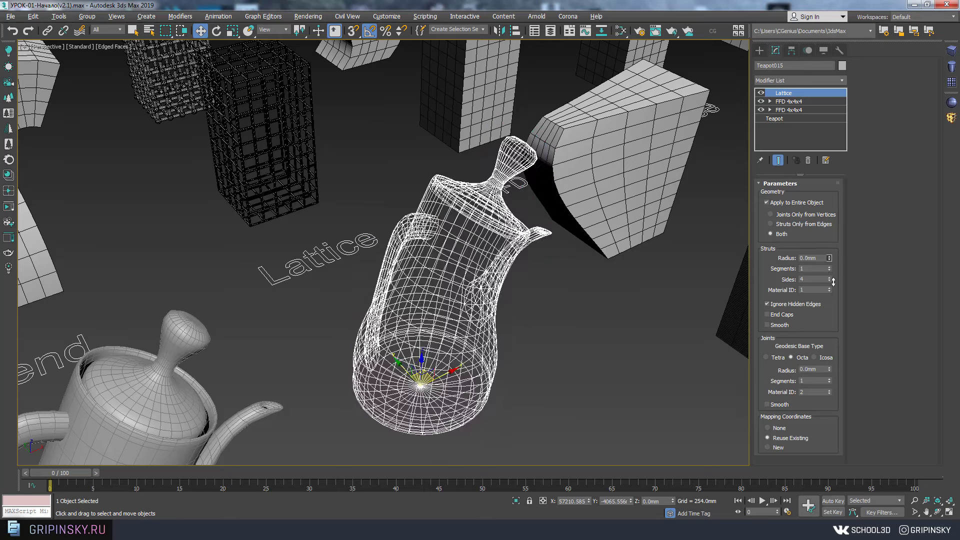
{"action": "mouse_move", "coordinate": [541, 301]}
{"action": "middle_mouse_down", "text": "alt"}
{"action": "mouse_move", "coordinate": [500, 256]}
{"action": "mouse_move", "coordinate": [579, 186]}
{"action": "middle_mouse_up", "text": "alt"}
{"action": "key", "text": "F4"}
{"action": "middle_click_drag", "start_coordinate": [546, 214], "coordinate": [555, 260], "text": "alt"}
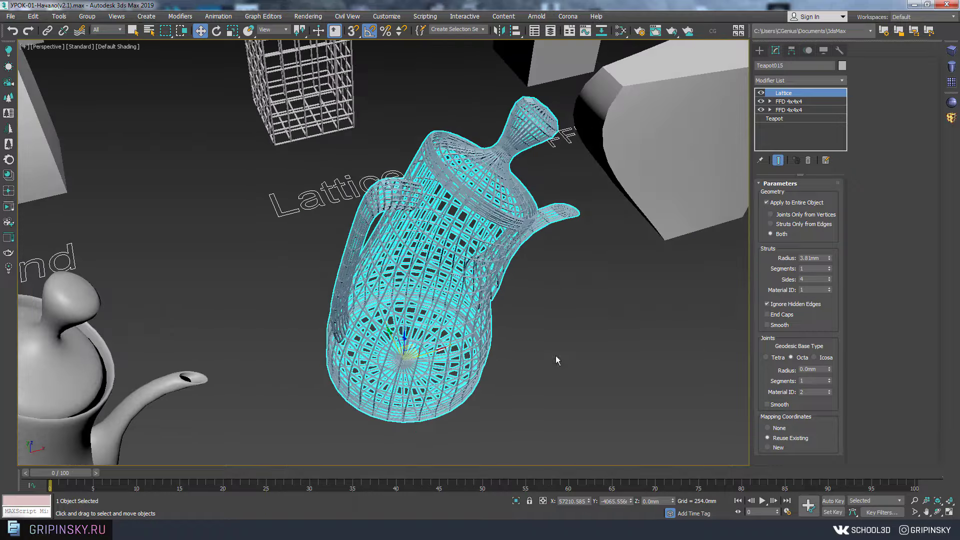
{"action": "middle_click_drag", "start_coordinate": [556, 356], "coordinate": [906, 327], "text": "alt"}
{"action": "mouse_move", "coordinate": [650, 300]}
{"action": "middle_mouse_down", "text": "alt"}
{"action": "mouse_move", "coordinate": [525, 257]}
{"action": "mouse_move", "coordinate": [705, 229]}
{"action": "middle_mouse_up", "text": "alt"}
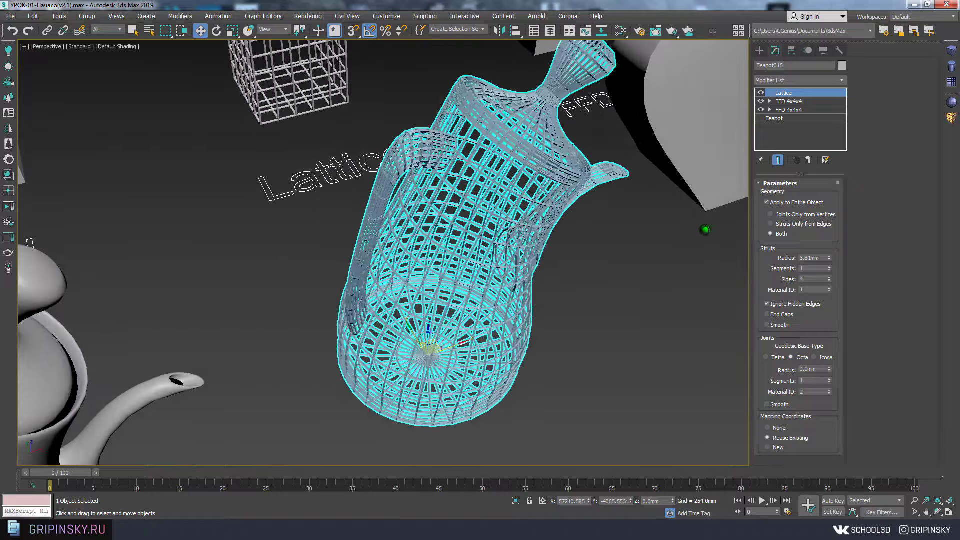
- Zero the teapot's strut radius and make its joints 7.62mm spheres
{"action": "right_click", "coordinate": [831, 257]}
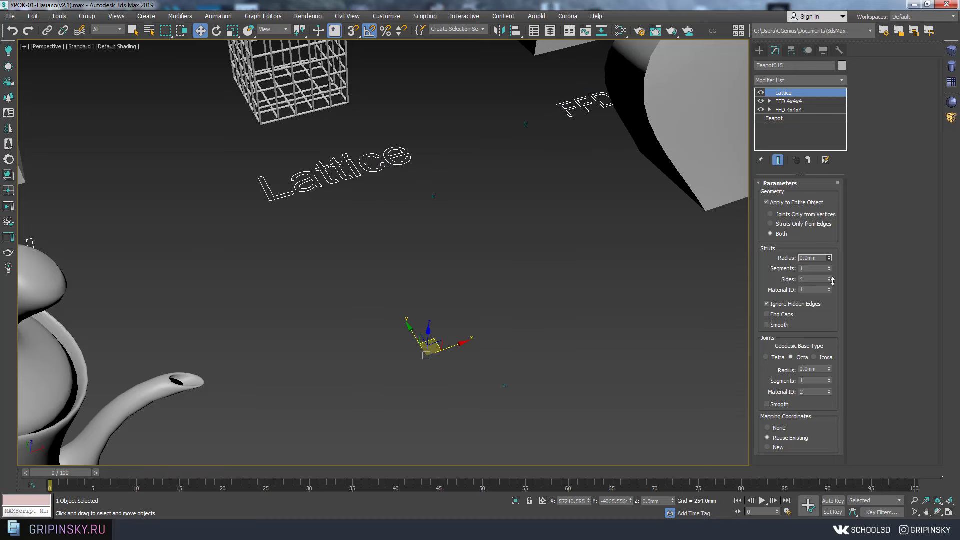
{"action": "middle_click_drag", "start_coordinate": [601, 292], "coordinate": [630, 270], "text": "alt"}
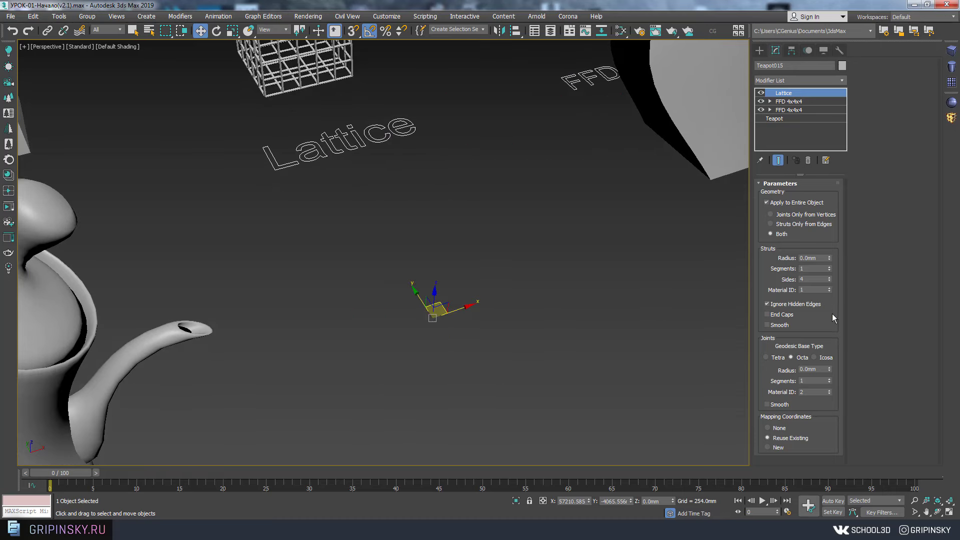
{"action": "left_click_drag", "start_coordinate": [830, 367], "coordinate": [830, 358]}
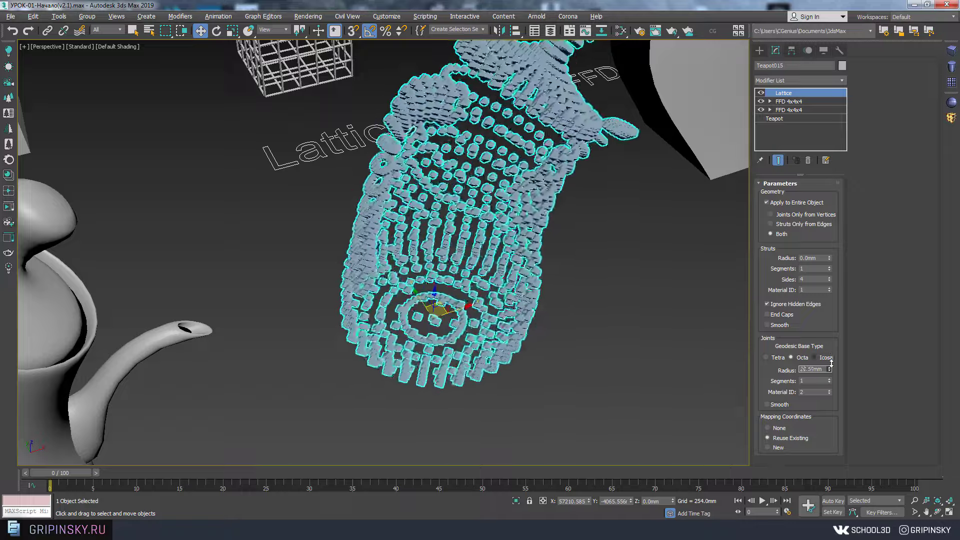
{"action": "left_click_drag", "start_coordinate": [830, 357], "coordinate": [830, 364]}
{"action": "mouse_move", "coordinate": [534, 240]}
{"action": "middle_mouse_down", "text": "alt"}
{"action": "mouse_move", "coordinate": [505, 243]}
{"action": "mouse_move", "coordinate": [525, 227]}
{"action": "middle_mouse_up", "text": "alt"}
{"action": "scroll", "coordinate": [505, 244], "scroll_direction": "up", "scroll_amount": 5}
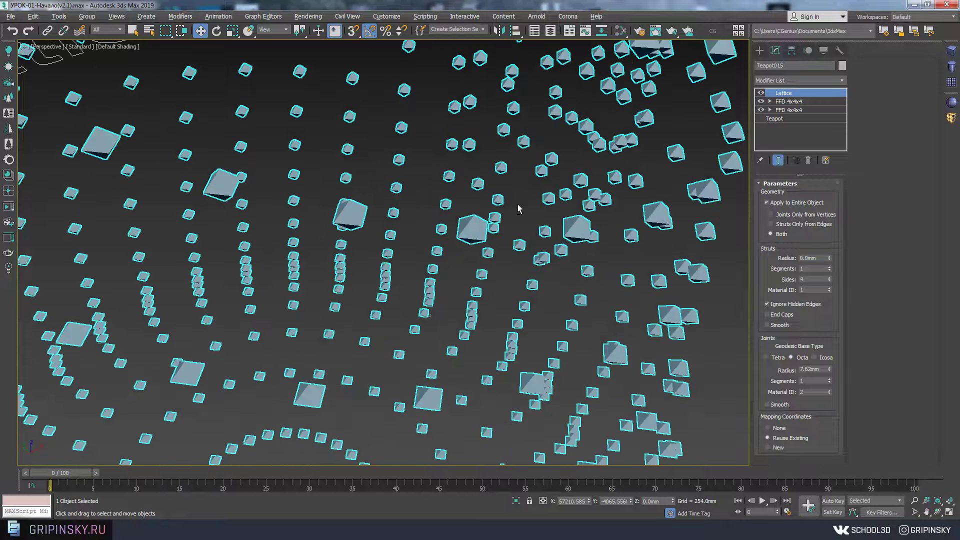
- Raise the joint segments to 6 and turn on Smooth
{"action": "middle_click_drag", "start_coordinate": [702, 367], "coordinate": [690, 367], "text": "alt"}
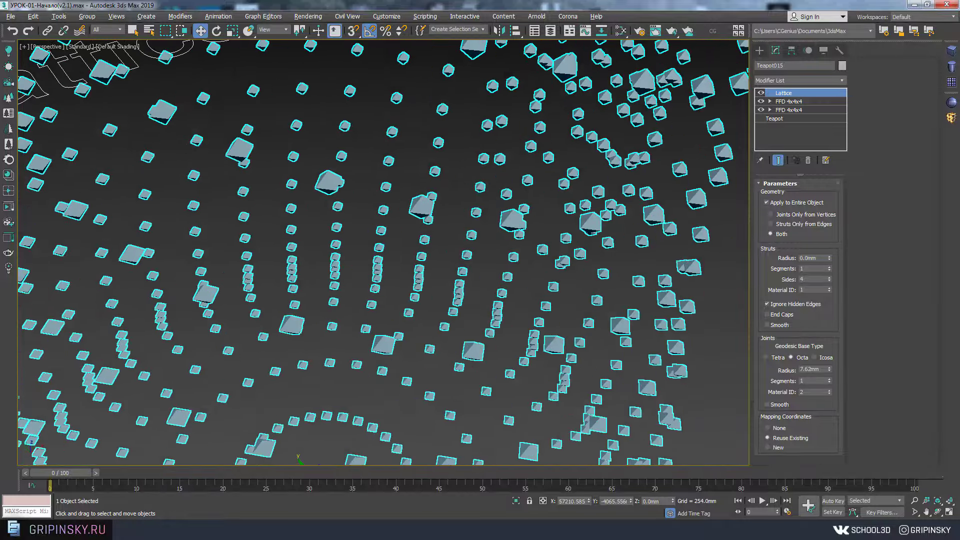
{"action": "left_click", "coordinate": [829, 380]}
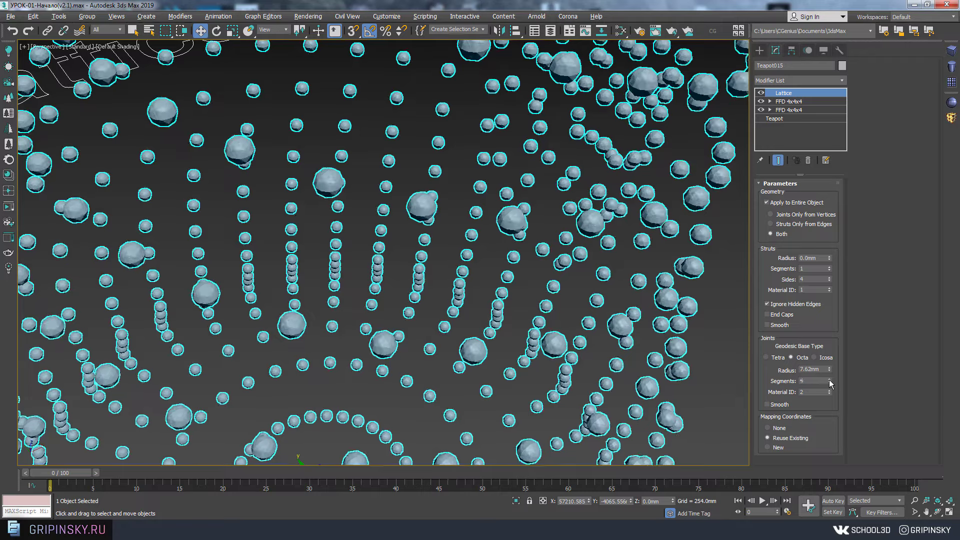
{"action": "left_click", "coordinate": [830, 381]}
{"action": "left_click", "coordinate": [778, 404]}
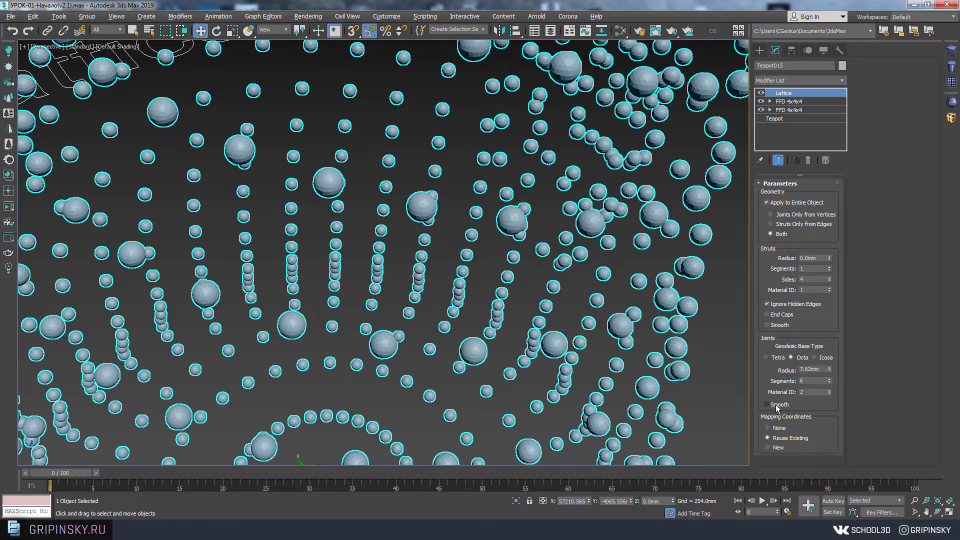
{"action": "scroll", "coordinate": [683, 284], "scroll_direction": "down", "scroll_amount": 5}
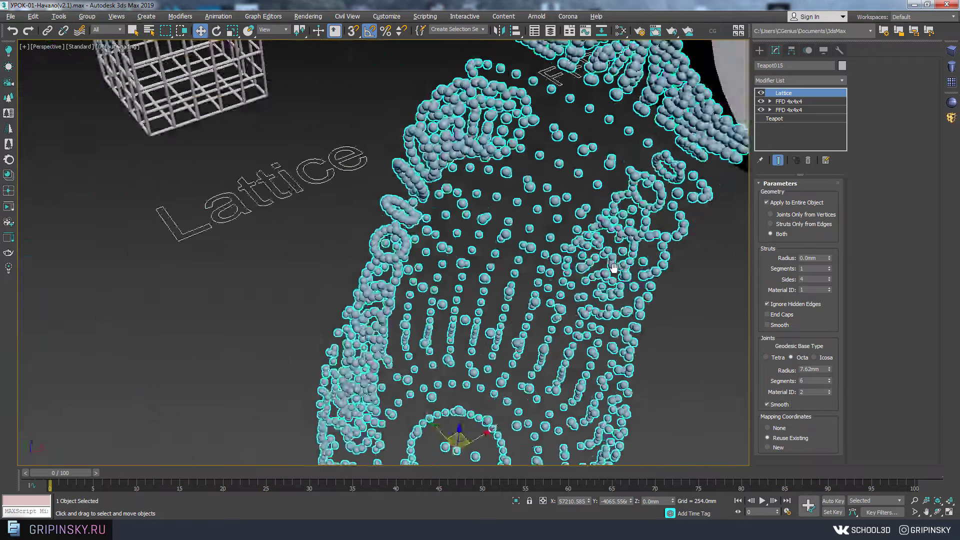
{"action": "mouse_move", "coordinate": [683, 284]}
{"action": "middle_mouse_down", "text": "alt"}
{"action": "mouse_move", "coordinate": [584, 227]}
{"action": "mouse_move", "coordinate": [505, 264]}
{"action": "mouse_move", "coordinate": [449, 325]}
{"action": "mouse_move", "coordinate": [402, 431]}
{"action": "middle_mouse_up", "text": "alt"}
{"action": "scroll", "coordinate": [584, 228], "scroll_direction": "up", "scroll_amount": 4}
{"action": "scroll", "coordinate": [583, 228], "scroll_direction": "down", "scroll_amount": 5}
{"action": "middle_click_drag", "start_coordinate": [442, 351], "coordinate": [506, 307]}
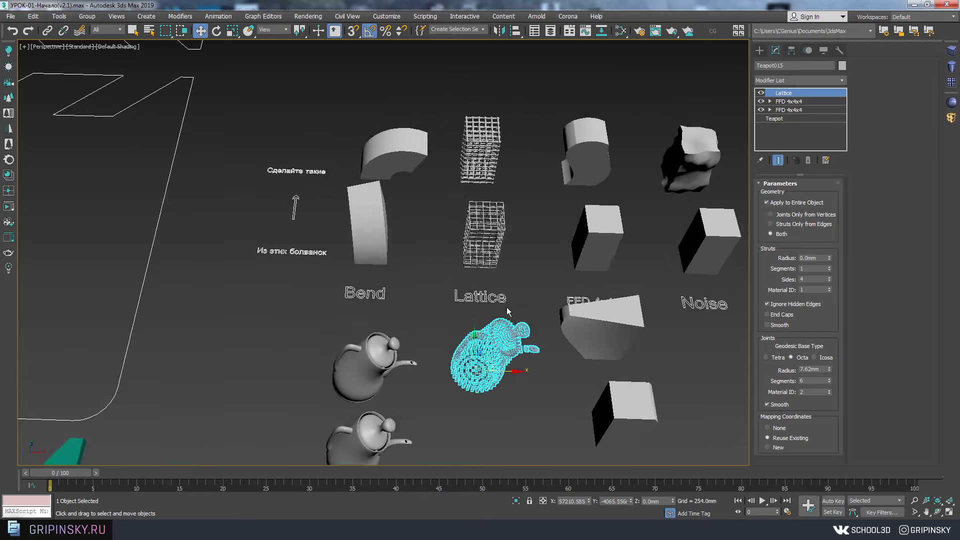
{"action": "scroll", "coordinate": [506, 307], "scroll_direction": "up", "scroll_amount": 5}
{"action": "scroll", "coordinate": [507, 274], "scroll_direction": "up", "scroll_amount": 3}
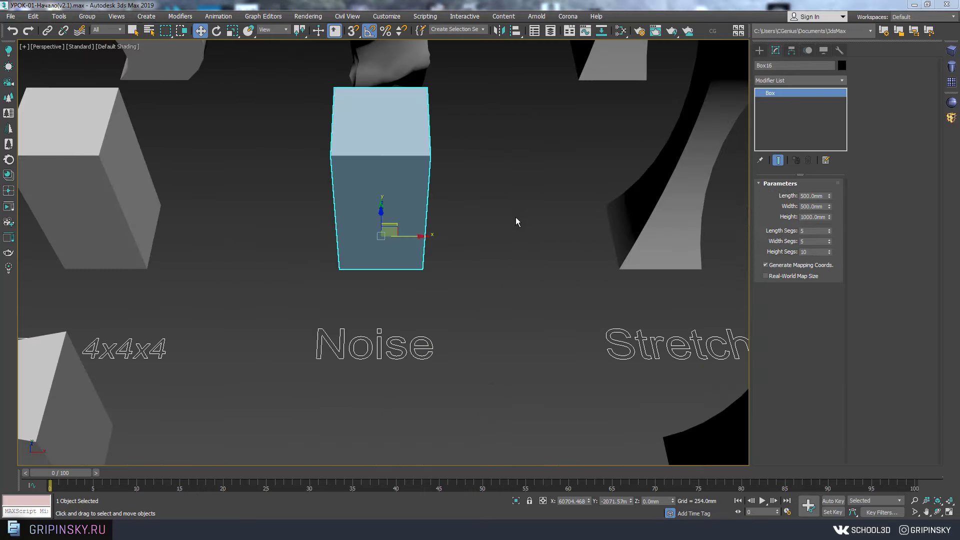
- Clone the box beside the Noise label with edged faces shown
{"action": "middle_click_drag", "start_coordinate": [514, 217], "coordinate": [527, 216], "text": "alt"}
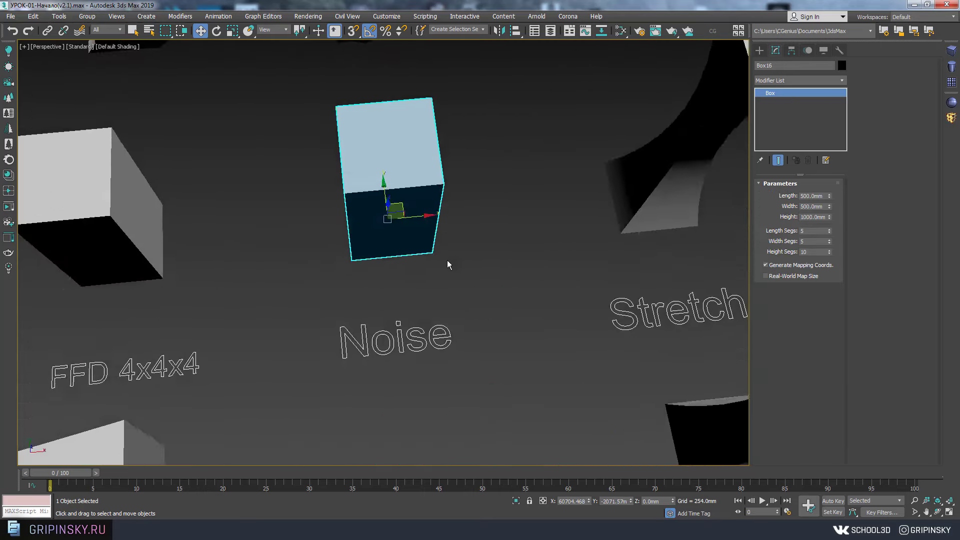
{"action": "middle_click_drag", "start_coordinate": [447, 260], "coordinate": [442, 224], "text": "alt"}
{"action": "key", "text": "F4"}
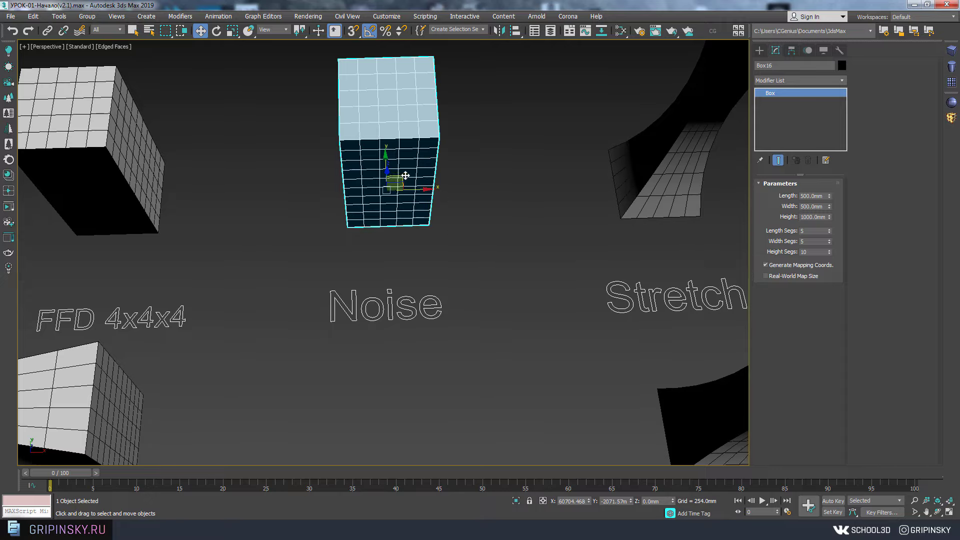
{"action": "left_click_drag", "start_coordinate": [405, 175], "coordinate": [450, 382], "text": "shift"}
{"action": "left_click", "coordinate": [500, 307]}
{"action": "scroll", "coordinate": [508, 308], "scroll_direction": "up", "scroll_amount": 5}
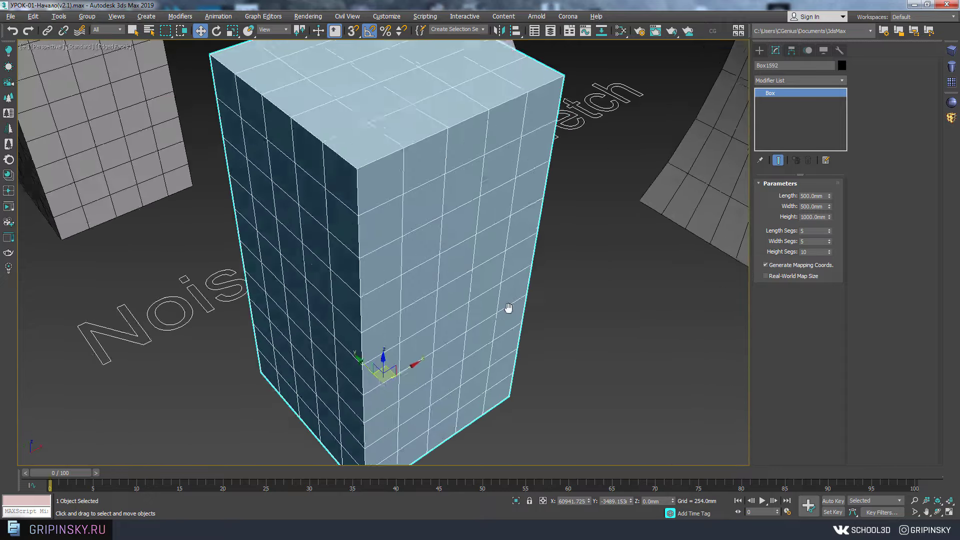
{"action": "scroll", "coordinate": [509, 307], "scroll_direction": "down", "scroll_amount": 3}
{"action": "scroll", "coordinate": [508, 308], "scroll_direction": "down", "scroll_amount": 3}
- Add a Noise modifier to the copied box
{"action": "left_click", "coordinate": [788, 80]}
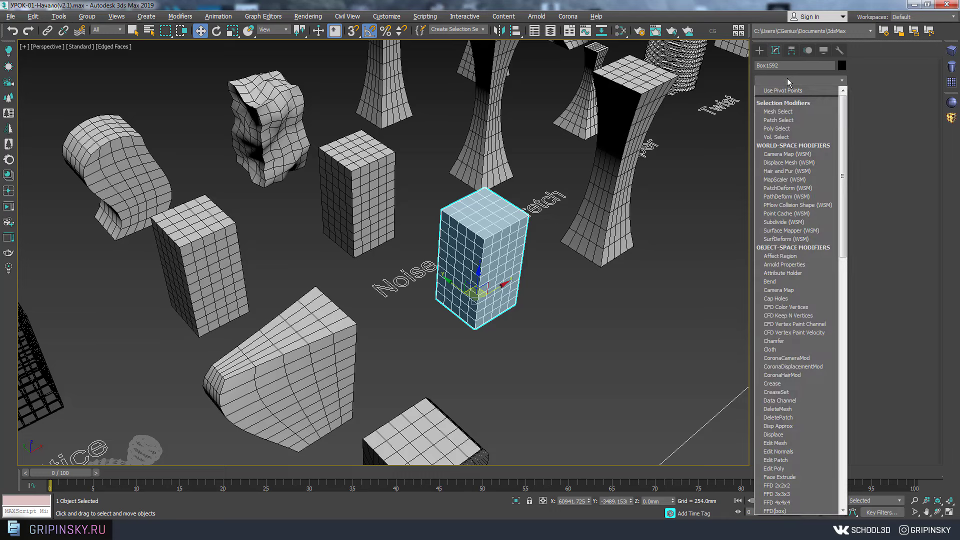
{"action": "type", "text": "n"}
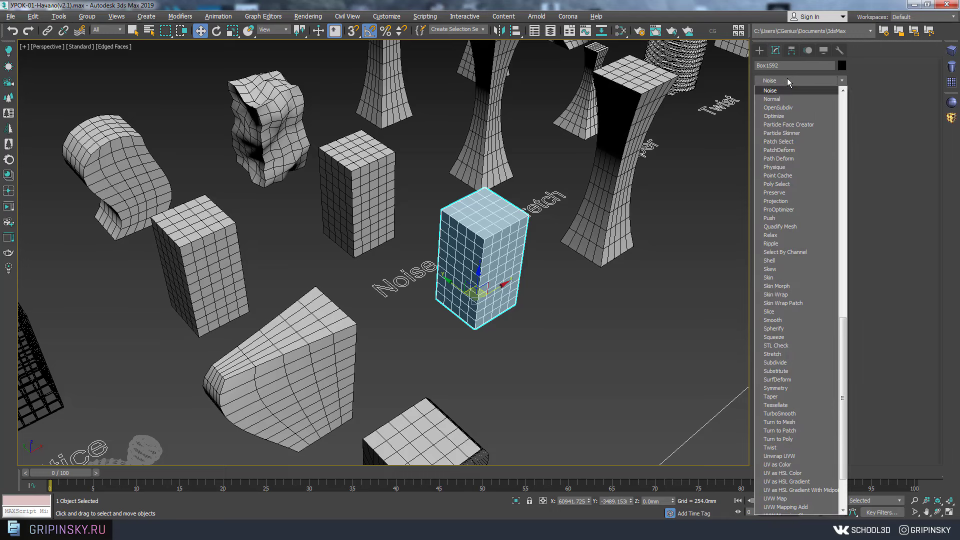
{"action": "left_click", "coordinate": [763, 95]}
{"action": "scroll", "coordinate": [545, 226], "scroll_direction": "up", "scroll_amount": 2}
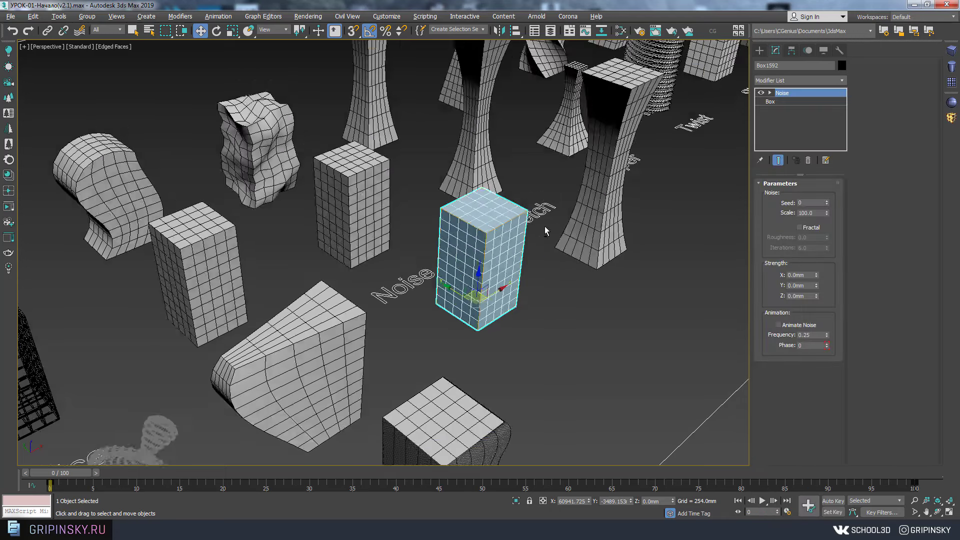
{"action": "scroll", "coordinate": [544, 226], "scroll_direction": "up", "scroll_amount": 3}
{"action": "scroll", "coordinate": [544, 226], "scroll_direction": "up", "scroll_amount": 2}
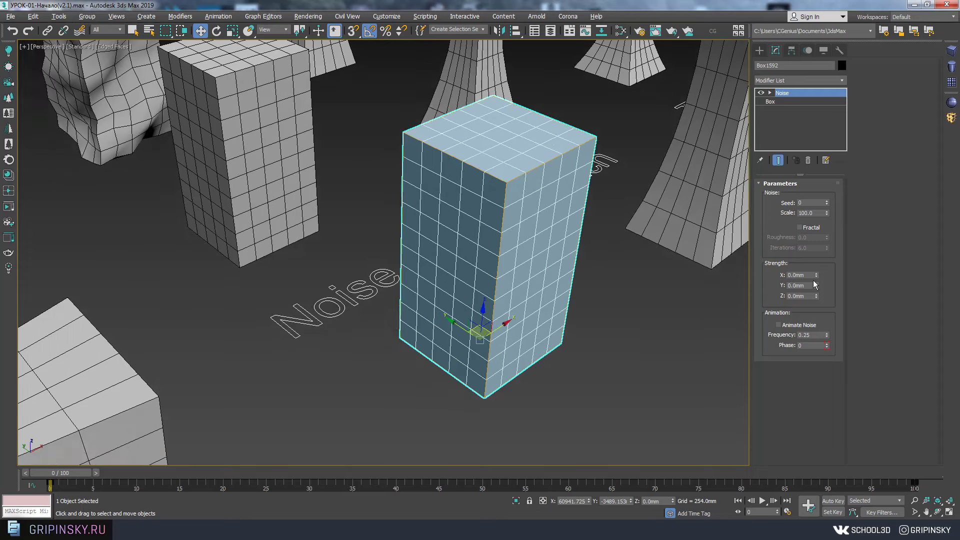
{"action": "mouse_move", "coordinate": [527, 231]}
{"action": "middle_mouse_down", "text": "alt"}
{"action": "mouse_move", "coordinate": [442, 266]}
{"action": "mouse_move", "coordinate": [458, 294]}
{"action": "middle_mouse_up", "text": "alt"}
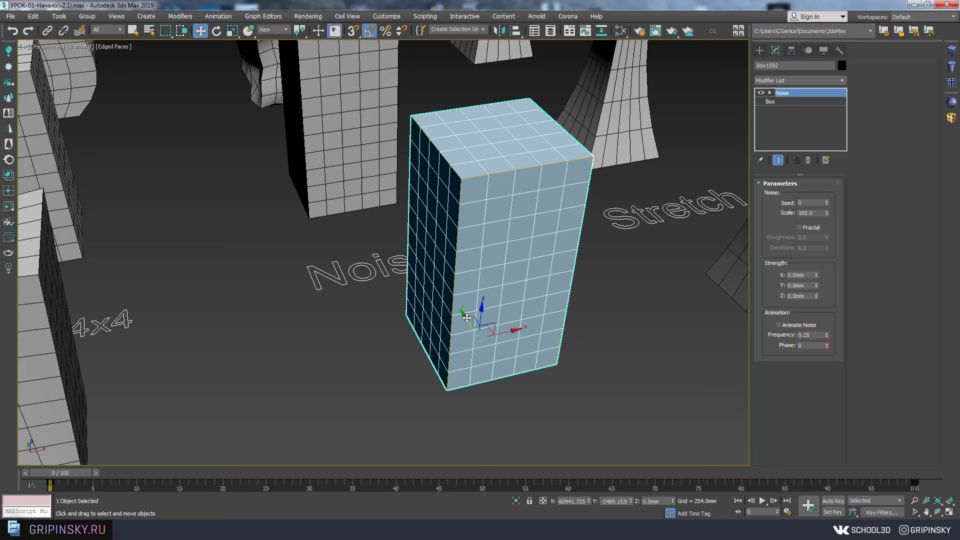
- Set Noise strengths to 17.78, 14.224 and 16.256mm with scale 2.8
{"action": "left_click_drag", "start_coordinate": [816, 275], "coordinate": [816, 263]}
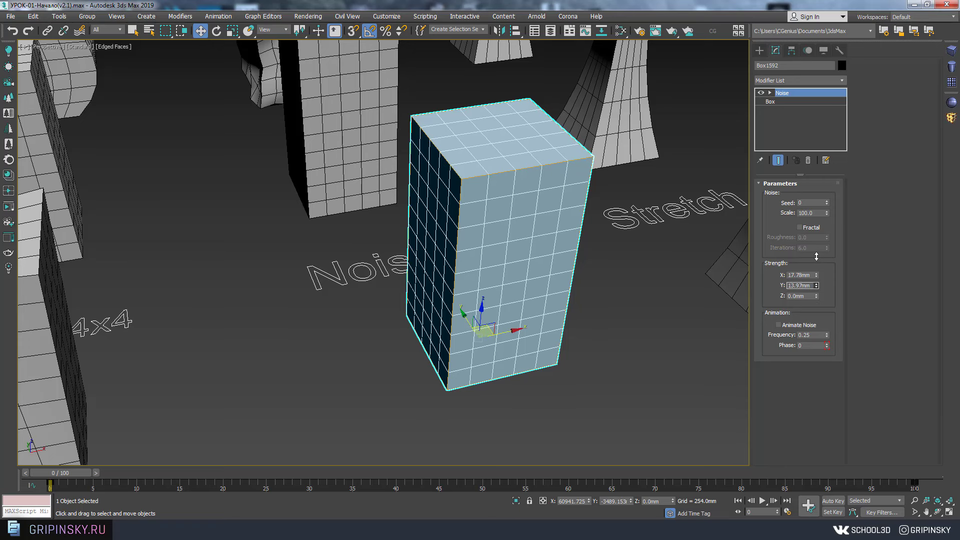
{"action": "left_click_drag", "start_coordinate": [817, 296], "coordinate": [818, 264]}
{"action": "mouse_move", "coordinate": [595, 294]}
{"action": "middle_mouse_down", "text": "alt"}
{"action": "mouse_move", "coordinate": [587, 289]}
{"action": "mouse_move", "coordinate": [606, 277]}
{"action": "mouse_move", "coordinate": [624, 280]}
{"action": "mouse_move", "coordinate": [645, 234]}
{"action": "mouse_move", "coordinate": [517, 44]}
{"action": "middle_mouse_up", "text": "alt"}
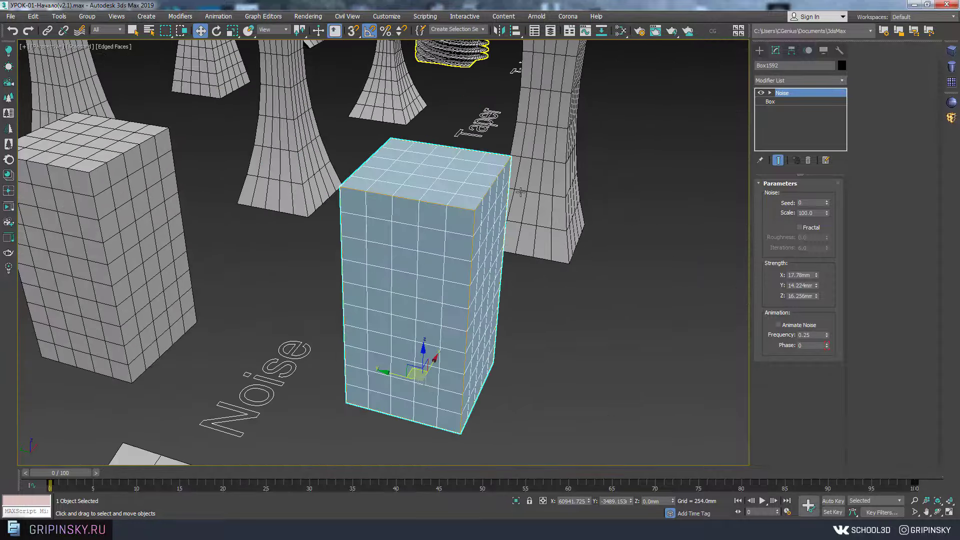
{"action": "mouse_move", "coordinate": [556, 301]}
{"action": "middle_mouse_down", "text": "alt"}
{"action": "mouse_move", "coordinate": [505, 265]}
{"action": "mouse_move", "coordinate": [499, 280]}
{"action": "middle_mouse_up", "text": "alt"}
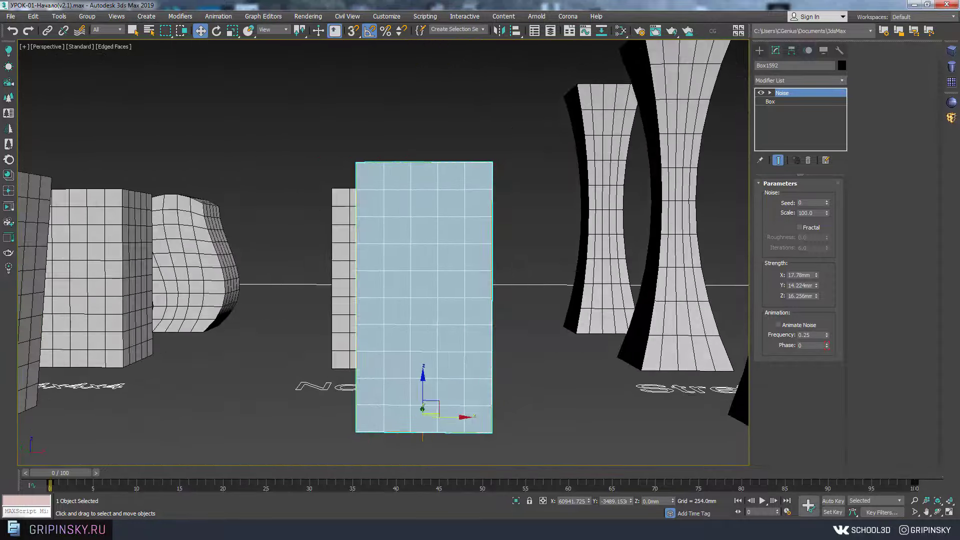
{"action": "scroll", "coordinate": [516, 270], "scroll_direction": "down", "scroll_amount": 5}
{"action": "scroll", "coordinate": [516, 270], "scroll_direction": "down", "scroll_amount": 2}
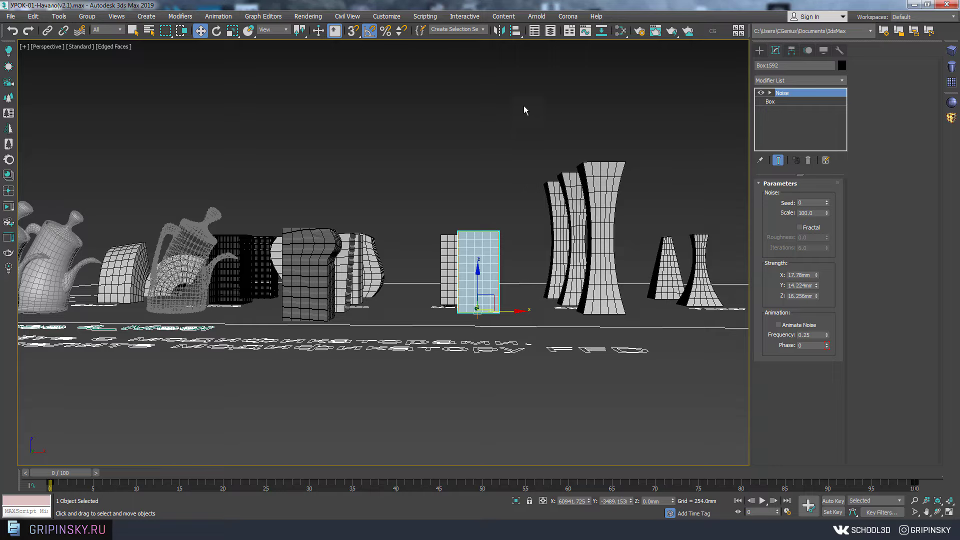
{"action": "middle_click_drag", "start_coordinate": [522, 344], "coordinate": [549, 280], "text": "alt"}
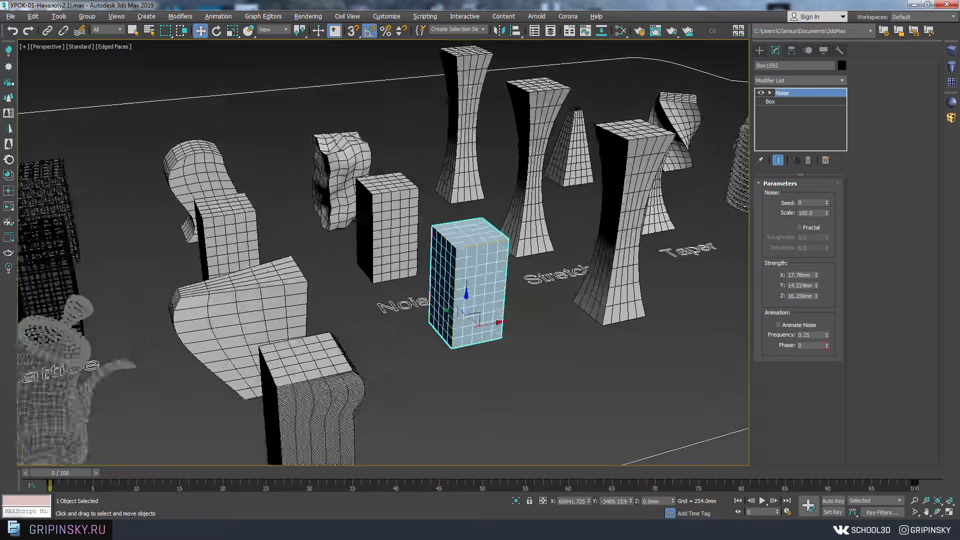
{"action": "scroll", "coordinate": [550, 270], "scroll_direction": "up", "scroll_amount": 5}
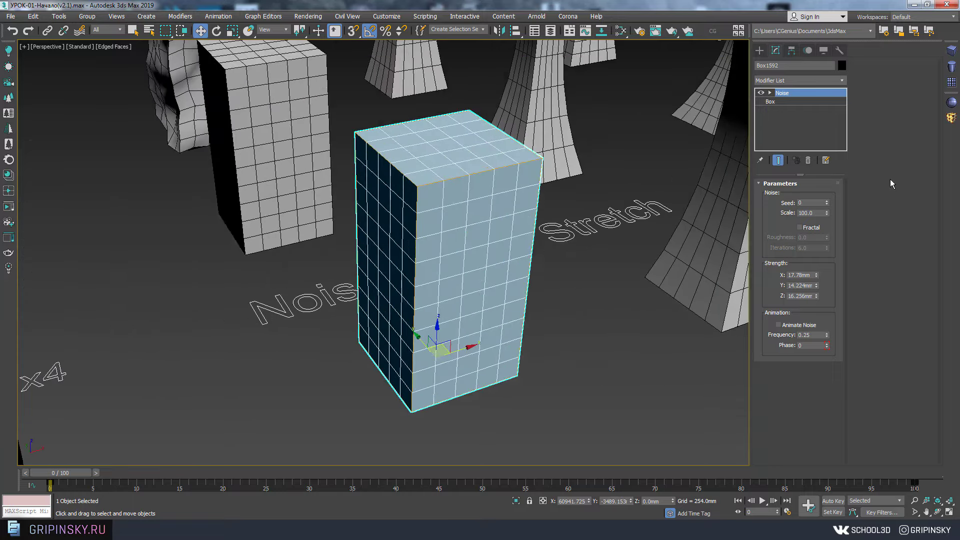
{"action": "mouse_move", "coordinate": [827, 213]}
{"action": "left_mouse_down"}
{"action": "mouse_move", "coordinate": [832, 490]}
{"action": "mouse_move", "coordinate": [828, 192]}
{"action": "left_mouse_up"}
{"action": "mouse_move", "coordinate": [500, 225]}
{"action": "middle_mouse_down", "text": "alt"}
{"action": "mouse_move", "coordinate": [467, 155]}
{"action": "mouse_move", "coordinate": [646, 220]}
{"action": "middle_mouse_up", "text": "alt"}
{"action": "scroll", "coordinate": [467, 155], "scroll_direction": "down", "scroll_amount": 5}
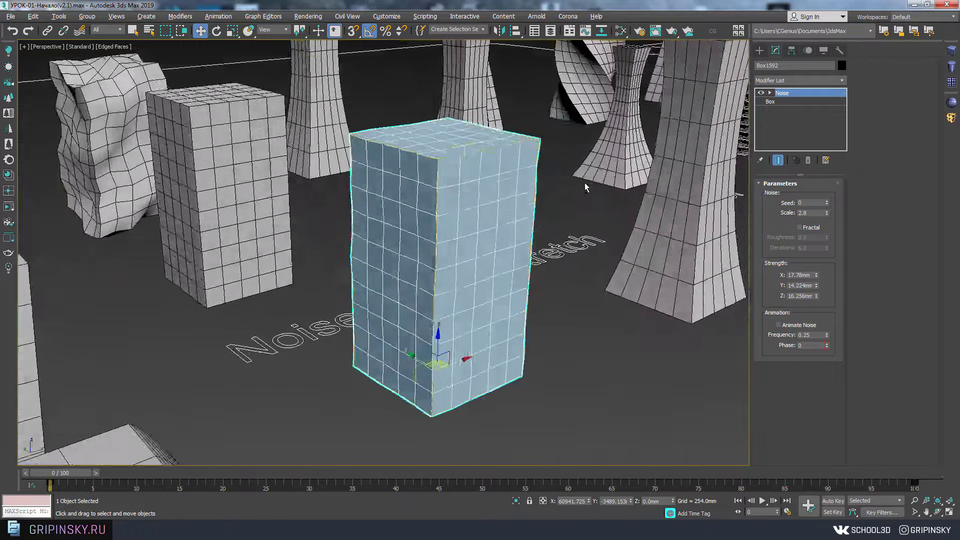
- Subdivide the base box to 70 length, 68 width and 91 height segments
{"action": "left_click", "coordinate": [770, 102]}
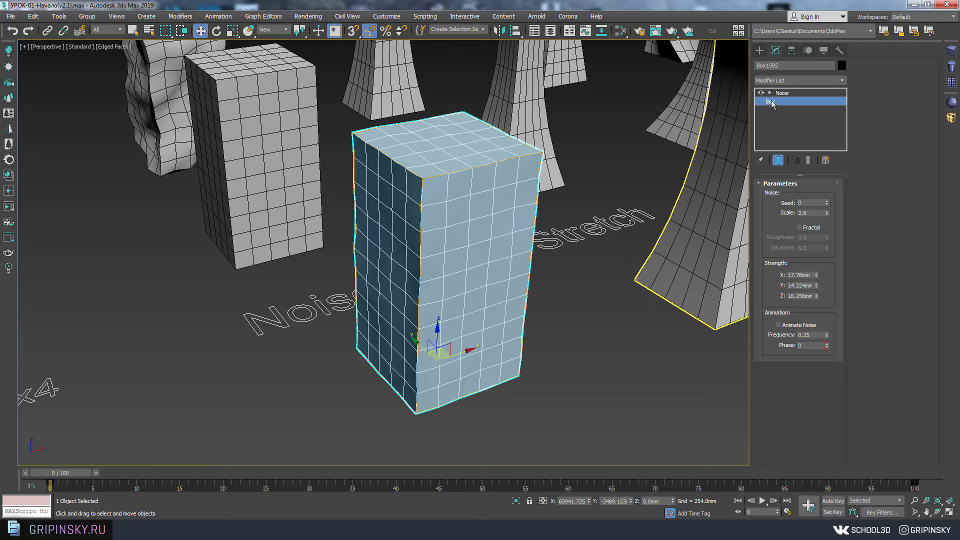
{"action": "left_click_drag", "start_coordinate": [828, 231], "coordinate": [830, 198]}
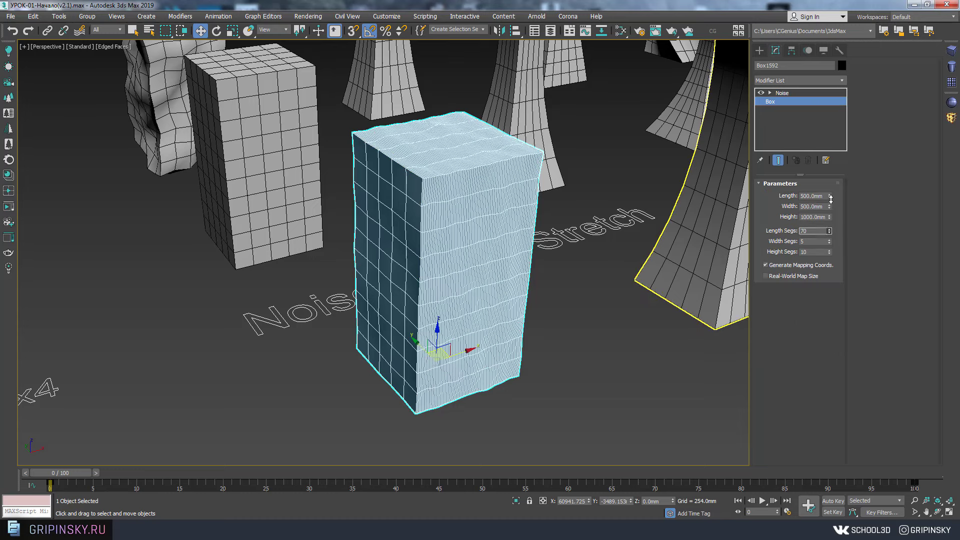
{"action": "left_click_drag", "start_coordinate": [829, 241], "coordinate": [829, 209]}
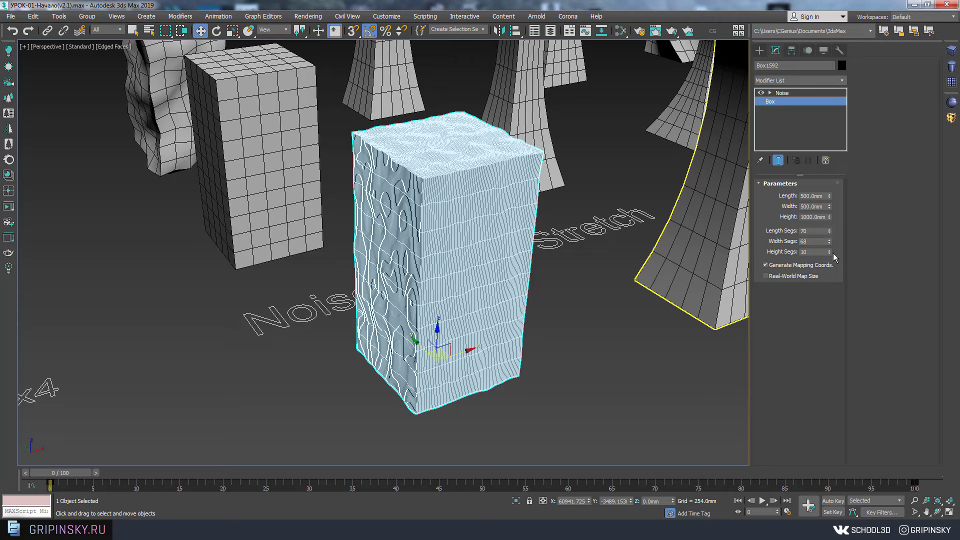
{"action": "left_click_drag", "start_coordinate": [828, 252], "coordinate": [829, 210]}
{"action": "middle_click_drag", "start_coordinate": [550, 280], "coordinate": [612, 286], "text": "alt"}
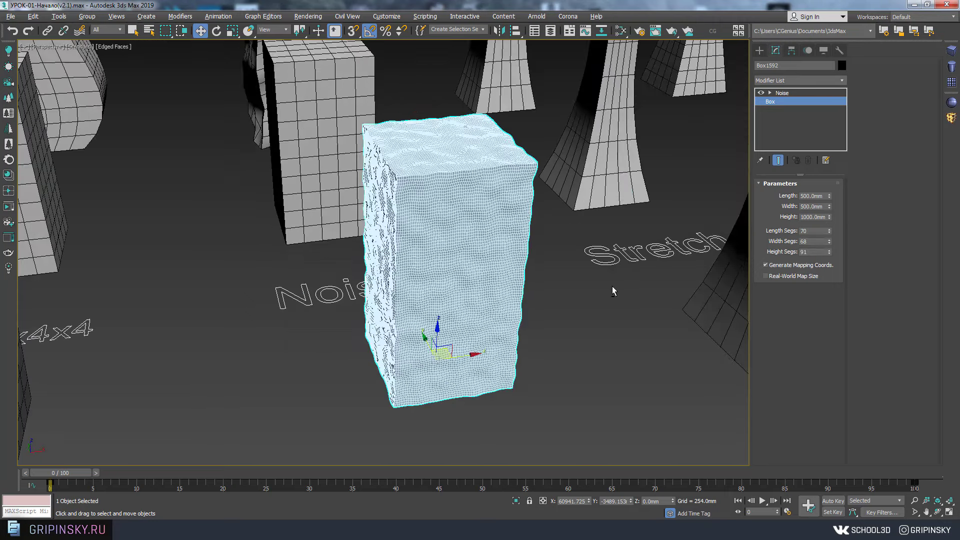
{"action": "key", "text": "F4"}
{"action": "middle_click_drag", "start_coordinate": [531, 290], "coordinate": [602, 231], "text": "alt"}
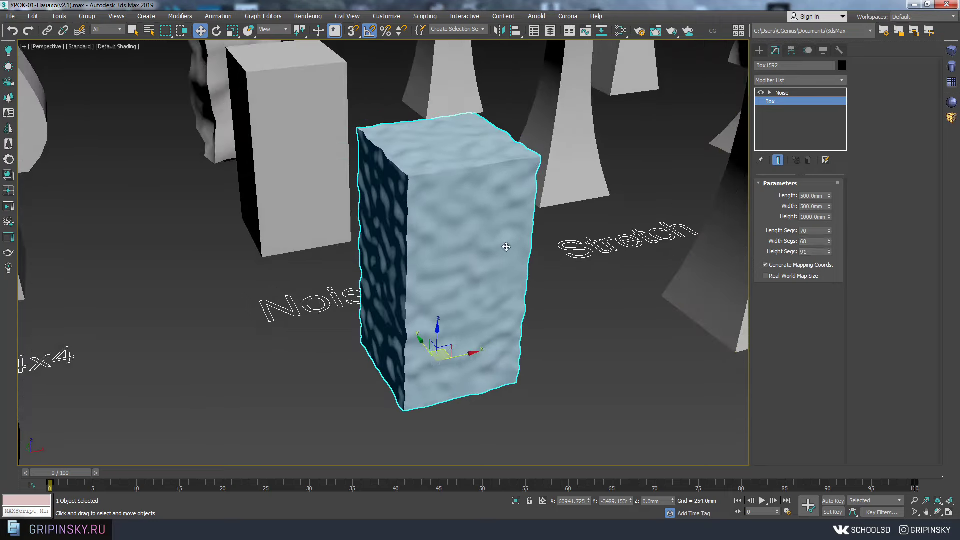
- Set Noise scale to 4.438 and strengths to 32.741, 27.61 and 34.163mm
{"action": "left_click", "coordinate": [782, 93]}
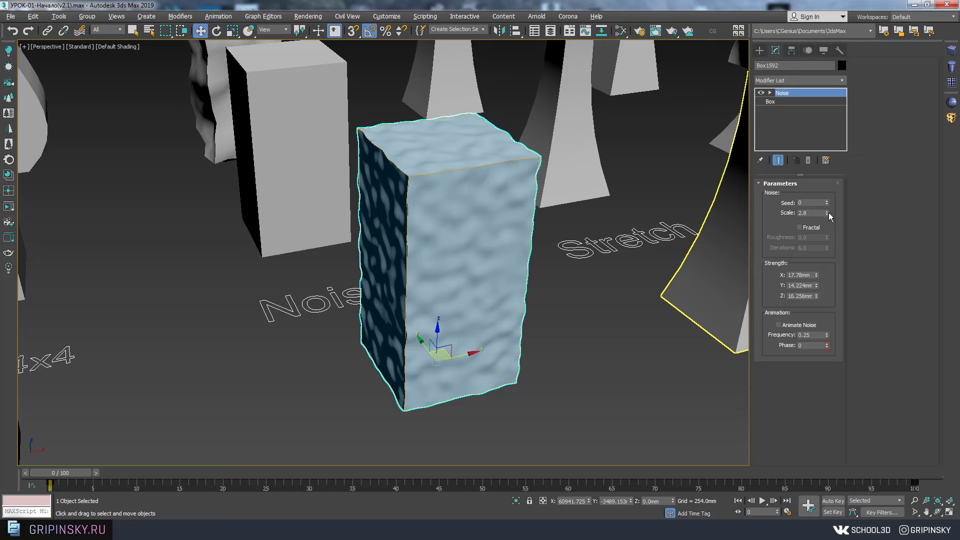
{"action": "mouse_move", "coordinate": [827, 215]}
{"action": "left_mouse_down"}
{"action": "mouse_move", "coordinate": [912, 489]}
{"action": "mouse_move", "coordinate": [816, 250]}
{"action": "left_mouse_up"}
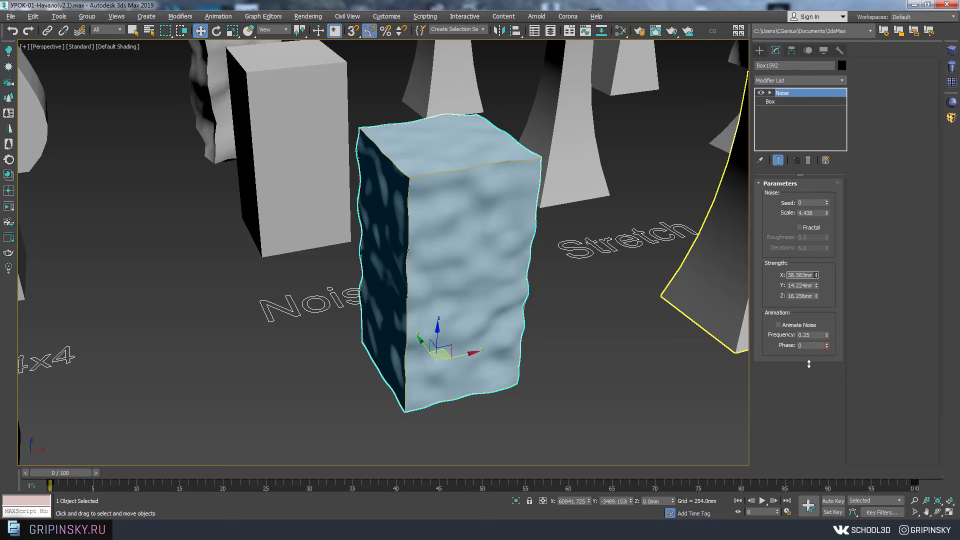
{"action": "left_click_drag", "start_coordinate": [815, 286], "coordinate": [815, 260]}
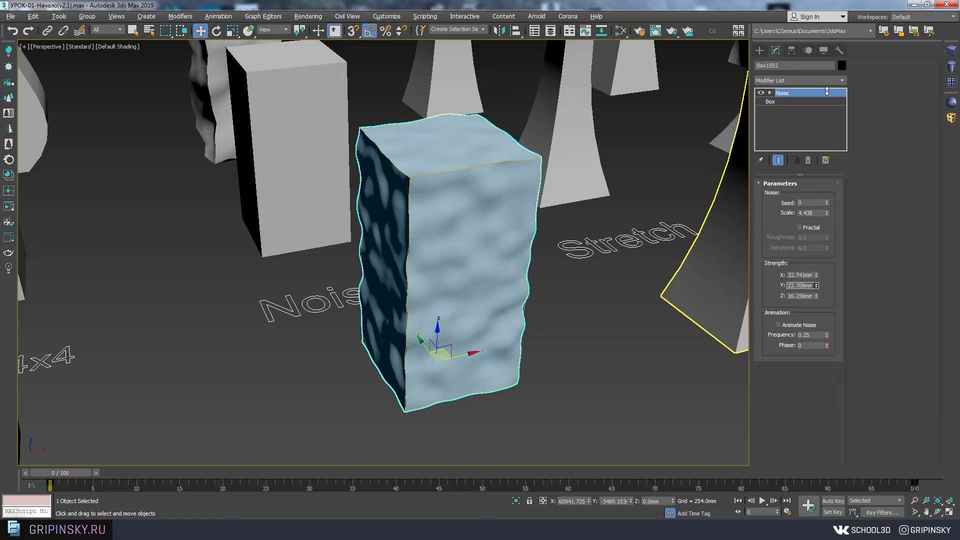
{"action": "left_click_drag", "start_coordinate": [816, 296], "coordinate": [816, 270]}
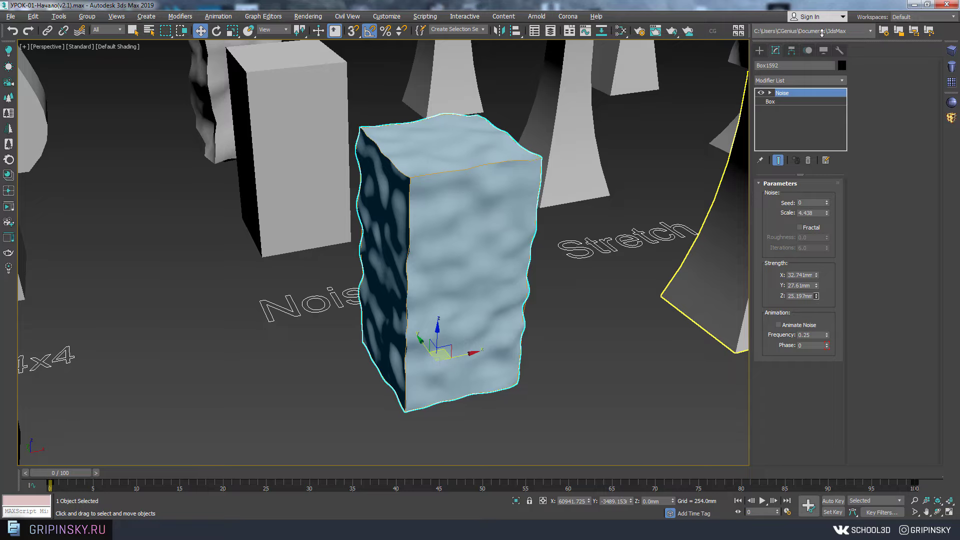
{"action": "mouse_move", "coordinate": [567, 222]}
{"action": "middle_mouse_down", "text": "alt"}
{"action": "mouse_move", "coordinate": [491, 281]}
{"action": "mouse_move", "coordinate": [484, 257]}
{"action": "middle_mouse_up", "text": "alt"}
- Clear the selection, view the whole scene and select the Noise example box
{"action": "scroll", "coordinate": [553, 361], "scroll_direction": "down", "scroll_amount": 5}
{"action": "left_click", "coordinate": [553, 361]}
{"action": "scroll", "coordinate": [524, 371], "scroll_direction": "down", "scroll_amount": 3}
{"action": "scroll", "coordinate": [523, 370], "scroll_direction": "down", "scroll_amount": 5}
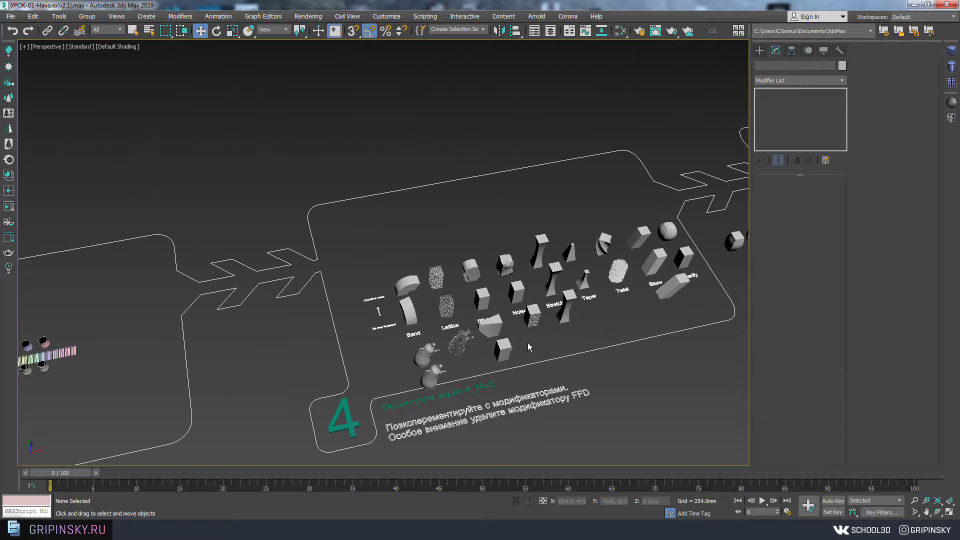
{"action": "middle_click_drag", "start_coordinate": [521, 367], "coordinate": [557, 274], "text": "alt"}
{"action": "scroll", "coordinate": [556, 274], "scroll_direction": "up", "scroll_amount": 3}
{"action": "scroll", "coordinate": [400, 280], "scroll_direction": "up", "scroll_amount": 3}
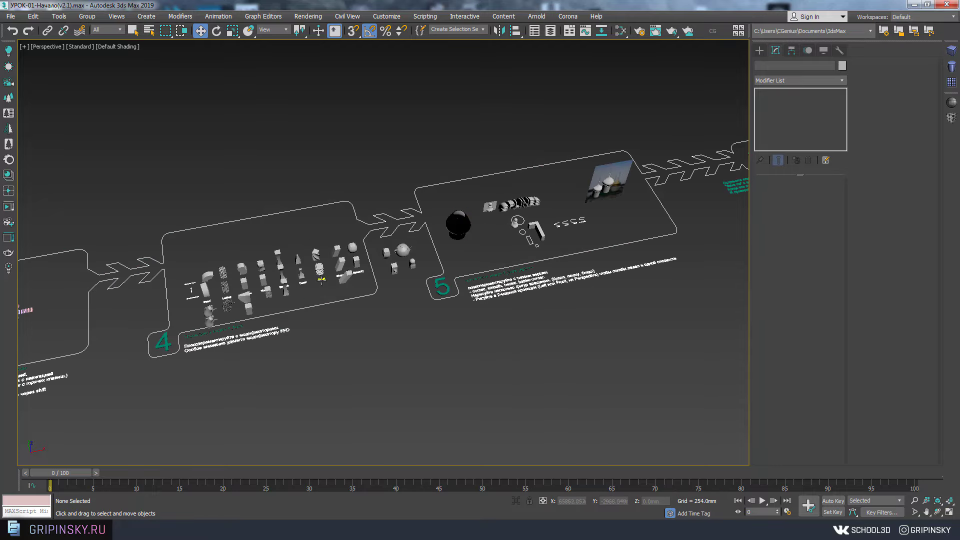
{"action": "scroll", "coordinate": [435, 272], "scroll_direction": "up", "scroll_amount": 3}
{"action": "scroll", "coordinate": [438, 269], "scroll_direction": "up", "scroll_amount": 3}
{"action": "left_click", "coordinate": [438, 269]}
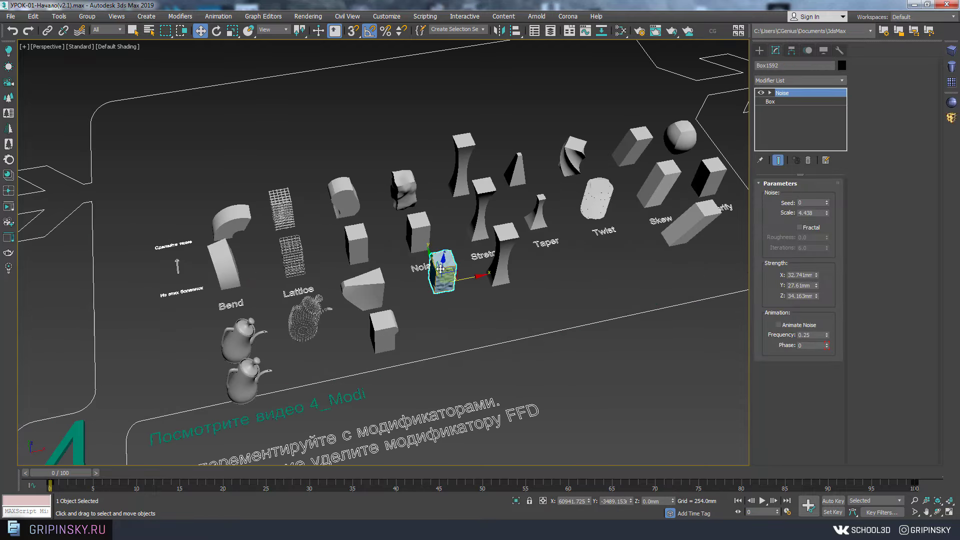
- Select Box16 above the Noise example and Shift-drag a clone below it
{"action": "scroll", "coordinate": [457, 281], "scroll_direction": "up", "scroll_amount": 8}
{"action": "scroll", "coordinate": [456, 281], "scroll_direction": "up", "scroll_amount": 2}
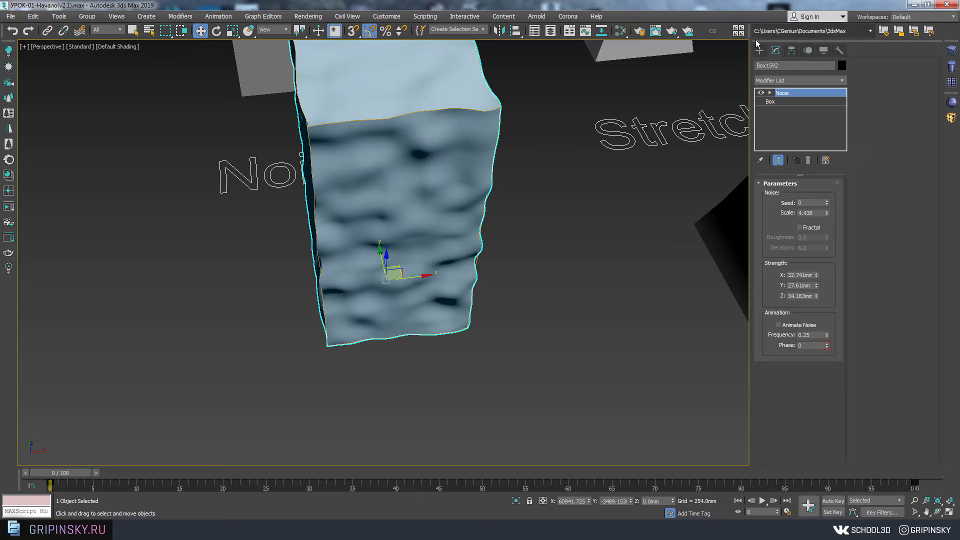
{"action": "scroll", "coordinate": [511, 200], "scroll_direction": "down", "scroll_amount": 10}
{"action": "left_click", "coordinate": [456, 150]}
{"action": "middle_click_drag", "start_coordinate": [456, 150], "coordinate": [459, 102], "text": "alt"}
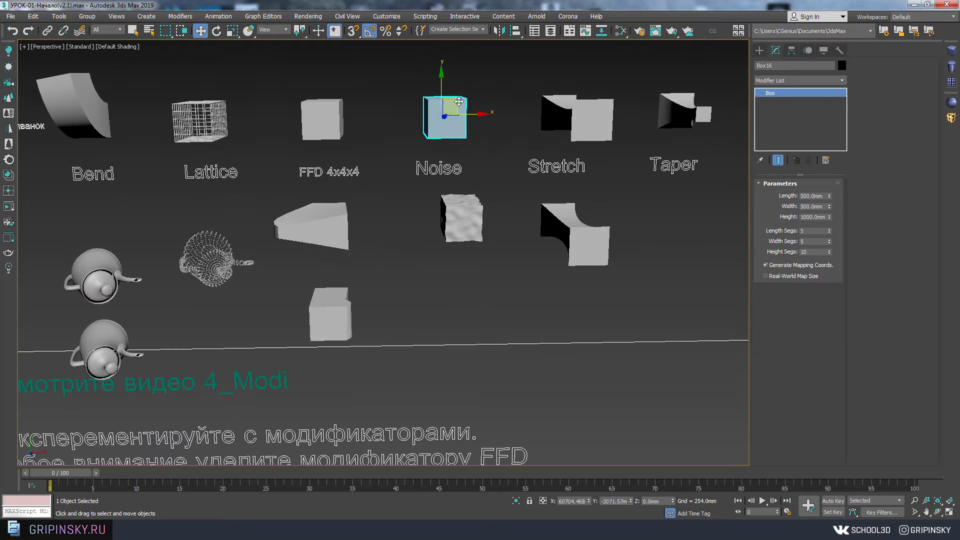
{"action": "left_click_drag", "start_coordinate": [453, 100], "coordinate": [476, 294], "text": "shift"}
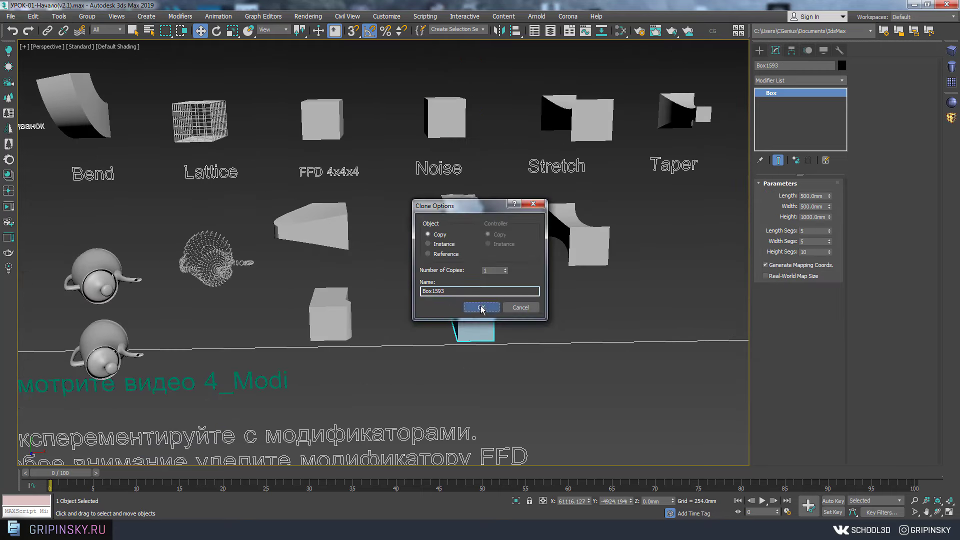
- Confirm the clone as Box1593, frame it and show edged faces
{"action": "left_click", "coordinate": [481, 308]}
{"action": "key", "text": "z"}
{"action": "key", "text": "F4"}
{"action": "scroll", "coordinate": [480, 242], "scroll_direction": "down", "scroll_amount": 5}
{"action": "middle_click_drag", "start_coordinate": [480, 242], "coordinate": [497, 242], "text": "alt"}
{"action": "scroll", "coordinate": [496, 242], "scroll_direction": "up", "scroll_amount": 3}
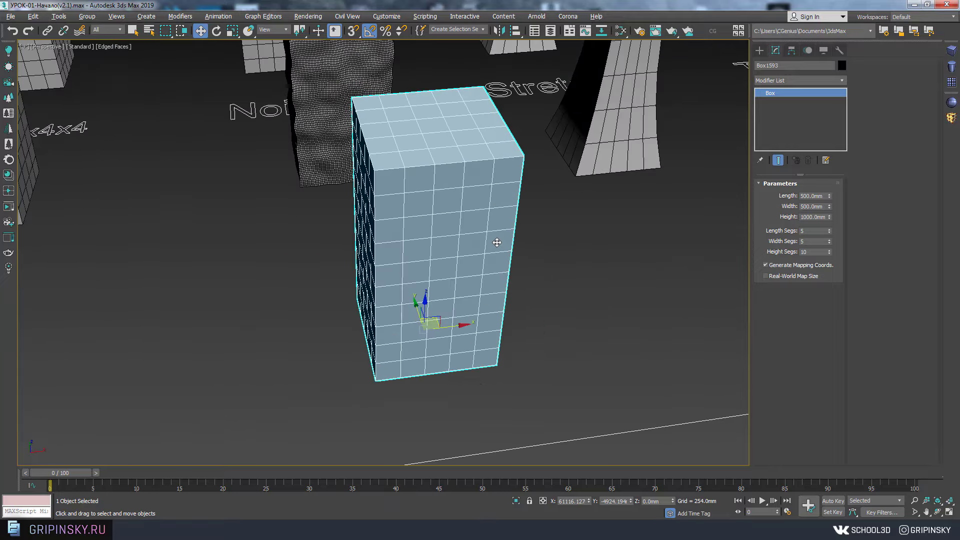
{"action": "scroll", "coordinate": [496, 242], "scroll_direction": "up", "scroll_amount": 2}
{"action": "scroll", "coordinate": [493, 263], "scroll_direction": "down", "scroll_amount": 3}
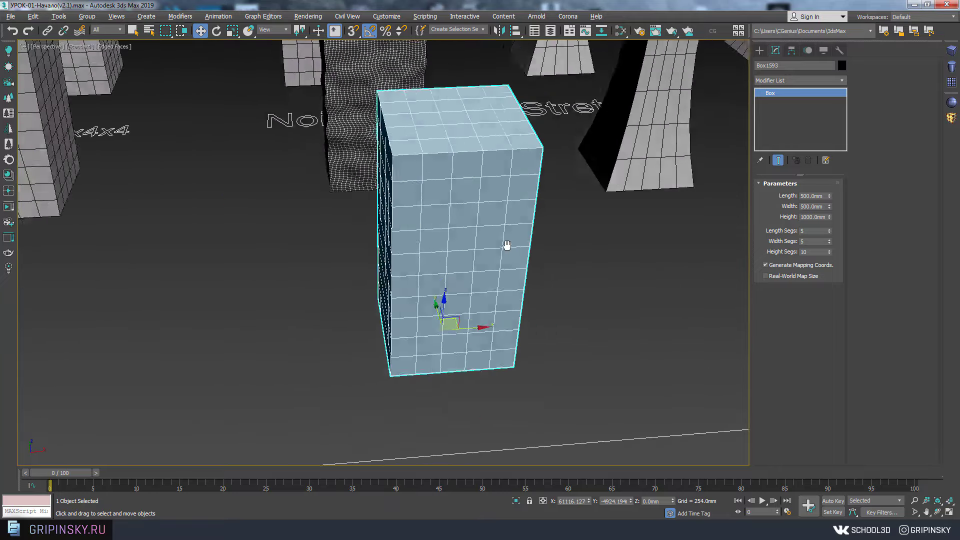
{"action": "middle_click_drag", "start_coordinate": [506, 246], "coordinate": [515, 232], "text": "alt"}
{"action": "scroll", "coordinate": [518, 251], "scroll_direction": "up", "scroll_amount": 1}
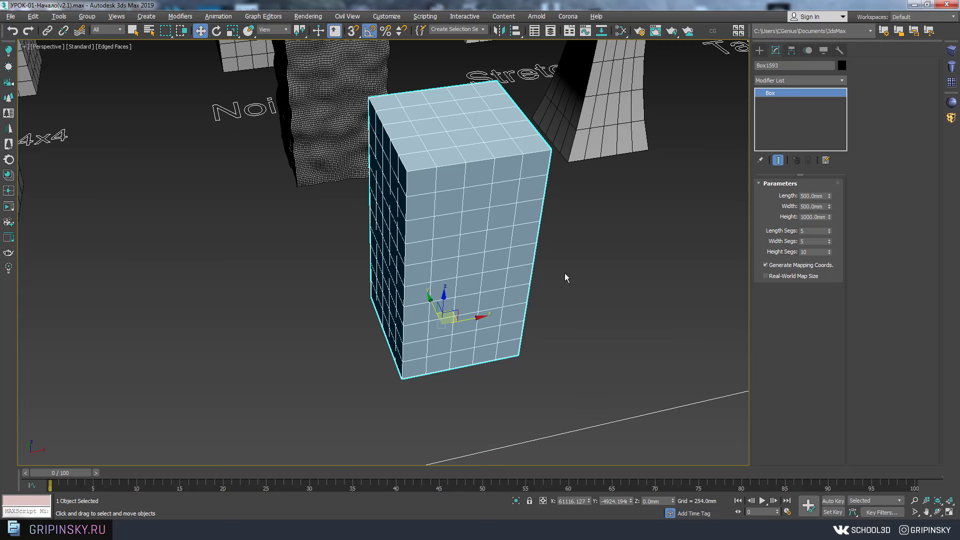
- Browse the Modifier List to the S entries and close it without adding anything
{"action": "left_click", "coordinate": [779, 79]}
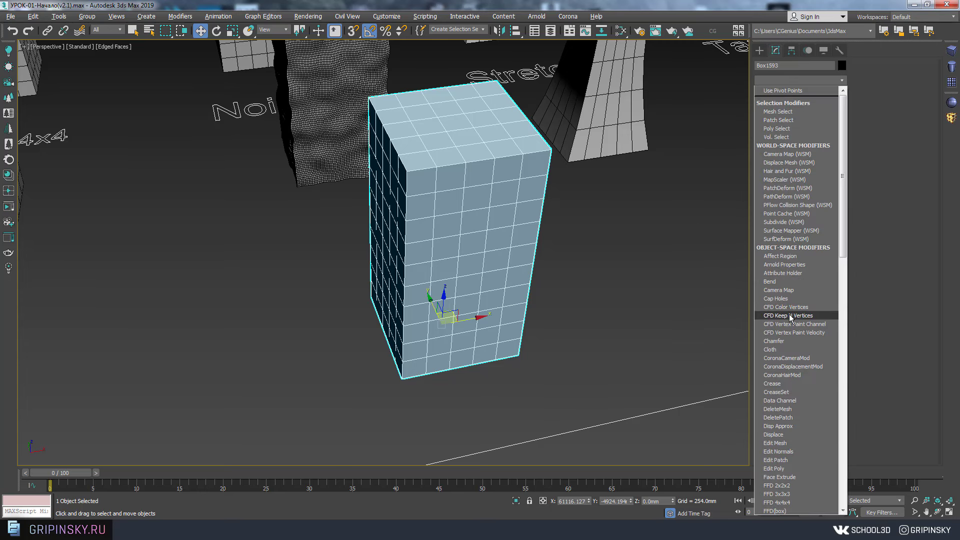
{"action": "key", "text": "s"}
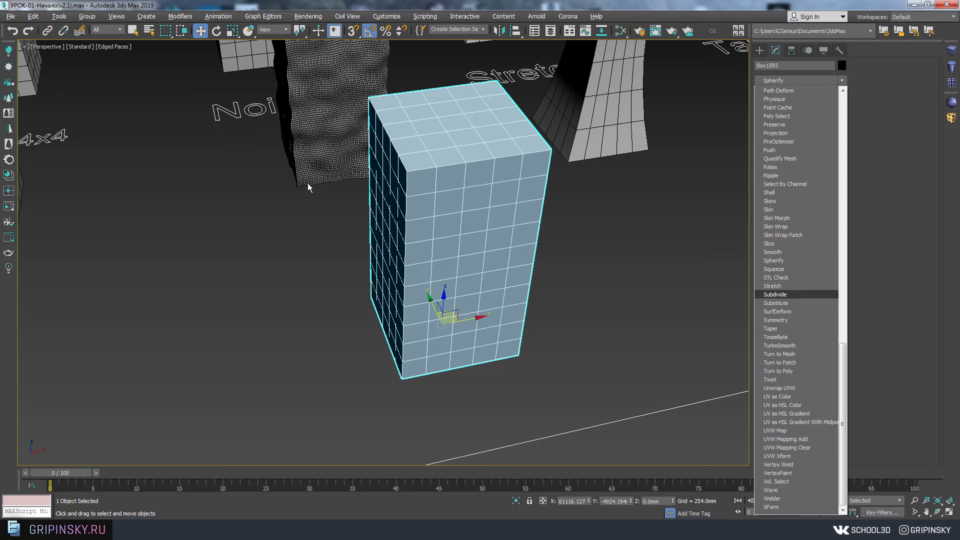
{"action": "key", "text": "Escape"}
{"action": "middle_click_drag", "start_coordinate": [508, 272], "coordinate": [514, 250], "text": "alt"}
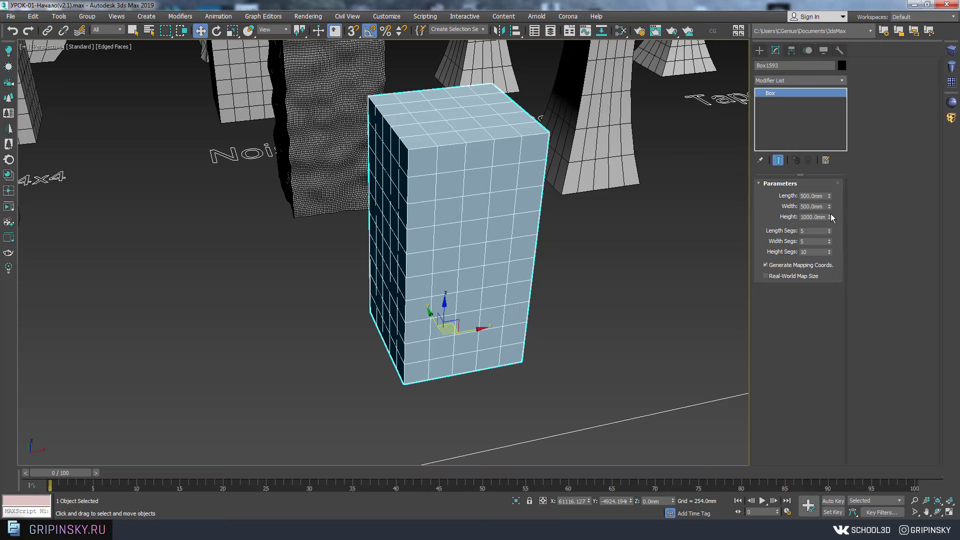
- Set Box1593 to 560mm height with 111 length, width and height segments
{"action": "left_click_drag", "start_coordinate": [829, 216], "coordinate": [830, 240]}
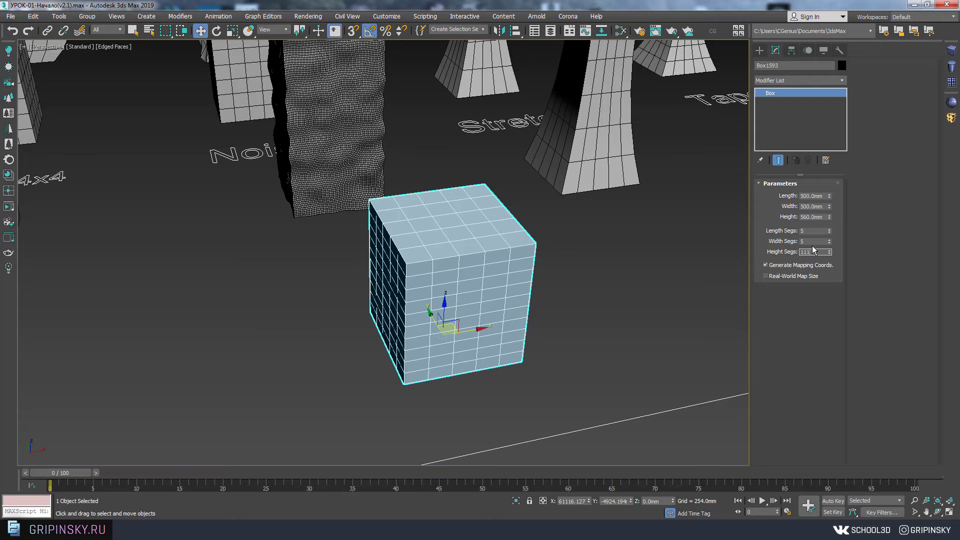
{"action": "key", "text": "shift+Tab"}
{"action": "key", "text": "shift+Tab"}
{"action": "type", "text": "111"}
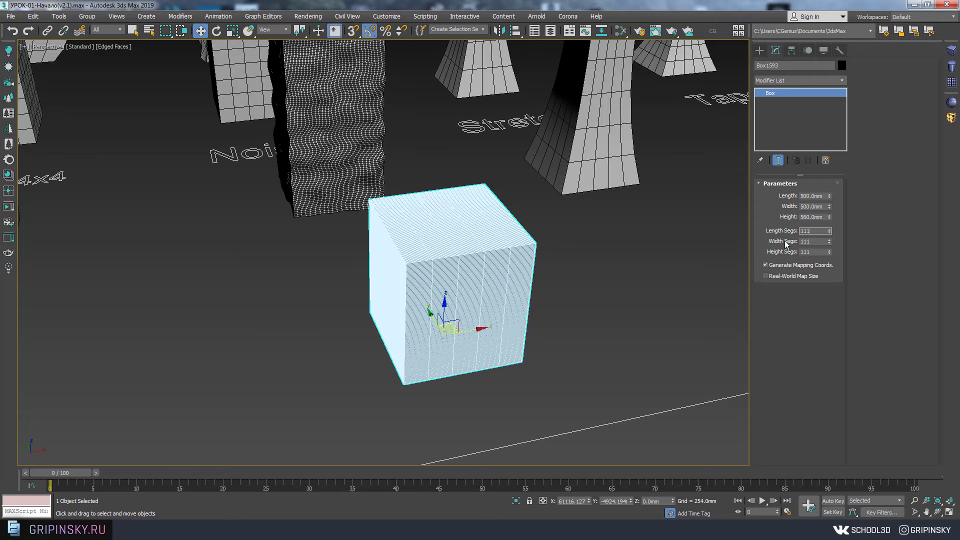
{"action": "middle_click_drag", "start_coordinate": [589, 287], "coordinate": [577, 306], "text": "alt"}
{"action": "scroll", "coordinate": [577, 306], "scroll_direction": "up", "scroll_amount": 3}
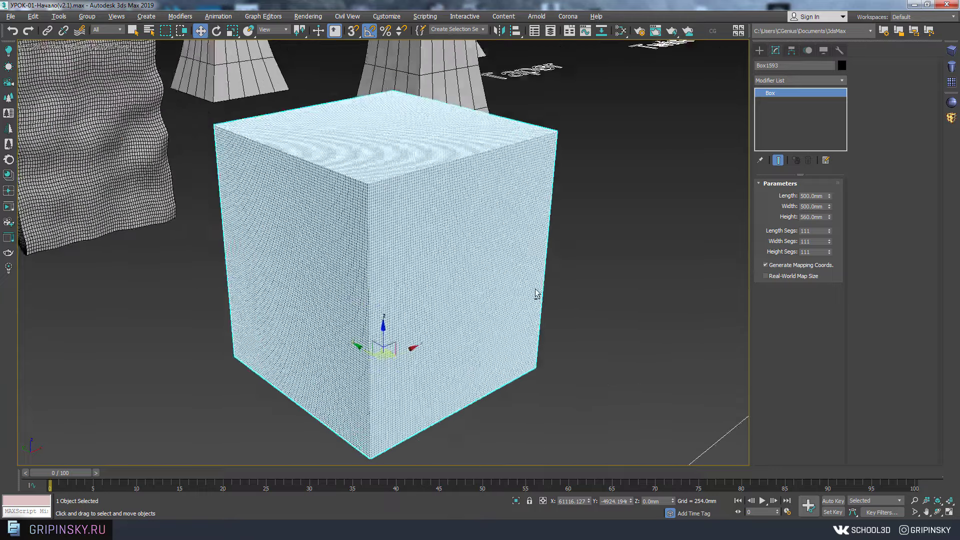
{"action": "scroll", "coordinate": [536, 293], "scroll_direction": "up", "scroll_amount": 2}
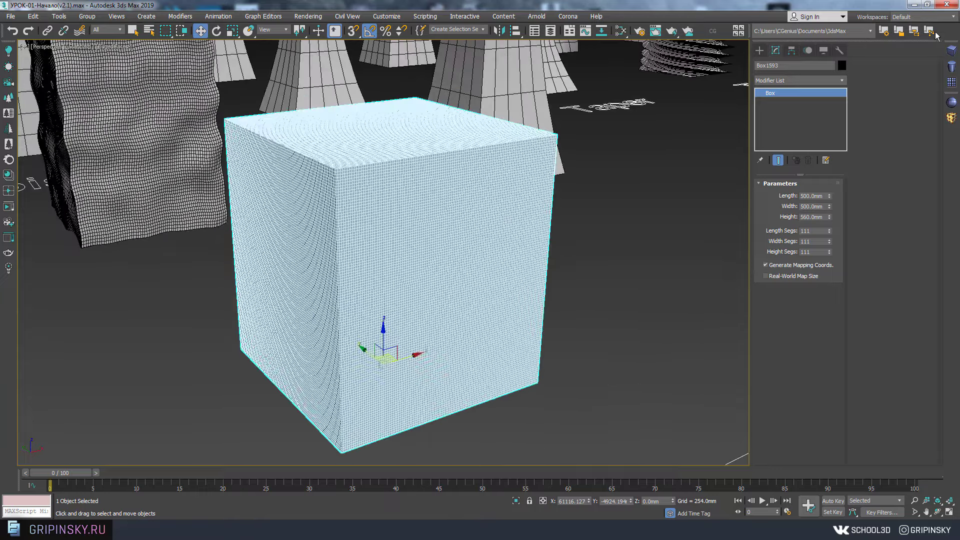
- Apply Spherify to the box and briefly isolate the sphere to inspect it
{"action": "left_click", "coordinate": [787, 80]}
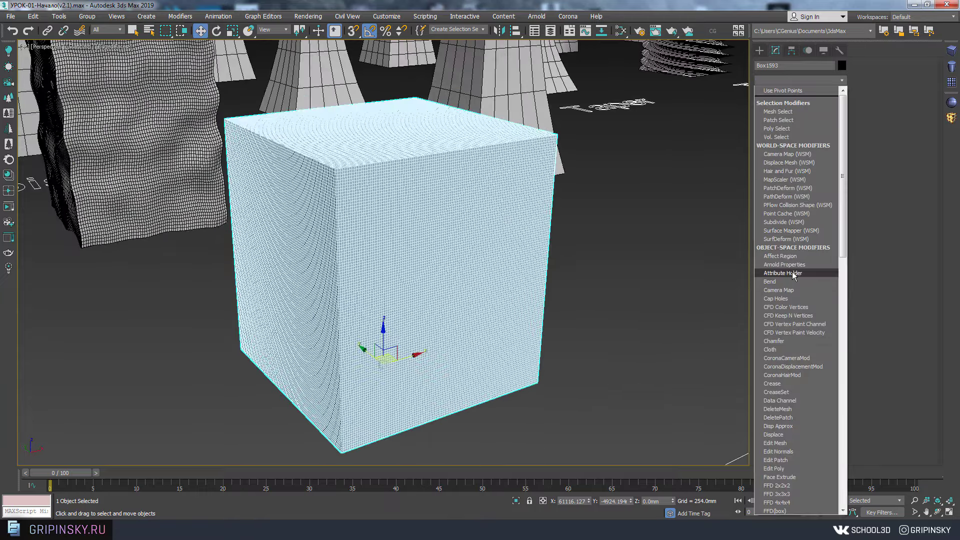
{"action": "type", "text": "sph"}
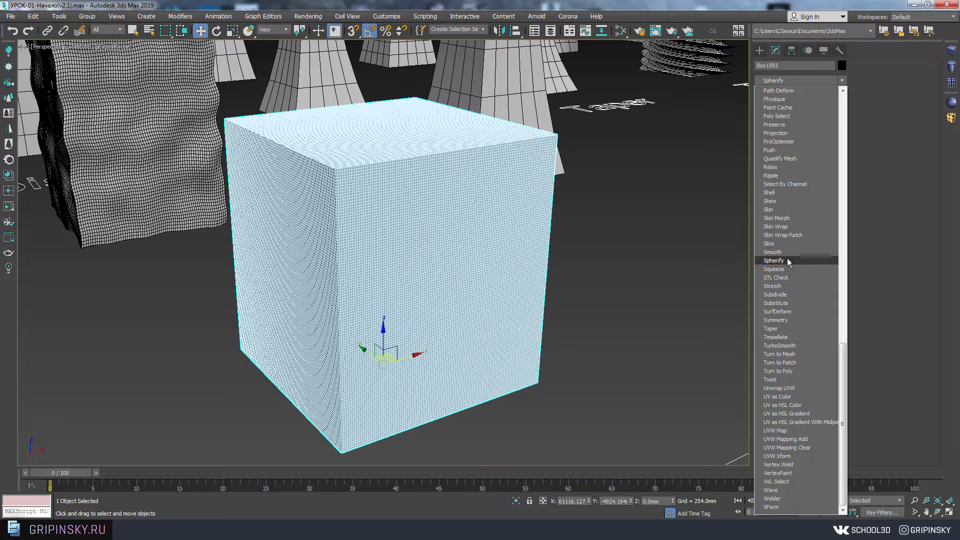
{"action": "key", "text": "Return"}
{"action": "mouse_move", "coordinate": [550, 264]}
{"action": "middle_mouse_down", "text": "alt"}
{"action": "mouse_move", "coordinate": [432, 261]}
{"action": "mouse_move", "coordinate": [467, 272]}
{"action": "mouse_move", "coordinate": [458, 257]}
{"action": "middle_mouse_up", "text": "alt"}
{"action": "scroll", "coordinate": [459, 257], "scroll_direction": "up", "scroll_amount": 5}
{"action": "key", "text": "z"}
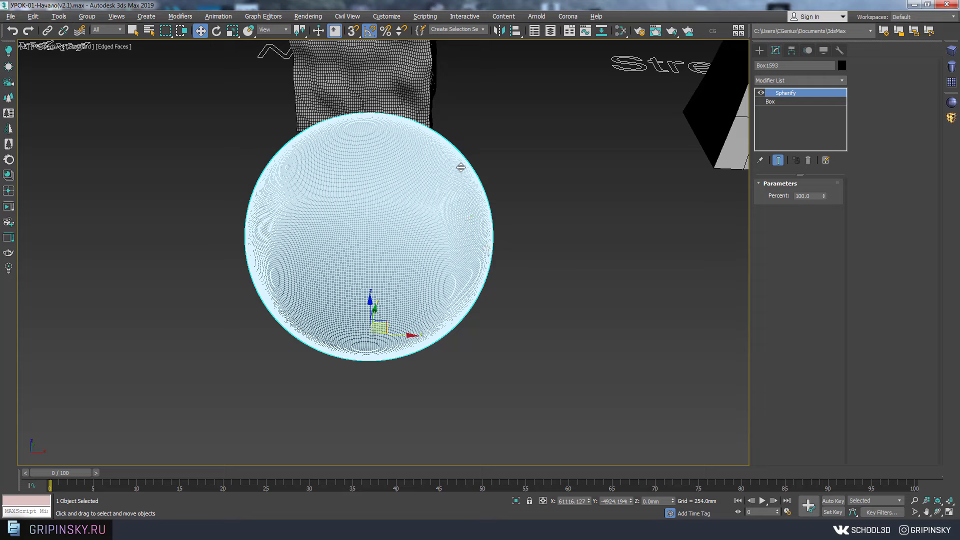
{"action": "key", "text": "alt+q"}
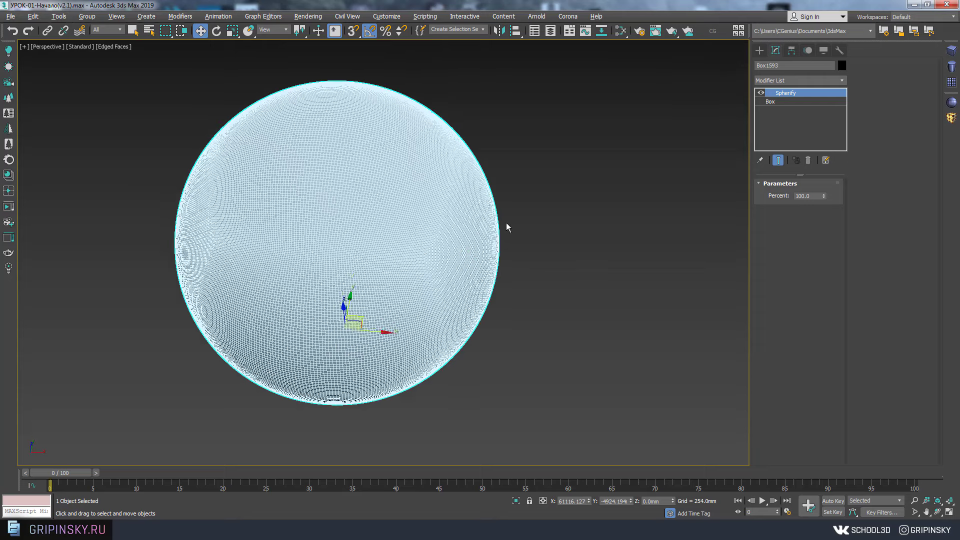
{"action": "key", "text": "alt+q"}
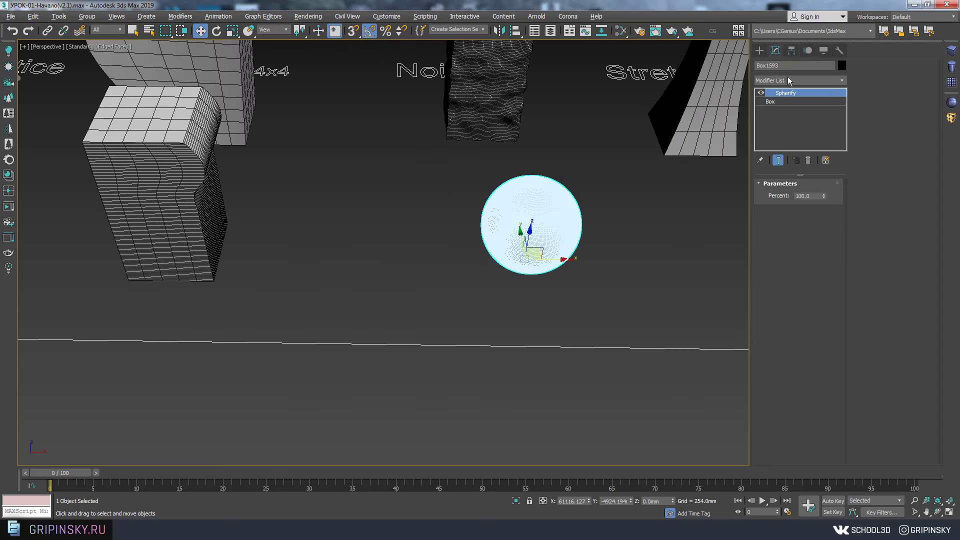
- Add a Noise modifier above Spherify on the Box1593 sphere
{"action": "left_click", "coordinate": [785, 79]}
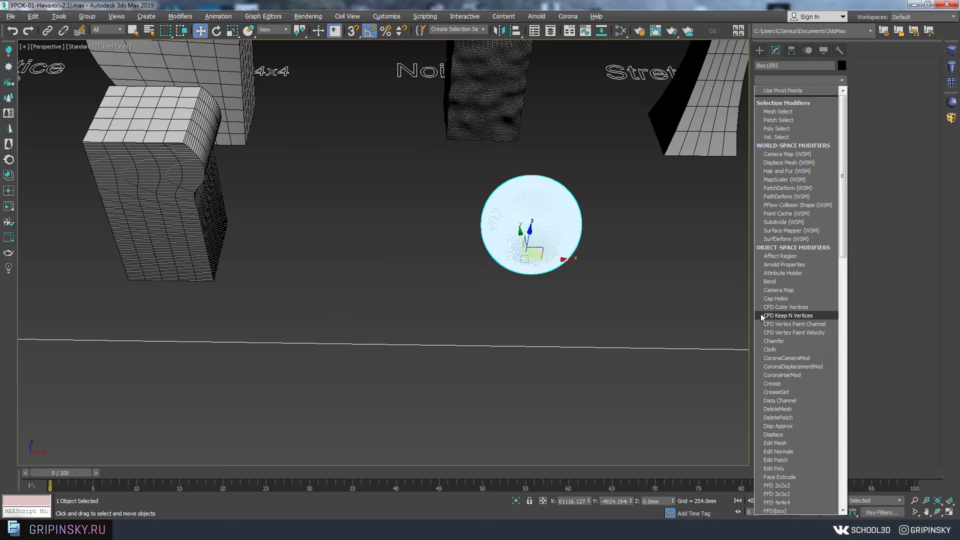
{"action": "key", "text": "n"}
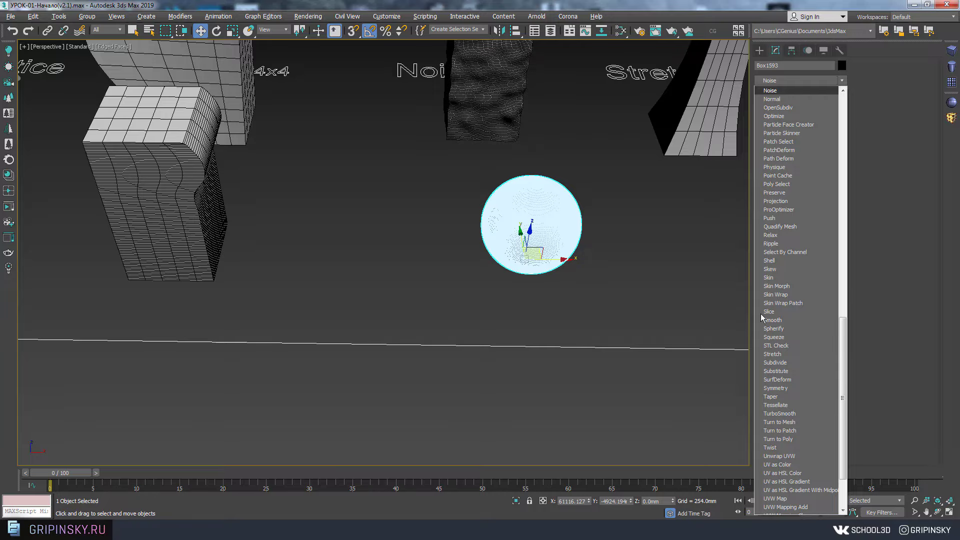
{"action": "left_click", "coordinate": [772, 91]}
{"action": "scroll", "coordinate": [574, 211], "scroll_direction": "up", "scroll_amount": 5}
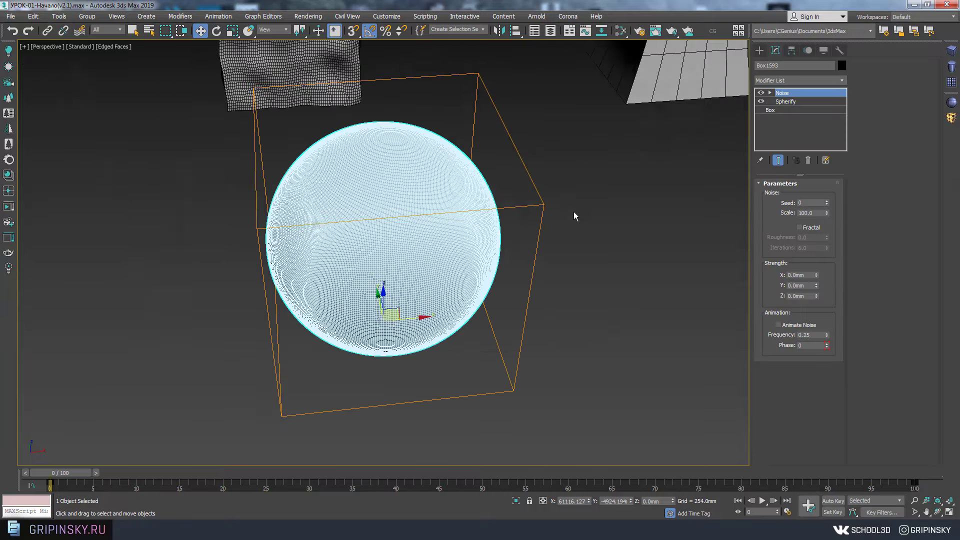
{"action": "scroll", "coordinate": [469, 261], "scroll_direction": "up", "scroll_amount": 3}
{"action": "scroll", "coordinate": [469, 260], "scroll_direction": "down", "scroll_amount": 4}
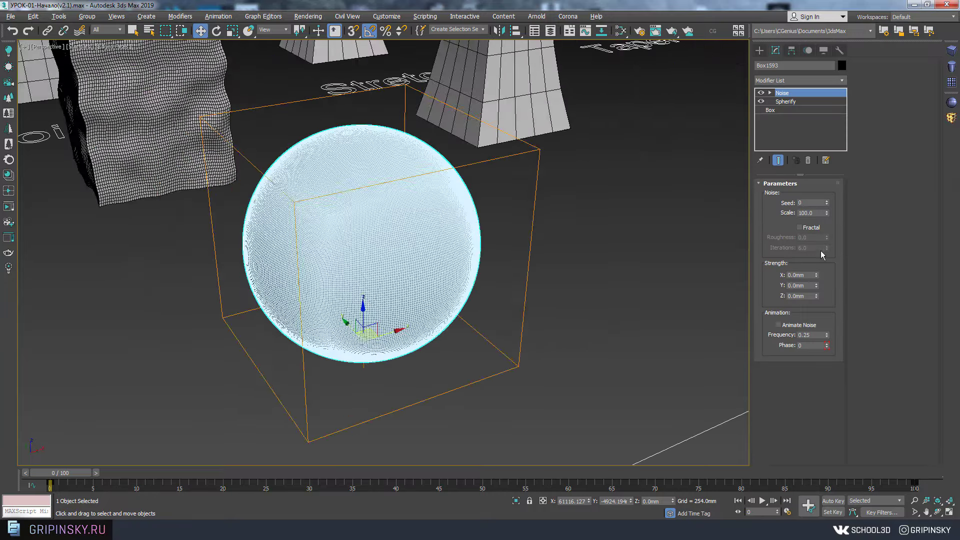
- Raise the Noise strengths to about 137, 104 and 97mm and set scale to 7
{"action": "left_click_drag", "start_coordinate": [815, 275], "coordinate": [822, 156]}
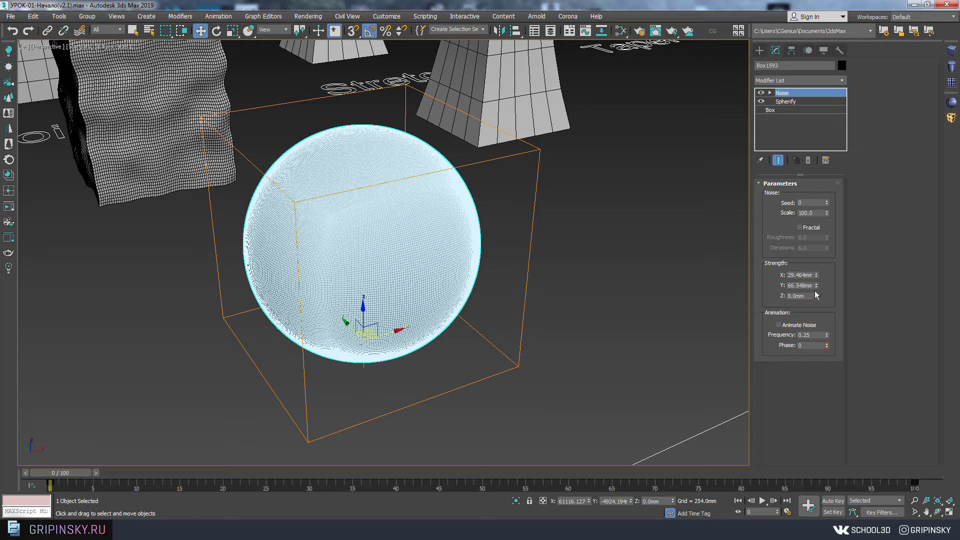
{"action": "left_click_drag", "start_coordinate": [815, 295], "coordinate": [813, 264]}
{"action": "left_click_drag", "start_coordinate": [818, 261], "coordinate": [815, 250]}
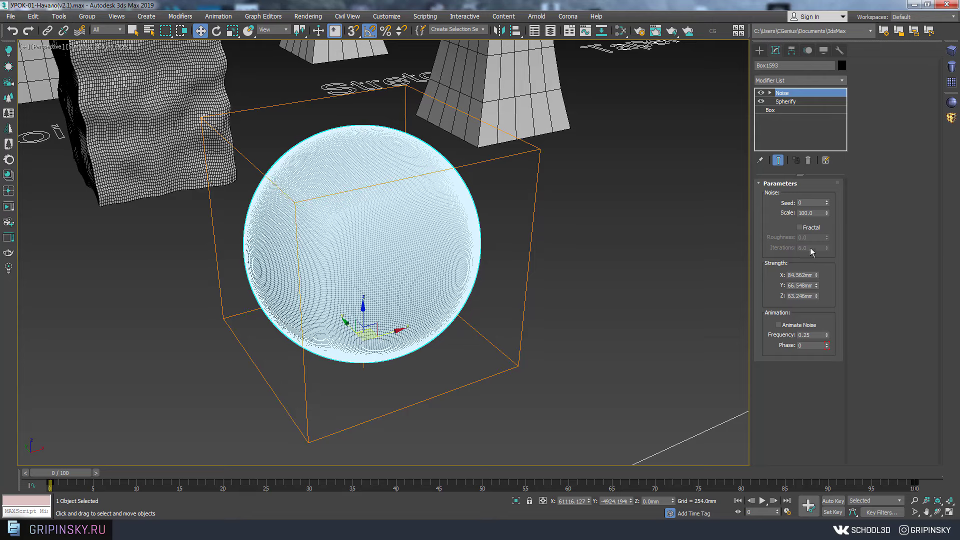
{"action": "left_click_drag", "start_coordinate": [815, 286], "coordinate": [816, 259]}
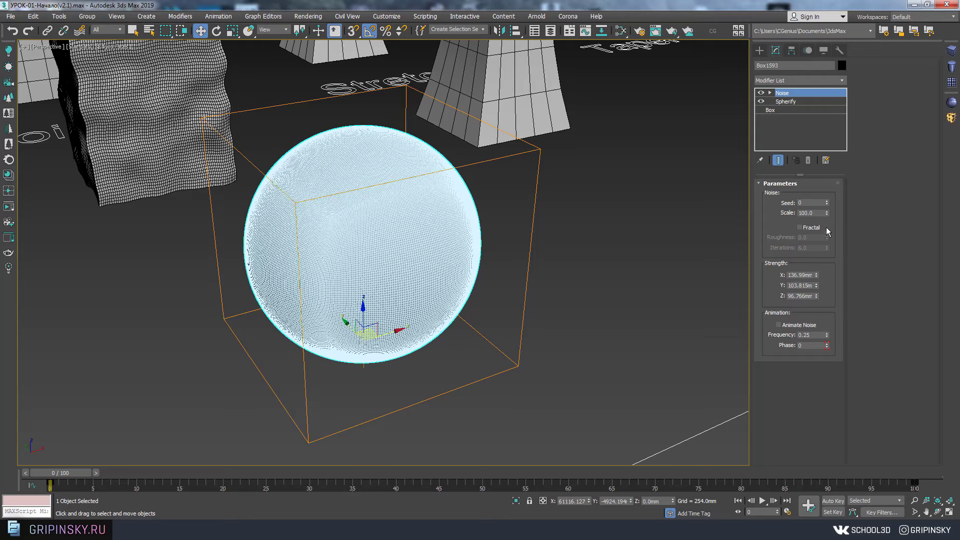
{"action": "left_click_drag", "start_coordinate": [827, 213], "coordinate": [830, 270]}
{"action": "mouse_move", "coordinate": [610, 261]}
{"action": "middle_mouse_down", "text": "alt"}
{"action": "mouse_move", "coordinate": [577, 251]}
{"action": "mouse_move", "coordinate": [619, 201]}
{"action": "mouse_move", "coordinate": [572, 277]}
{"action": "mouse_move", "coordinate": [575, 296]}
{"action": "mouse_move", "coordinate": [562, 283]}
{"action": "mouse_move", "coordinate": [575, 245]}
{"action": "middle_mouse_up", "text": "alt"}
- Switch to solid shading, lower Strength X to 130.551mm and raise the seed to 10
{"action": "key", "text": "F3"}
{"action": "mouse_move", "coordinate": [816, 275]}
{"action": "left_mouse_down"}
{"action": "mouse_move", "coordinate": [823, 289]}
{"action": "mouse_move", "coordinate": [825, 270]}
{"action": "mouse_move", "coordinate": [817, 292]}
{"action": "left_mouse_up"}
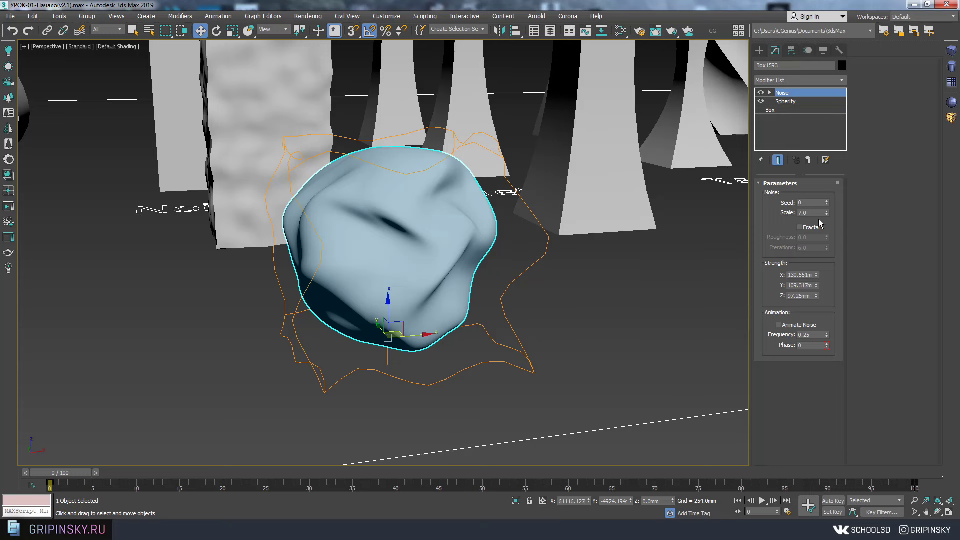
{"action": "left_click_drag", "start_coordinate": [827, 202], "coordinate": [828, 202]}
{"action": "mouse_move", "coordinate": [585, 210]}
{"action": "middle_mouse_down", "text": "alt"}
{"action": "mouse_move", "coordinate": [584, 245]}
{"action": "mouse_move", "coordinate": [527, 236]}
{"action": "mouse_move", "coordinate": [567, 306]}
{"action": "mouse_move", "coordinate": [685, 287]}
{"action": "mouse_move", "coordinate": [595, 289]}
{"action": "mouse_move", "coordinate": [566, 325]}
{"action": "mouse_move", "coordinate": [642, 270]}
{"action": "middle_mouse_up", "text": "alt"}
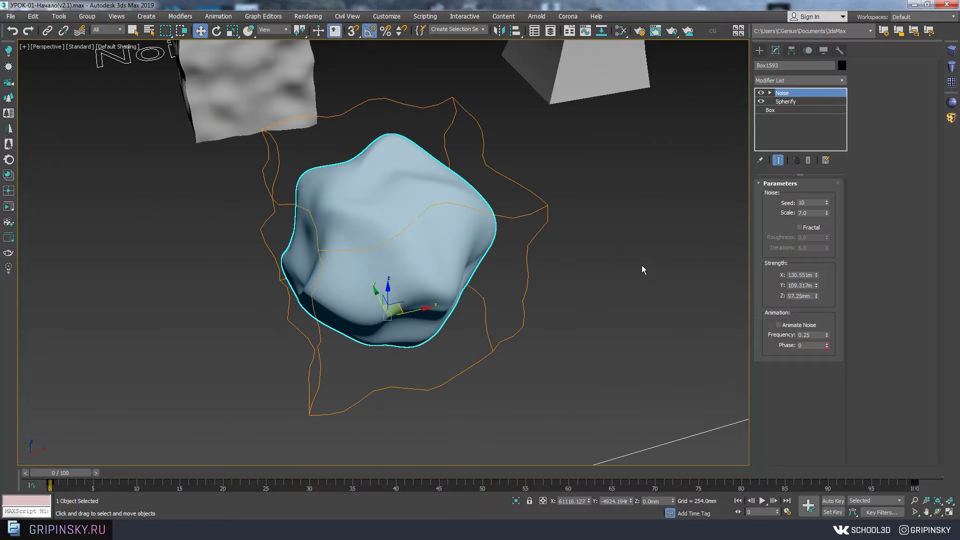
- Add a second Noise modifier on top of the stack
{"action": "left_click", "coordinate": [783, 82]}
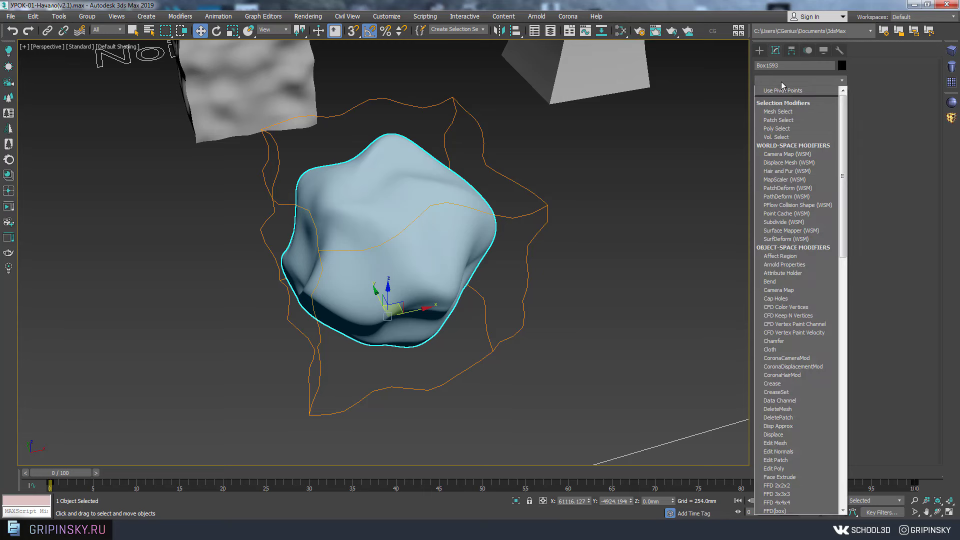
{"action": "key", "text": "n"}
{"action": "left_click", "coordinate": [783, 97]}
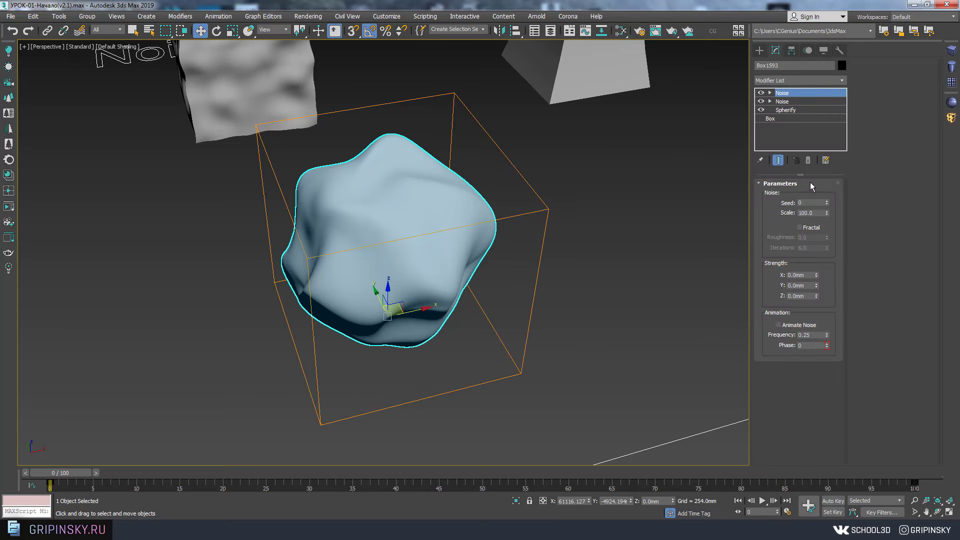
{"action": "mouse_move", "coordinate": [631, 223]}
{"action": "middle_mouse_down", "text": "alt"}
{"action": "mouse_move", "coordinate": [601, 220]}
{"action": "mouse_move", "coordinate": [598, 207]}
{"action": "mouse_move", "coordinate": [881, 303]}
{"action": "middle_mouse_up", "text": "alt"}
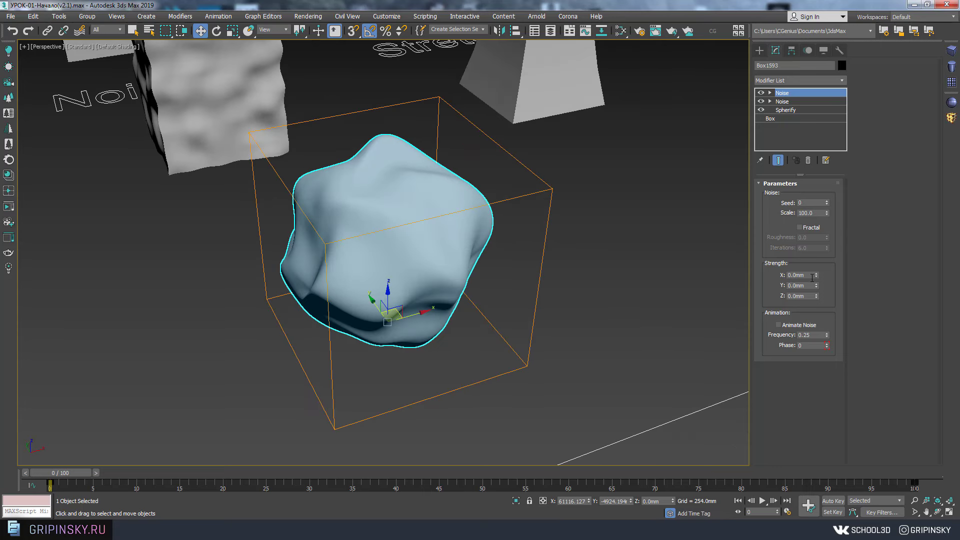
- Set the new Noise Strength X, Y and Z to 3.0mm
{"action": "left_click_drag", "start_coordinate": [812, 278], "coordinate": [758, 279]}
{"action": "type", "text": "3"}
{"action": "key", "text": "Tab"}
{"action": "type", "text": "3"}
{"action": "key", "text": "Tab"}
{"action": "type", "text": "3"}
- Shrink the noise scale to 0.164 and set Strength X, Y and Z to 9.0mm
{"action": "middle_click_drag", "start_coordinate": [740, 270], "coordinate": [649, 290], "text": "alt"}
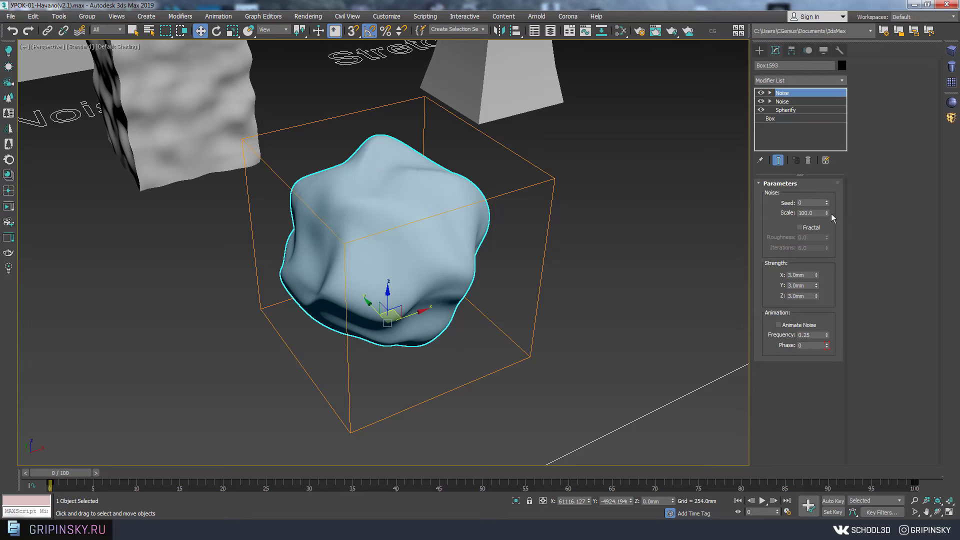
{"action": "left_click_drag", "start_coordinate": [826, 213], "coordinate": [830, 128]}
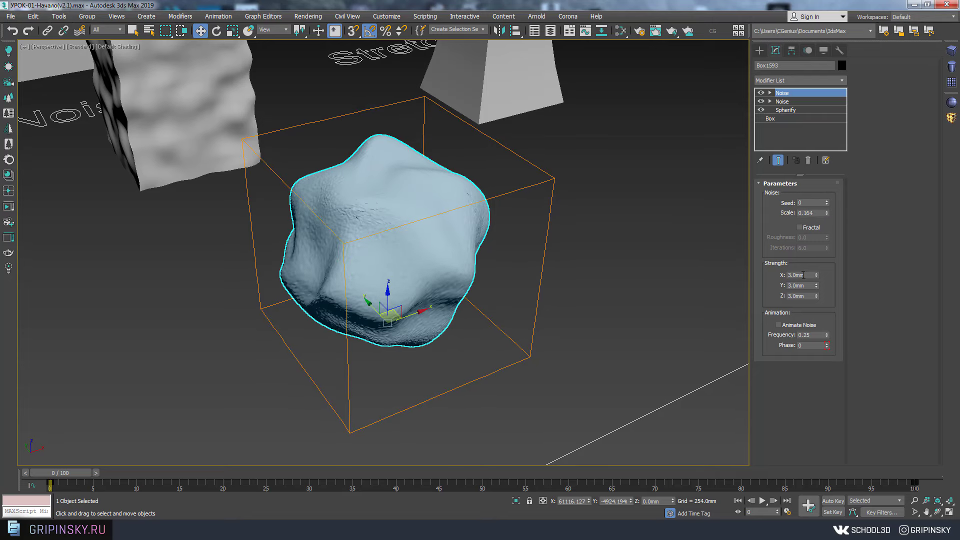
{"action": "key", "text": "Tab"}
{"action": "key", "text": "Tab"}
{"action": "type", "text": "9"}
{"action": "key", "text": "Tab"}
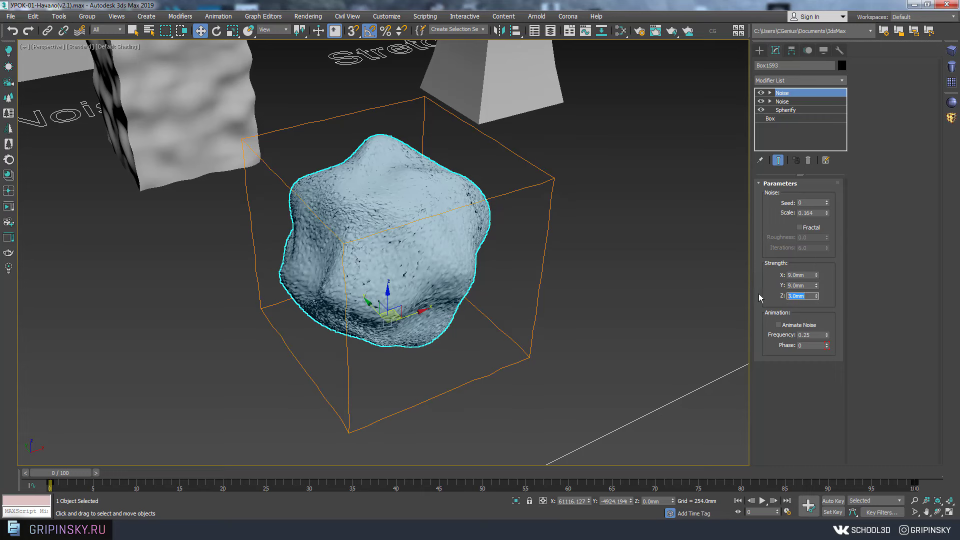
{"action": "type", "text": "9"}
{"action": "key", "text": "Return"}
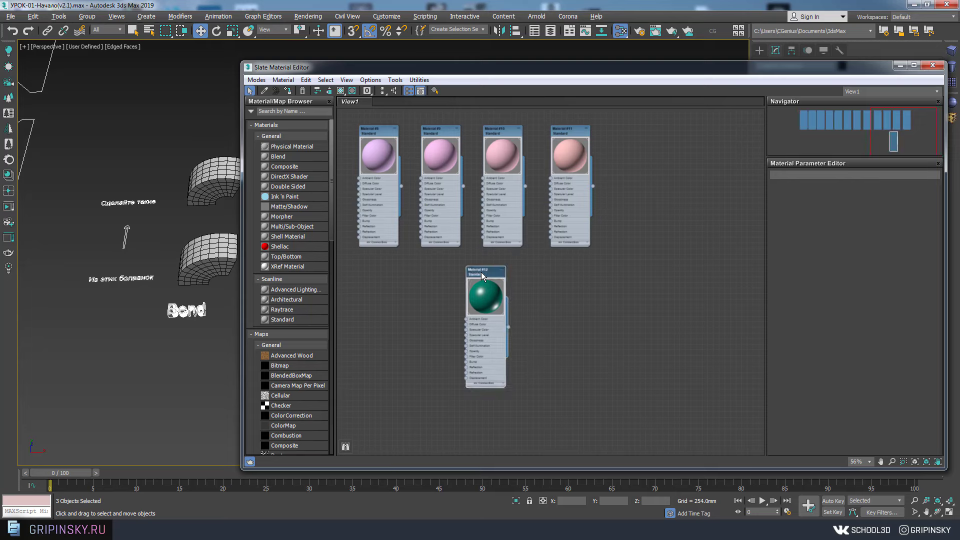
- View the green Material #12's parameters, close the editor and hide edged faces
{"action": "double_click", "coordinate": [485, 272]}
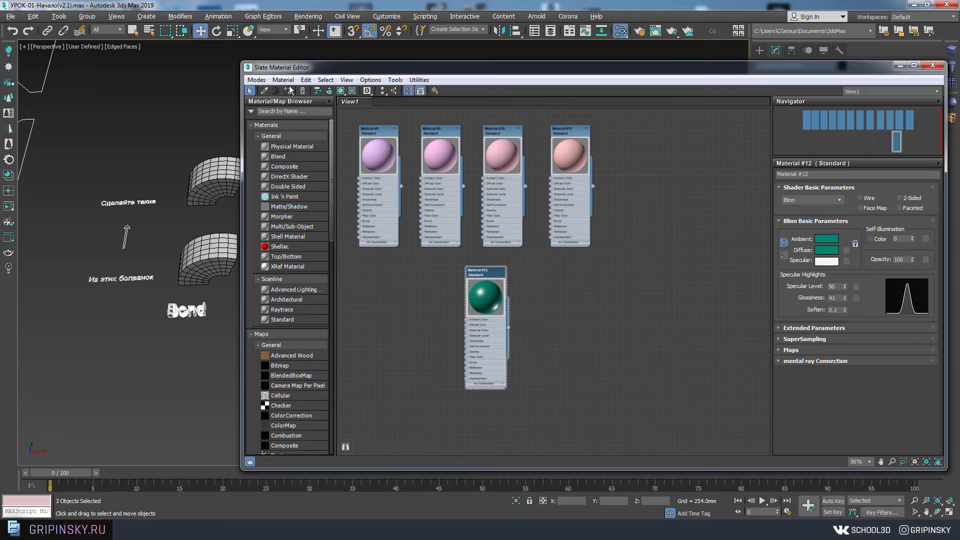
{"action": "left_click", "coordinate": [900, 65]}
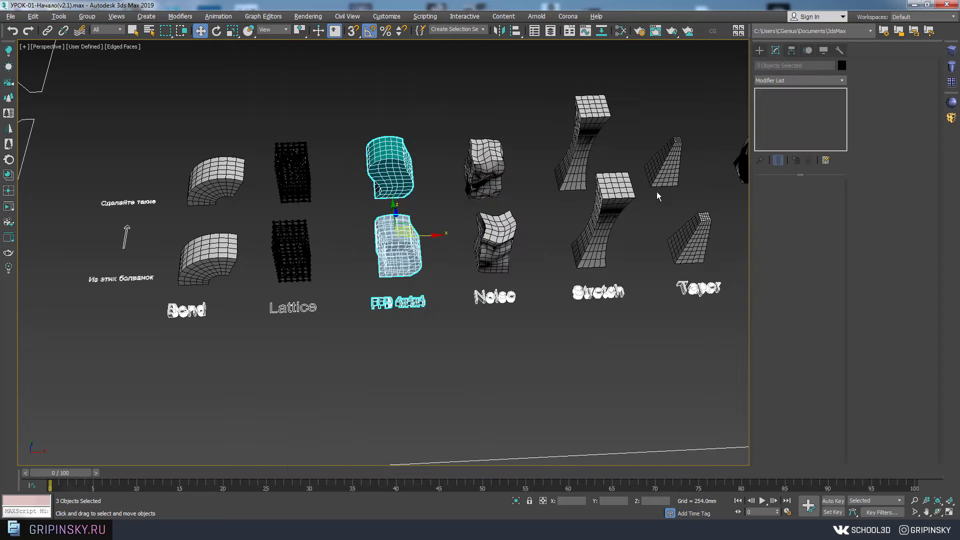
{"action": "middle_click_drag", "start_coordinate": [658, 196], "coordinate": [407, 272], "text": "alt"}
{"action": "key", "text": "F4"}
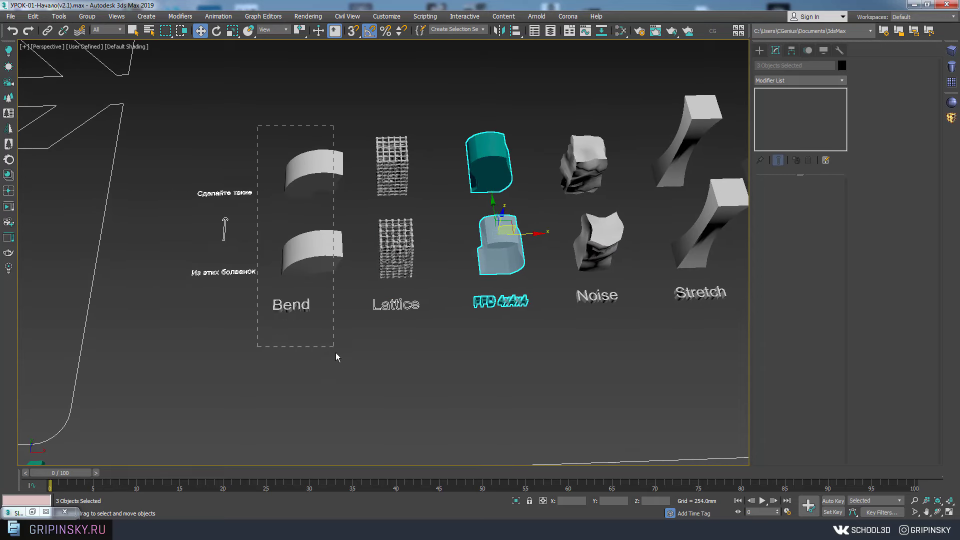
- Select the Bend, Twist and Spherify example object pairs
{"action": "left_click_drag", "start_coordinate": [257, 126], "coordinate": [349, 345]}
{"action": "middle_click_drag", "start_coordinate": [448, 342], "coordinate": [257, 328]}
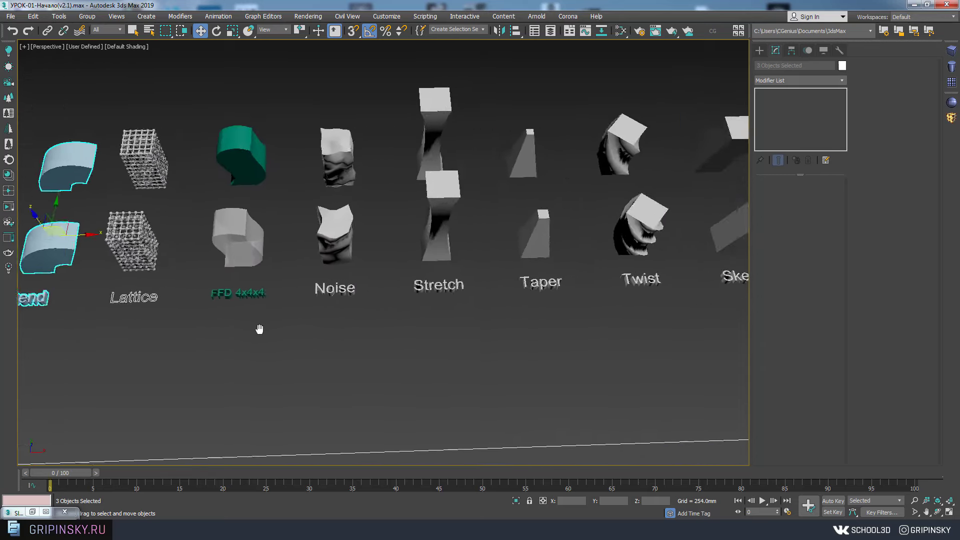
{"action": "middle_click_drag", "start_coordinate": [674, 297], "coordinate": [501, 253]}
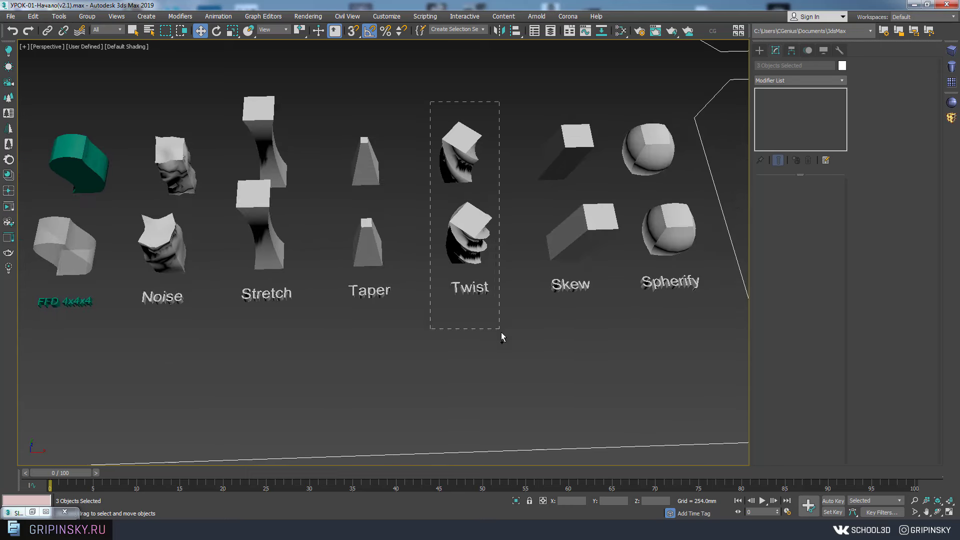
{"action": "left_click_drag", "start_coordinate": [429, 101], "coordinate": [501, 332], "text": "ctrl"}
{"action": "middle_click_drag", "start_coordinate": [549, 325], "coordinate": [393, 317]}
{"action": "left_click_drag", "start_coordinate": [466, 93], "coordinate": [531, 318]}
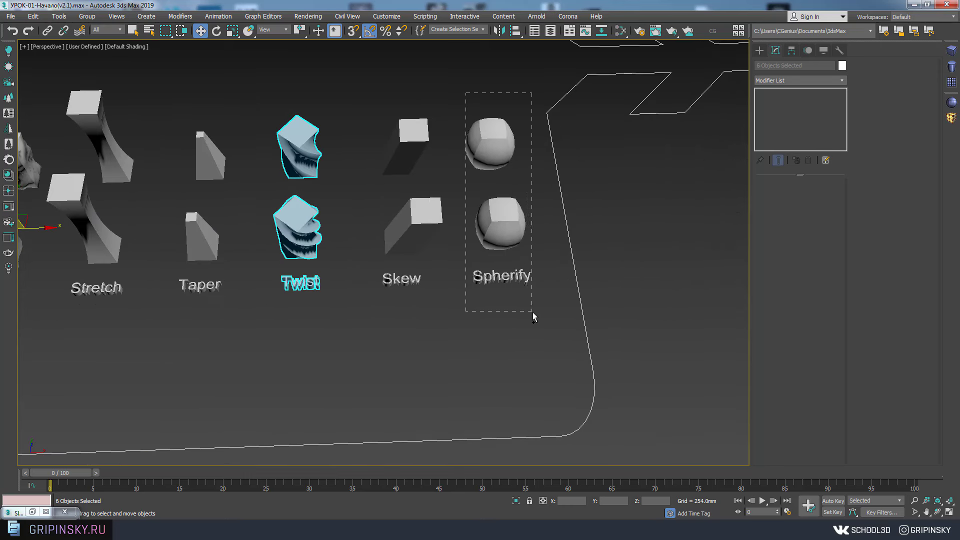
- Reopen the material editor, deselect everything and close it
{"action": "key", "text": "m"}
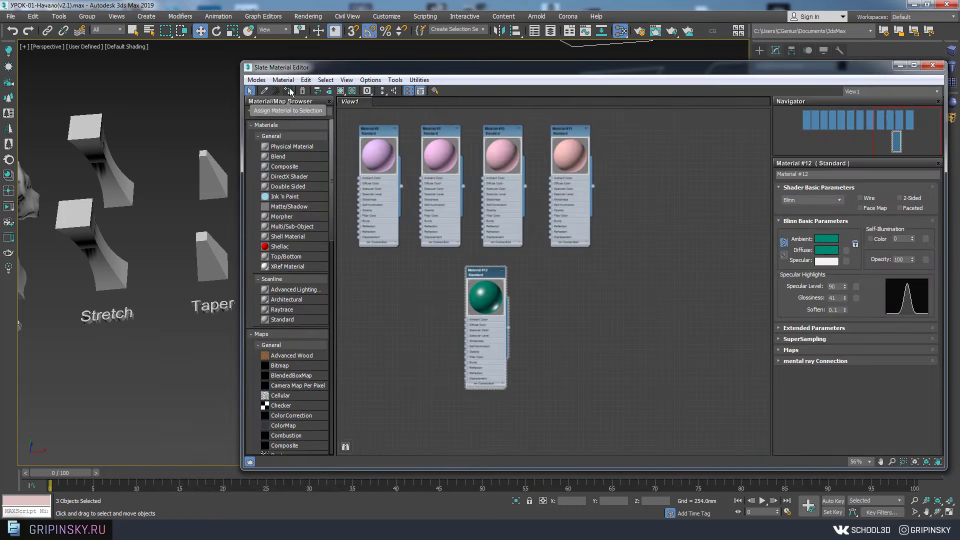
{"action": "left_click", "coordinate": [186, 351]}
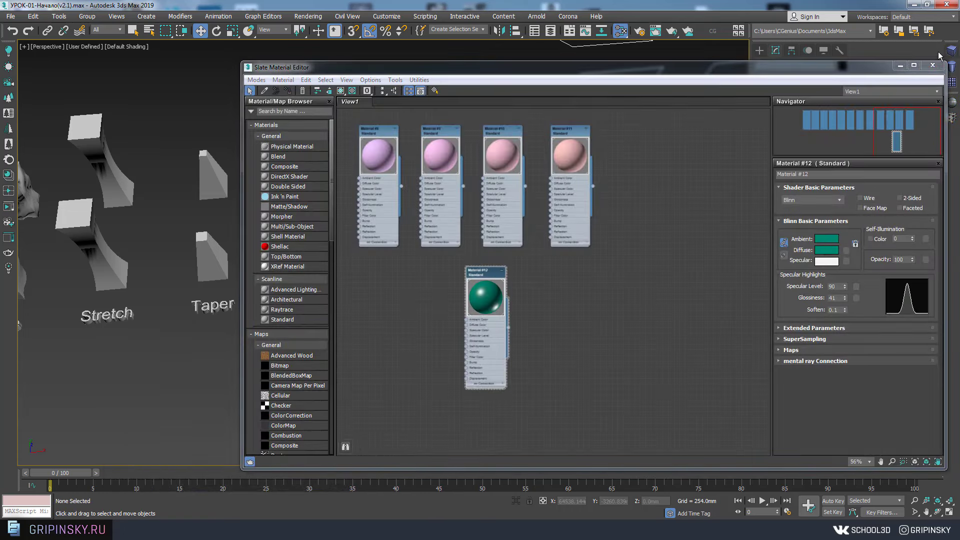
{"action": "left_click", "coordinate": [933, 66]}
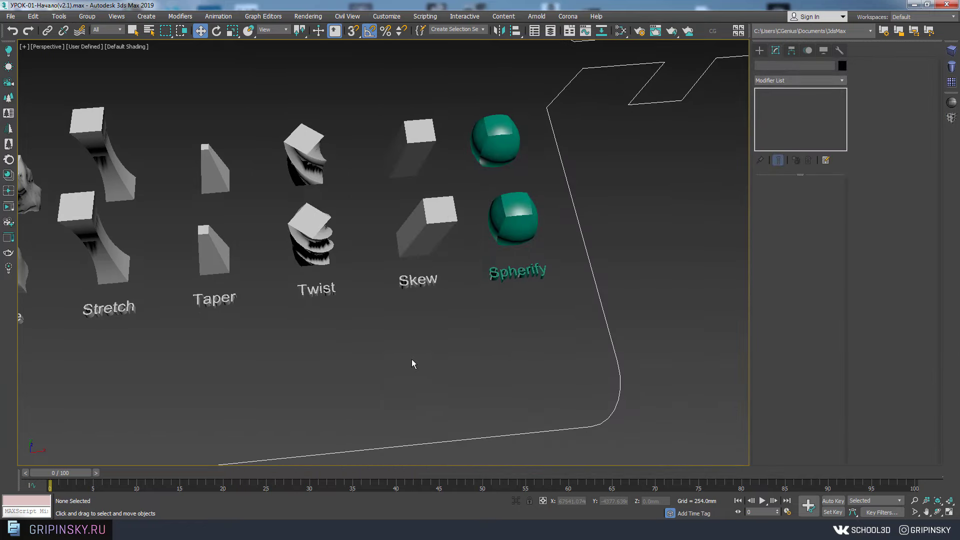
- Select and delete the Stretch, Taper and Skew example objects
{"action": "scroll", "coordinate": [411, 362], "scroll_direction": "up", "scroll_amount": 3}
{"action": "mouse_move", "coordinate": [411, 363]}
{"action": "middle_mouse_down"}
{"action": "mouse_move", "coordinate": [363, 335]}
{"action": "mouse_move", "coordinate": [464, 289]}
{"action": "mouse_move", "coordinate": [378, 251]}
{"action": "middle_mouse_up"}
{"action": "scroll", "coordinate": [457, 262], "scroll_direction": "up", "scroll_amount": 4}
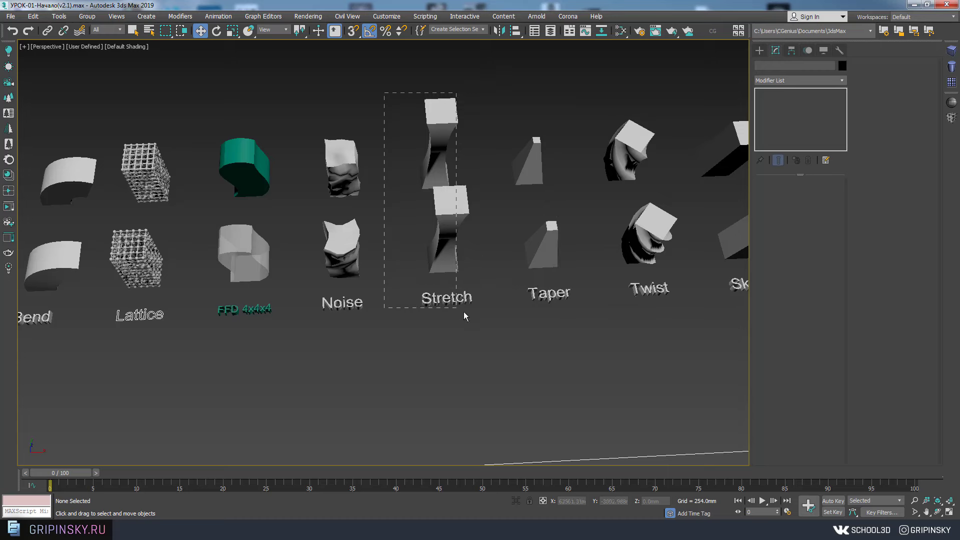
{"action": "mouse_move", "coordinate": [463, 311]}
{"action": "left_mouse_down"}
{"action": "mouse_move", "coordinate": [575, 333]}
{"action": "mouse_move", "coordinate": [598, 324]}
{"action": "left_mouse_up"}
{"action": "middle_click_drag", "start_coordinate": [598, 324], "coordinate": [586, 198], "text": "alt"}
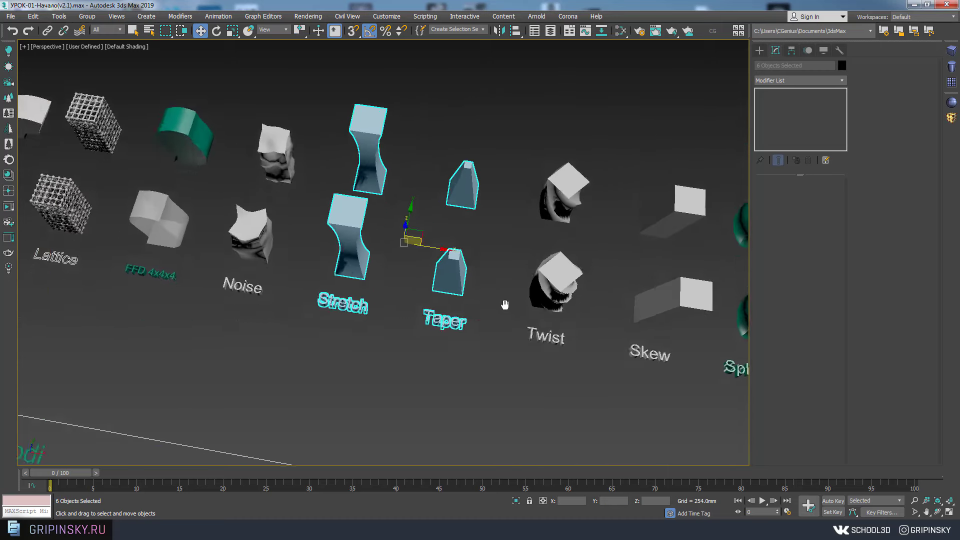
{"action": "left_click_drag", "start_coordinate": [656, 389], "coordinate": [656, 387], "text": "ctrl"}
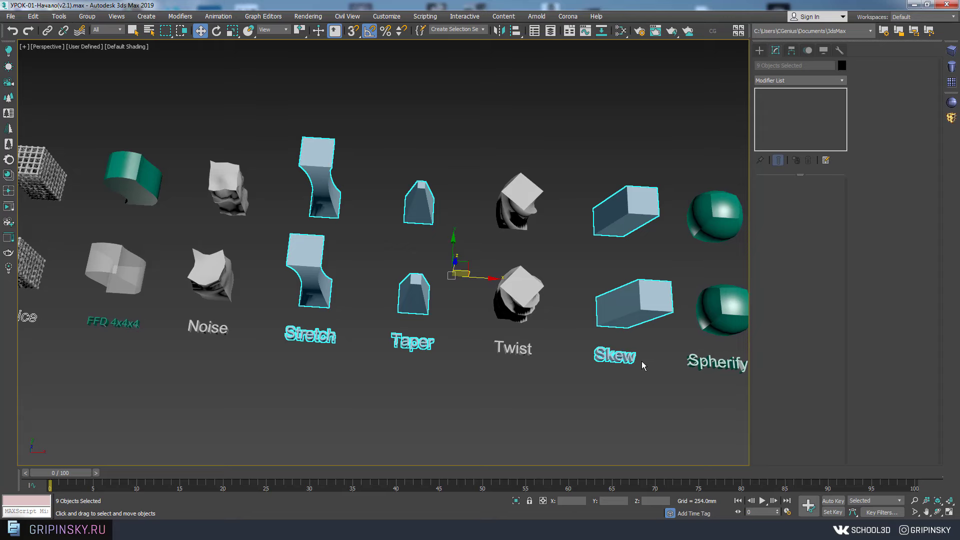
{"action": "key", "text": "Delete"}
- Bring the Shell label into view and select the Noise box beside it
{"action": "scroll", "coordinate": [465, 292], "scroll_direction": "down", "scroll_amount": 3}
{"action": "scroll", "coordinate": [497, 261], "scroll_direction": "down", "scroll_amount": 5}
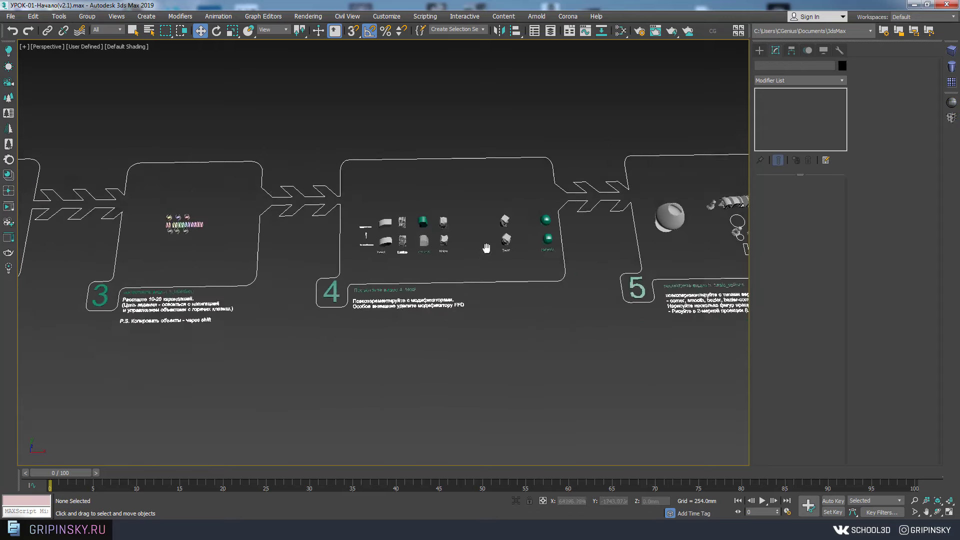
{"action": "scroll", "coordinate": [497, 261], "scroll_direction": "up", "scroll_amount": 5}
{"action": "middle_click_drag", "start_coordinate": [433, 243], "coordinate": [433, 221], "text": "alt"}
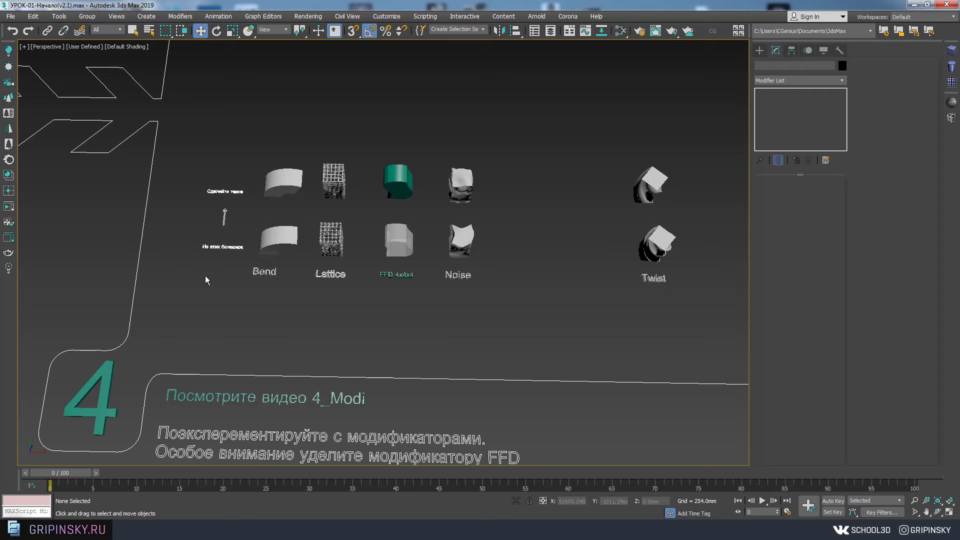
{"action": "mouse_move", "coordinate": [674, 189]}
{"action": "middle_mouse_down"}
{"action": "mouse_move", "coordinate": [388, 263]}
{"action": "mouse_move", "coordinate": [463, 259]}
{"action": "mouse_move", "coordinate": [475, 237]}
{"action": "mouse_move", "coordinate": [442, 268]}
{"action": "middle_mouse_up"}
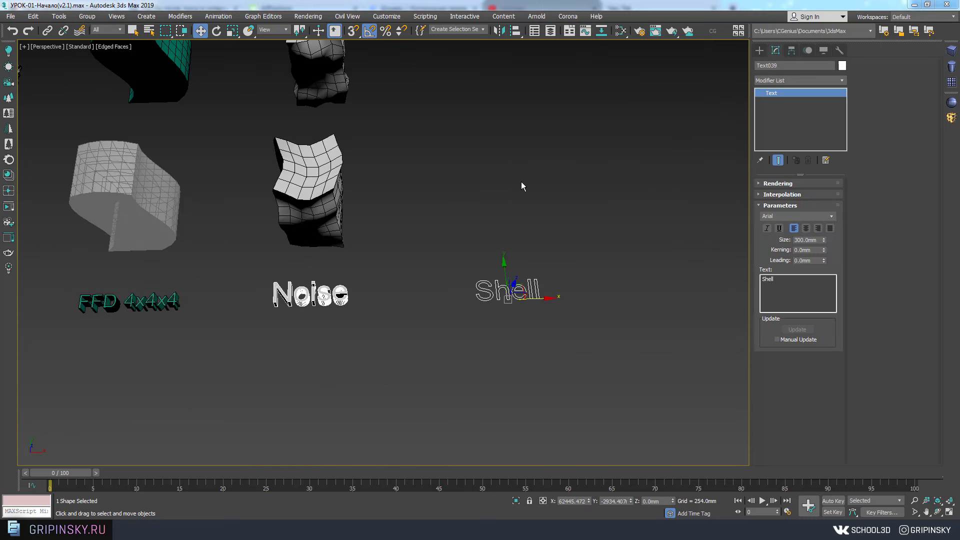
{"action": "middle_click_drag", "start_coordinate": [501, 195], "coordinate": [496, 198], "text": "alt"}
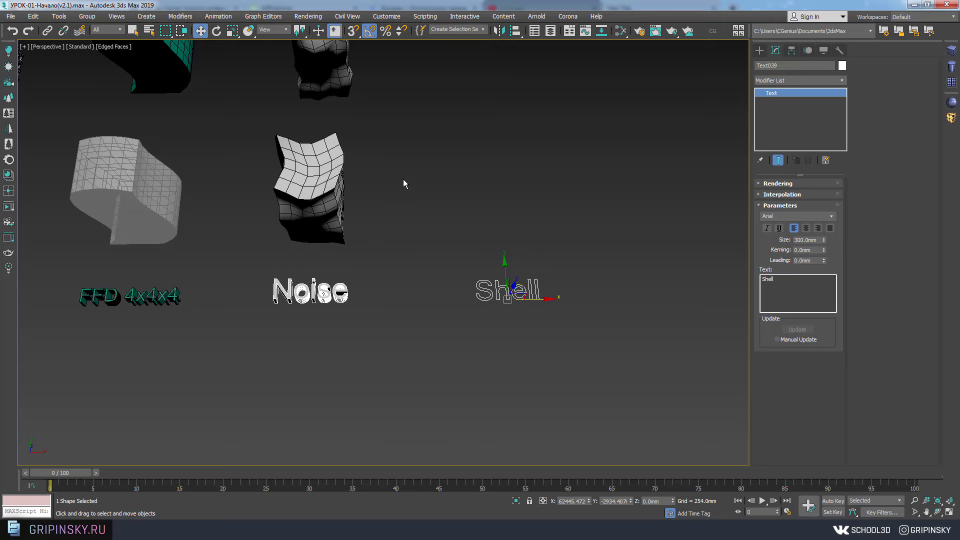
{"action": "left_click_drag", "start_coordinate": [417, 177], "coordinate": [348, 194]}
- Make one copy of the Noise box next to the Shell label
{"action": "middle_click_drag", "start_coordinate": [325, 199], "coordinate": [323, 195], "text": "alt"}
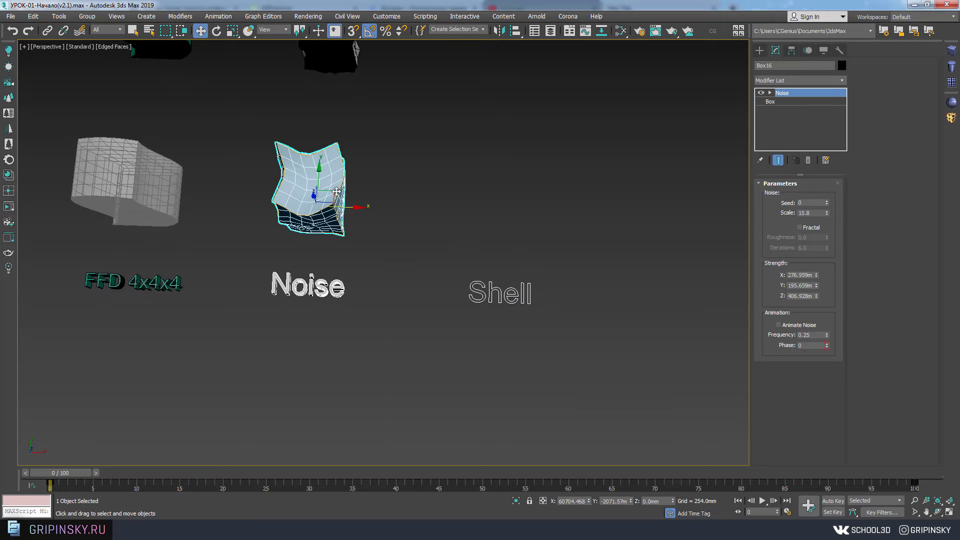
{"action": "mouse_move", "coordinate": [320, 195]}
{"action": "left_mouse_down", "text": "shift"}
{"action": "mouse_move", "coordinate": [560, 216]}
{"action": "mouse_move", "coordinate": [465, 210]}
{"action": "left_mouse_up", "text": "shift"}
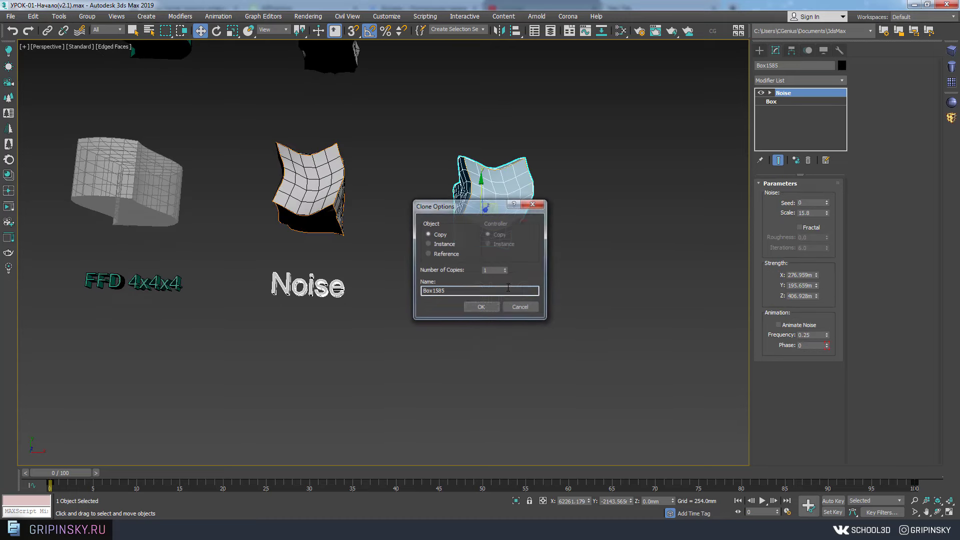
{"action": "left_click", "coordinate": [484, 306]}
{"action": "scroll", "coordinate": [492, 234], "scroll_direction": "up", "scroll_amount": 8}
{"action": "scroll", "coordinate": [492, 234], "scroll_direction": "down", "scroll_amount": 3}
{"action": "scroll", "coordinate": [497, 240], "scroll_direction": "down", "scroll_amount": 3}
{"action": "scroll", "coordinate": [502, 245], "scroll_direction": "down", "scroll_amount": 3}
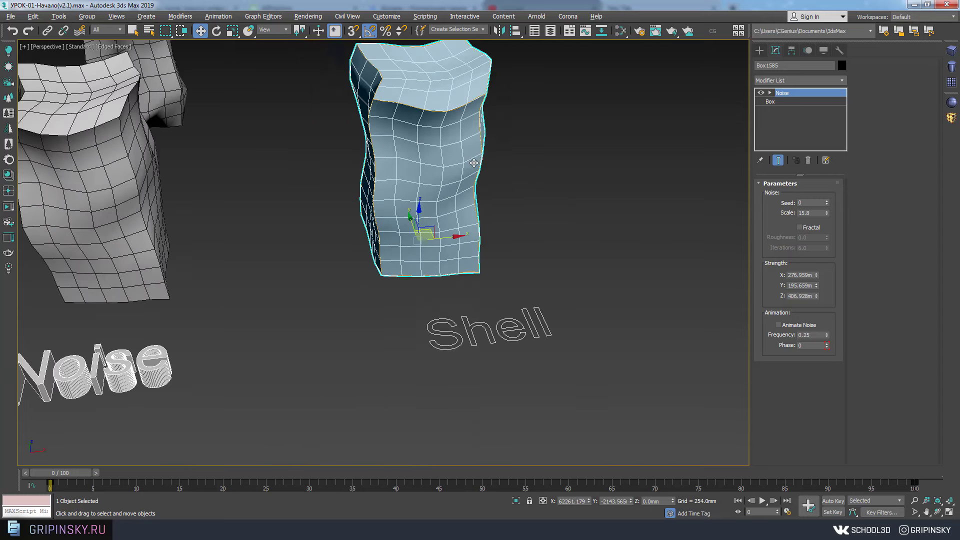
- Convert the copy to Editable Poly and delete polygons at its upper front corner
{"action": "right_click", "coordinate": [451, 159]}
{"action": "left_click", "coordinate": [569, 274]}
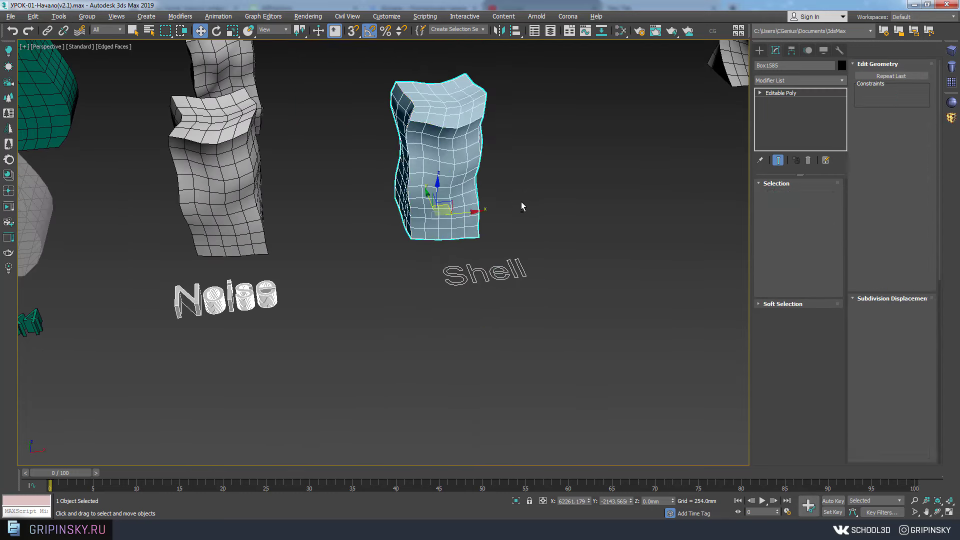
{"action": "left_click", "coordinate": [809, 196]}
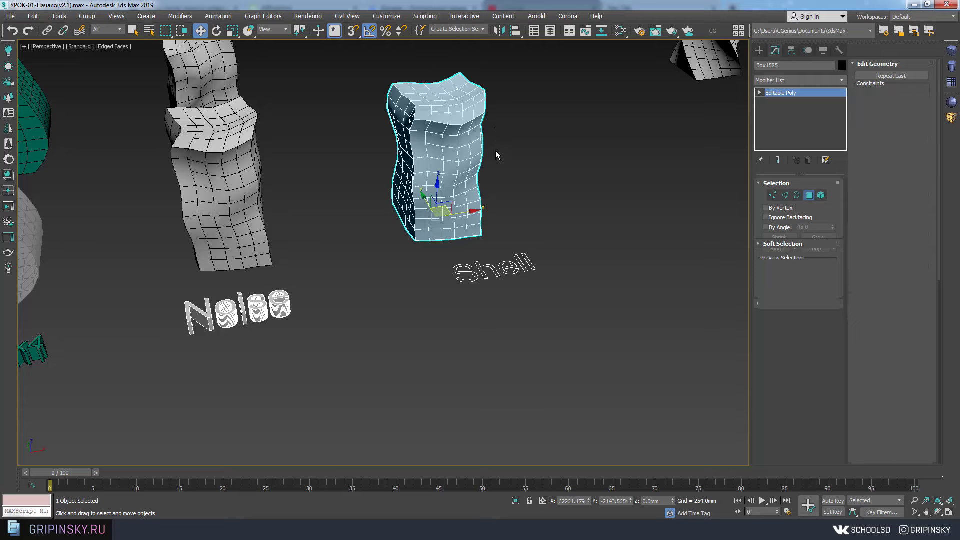
{"action": "mouse_move", "coordinate": [493, 122]}
{"action": "middle_mouse_down", "text": "alt"}
{"action": "mouse_move", "coordinate": [482, 134]}
{"action": "mouse_move", "coordinate": [450, 102]}
{"action": "middle_mouse_up", "text": "alt"}
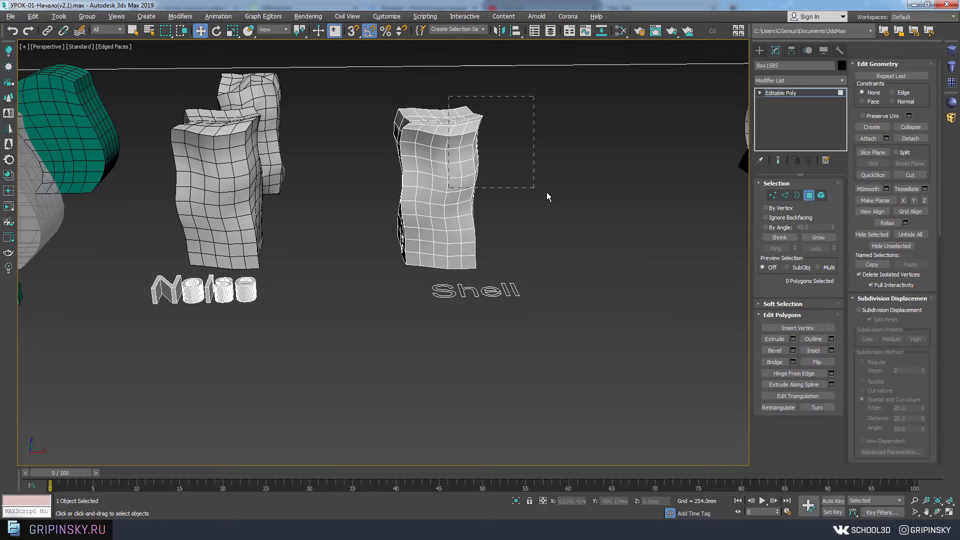
{"action": "left_click_drag", "start_coordinate": [547, 196], "coordinate": [549, 197]}
{"action": "key", "text": "Delete"}
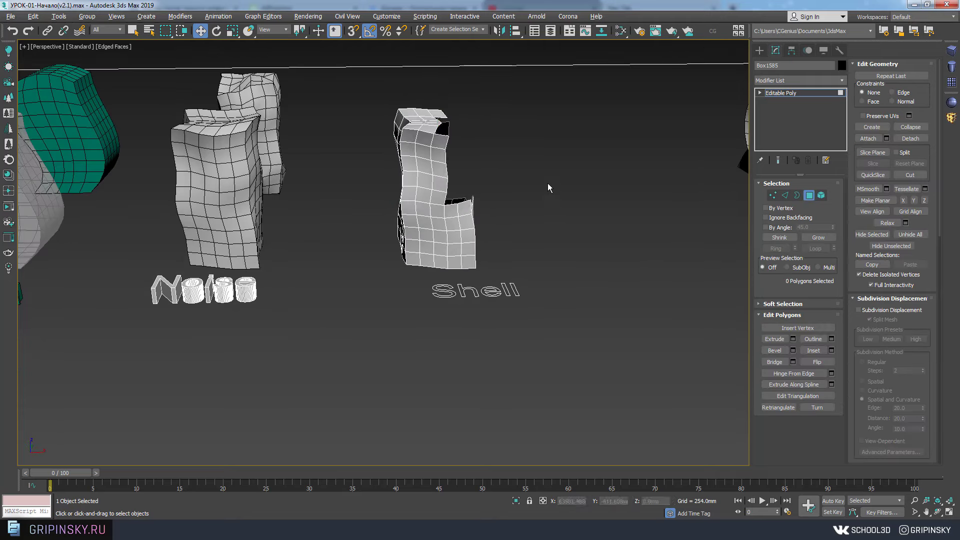
- Delete a band of polygons from the box wall to widen the opening
{"action": "mouse_move", "coordinate": [559, 180]}
{"action": "middle_mouse_down", "text": "alt"}
{"action": "mouse_move", "coordinate": [505, 200]}
{"action": "mouse_move", "coordinate": [429, 193]}
{"action": "mouse_move", "coordinate": [533, 210]}
{"action": "middle_mouse_up", "text": "alt"}
{"action": "scroll", "coordinate": [445, 188], "scroll_direction": "up", "scroll_amount": 5}
{"action": "scroll", "coordinate": [445, 188], "scroll_direction": "up", "scroll_amount": 3}
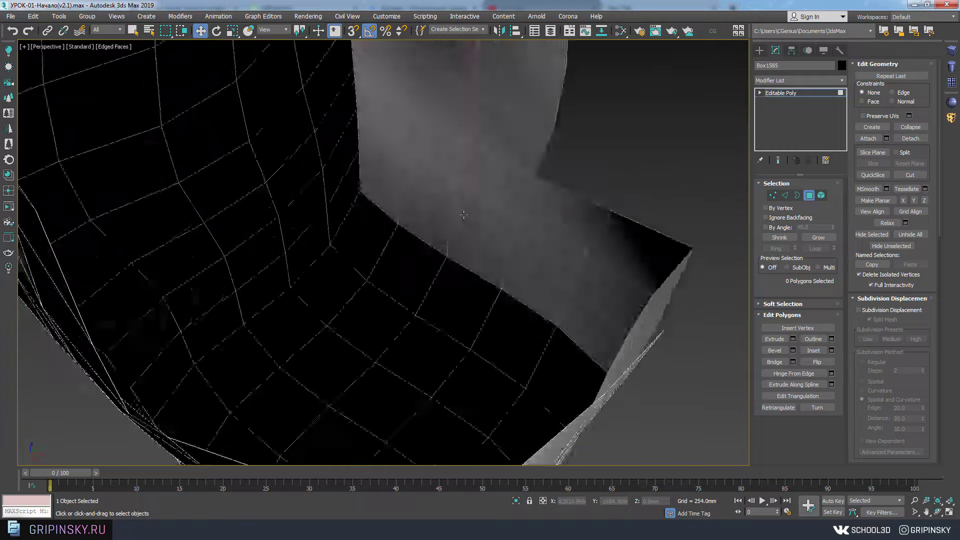
{"action": "mouse_move", "coordinate": [446, 188]}
{"action": "middle_mouse_down"}
{"action": "mouse_move", "coordinate": [380, 263]}
{"action": "mouse_move", "coordinate": [413, 268]}
{"action": "mouse_move", "coordinate": [203, 215]}
{"action": "middle_mouse_up"}
{"action": "scroll", "coordinate": [380, 264], "scroll_direction": "down", "scroll_amount": 10}
{"action": "scroll", "coordinate": [413, 268], "scroll_direction": "up", "scroll_amount": 4}
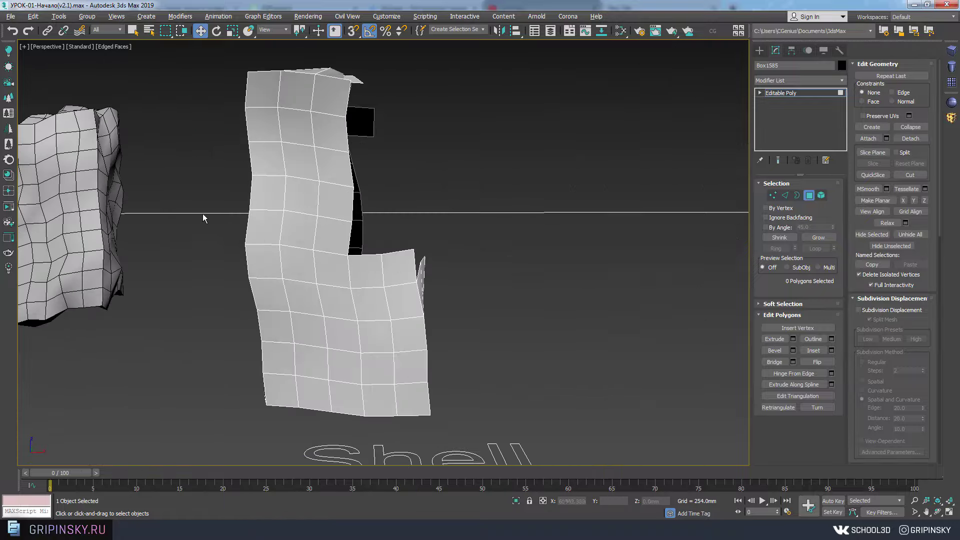
{"action": "left_click_drag", "start_coordinate": [202, 212], "coordinate": [283, 262]}
{"action": "key", "text": "Delete"}
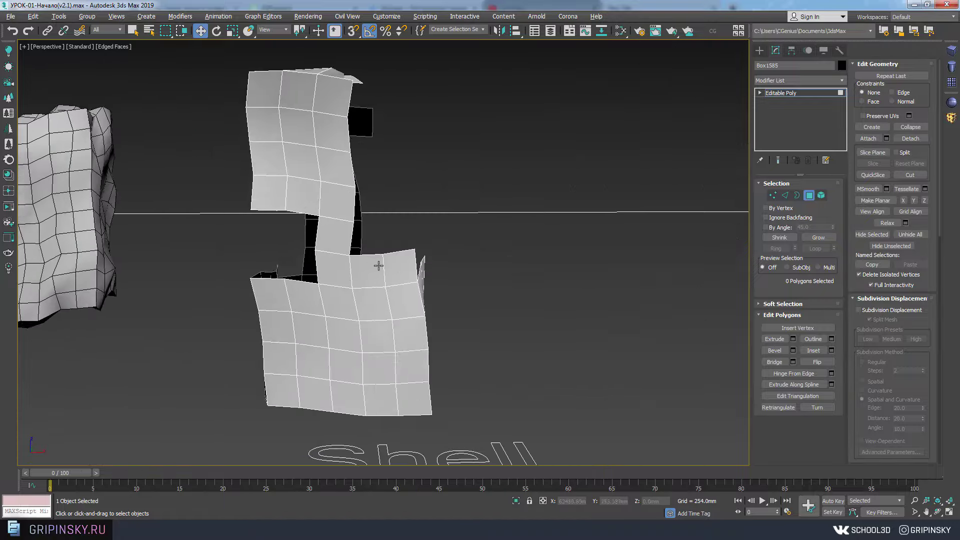
- Select one more polygon, then return to object-level editing
{"action": "mouse_move", "coordinate": [377, 263]}
{"action": "middle_mouse_down", "text": "alt"}
{"action": "mouse_move", "coordinate": [685, 291]}
{"action": "mouse_move", "coordinate": [324, 315]}
{"action": "mouse_move", "coordinate": [311, 293]}
{"action": "middle_mouse_up", "text": "alt"}
{"action": "left_click", "coordinate": [284, 280]}
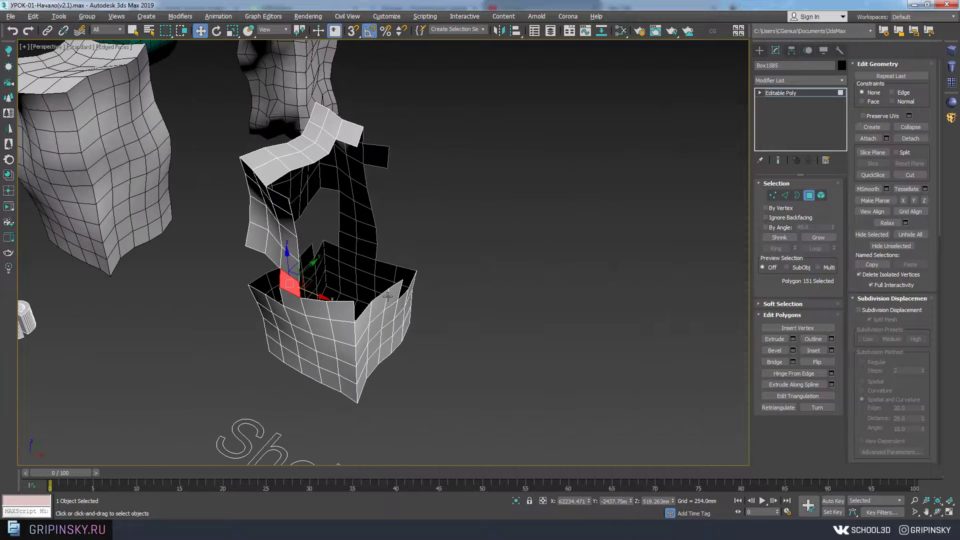
{"action": "scroll", "coordinate": [283, 280], "scroll_direction": "up", "scroll_amount": 2}
{"action": "scroll", "coordinate": [290, 296], "scroll_direction": "up", "scroll_amount": 3}
{"action": "mouse_move", "coordinate": [422, 281]}
{"action": "middle_mouse_down", "text": "alt"}
{"action": "mouse_move", "coordinate": [383, 279]}
{"action": "mouse_move", "coordinate": [399, 290]}
{"action": "mouse_move", "coordinate": [382, 299]}
{"action": "mouse_move", "coordinate": [446, 328]}
{"action": "mouse_move", "coordinate": [512, 249]}
{"action": "mouse_move", "coordinate": [675, 155]}
{"action": "middle_mouse_up", "text": "alt"}
{"action": "left_click", "coordinate": [792, 93]}
{"action": "scroll", "coordinate": [395, 290], "scroll_direction": "down", "scroll_amount": 5}
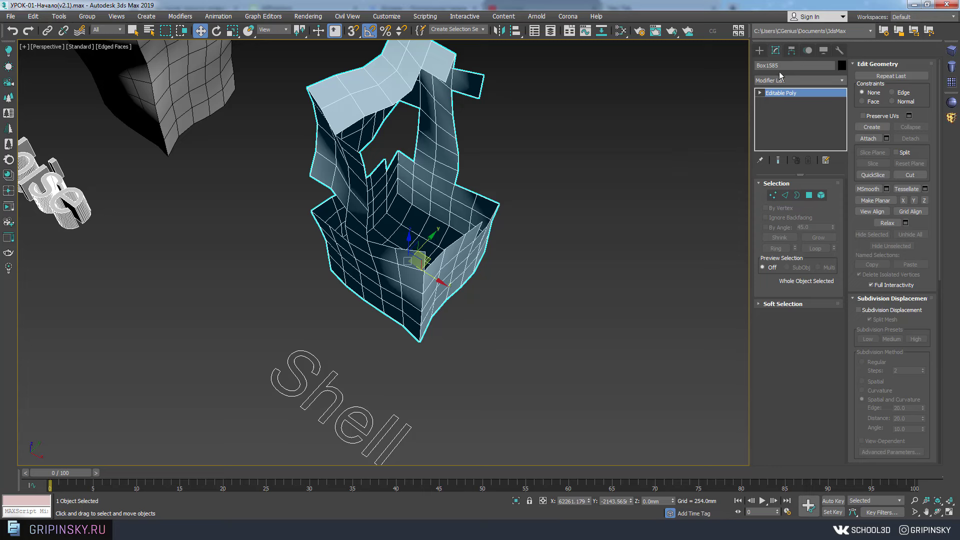
- Shell the holed box (inner 17.78mm, outer 37.465mm), then draw a new plane nearby
{"action": "left_click", "coordinate": [789, 81]}
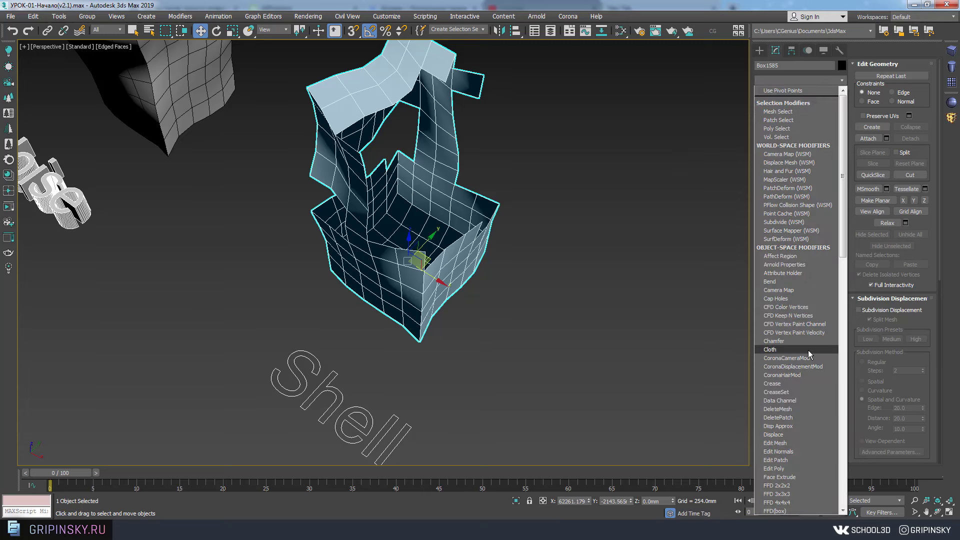
{"action": "type", "text": "shell"}
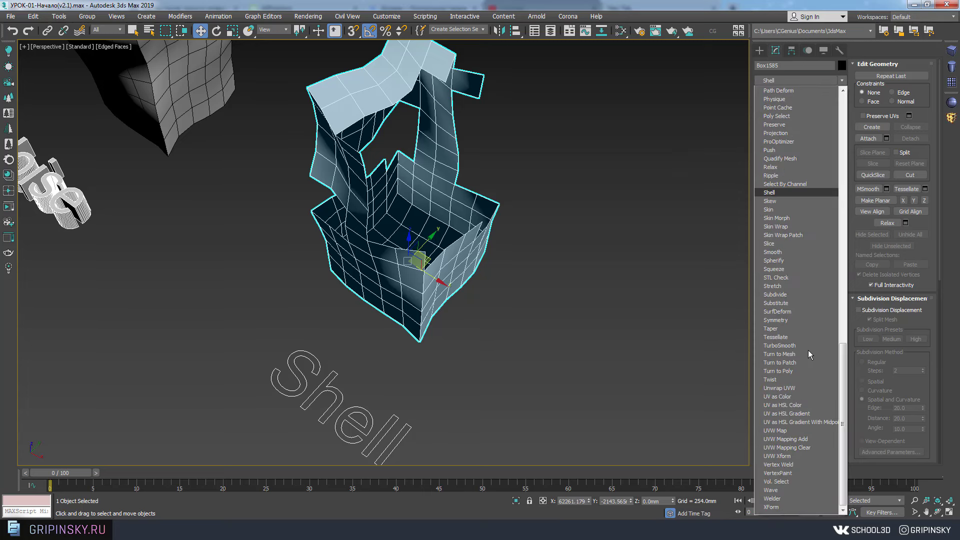
{"action": "left_click", "coordinate": [780, 192]}
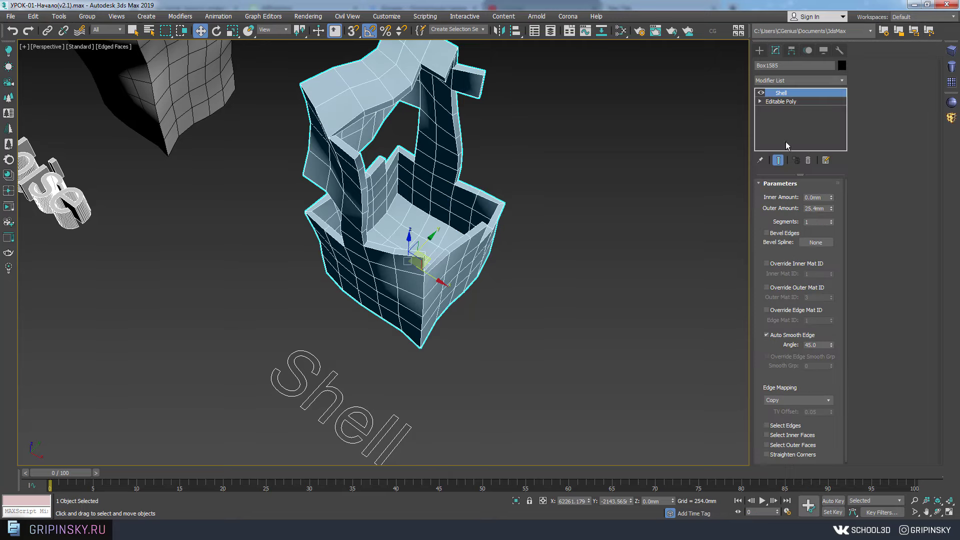
{"action": "scroll", "coordinate": [514, 242], "scroll_direction": "up", "scroll_amount": 3}
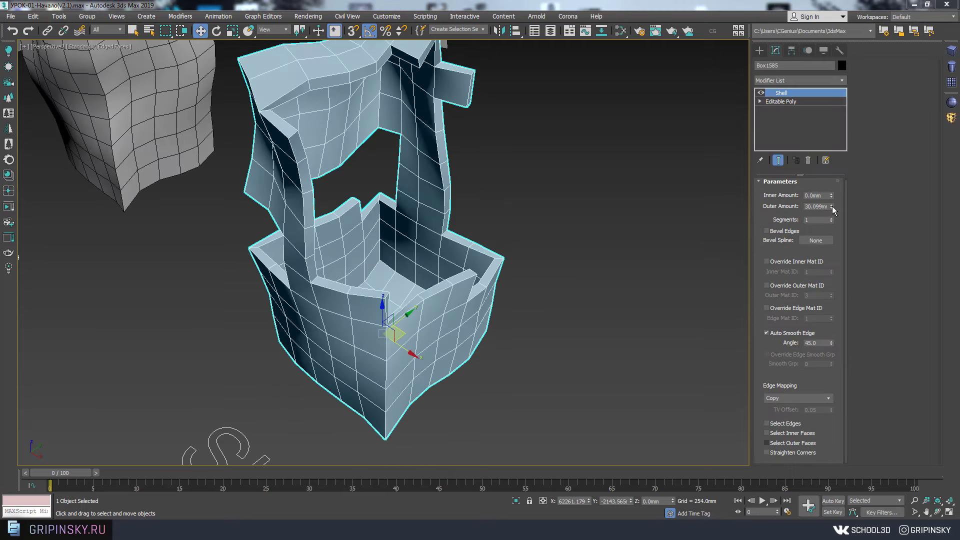
{"action": "mouse_move", "coordinate": [832, 208]}
{"action": "left_mouse_down"}
{"action": "mouse_move", "coordinate": [824, 132]}
{"action": "mouse_move", "coordinate": [830, 196]}
{"action": "mouse_move", "coordinate": [826, 154]}
{"action": "mouse_move", "coordinate": [834, 166]}
{"action": "left_mouse_up"}
{"action": "left_click_drag", "start_coordinate": [831, 206], "coordinate": [834, 214]}
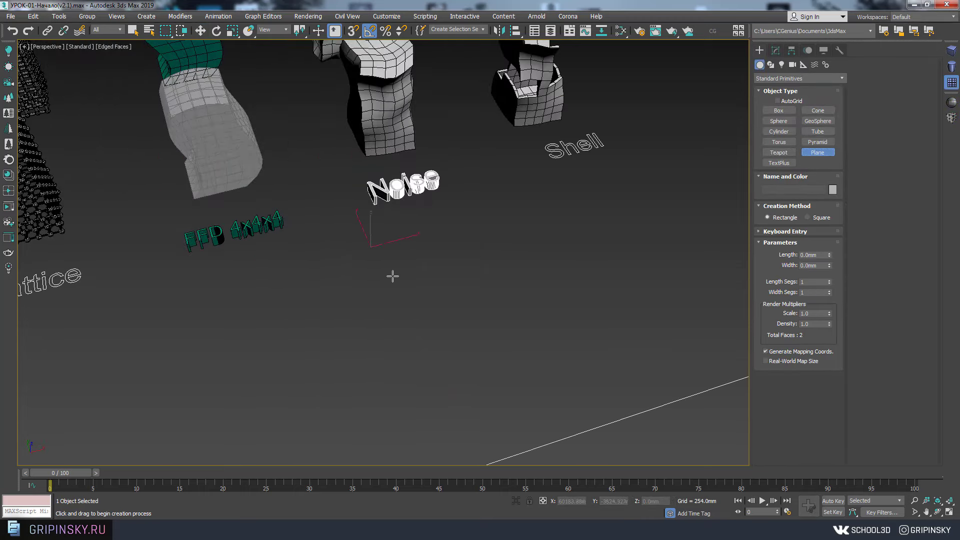
{"action": "mouse_move", "coordinate": [370, 247]}
{"action": "left_mouse_down"}
{"action": "mouse_move", "coordinate": [637, 368]}
{"action": "mouse_move", "coordinate": [615, 339]}
{"action": "left_mouse_up"}
{"action": "middle_click_drag", "start_coordinate": [614, 338], "coordinate": [624, 310], "text": "alt"}
- Add Shell to Plane005 with Outer Amount 1315.97mm, making a tall solid-shaded box
{"action": "key", "text": "w"}
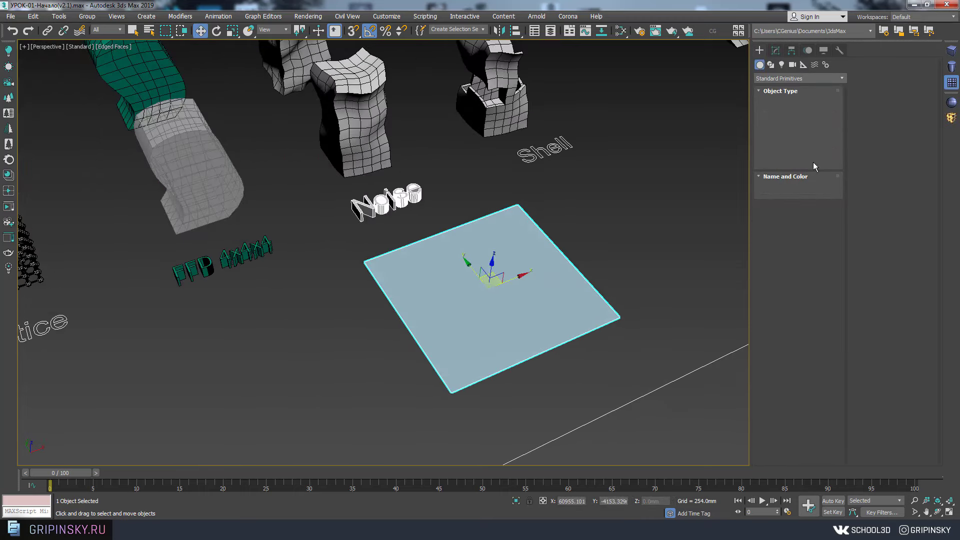
{"action": "left_click", "coordinate": [775, 50]}
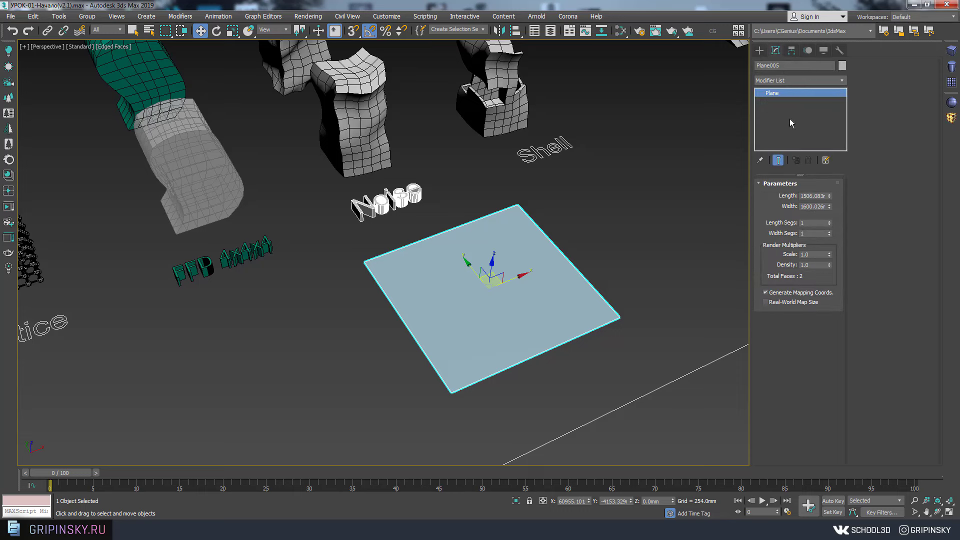
{"action": "left_click", "coordinate": [770, 89]}
{"action": "scroll", "coordinate": [785, 186], "scroll_direction": "down", "scroll_amount": 10}
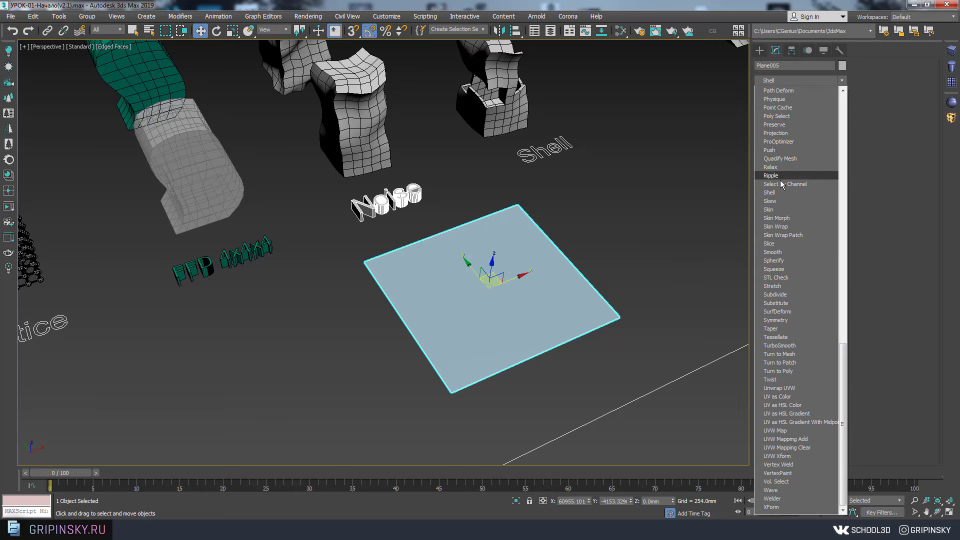
{"action": "left_click", "coordinate": [778, 191]}
{"action": "middle_click_drag", "start_coordinate": [622, 203], "coordinate": [848, 207], "text": "alt"}
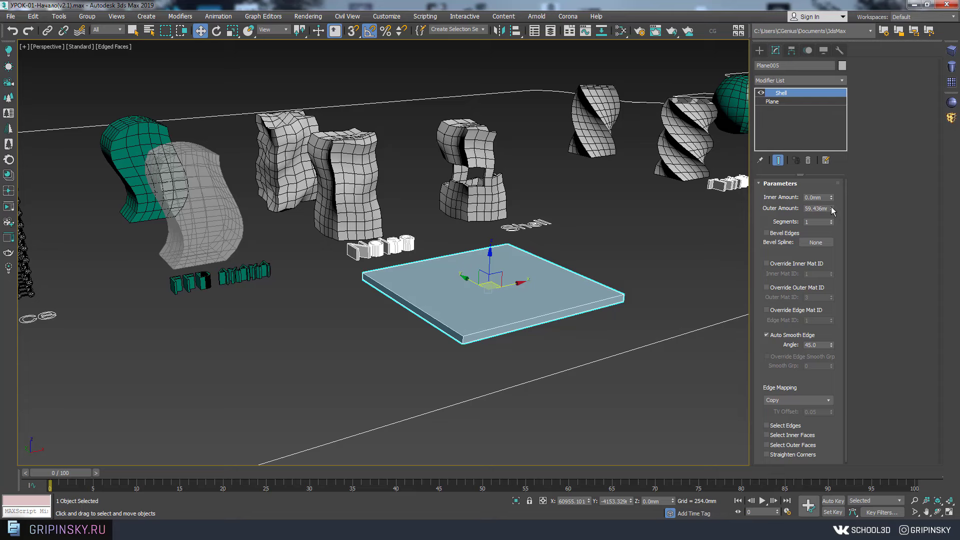
{"action": "left_click_drag", "start_coordinate": [832, 210], "coordinate": [834, 48]}
{"action": "mouse_move", "coordinate": [721, 260]}
{"action": "middle_mouse_down", "text": "alt"}
{"action": "mouse_move", "coordinate": [592, 271]}
{"action": "mouse_move", "coordinate": [677, 249]}
{"action": "mouse_move", "coordinate": [578, 279]}
{"action": "mouse_move", "coordinate": [624, 289]}
{"action": "mouse_move", "coordinate": [585, 316]}
{"action": "mouse_move", "coordinate": [615, 300]}
{"action": "mouse_move", "coordinate": [577, 255]}
{"action": "middle_mouse_up", "text": "alt"}
{"action": "key", "text": "alt+x"}
- Convert the box to Editable Poly and delete its top face
{"action": "right_click", "coordinate": [578, 255]}
{"action": "left_click", "coordinate": [687, 343]}
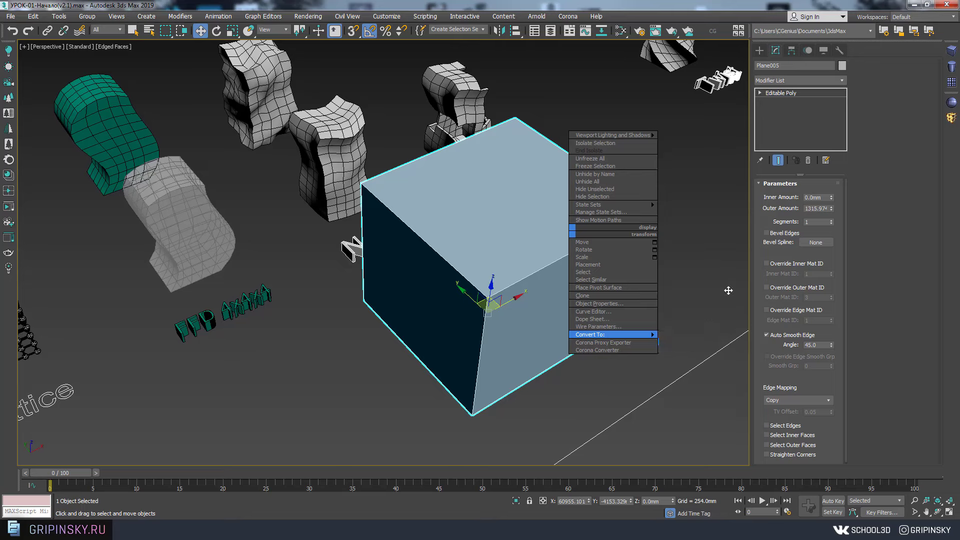
{"action": "left_click", "coordinate": [810, 195]}
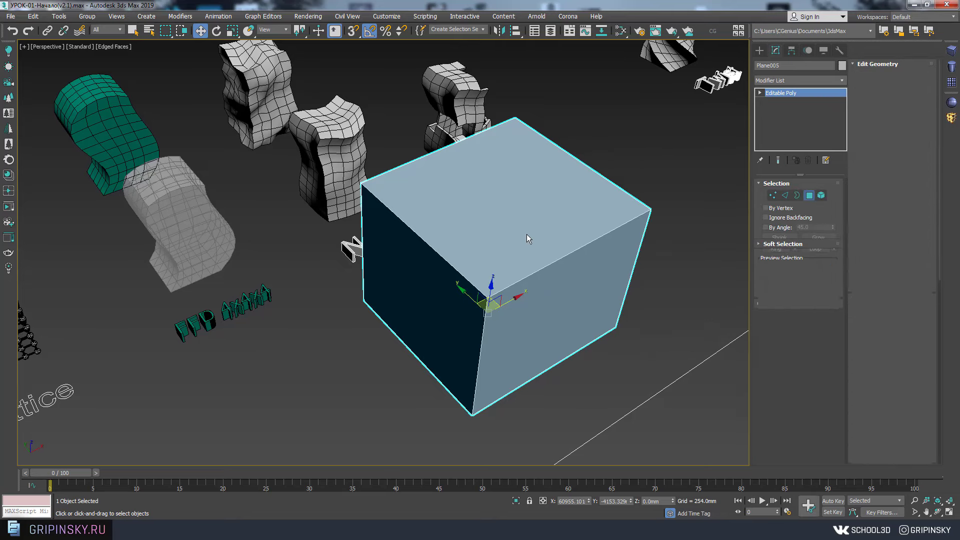
{"action": "left_click", "coordinate": [527, 234]}
{"action": "key", "text": "Delete"}
{"action": "mouse_move", "coordinate": [670, 358]}
{"action": "middle_mouse_down", "text": "alt"}
{"action": "mouse_move", "coordinate": [620, 339]}
{"action": "mouse_move", "coordinate": [620, 298]}
{"action": "mouse_move", "coordinate": [638, 295]}
{"action": "mouse_move", "coordinate": [649, 344]}
{"action": "mouse_move", "coordinate": [604, 311]}
{"action": "mouse_move", "coordinate": [622, 310]}
{"action": "middle_mouse_up", "text": "alt"}
{"action": "middle_click_drag", "start_coordinate": [593, 342], "coordinate": [614, 319], "text": "alt"}
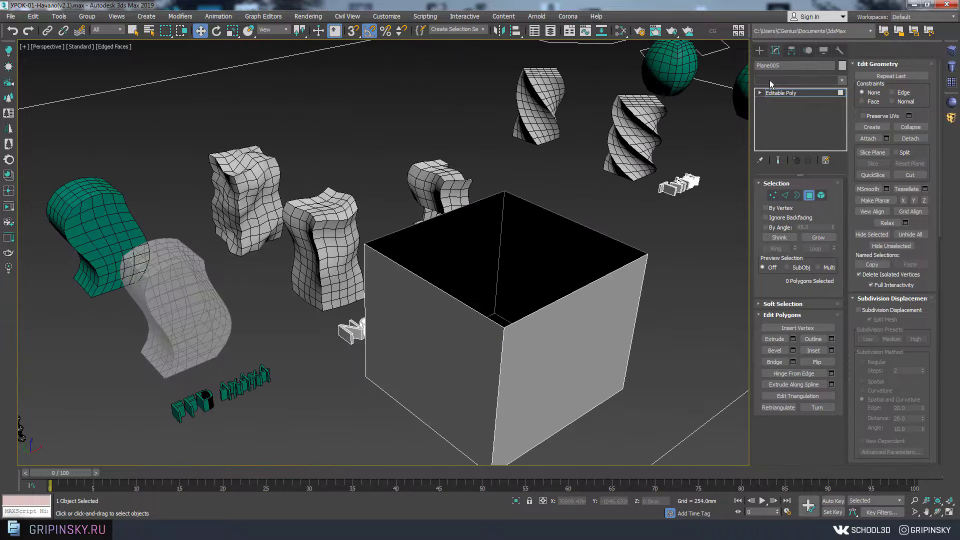
- Stack another Shell on Plane005 with outer amount 158.242mm and inner amount 38.862mm
{"action": "left_click", "coordinate": [799, 80]}
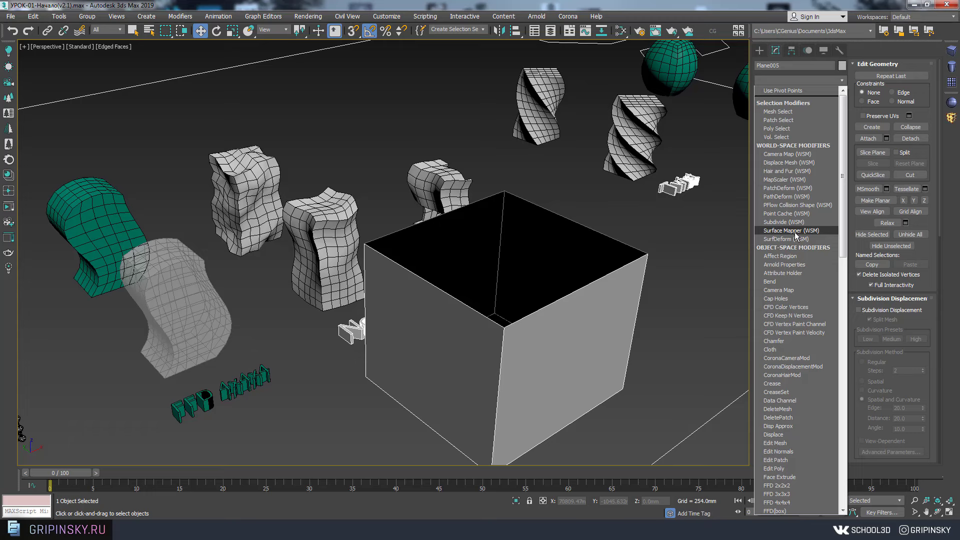
{"action": "scroll", "coordinate": [796, 235], "scroll_direction": "down", "scroll_amount": 10}
{"action": "left_click", "coordinate": [780, 190]}
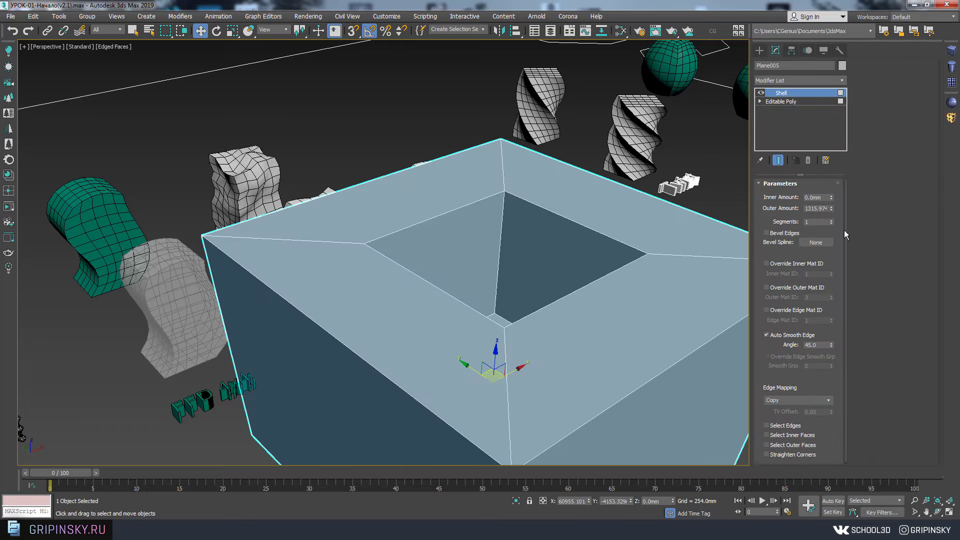
{"action": "right_click", "coordinate": [832, 206]}
{"action": "left_click", "coordinate": [829, 205]}
{"action": "right_click", "coordinate": [831, 208]}
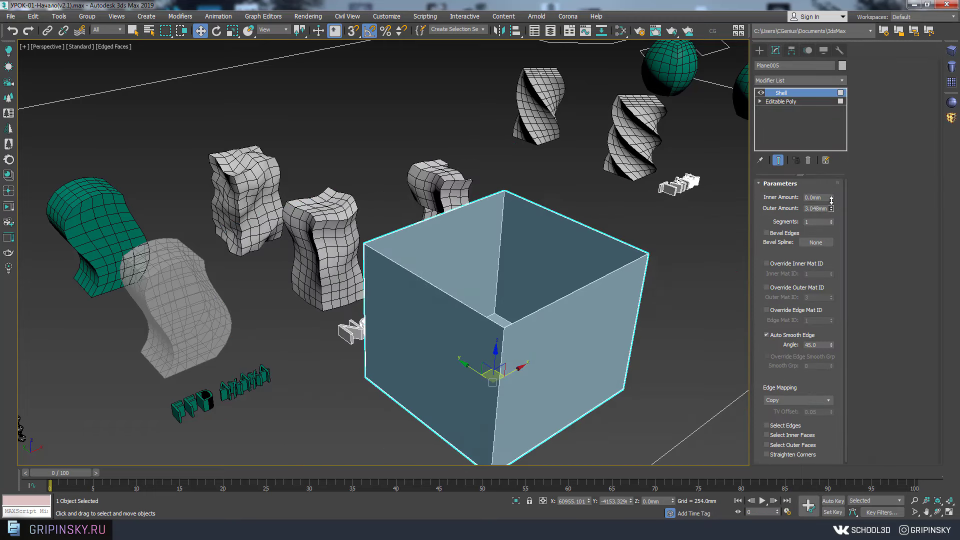
{"action": "left_click_drag", "start_coordinate": [831, 208], "coordinate": [841, 170]}
{"action": "right_click", "coordinate": [843, 268]}
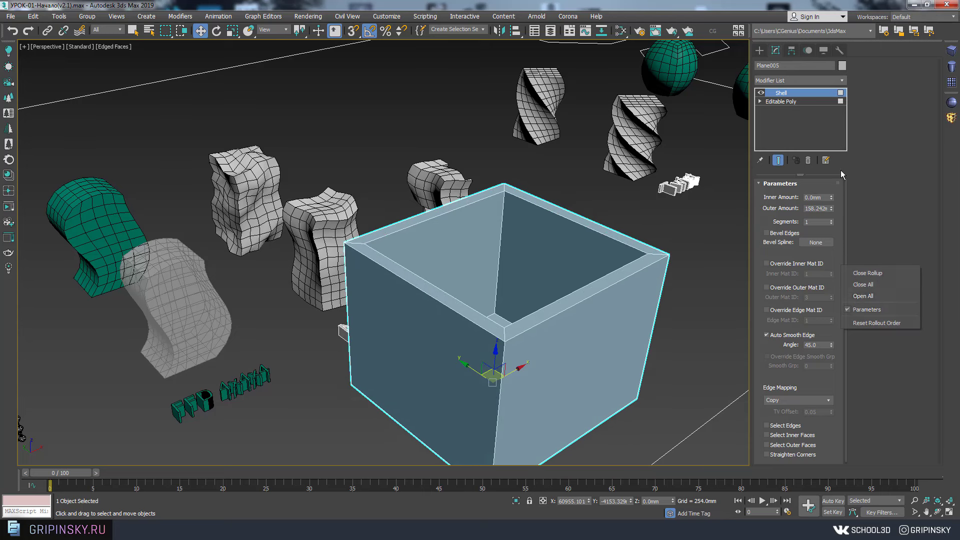
{"action": "left_click", "coordinate": [813, 134]}
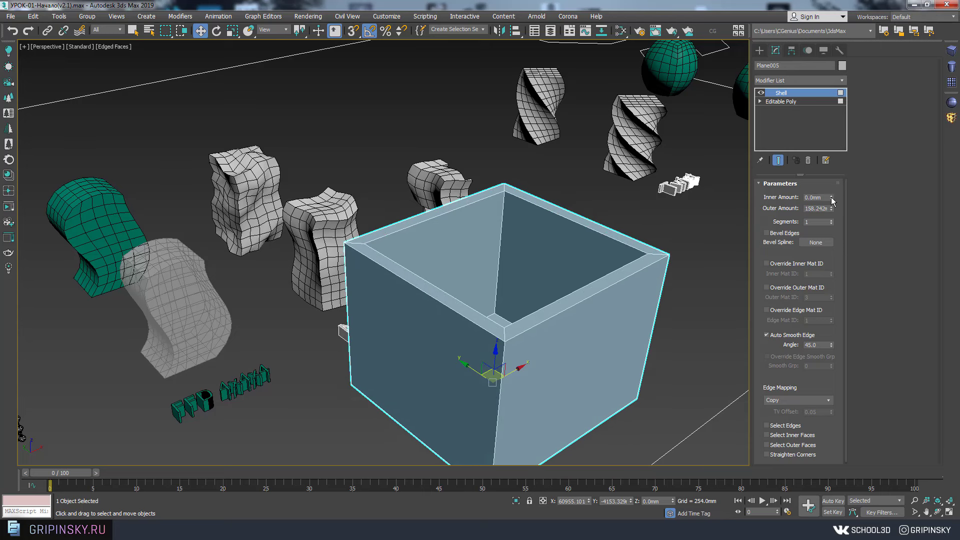
{"action": "left_click_drag", "start_coordinate": [831, 197], "coordinate": [831, 180]}
{"action": "mouse_move", "coordinate": [540, 240]}
{"action": "middle_mouse_down", "text": "alt"}
{"action": "mouse_move", "coordinate": [540, 291]}
{"action": "mouse_move", "coordinate": [554, 277]}
{"action": "mouse_move", "coordinate": [638, 280]}
{"action": "mouse_move", "coordinate": [632, 359]}
{"action": "middle_mouse_up", "text": "alt"}
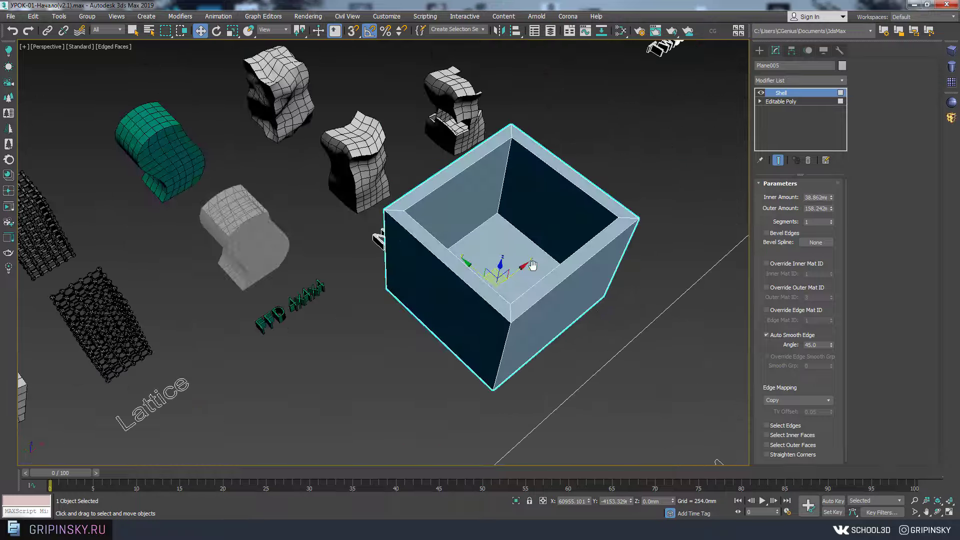
{"action": "middle_click_drag", "start_coordinate": [533, 264], "coordinate": [459, 298], "text": "alt"}
{"action": "scroll", "coordinate": [458, 298], "scroll_direction": "down", "scroll_amount": 3}
{"action": "scroll", "coordinate": [458, 250], "scroll_direction": "down", "scroll_amount": 3}
{"action": "scroll", "coordinate": [473, 285], "scroll_direction": "up", "scroll_amount": 5}
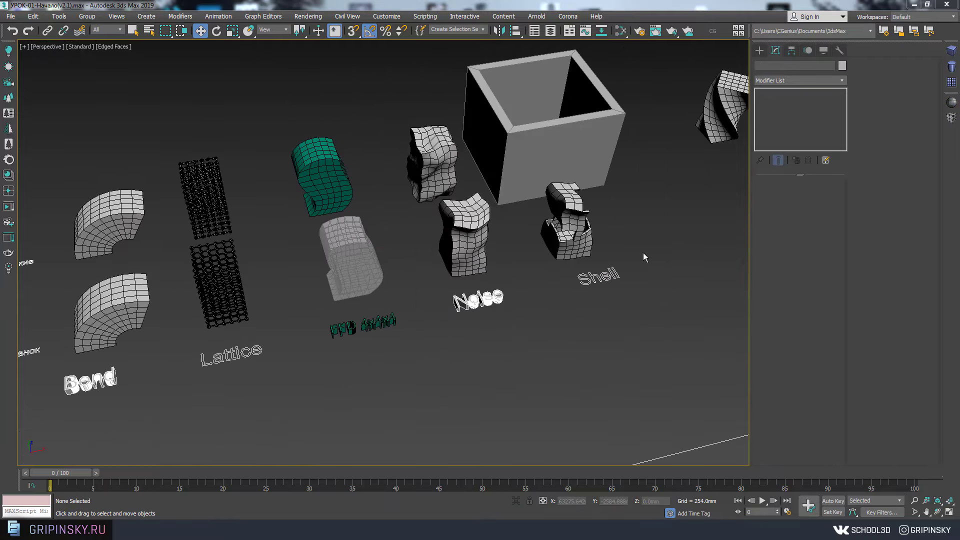
{"action": "scroll", "coordinate": [643, 253], "scroll_direction": "down", "scroll_amount": 2}
{"action": "scroll", "coordinate": [612, 269], "scroll_direction": "down", "scroll_amount": 5}
{"action": "scroll", "coordinate": [601, 287], "scroll_direction": "down", "scroll_amount": 1}
{"action": "scroll", "coordinate": [601, 286], "scroll_direction": "up", "scroll_amount": 1}
{"action": "scroll", "coordinate": [615, 338], "scroll_direction": "up", "scroll_amount": 2}
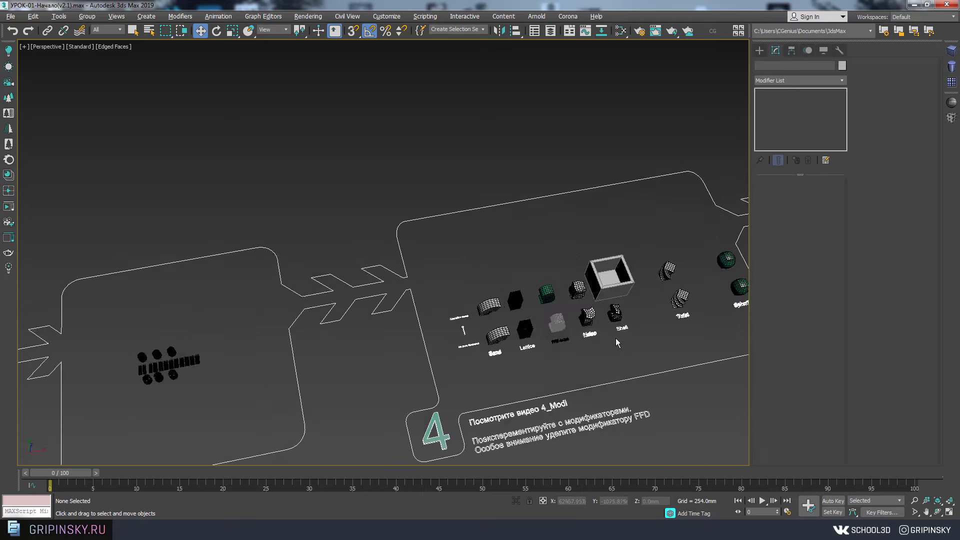
{"action": "scroll", "coordinate": [568, 336], "scroll_direction": "up", "scroll_amount": 2}
{"action": "scroll", "coordinate": [514, 299], "scroll_direction": "up", "scroll_amount": 2}
{"action": "scroll", "coordinate": [513, 295], "scroll_direction": "up", "scroll_amount": 2}
{"action": "scroll", "coordinate": [514, 295], "scroll_direction": "up", "scroll_amount": 2}
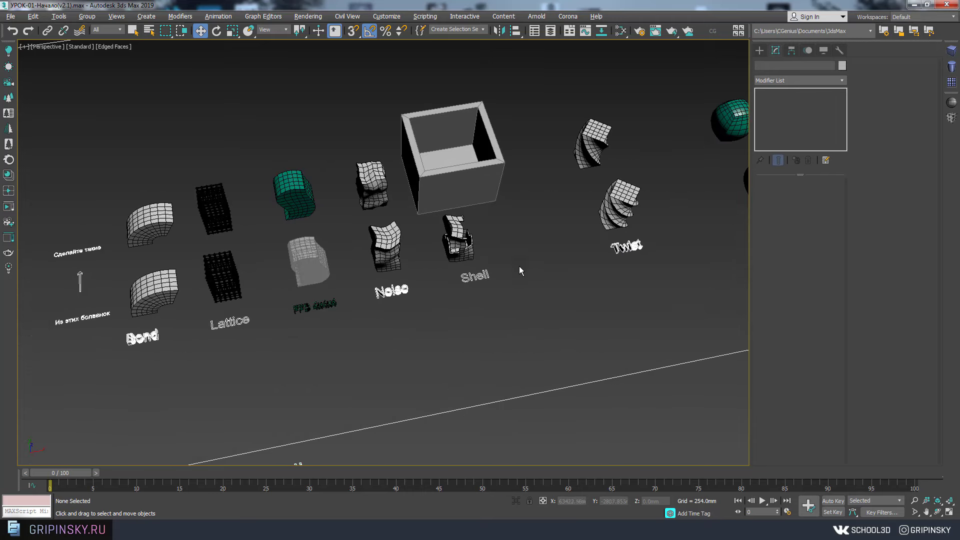